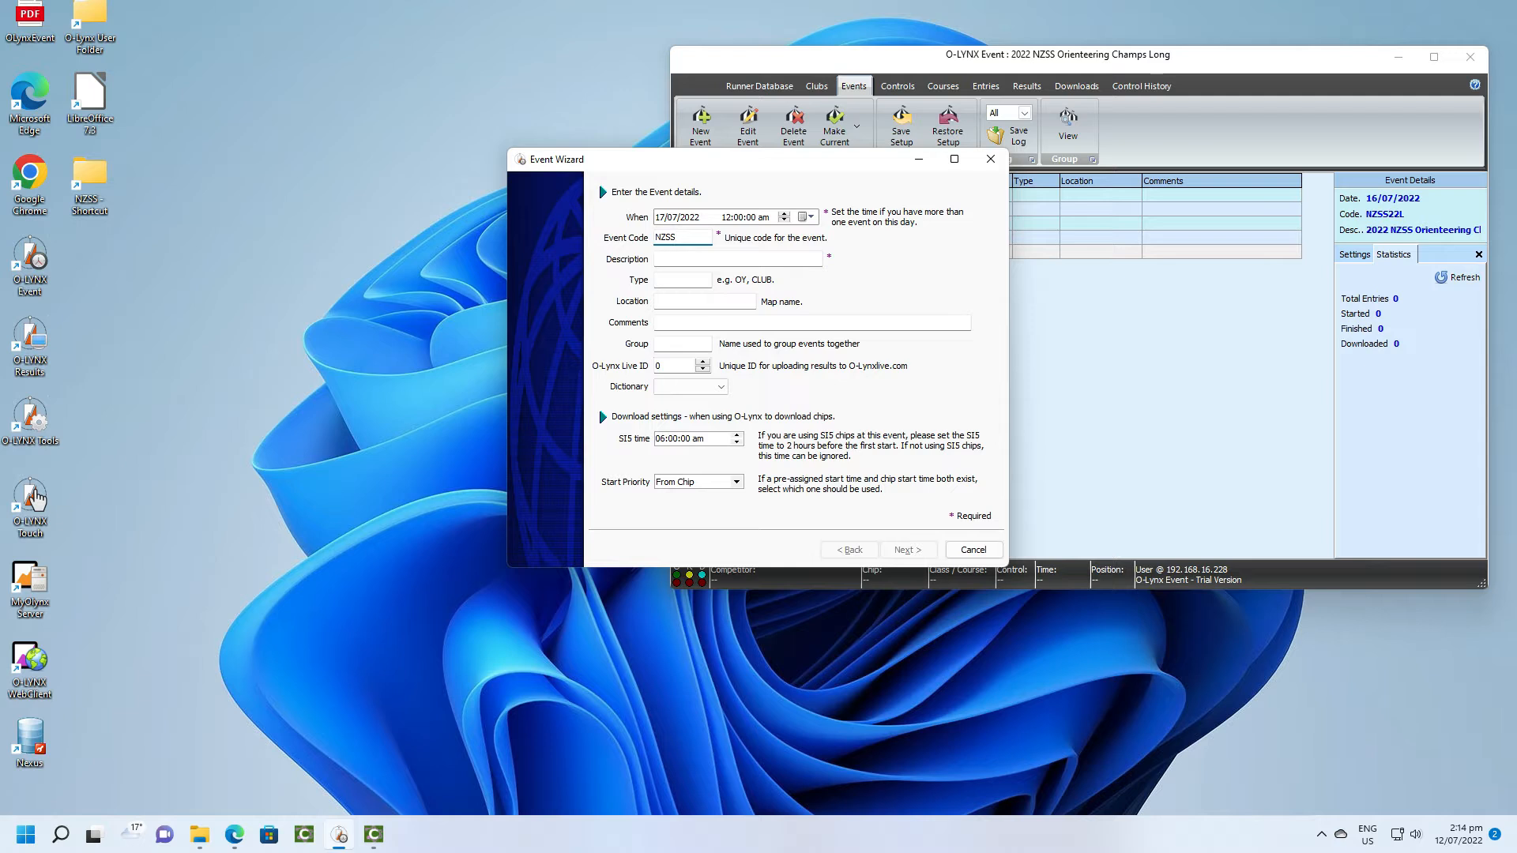
- Give the new event the code NZSS22R and the description 2022 NZSS Orienteering Champs Relay
{"action": "type", "text": "22_R"}
{"action": "key", "text": "Tab"}
{"action": "left_click_drag", "start_coordinate": [710, 166], "coordinate": [719, 294]}
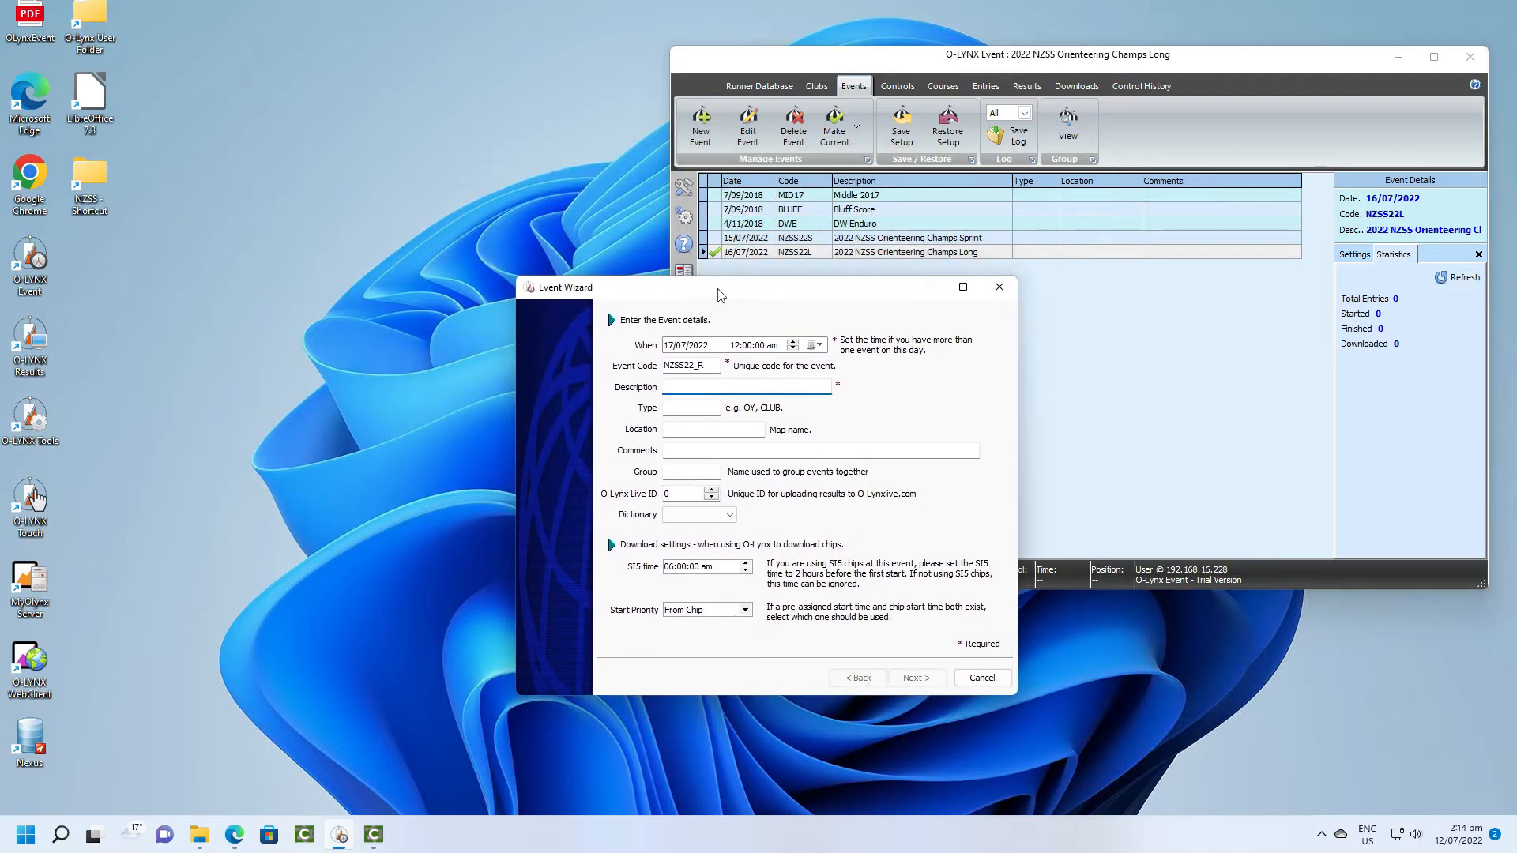
{"action": "left_click", "coordinate": [714, 365]}
{"action": "key", "text": "BackSpace"}
{"action": "key", "text": "BackSpace"}
{"action": "left_click", "coordinate": [693, 393]}
{"action": "type", "text": "2022 NZSS Orienteering Champs Re"}
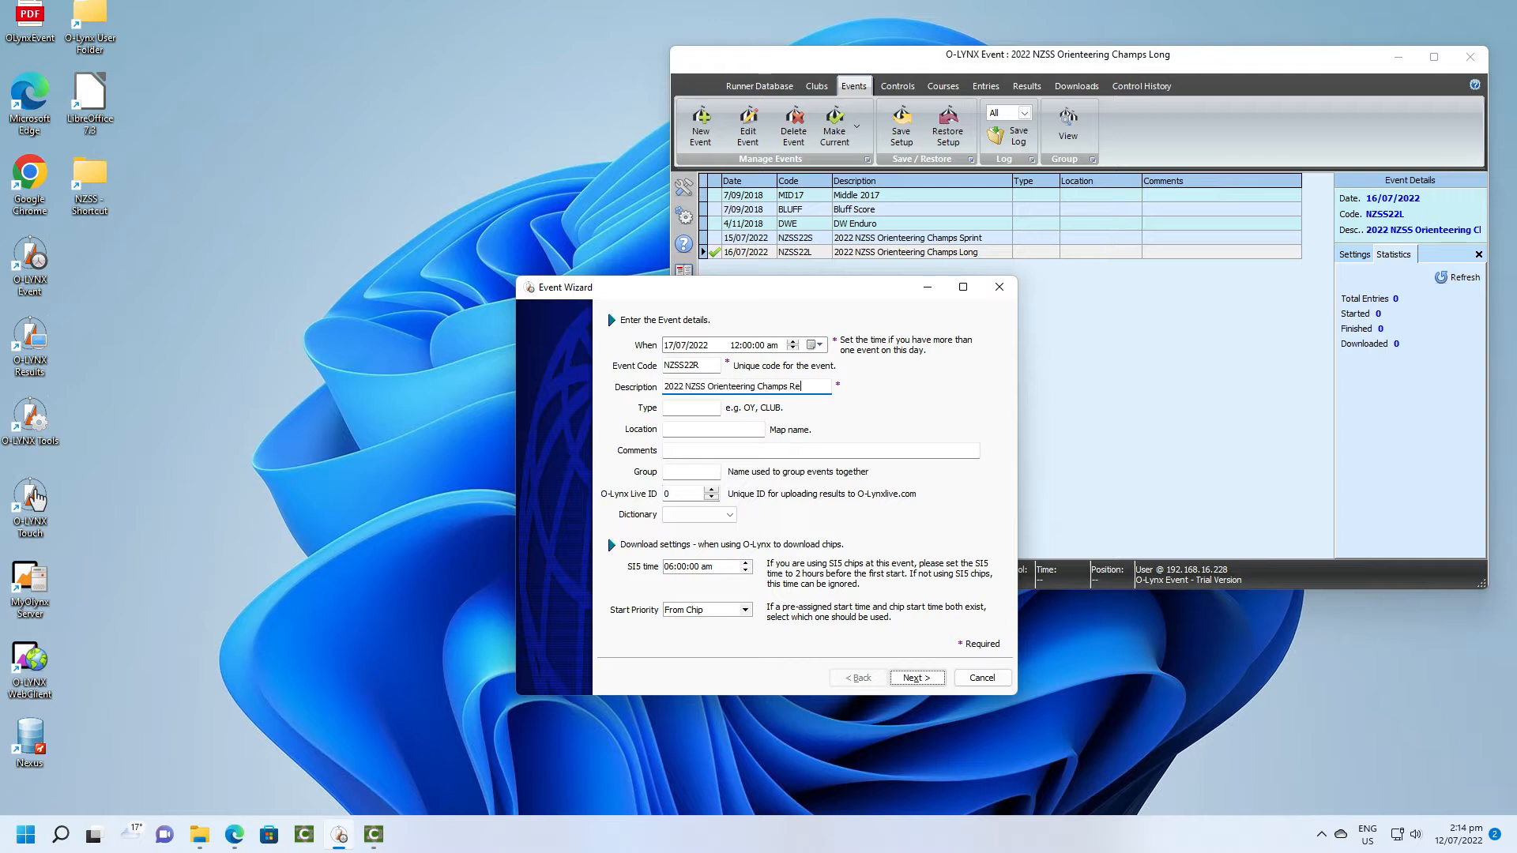
{"action": "type", "text": "lay"}
- Assign the event to the group NZSS and select the NZSS_S dictionary
{"action": "left_click", "coordinate": [691, 472]}
{"action": "type", "text": "NZSS"}
{"action": "left_click", "coordinate": [729, 514]}
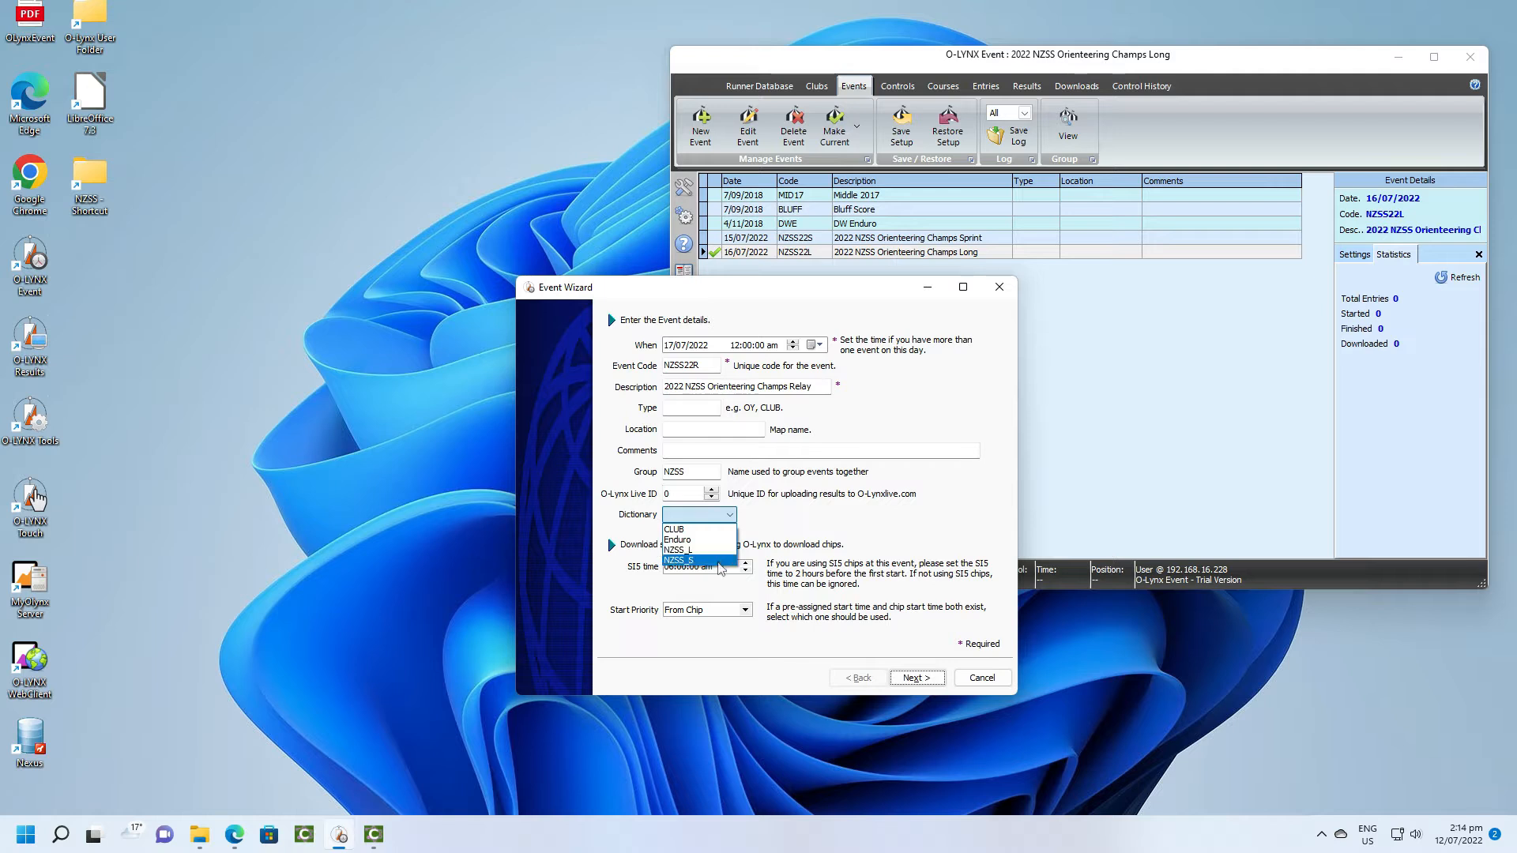
{"action": "left_click", "coordinate": [700, 560]}
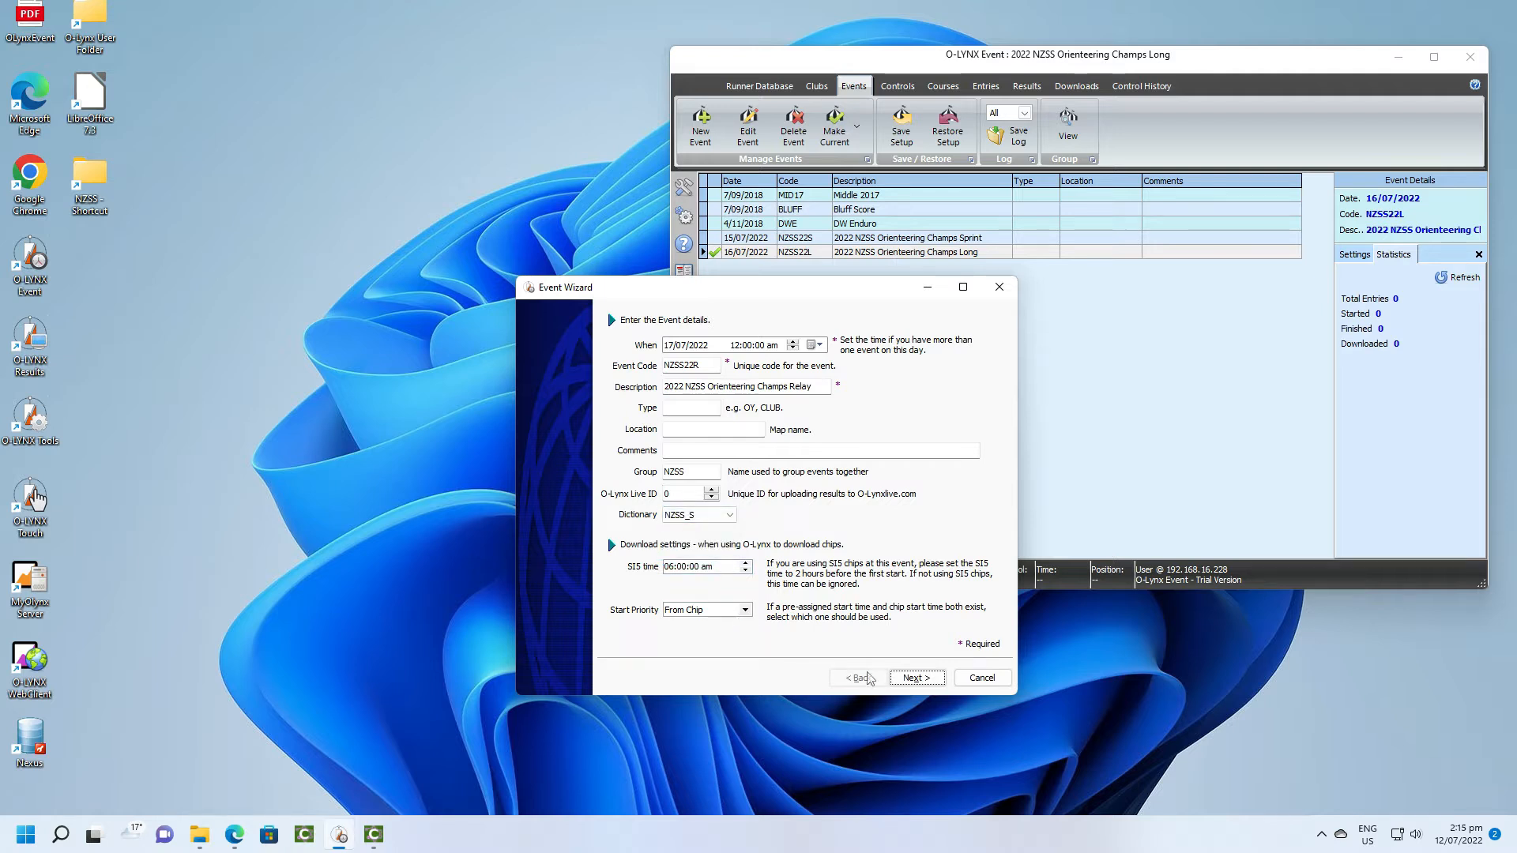
- Complete the event setup with start control 12 and finish control 13, and acknowledge the change of current event
{"action": "left_click", "coordinate": [915, 680]}
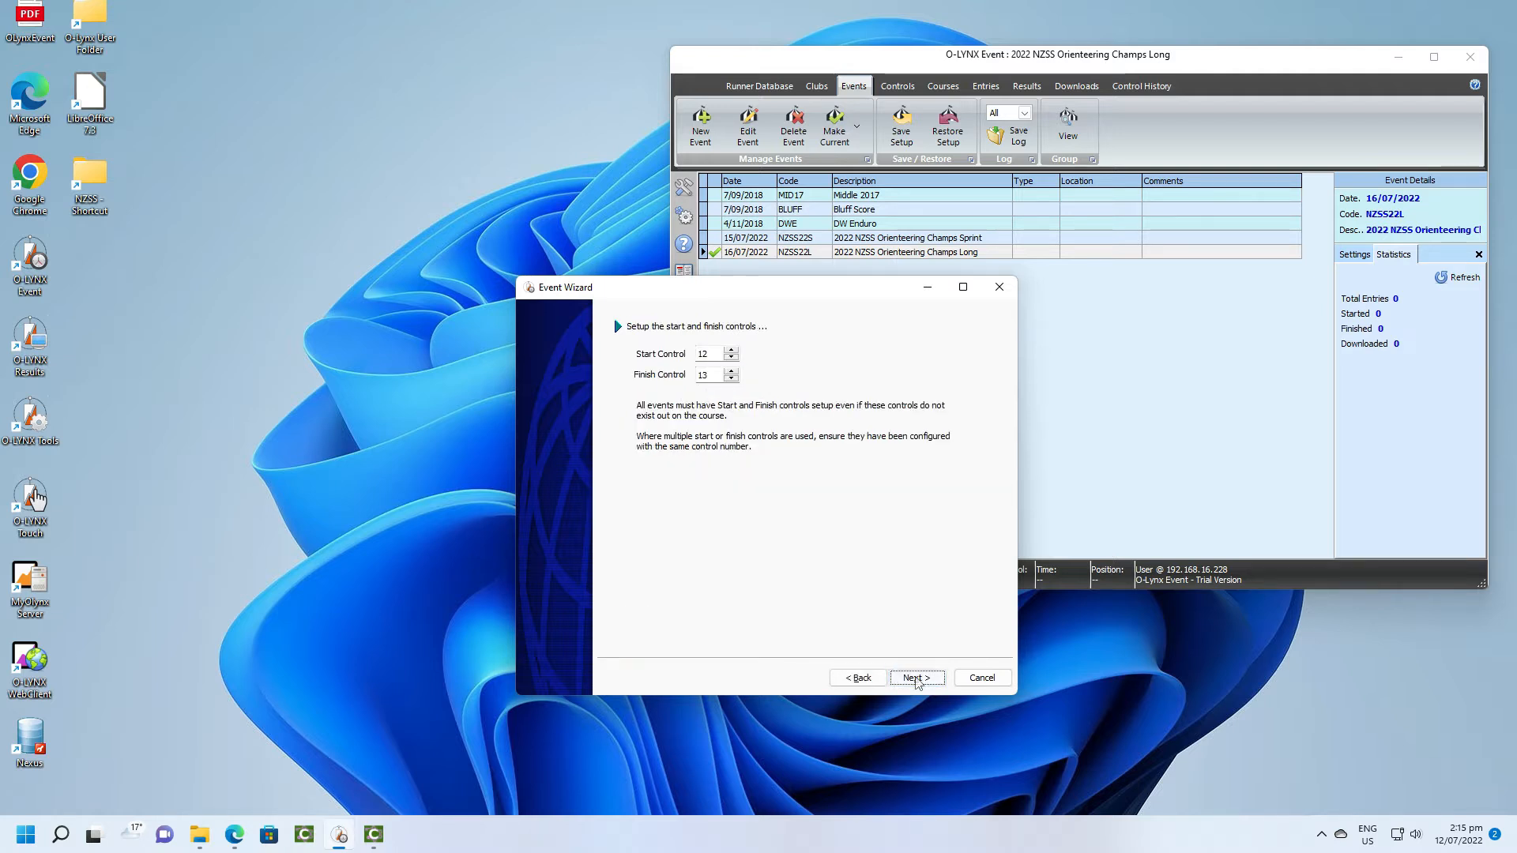
{"action": "left_click", "coordinate": [916, 679]}
{"action": "left_click", "coordinate": [916, 680]}
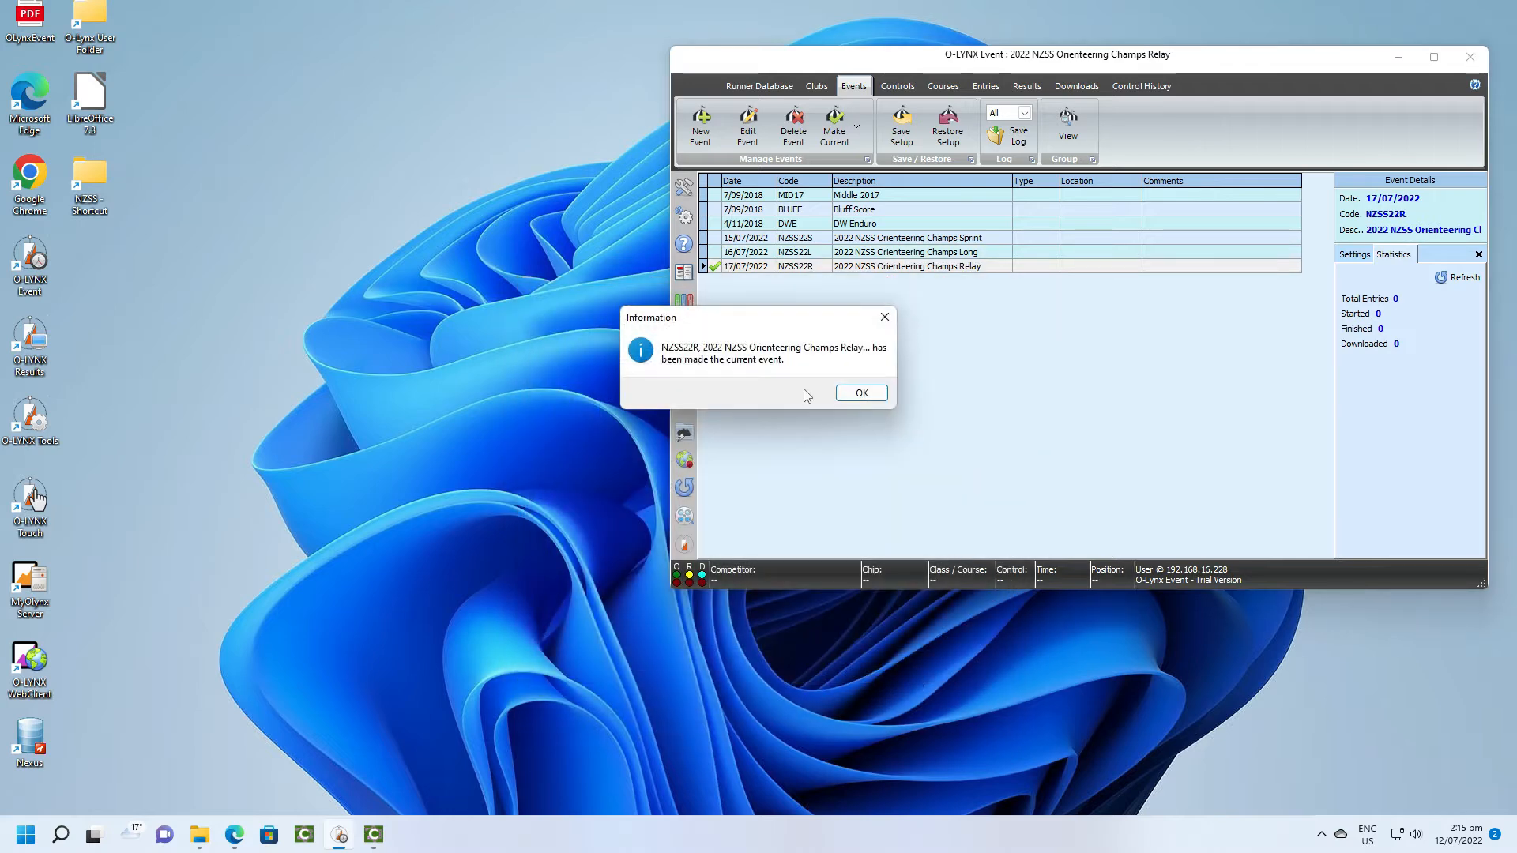
{"action": "left_click", "coordinate": [860, 393]}
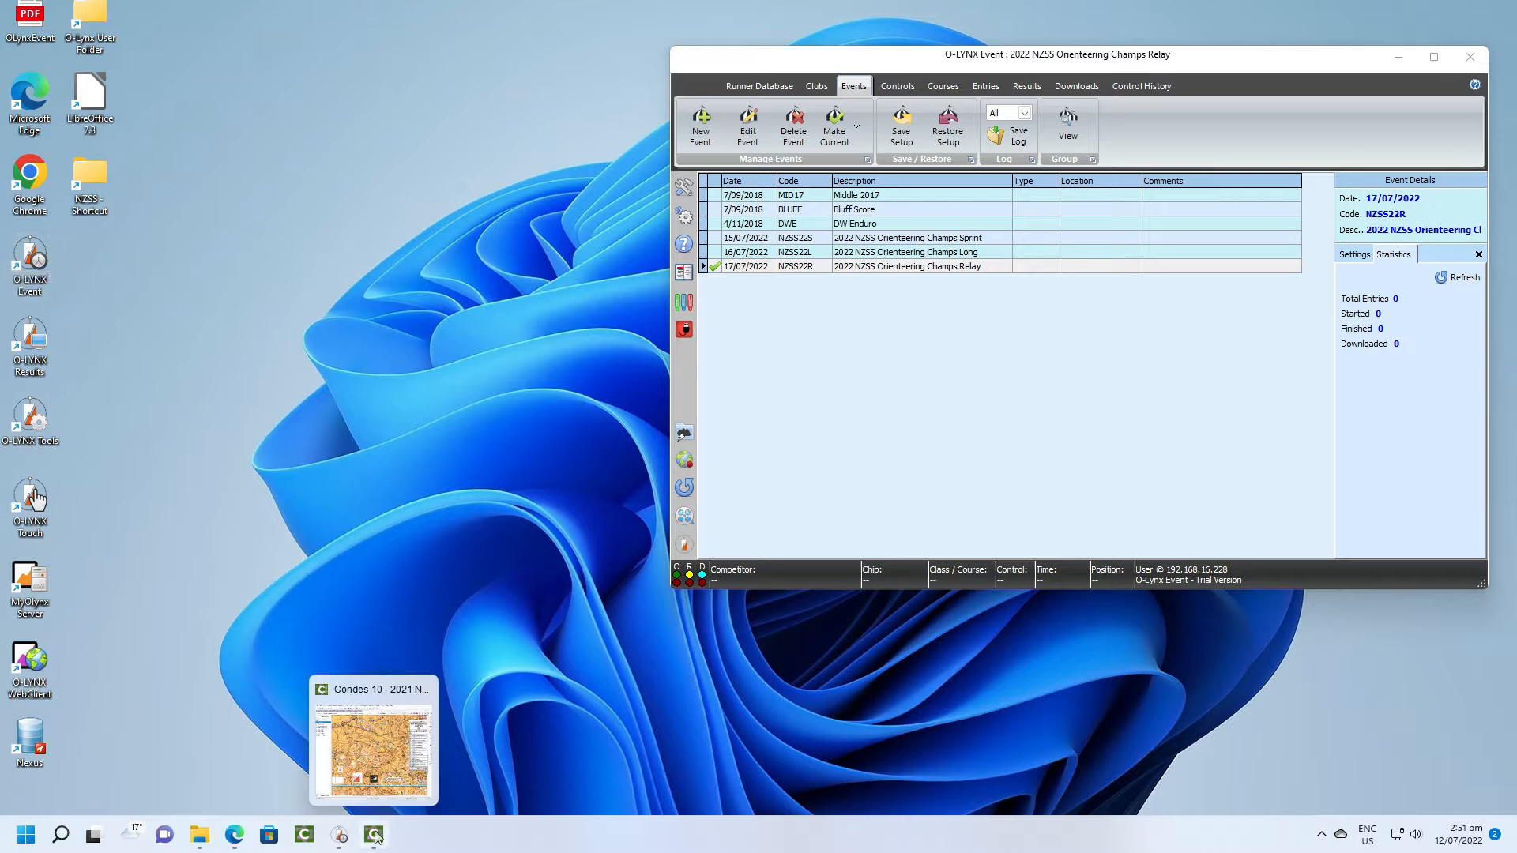
- Switch to Condes and open the Senior Boys course to examine its control list and relay settings
{"action": "left_click", "coordinate": [375, 835]}
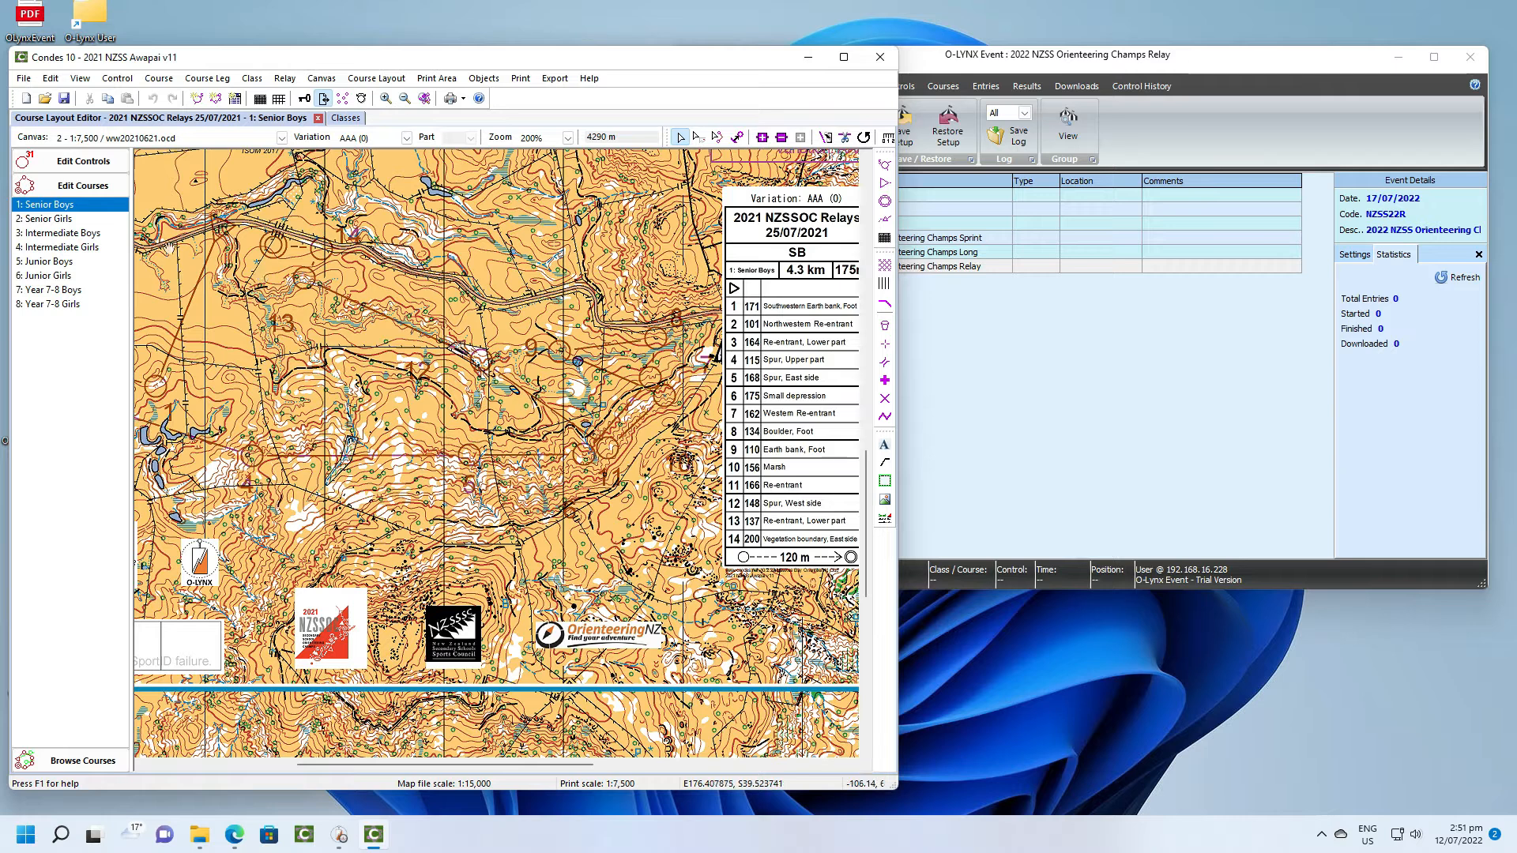
{"action": "double_click", "coordinate": [68, 207]}
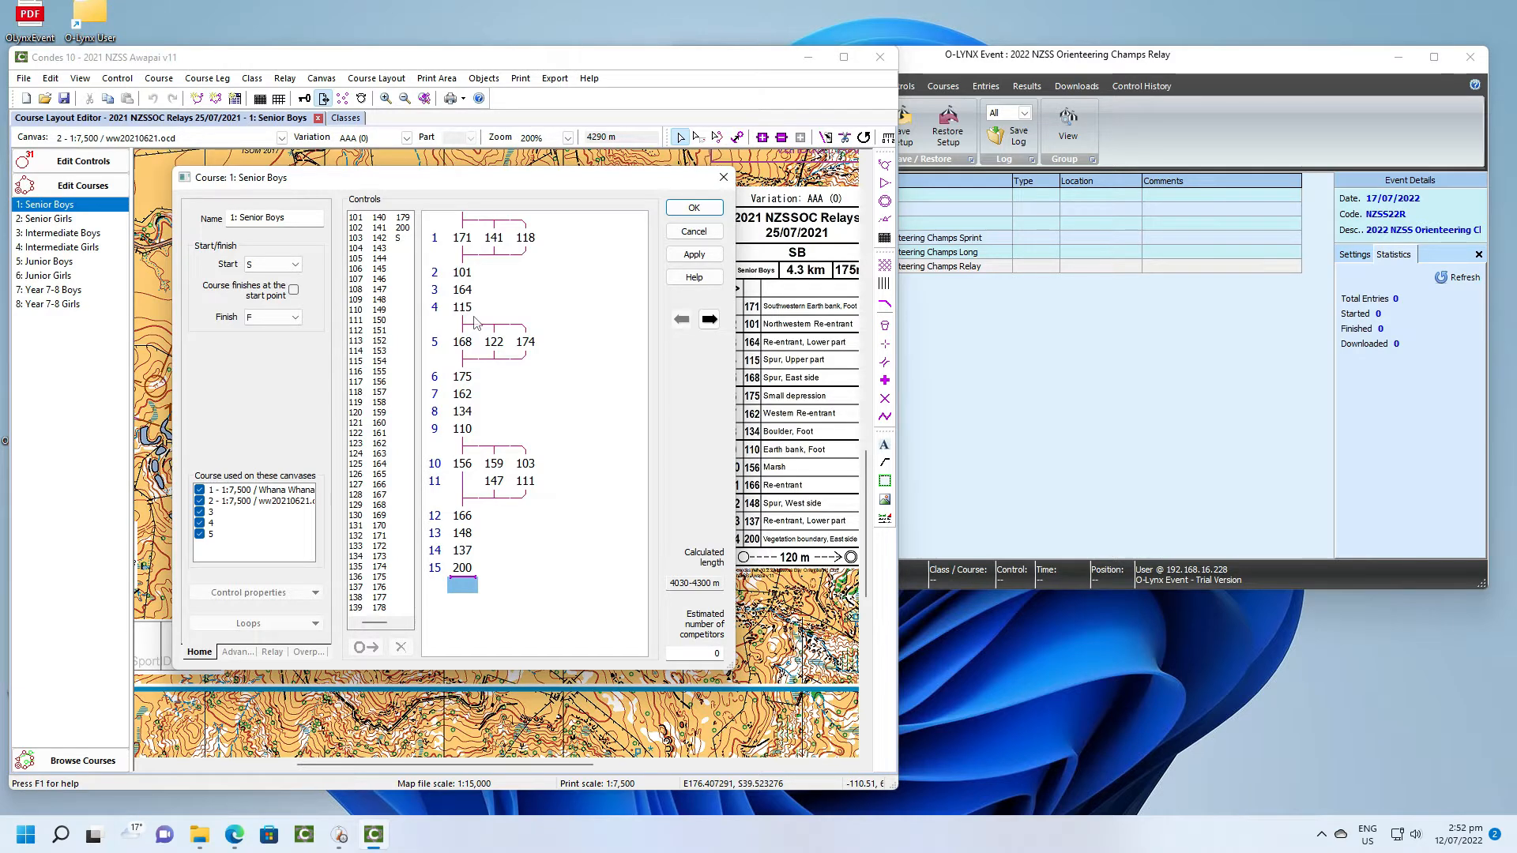
{"action": "left_click", "coordinate": [462, 400]}
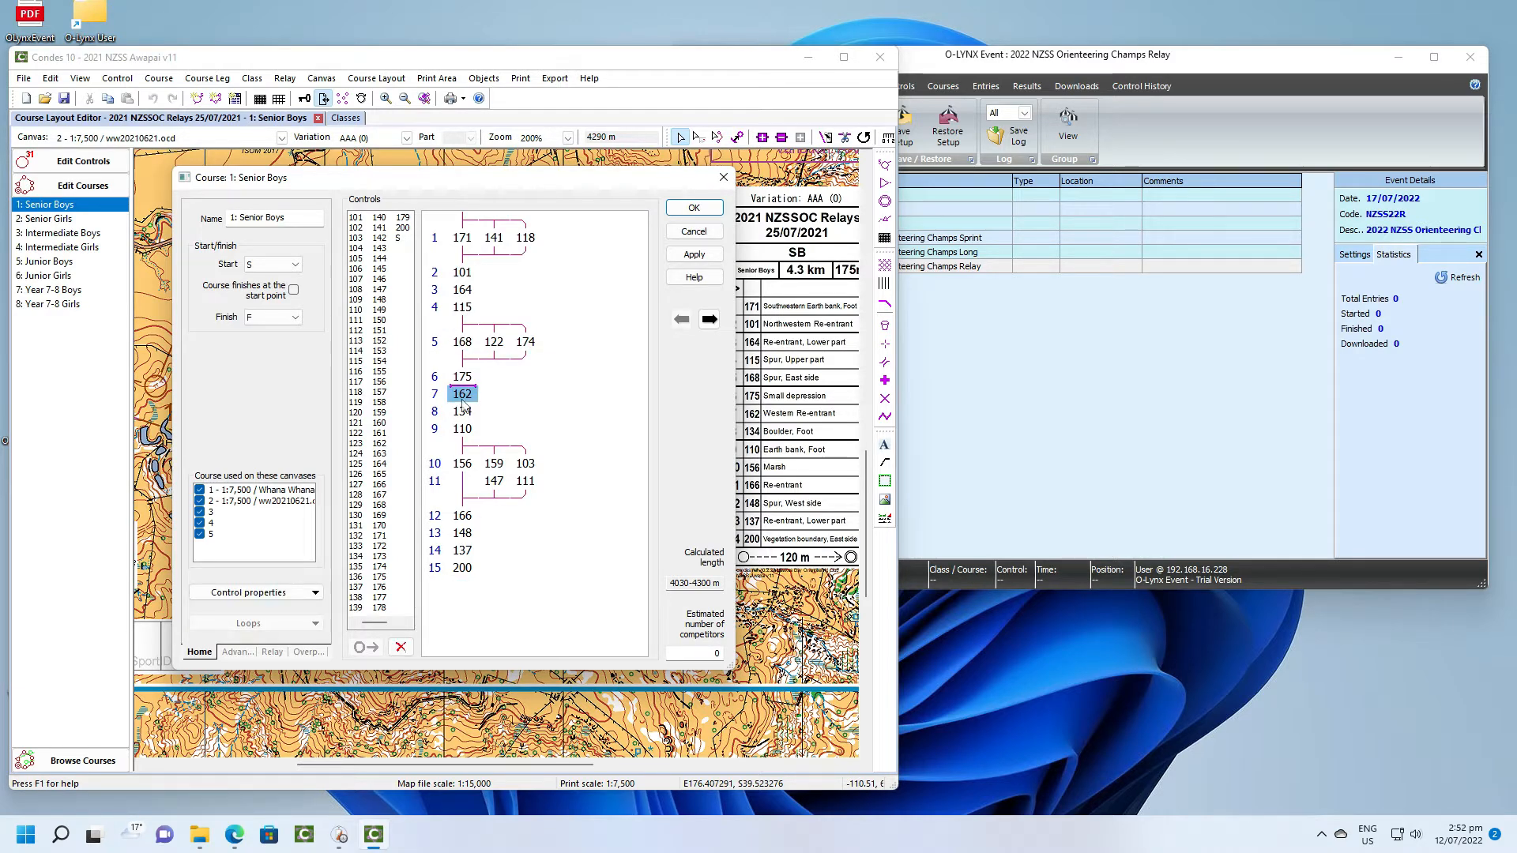
{"action": "left_click", "coordinate": [272, 652]}
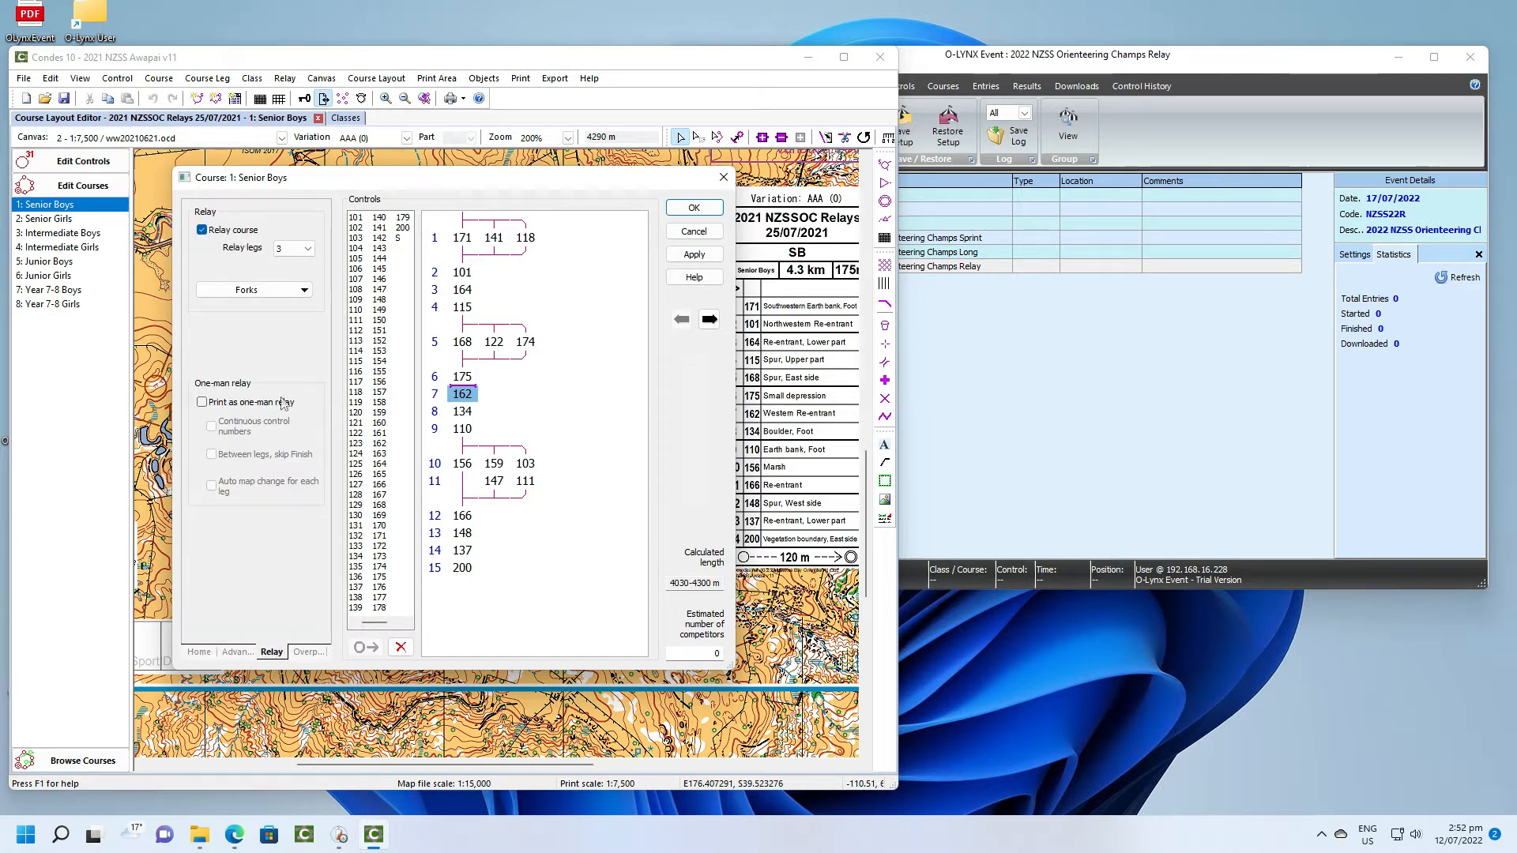
- Examine the fork insertion options and the fork at control 5 of the Senior Boys course
{"action": "left_click", "coordinate": [307, 292]}
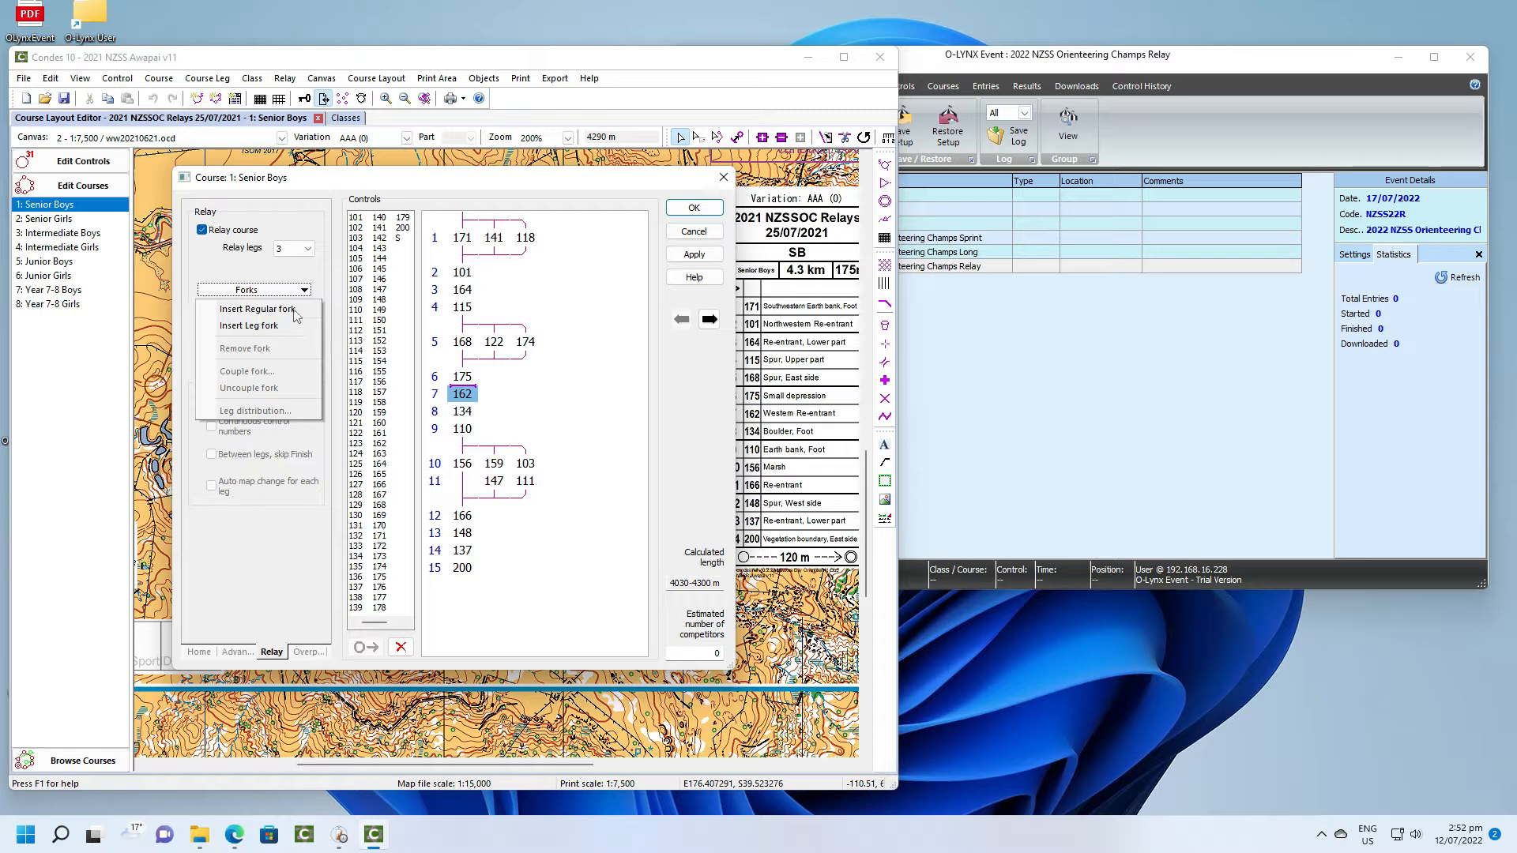
{"action": "left_click", "coordinate": [463, 326]}
{"action": "left_click", "coordinate": [463, 326]}
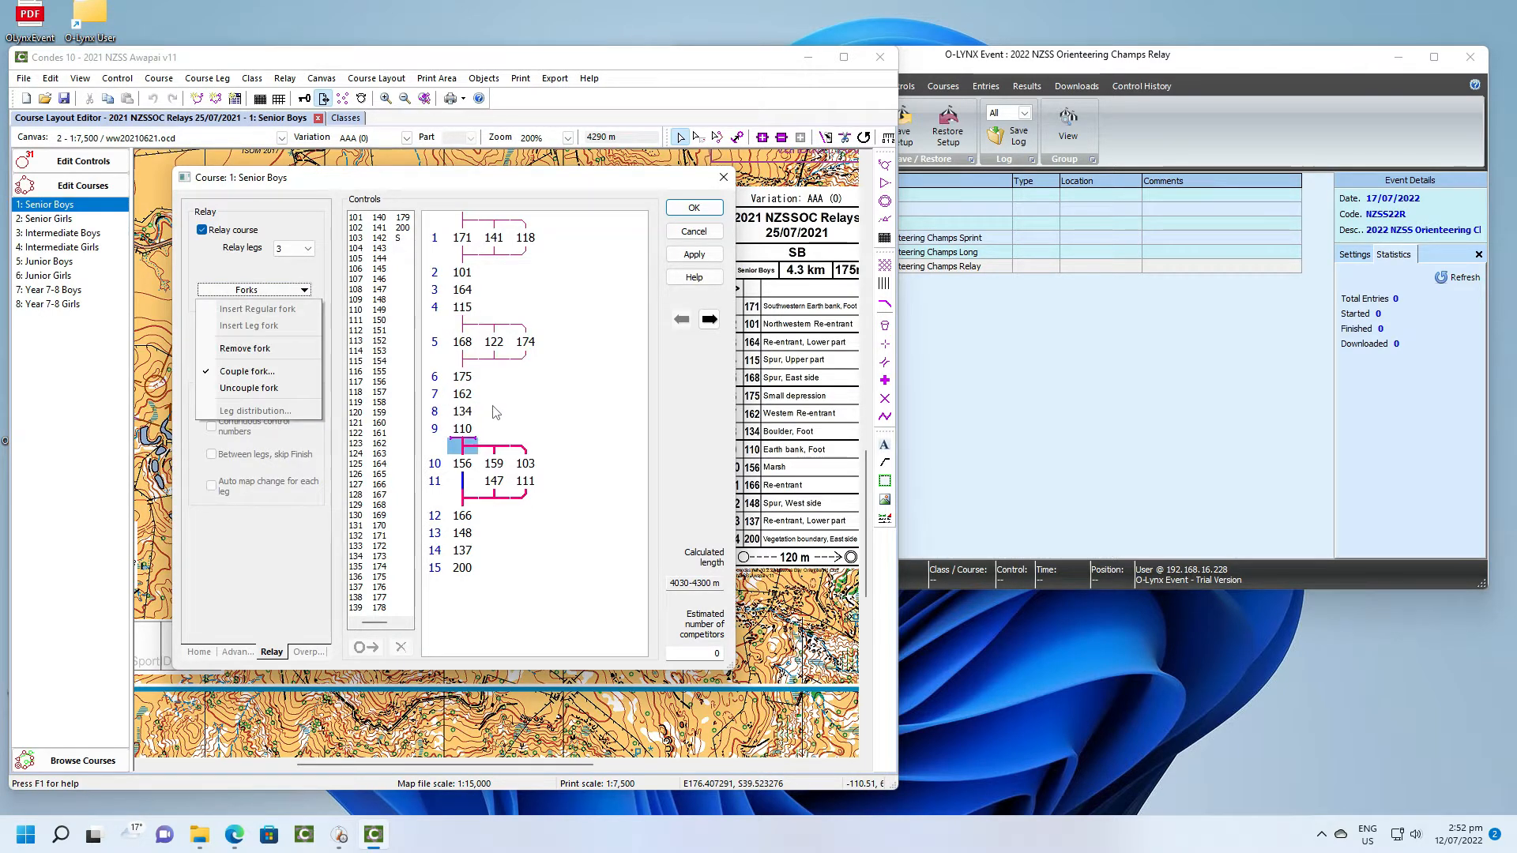
{"action": "left_click", "coordinate": [471, 414]}
{"action": "left_click", "coordinate": [468, 413]}
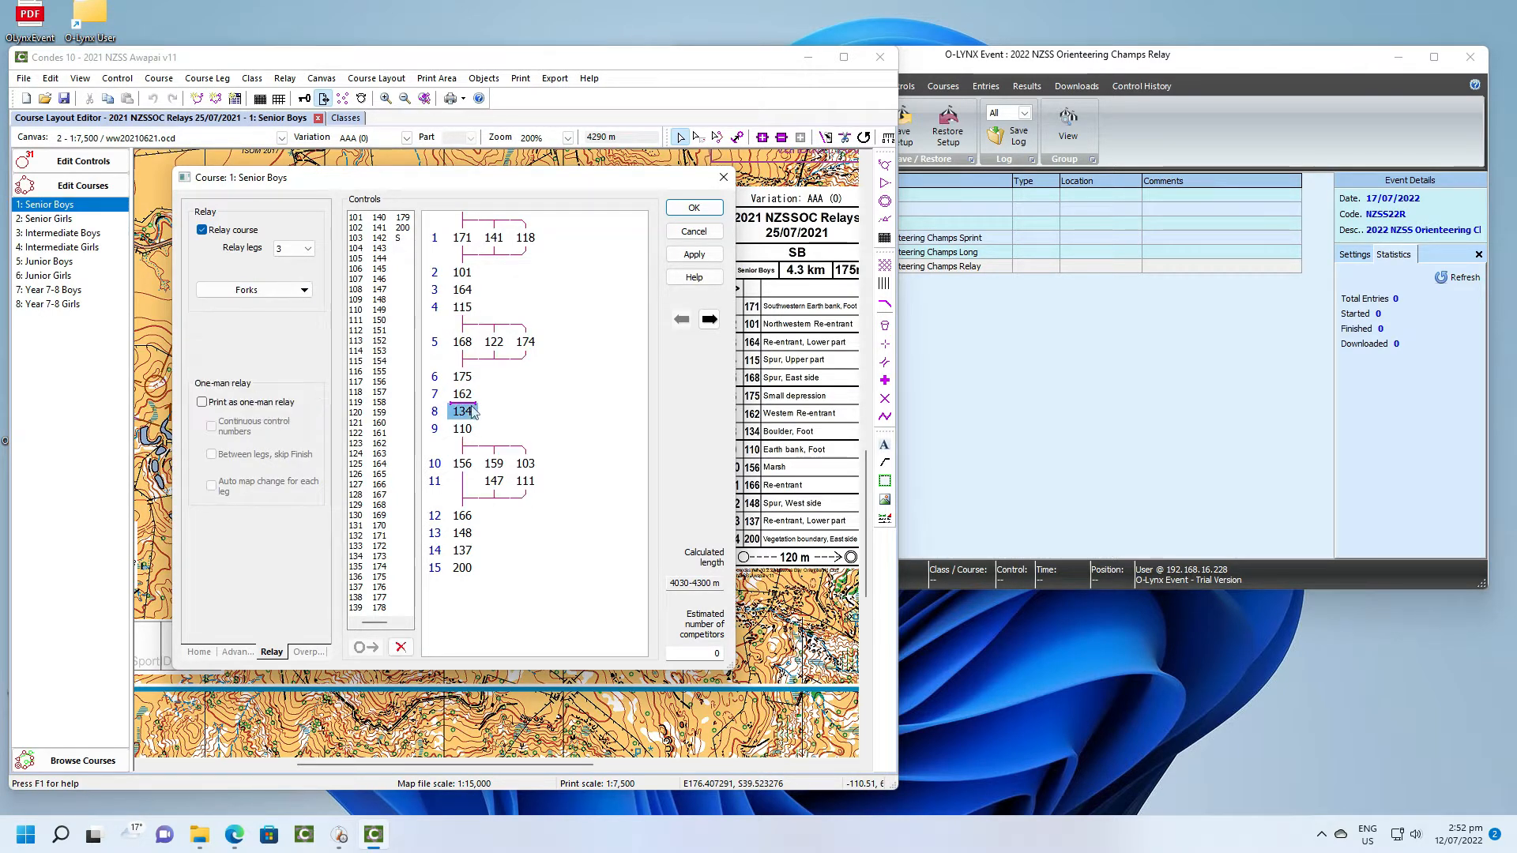
{"action": "left_click", "coordinate": [303, 292]}
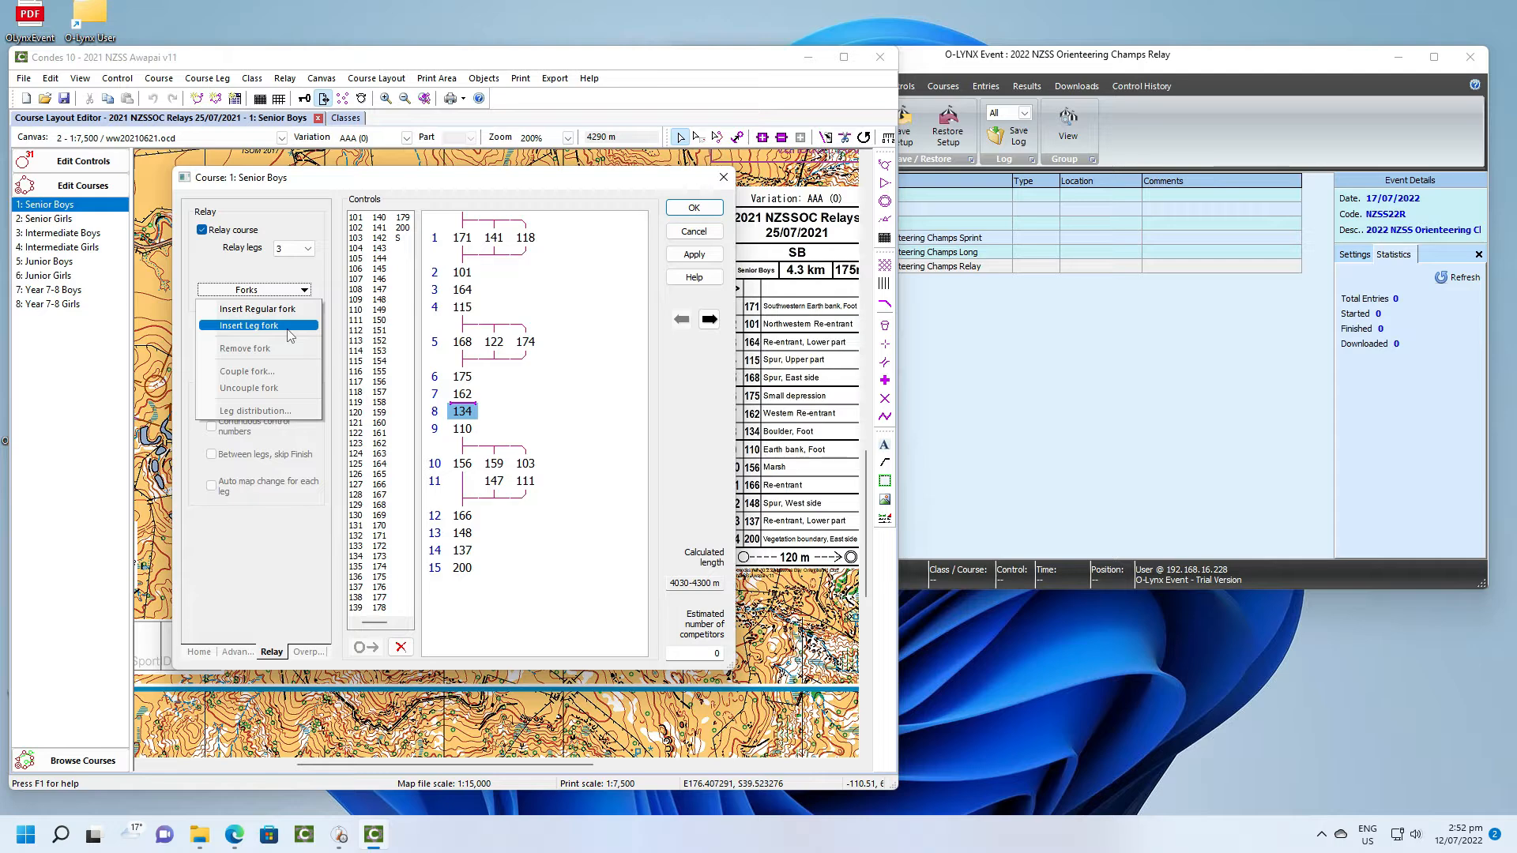
- Consult the relay rules document in Edge, and open the Junior Boys course in Condes to examine its leg forks
{"action": "left_click", "coordinate": [234, 834]}
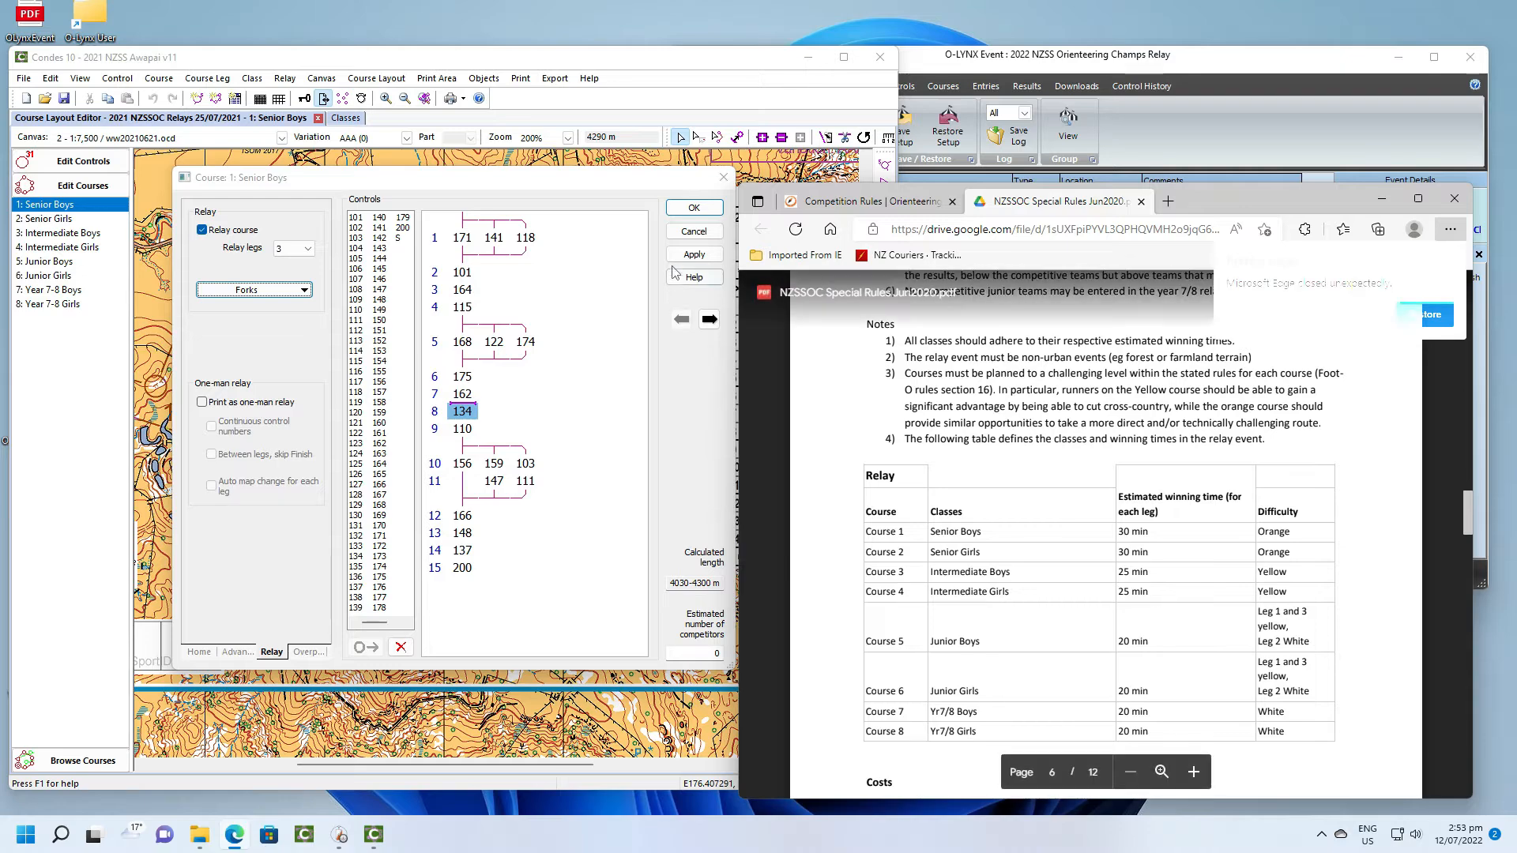
{"action": "left_click", "coordinate": [674, 235]}
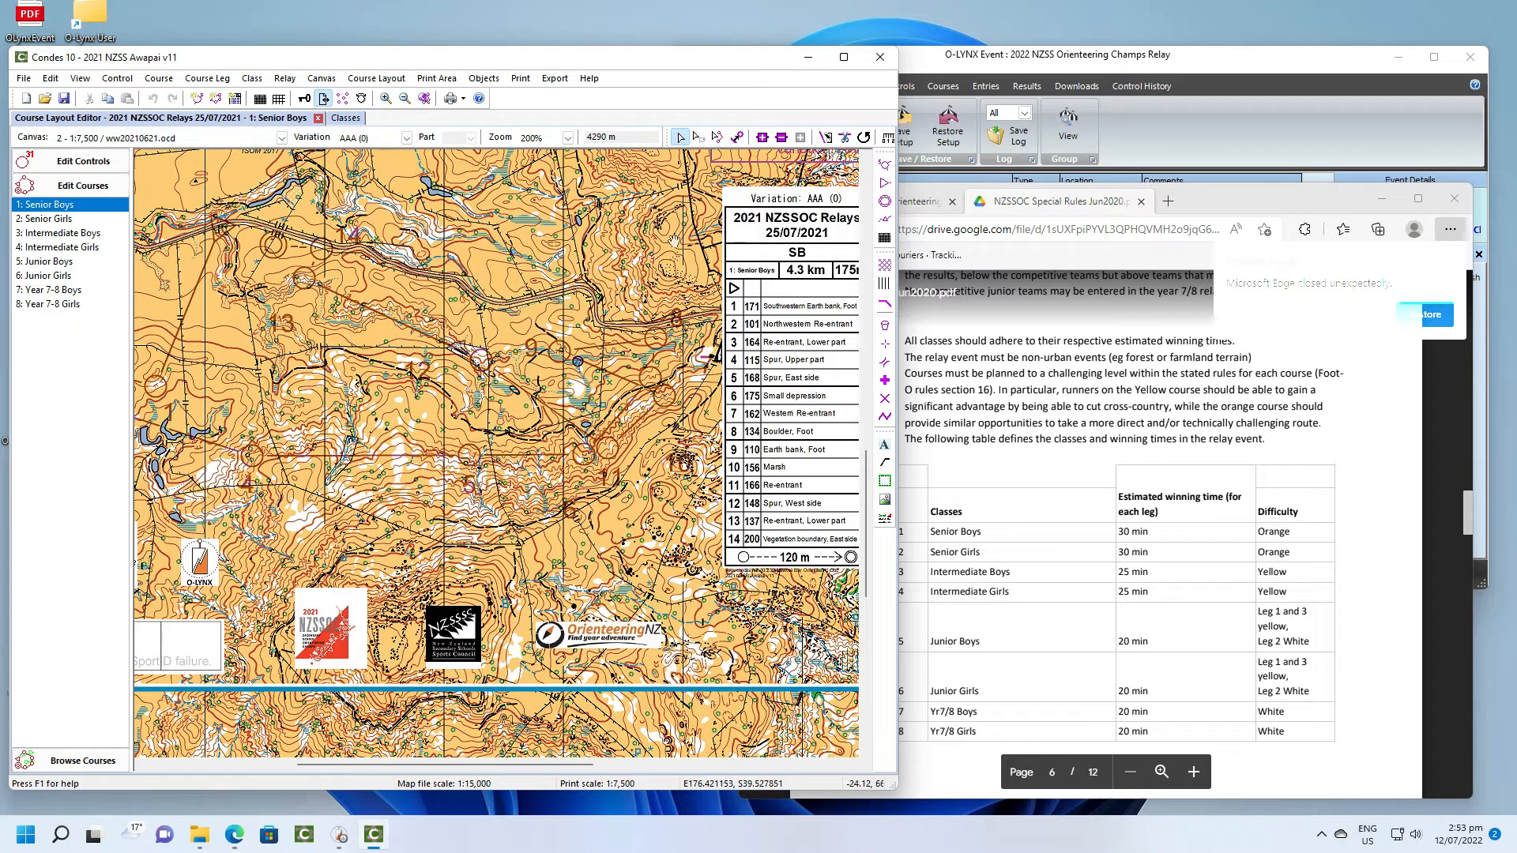
{"action": "left_click", "coordinate": [65, 264]}
{"action": "double_click", "coordinate": [65, 264]}
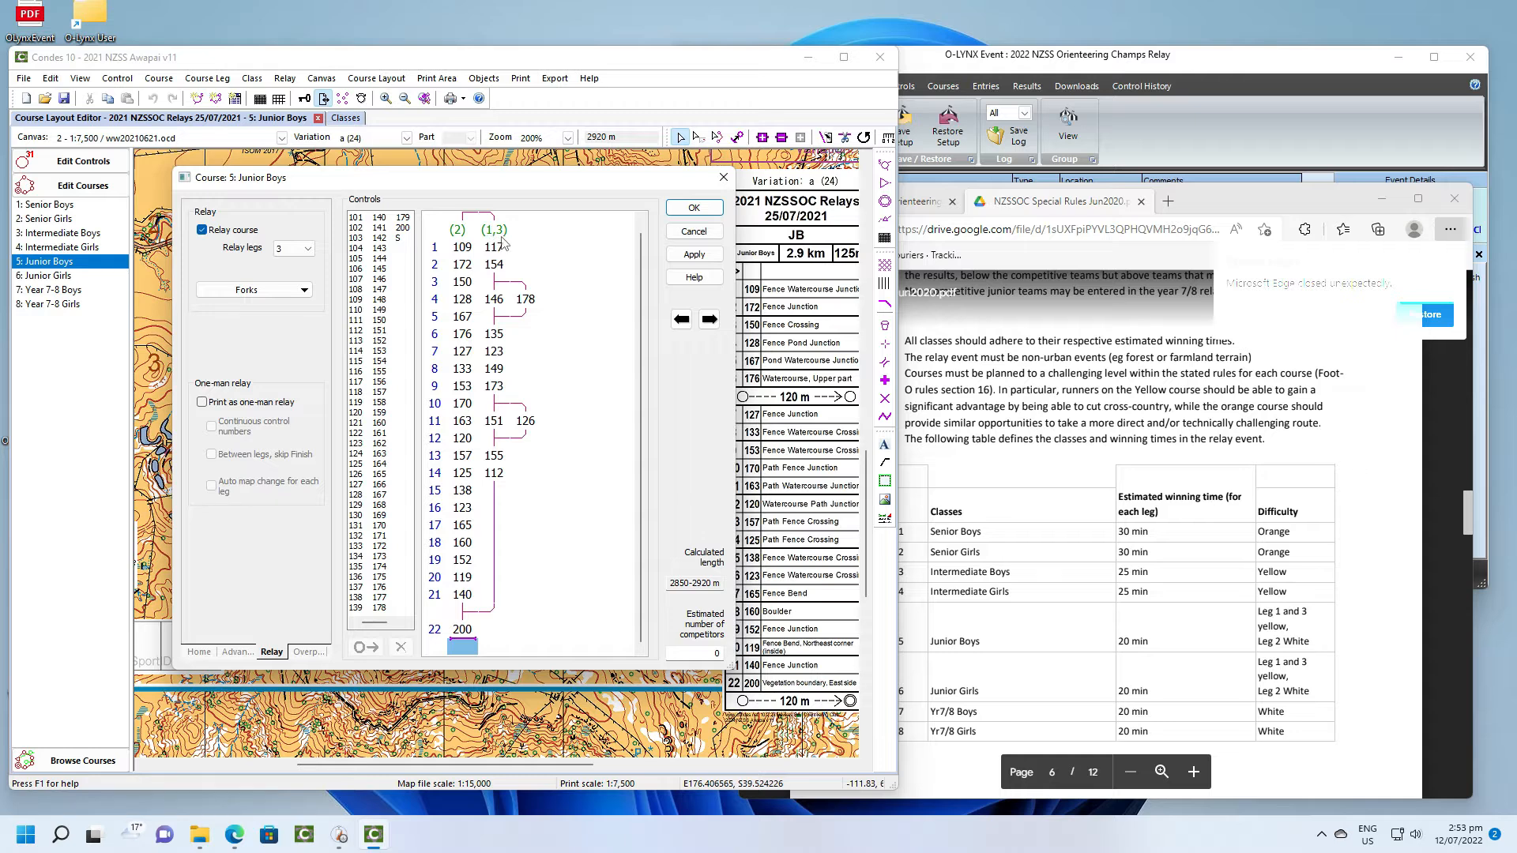
- Reopen the Senior Boys course and inspect the coupling options of the fork at control 1
{"action": "double_click", "coordinate": [57, 206]}
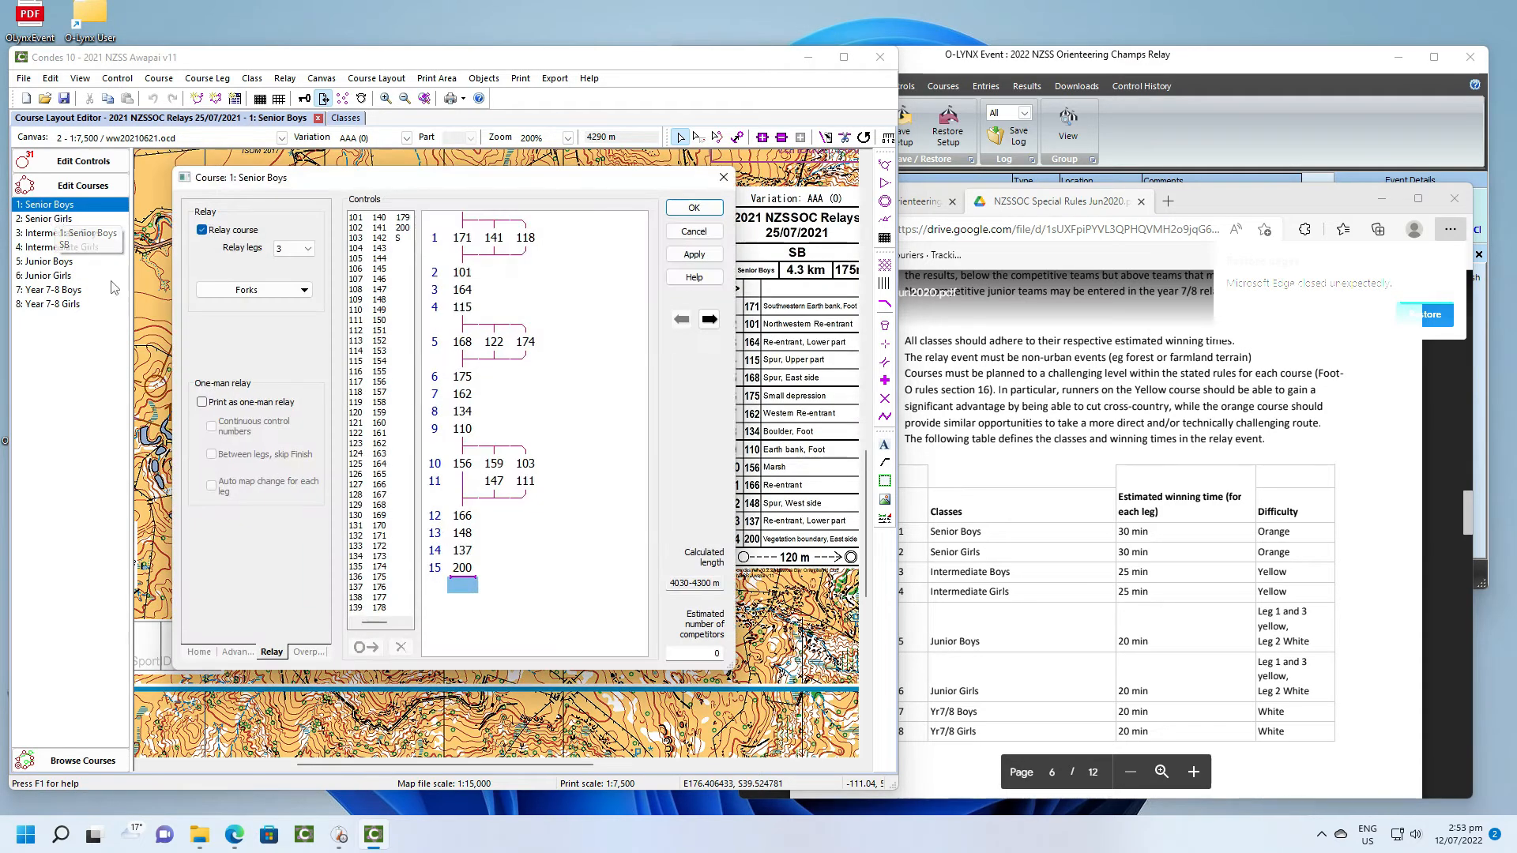
{"action": "left_click", "coordinate": [467, 229]}
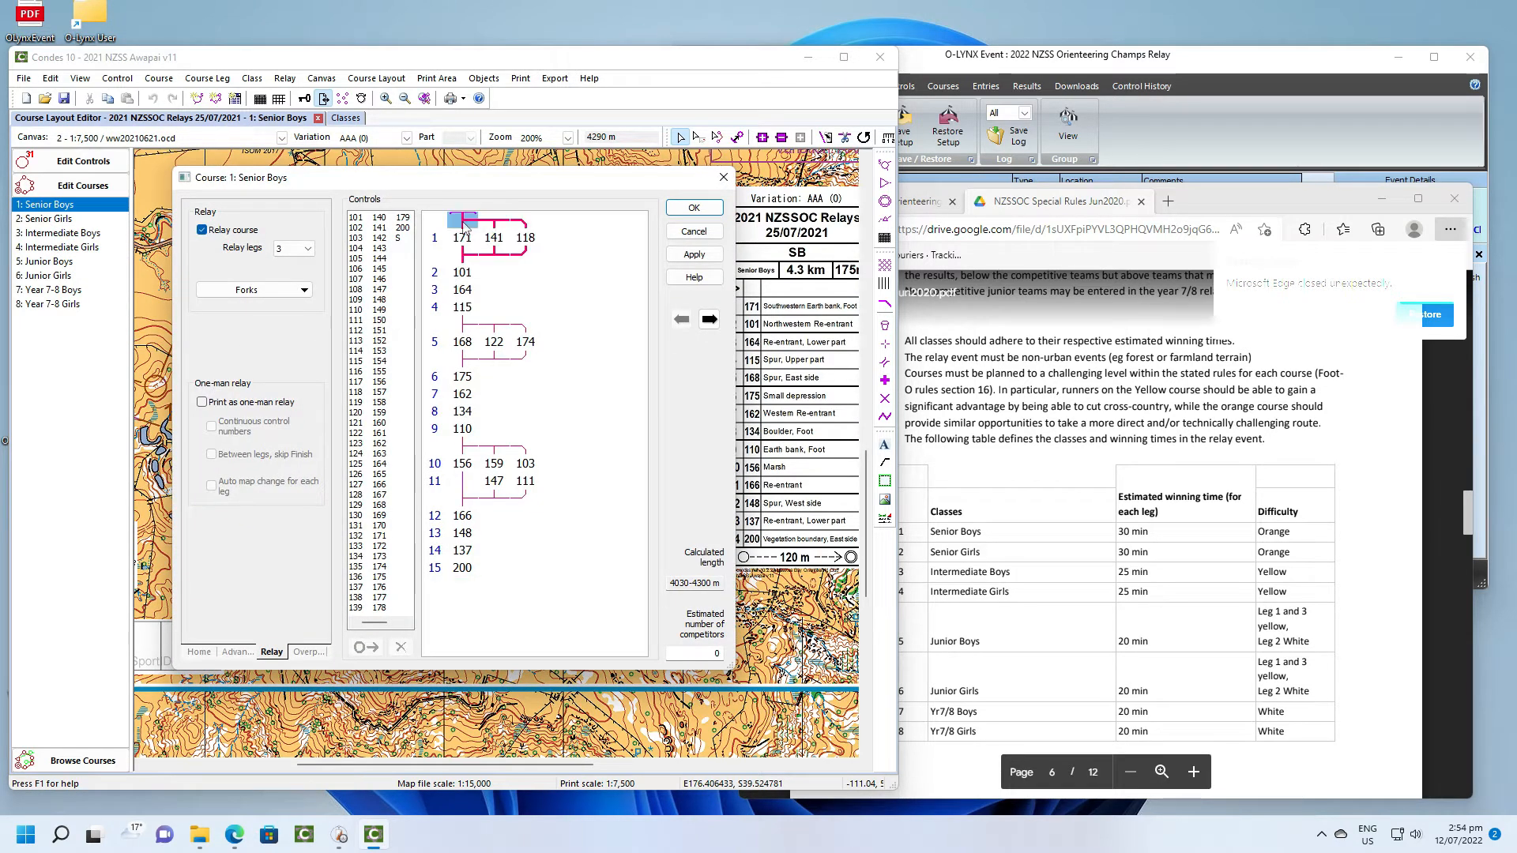
{"action": "right_click", "coordinate": [466, 229]}
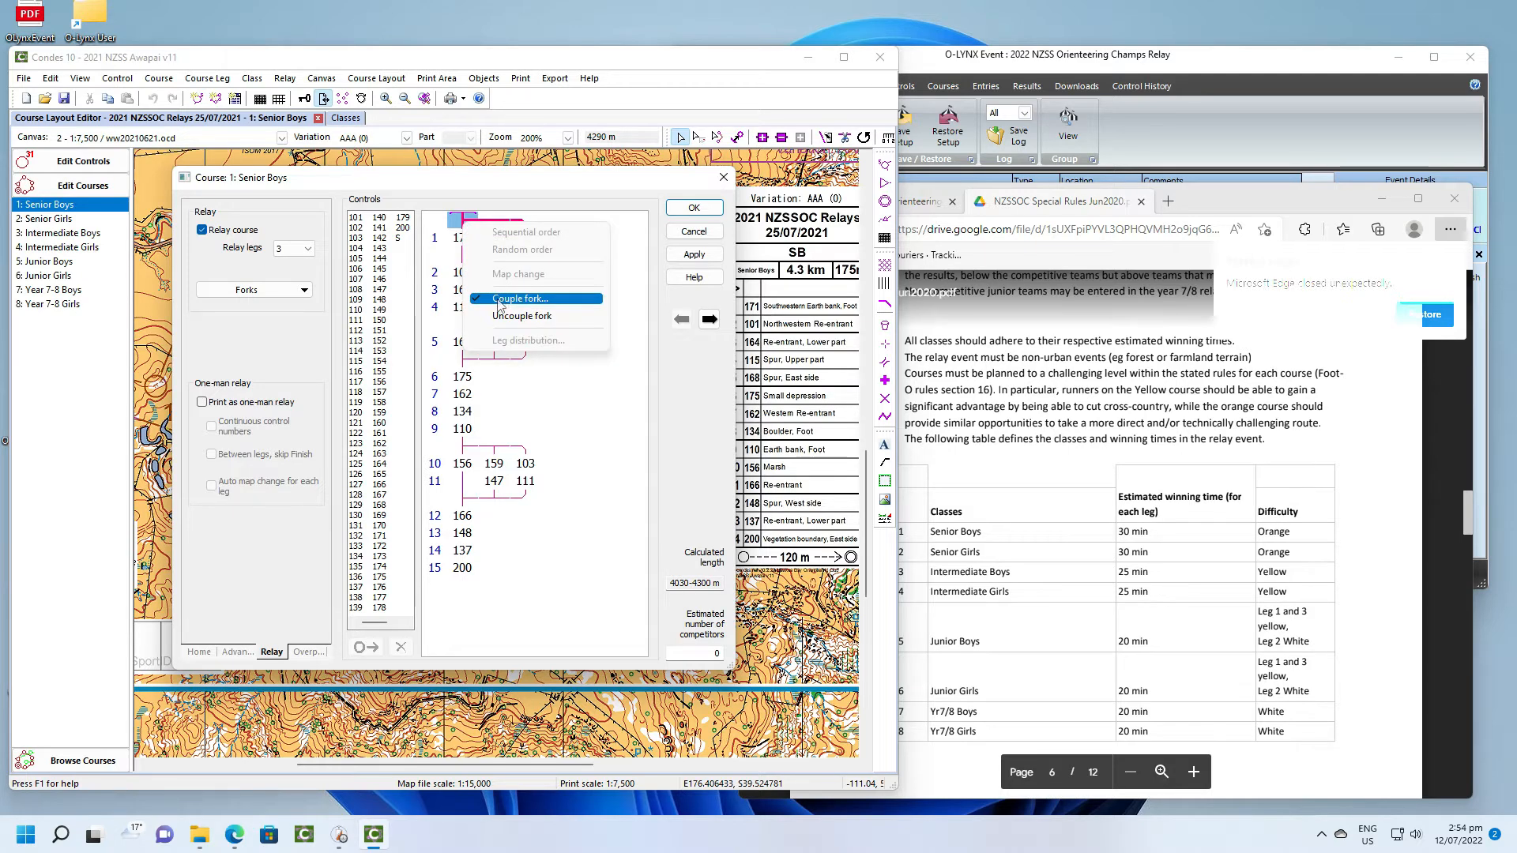
{"action": "left_click", "coordinate": [445, 265]}
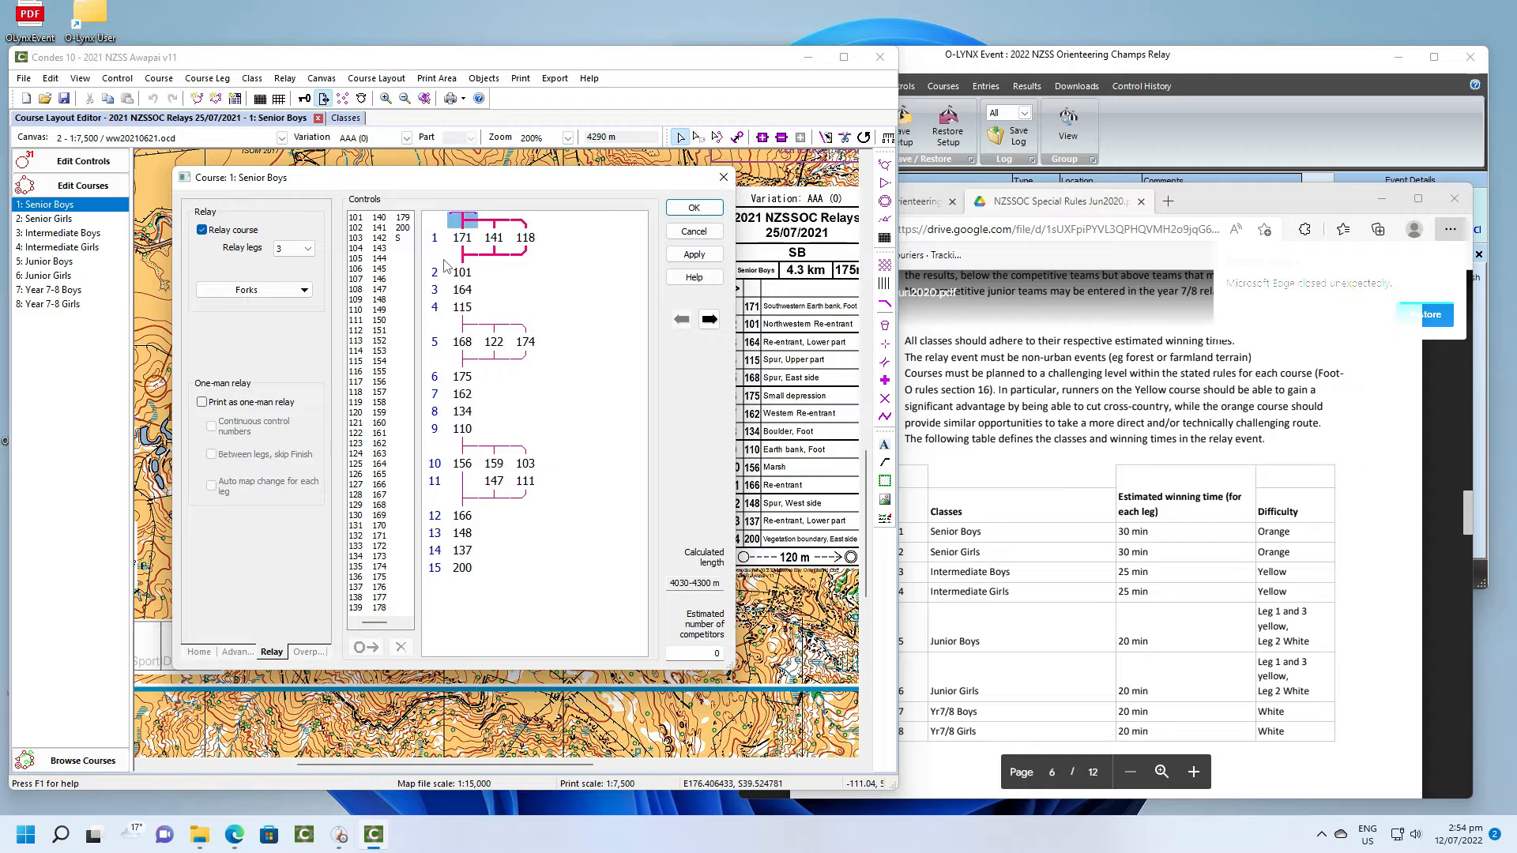
- Inspect the coupling options of the Senior Boys forks at controls 10 and 5
{"action": "left_click", "coordinate": [464, 325]}
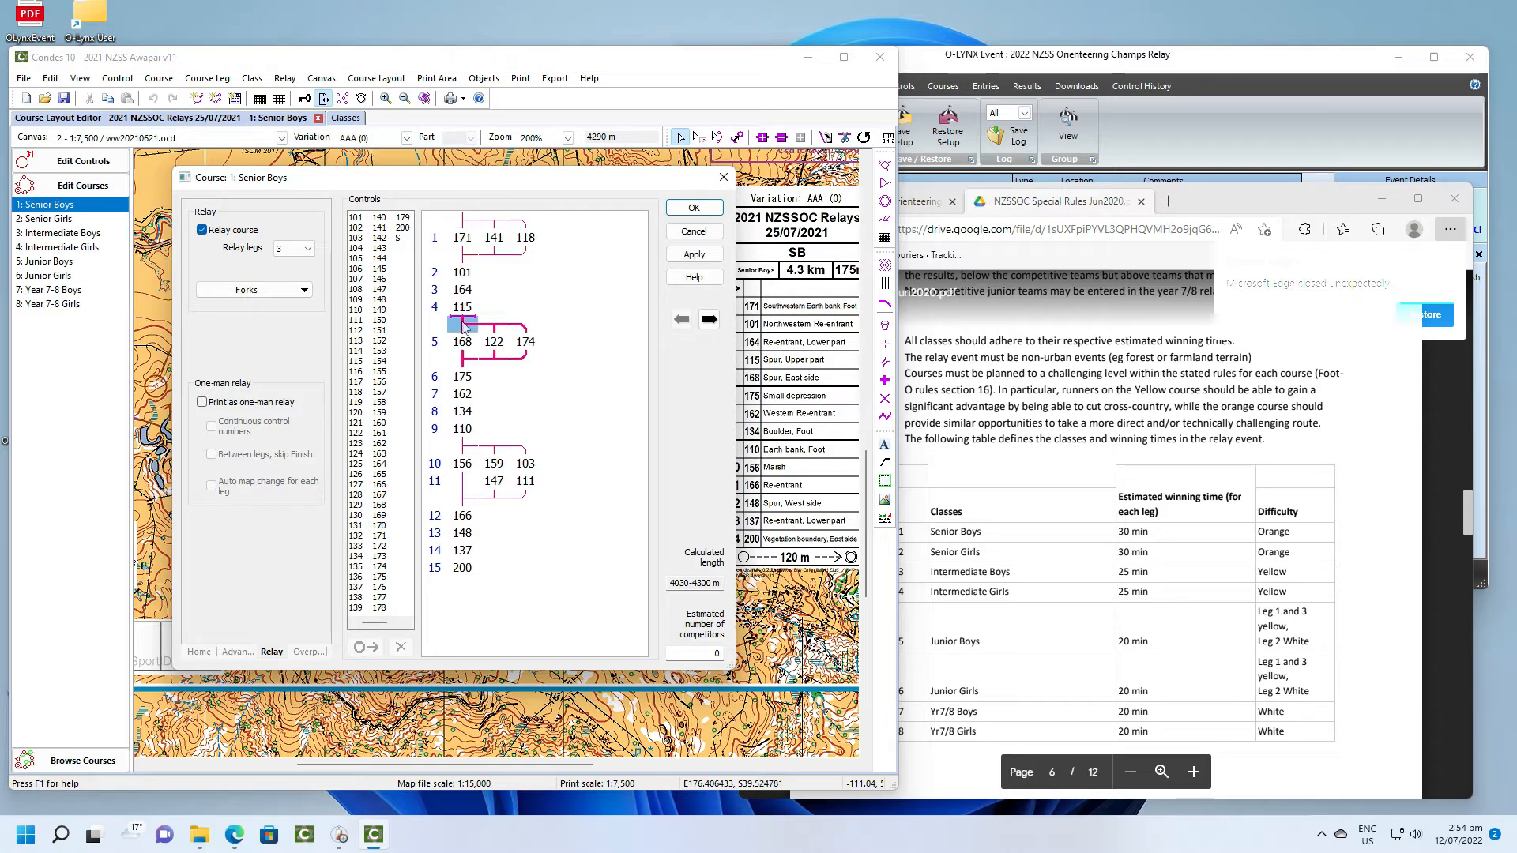
{"action": "left_click", "coordinate": [466, 446]}
{"action": "right_click", "coordinate": [469, 449]}
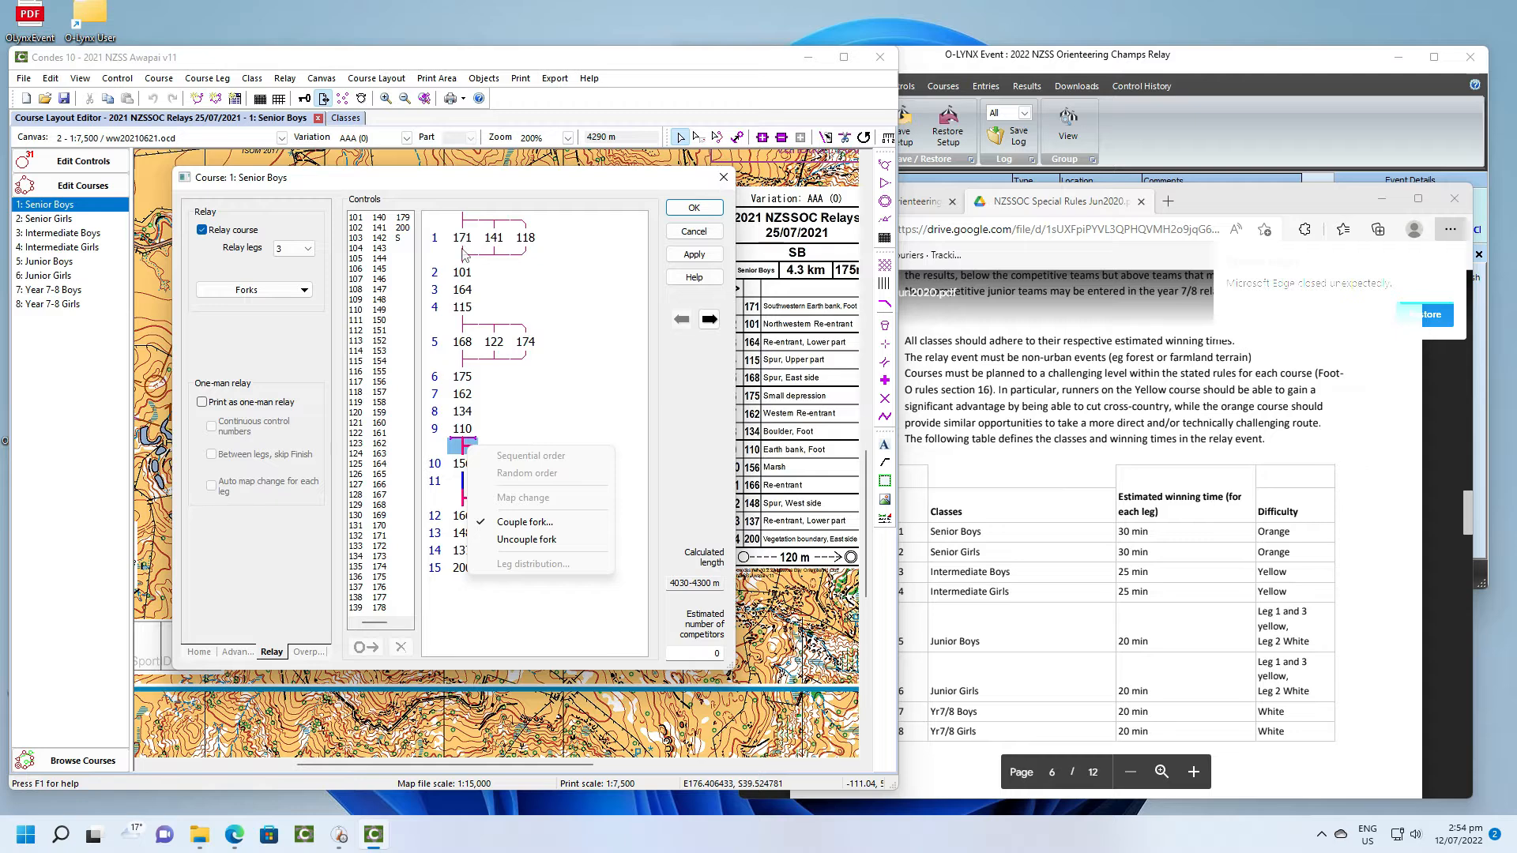
{"action": "left_click", "coordinate": [465, 460]}
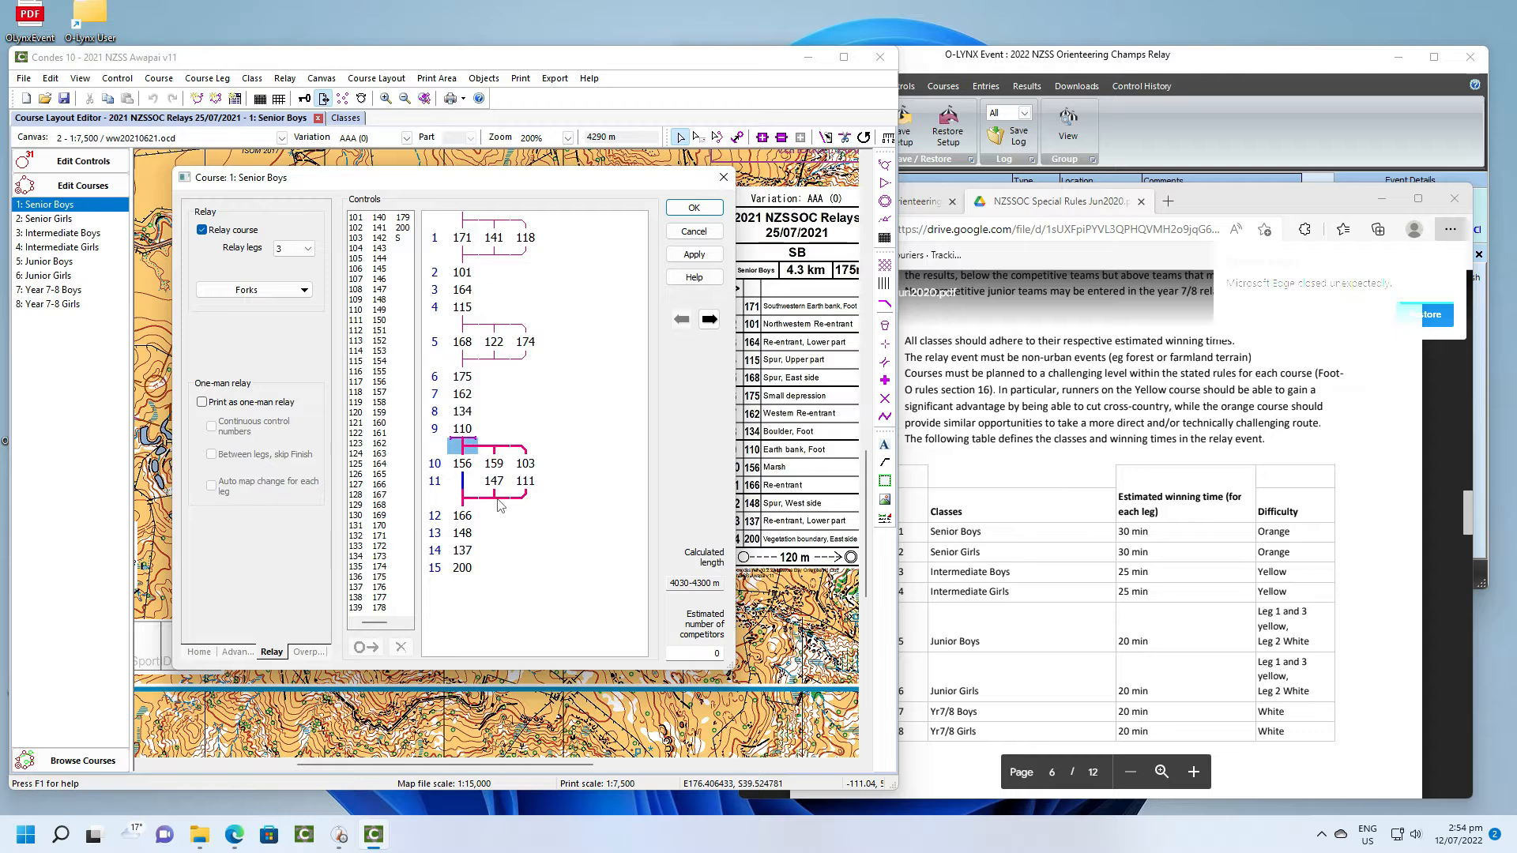
{"action": "right_click", "coordinate": [466, 330]}
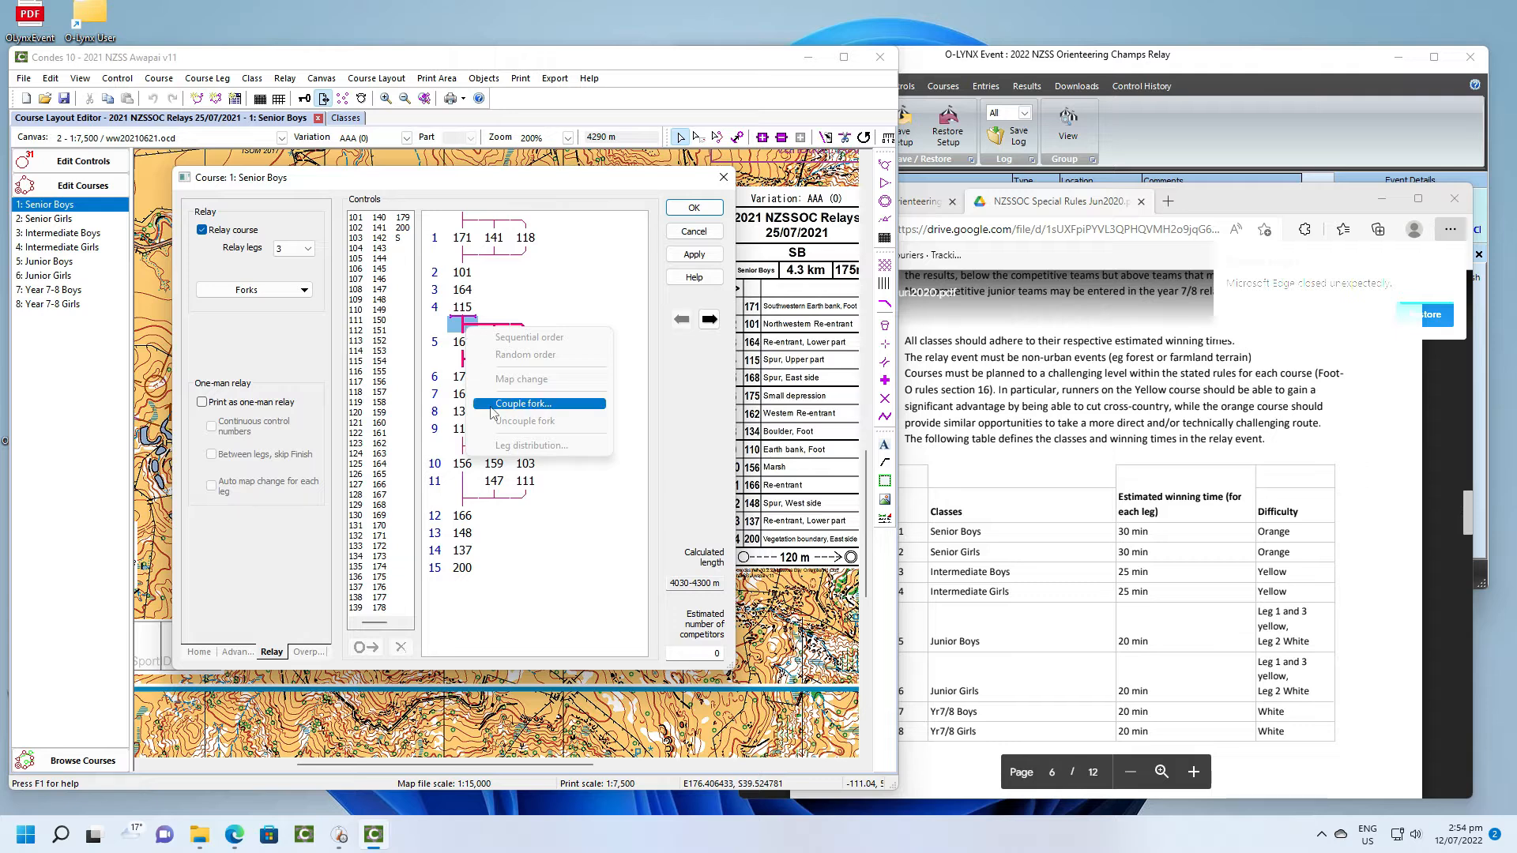
{"action": "left_click", "coordinate": [550, 305]}
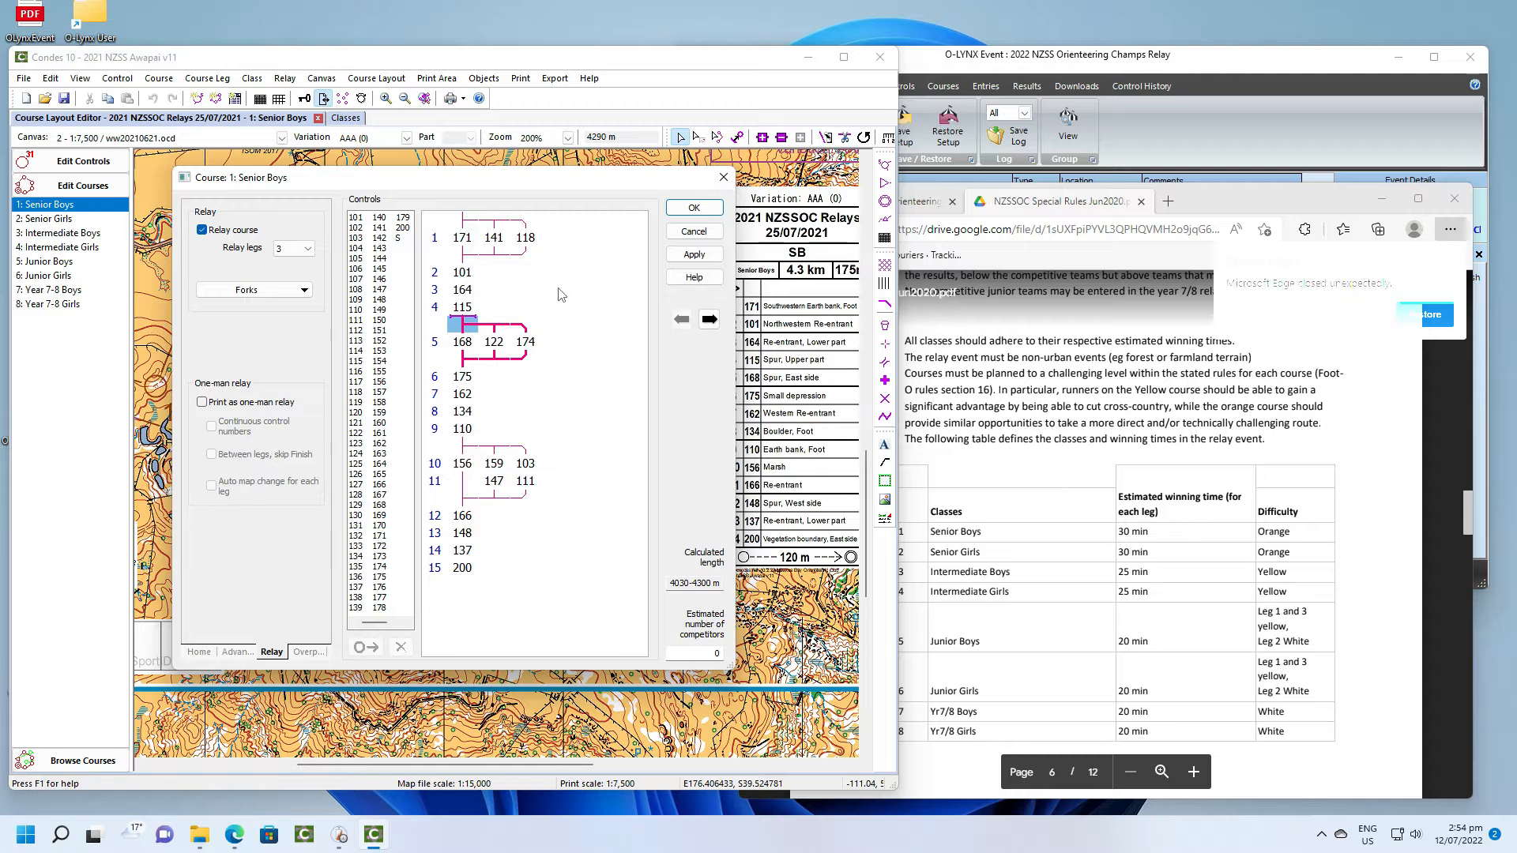
- Leave the Senior Boys course without changes and open the relay course variations
{"action": "left_click", "coordinate": [693, 233]}
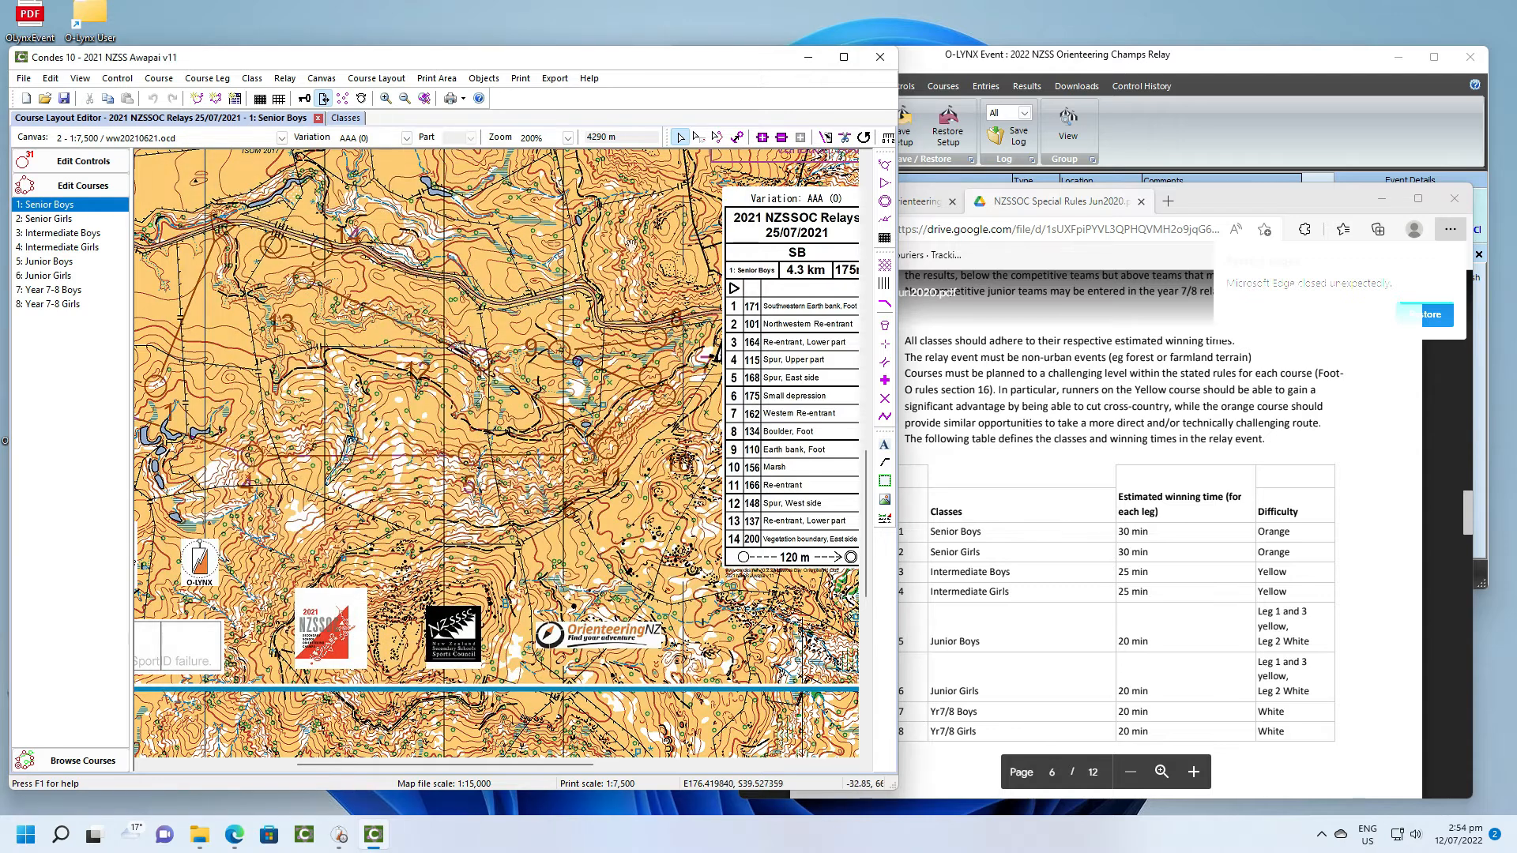
{"action": "left_click", "coordinate": [300, 82]}
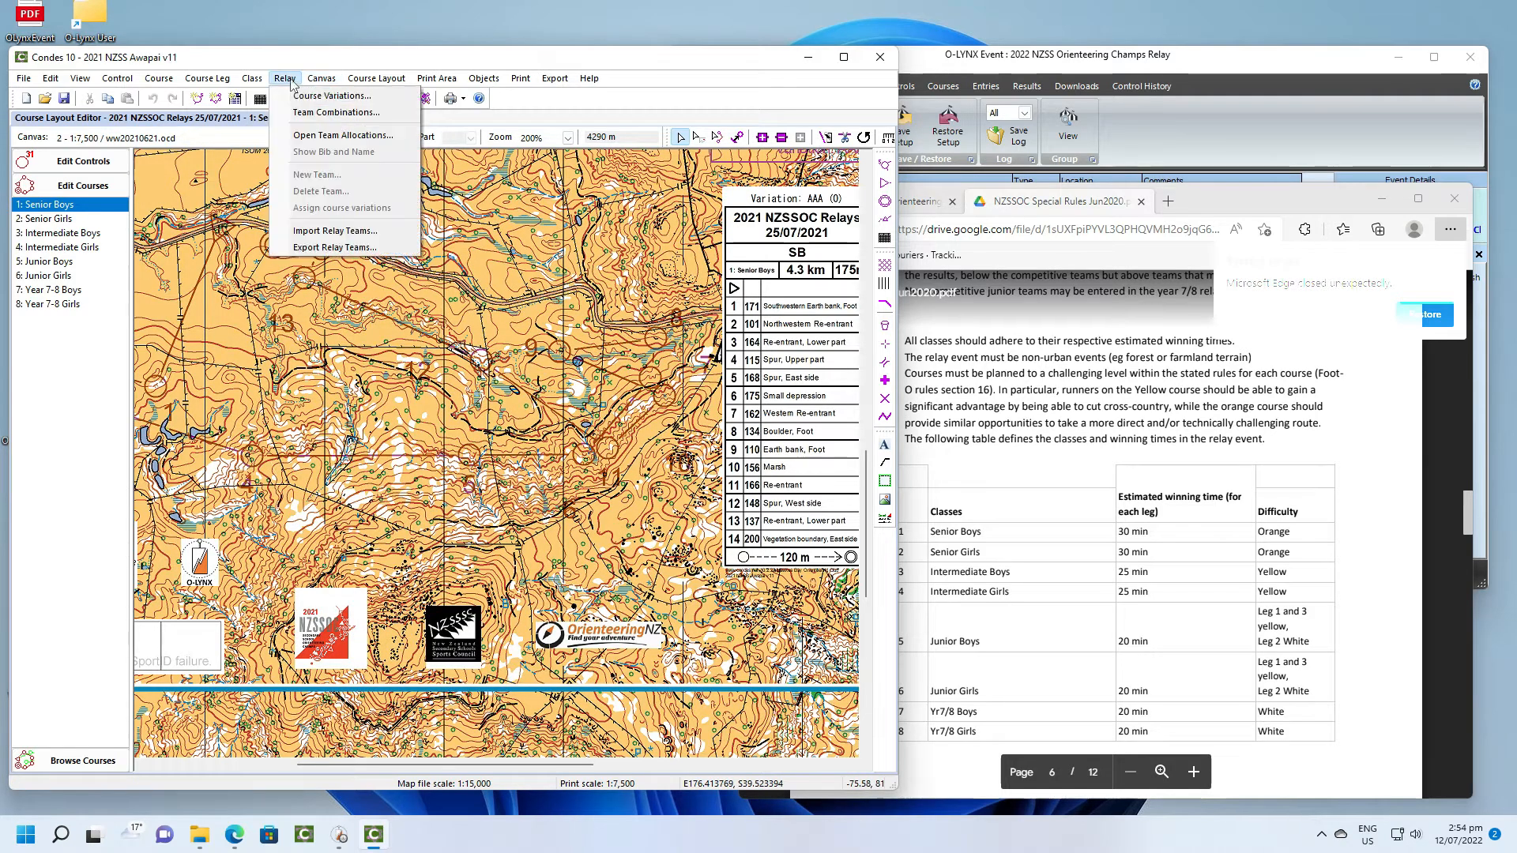
{"action": "left_click", "coordinate": [303, 98]}
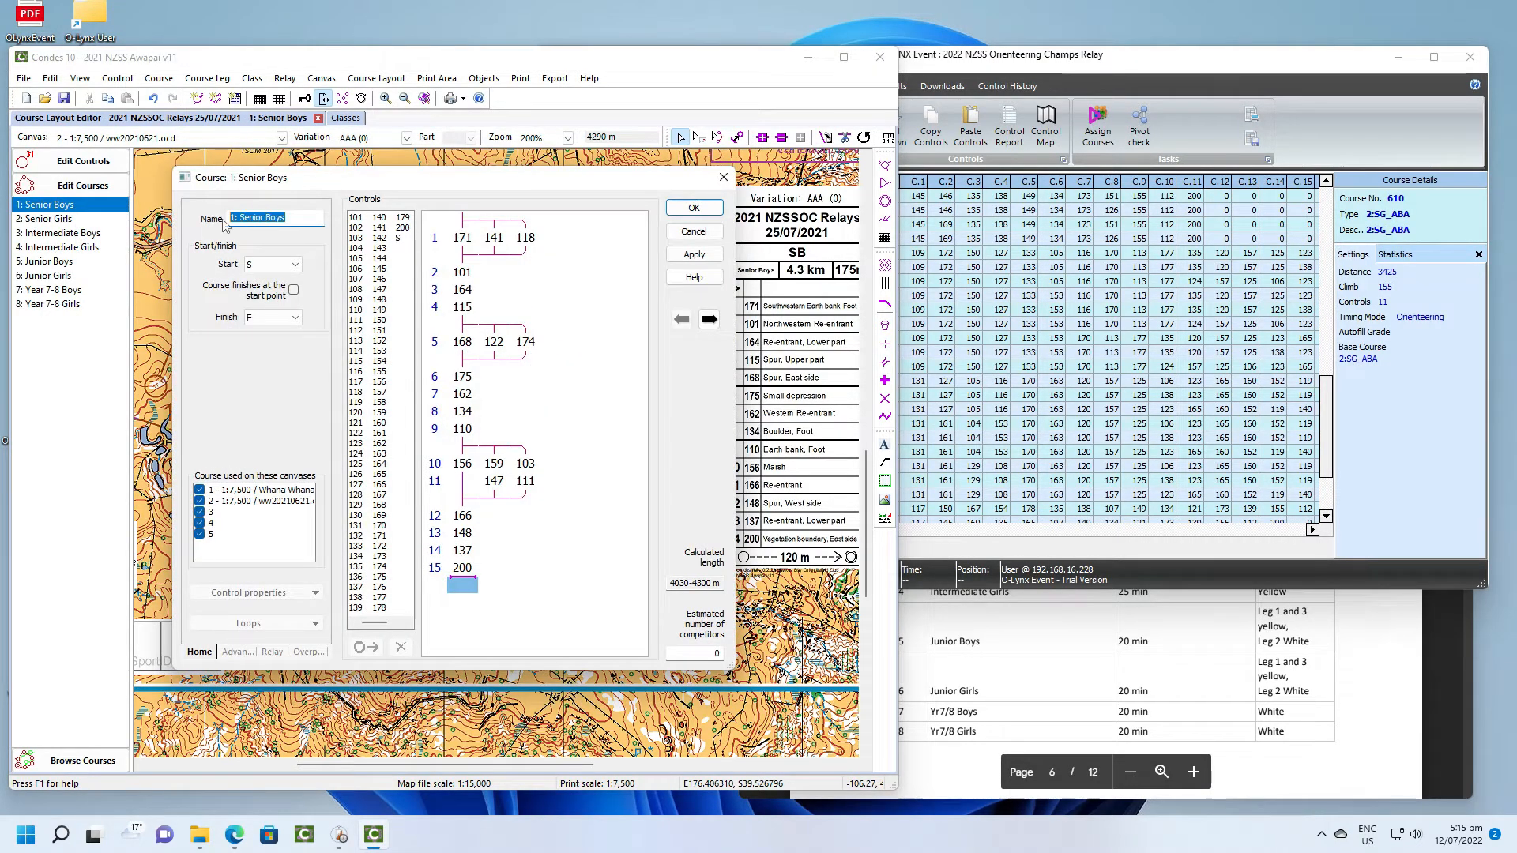
- Rename the Senior Boys course as SB and approve updating the classes that run it
{"action": "type", "text": "SB"}
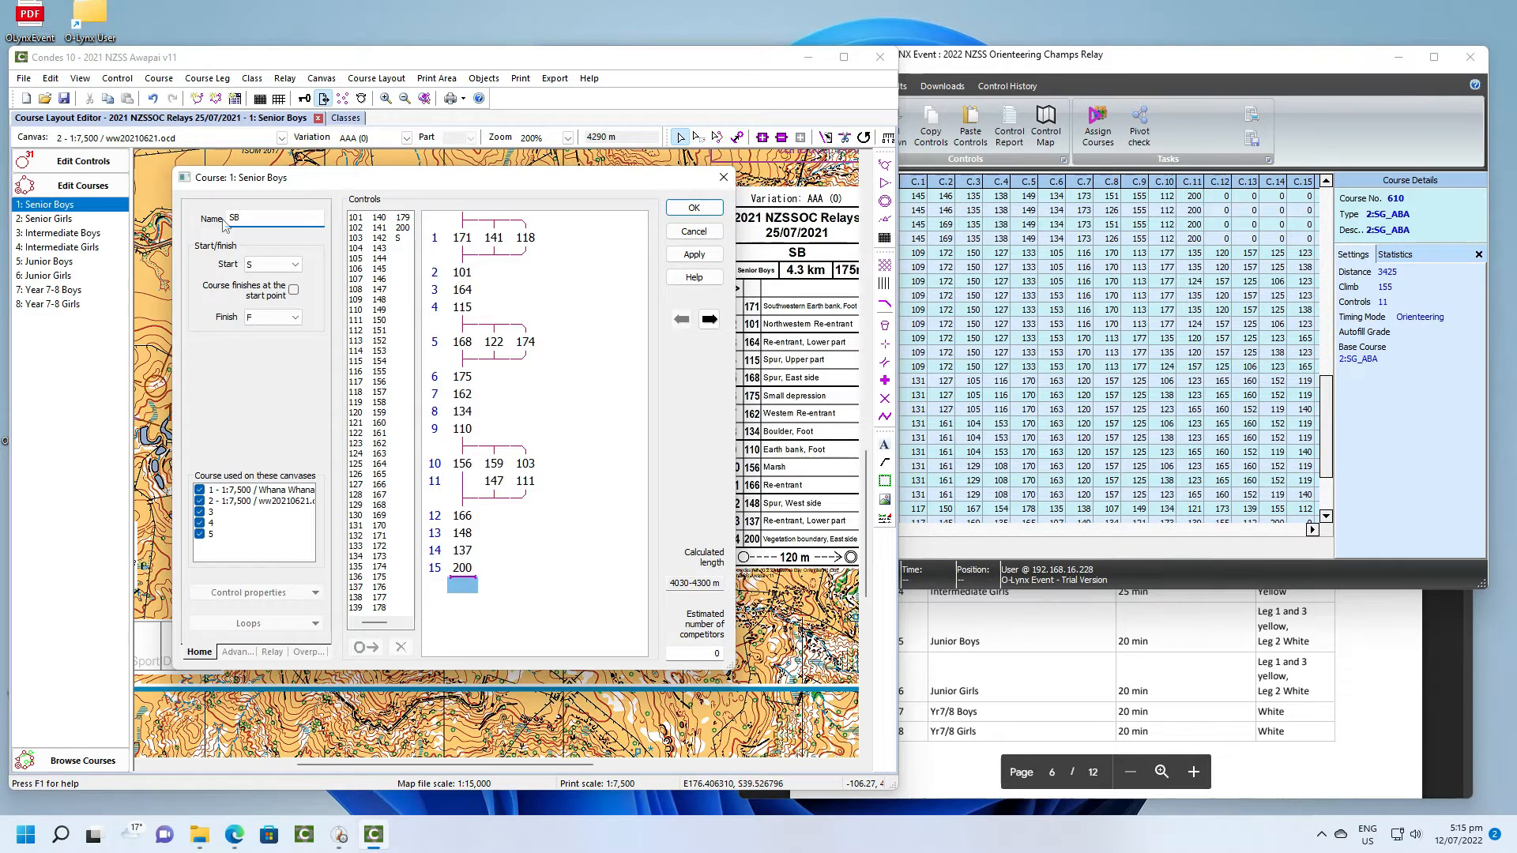
{"action": "left_click", "coordinate": [691, 210]}
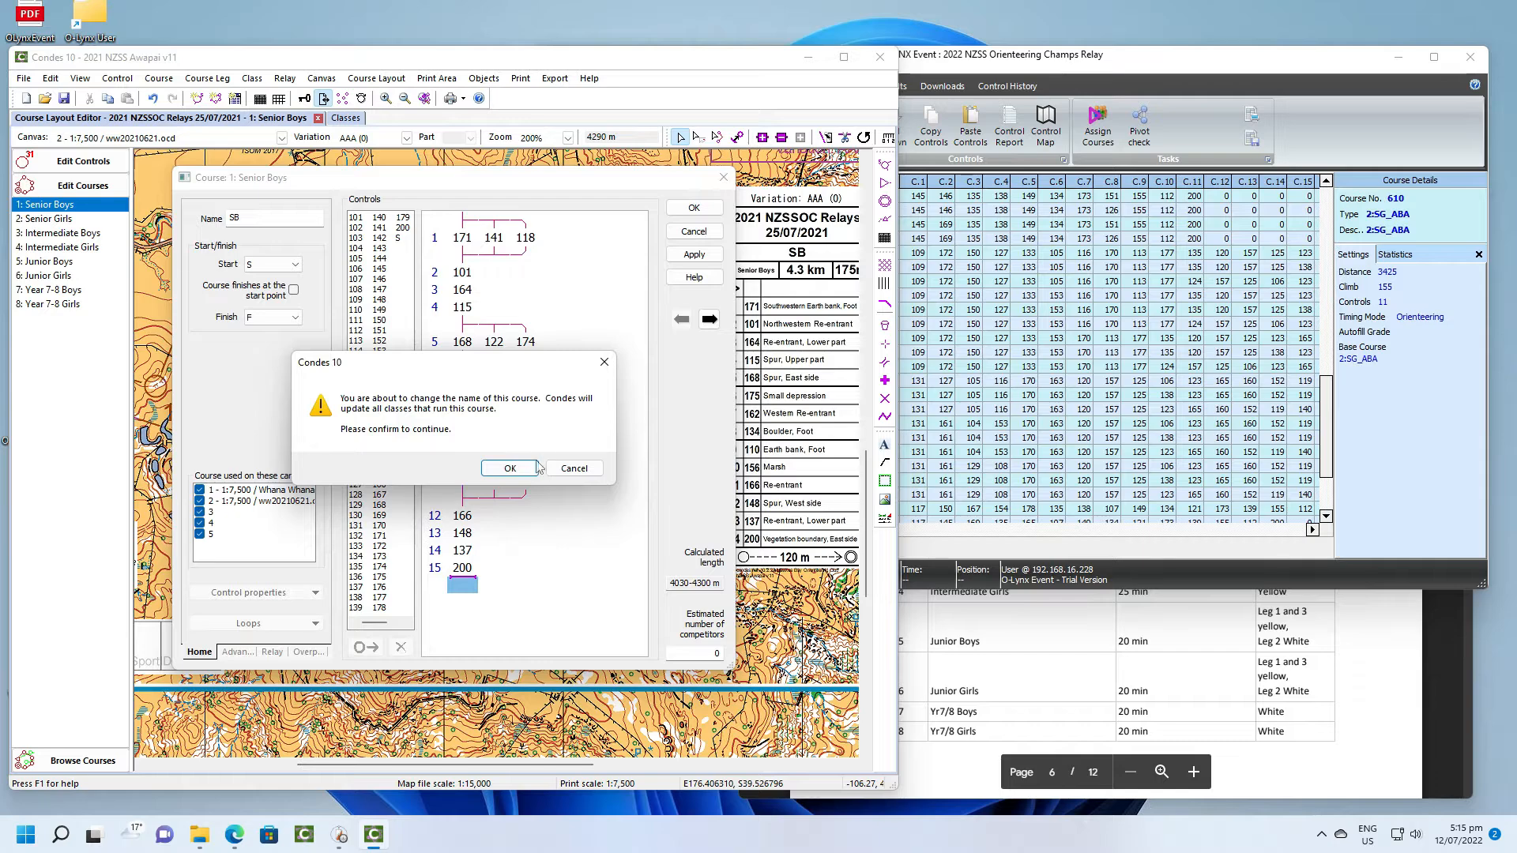
{"action": "left_click", "coordinate": [510, 468]}
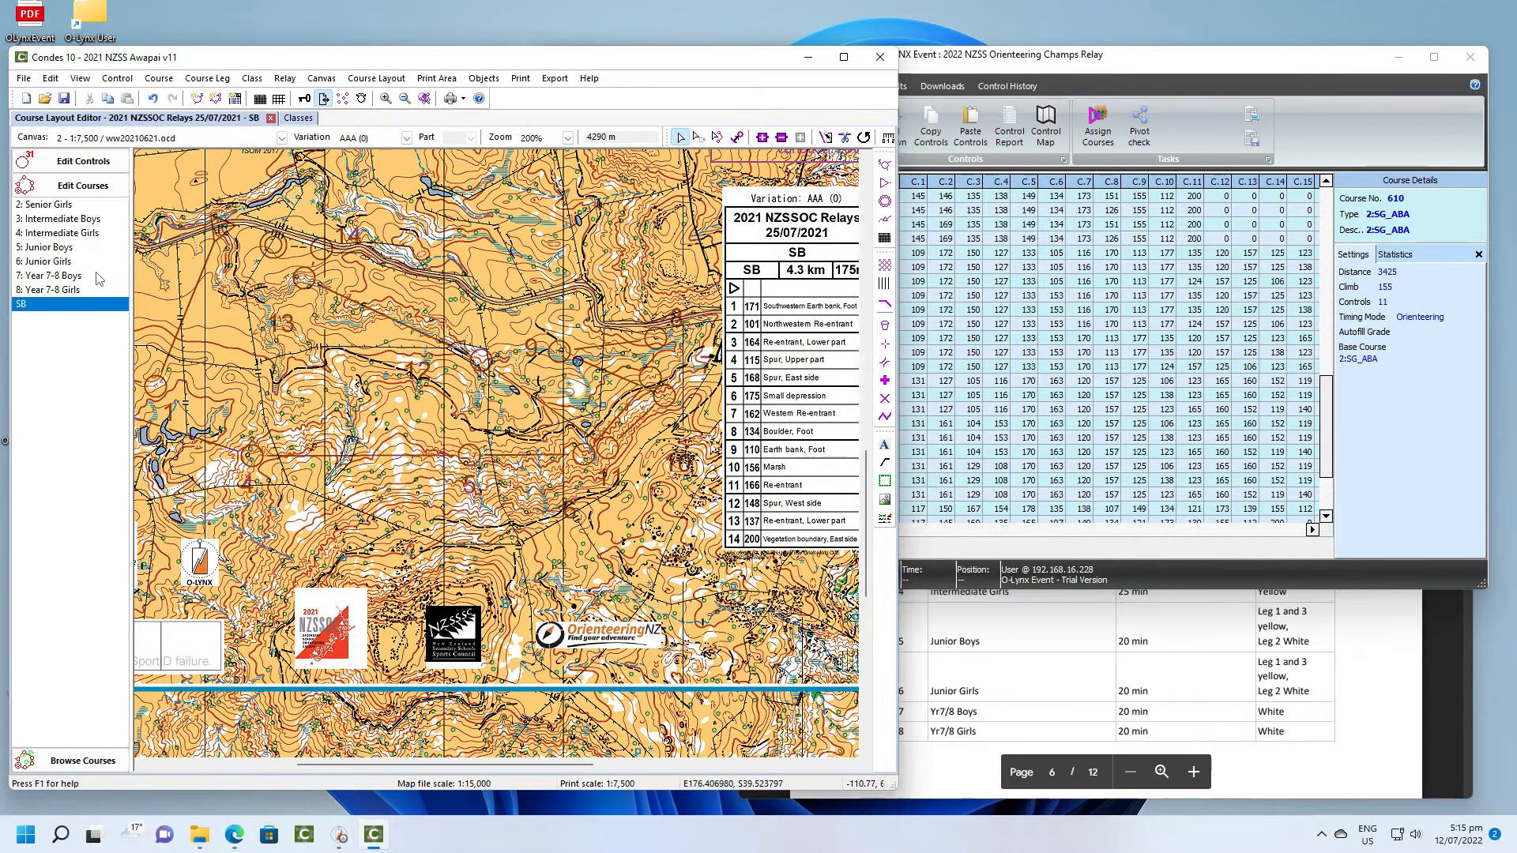
- Rename the Year 7-8 Girls course as YG and approve updating the classes that run it
{"action": "left_click", "coordinate": [59, 205]}
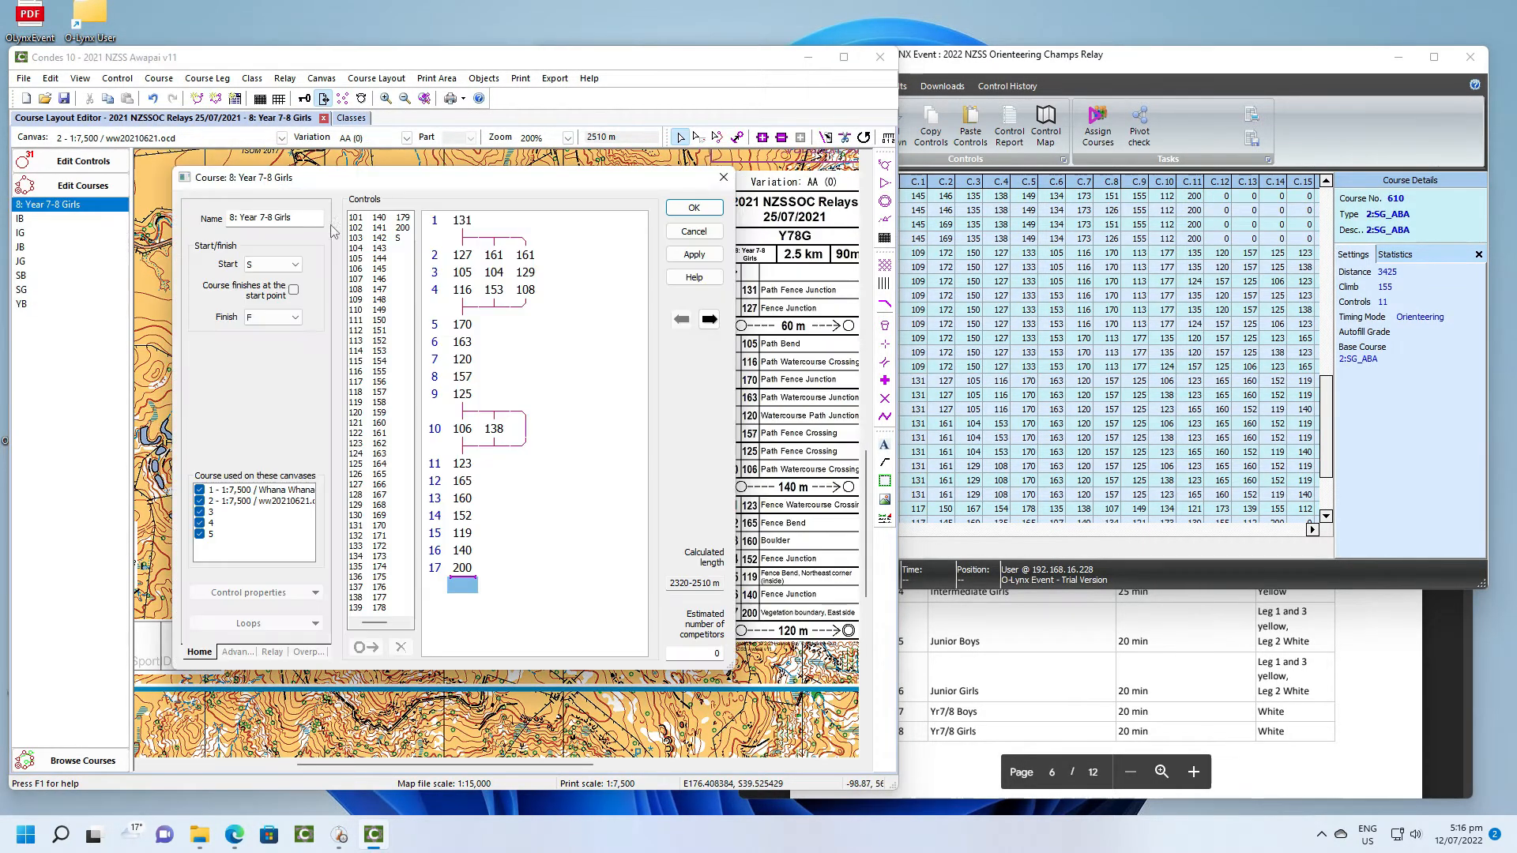
{"action": "key", "text": "ctrl+a"}
{"action": "type", "text": "YG"}
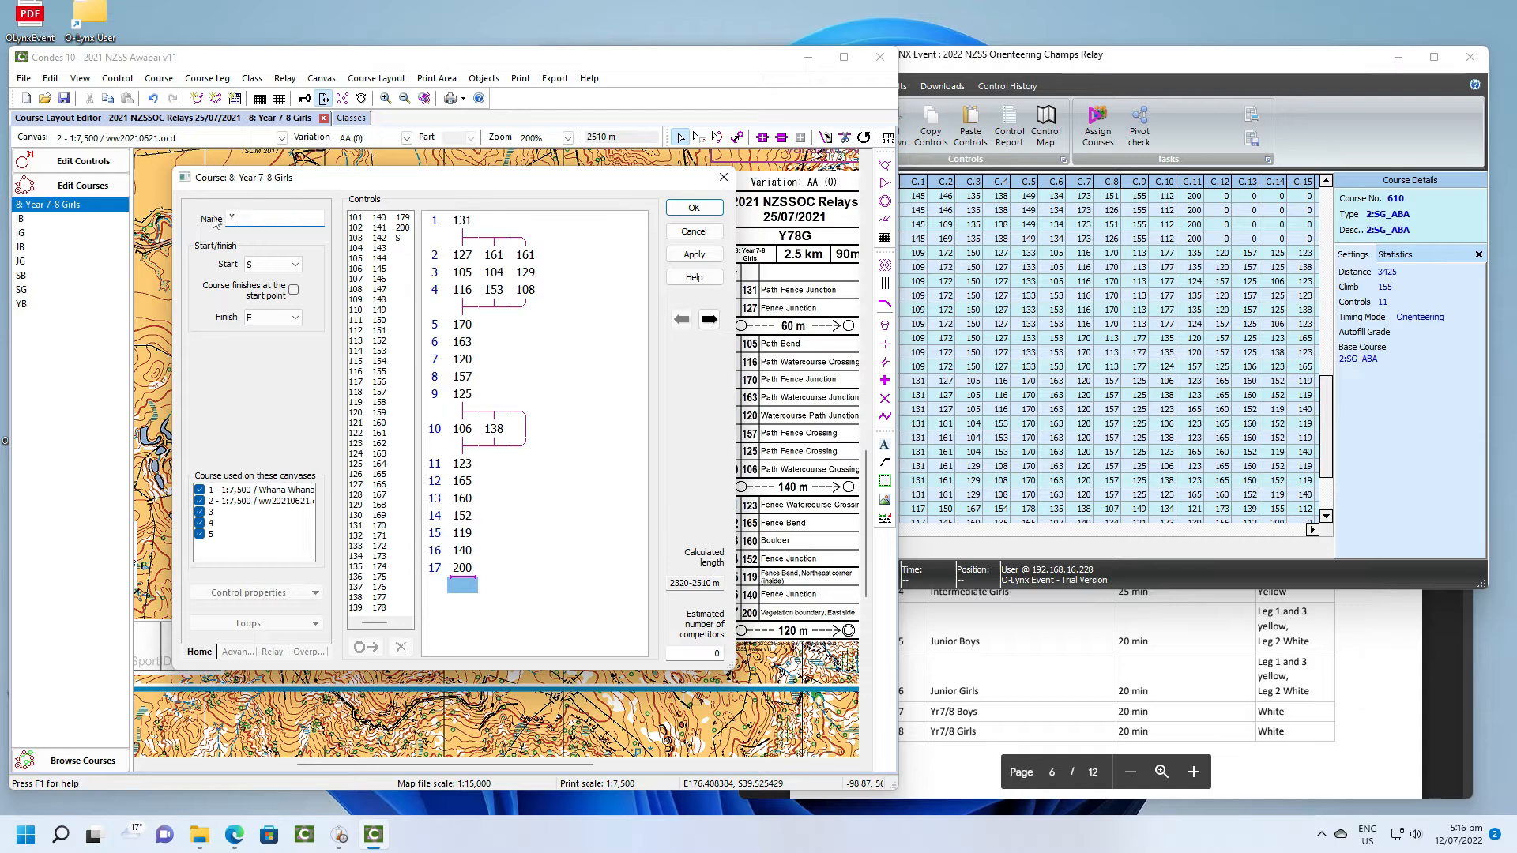
{"action": "left_click", "coordinate": [691, 208]}
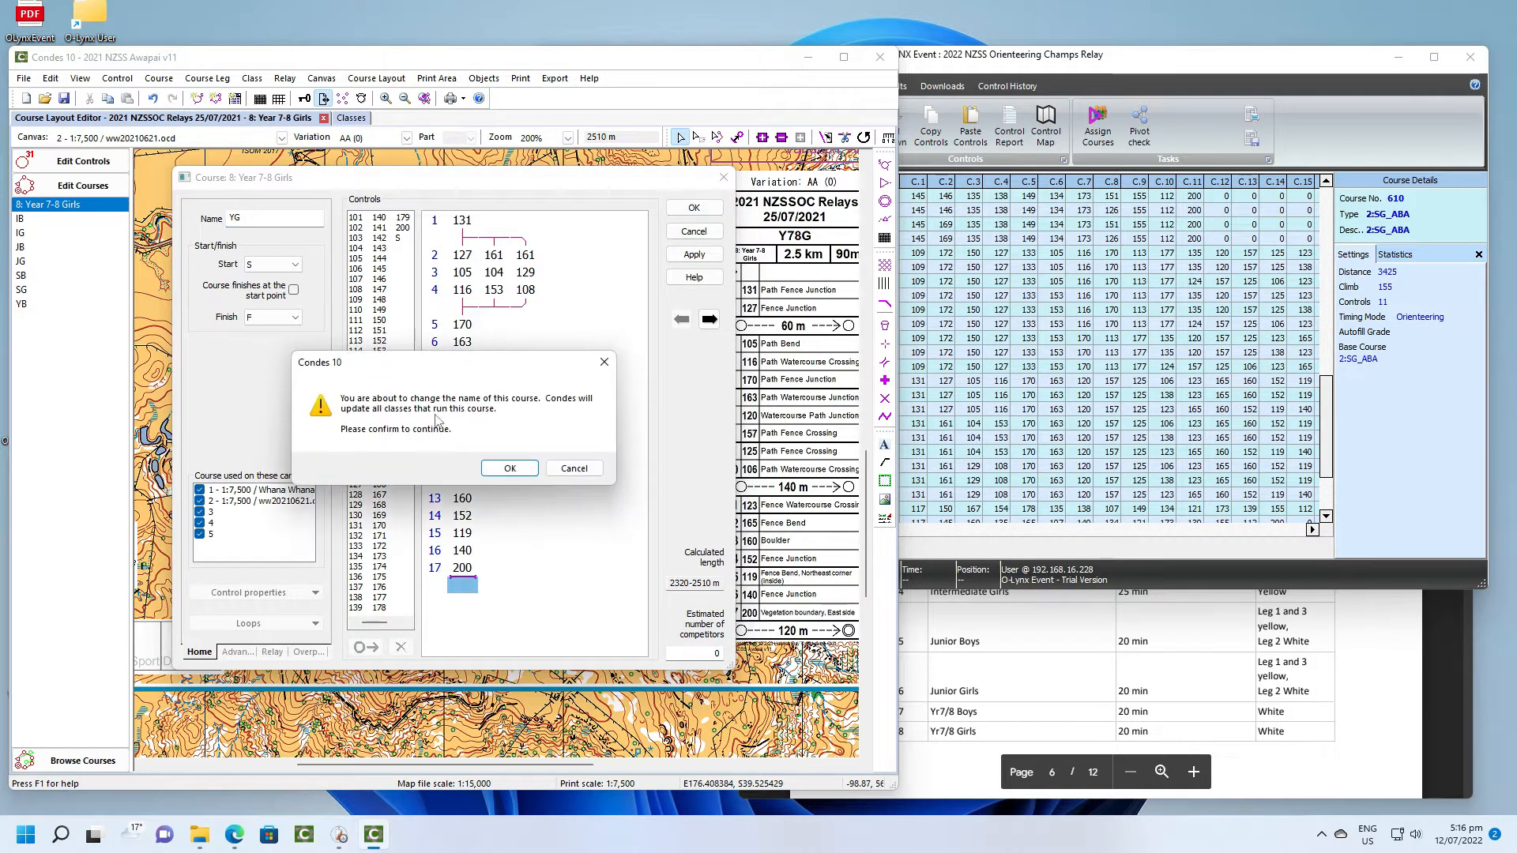
{"action": "left_click", "coordinate": [509, 468]}
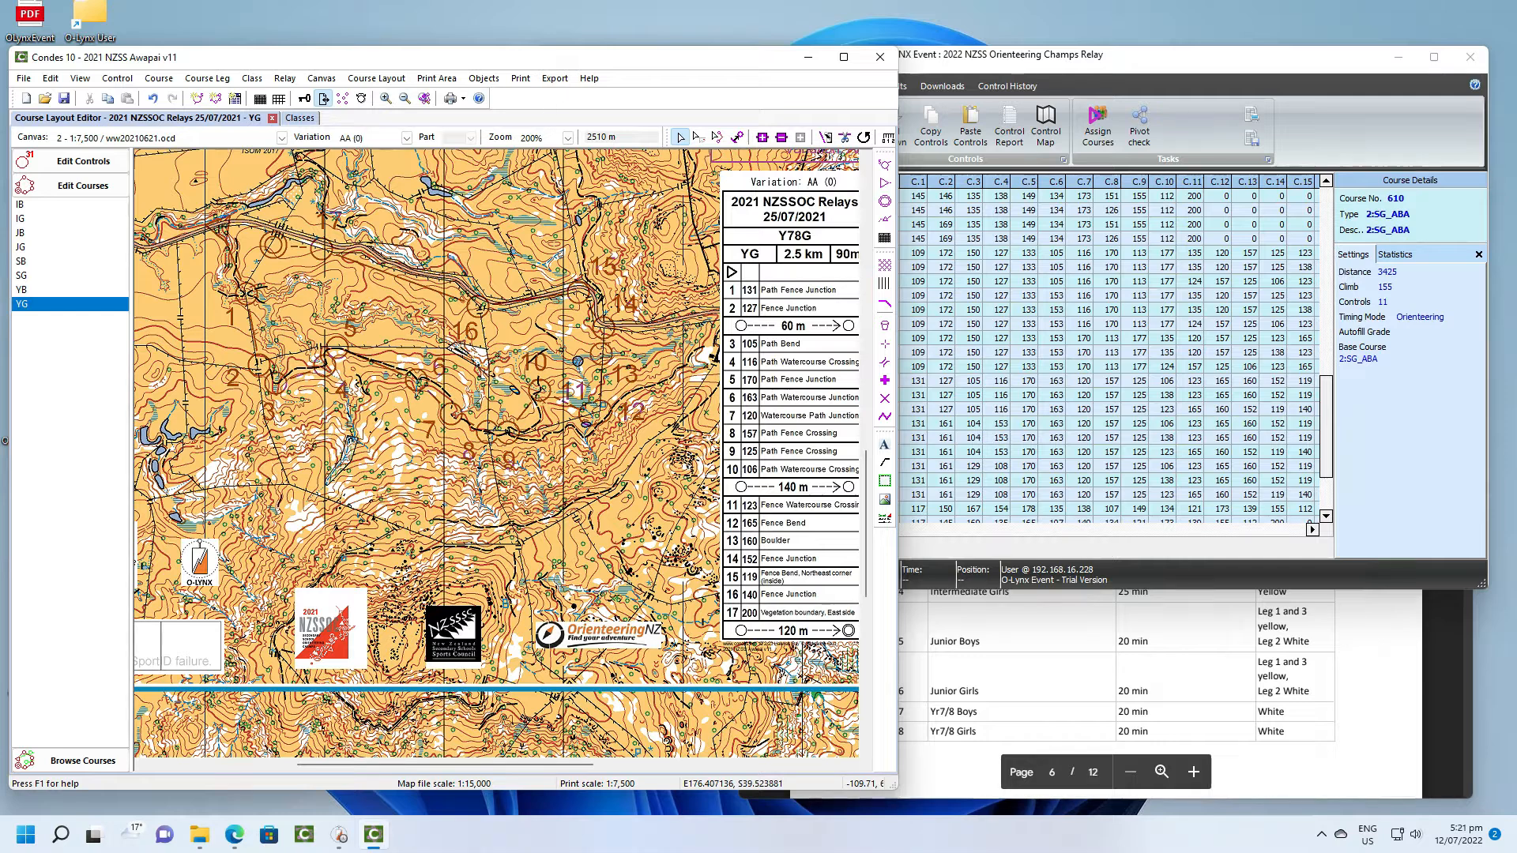
- Export the event data for all courses in IOF XML version 3.0 as 2021 NZSS Awapai v11_coursedataV2
{"action": "left_click", "coordinate": [555, 78]}
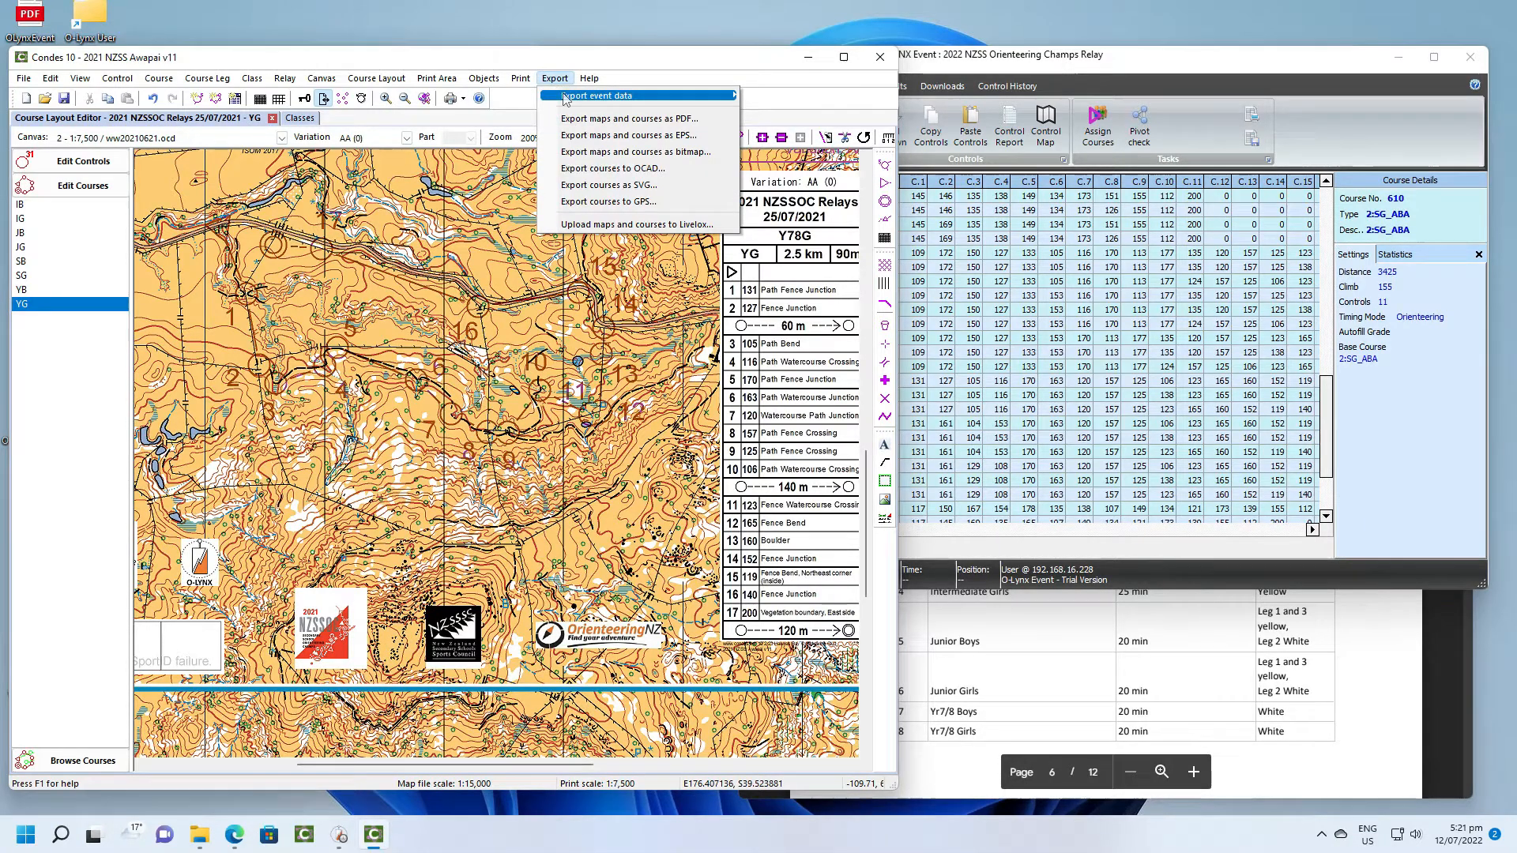
{"action": "mouse_move", "coordinate": [567, 99]}
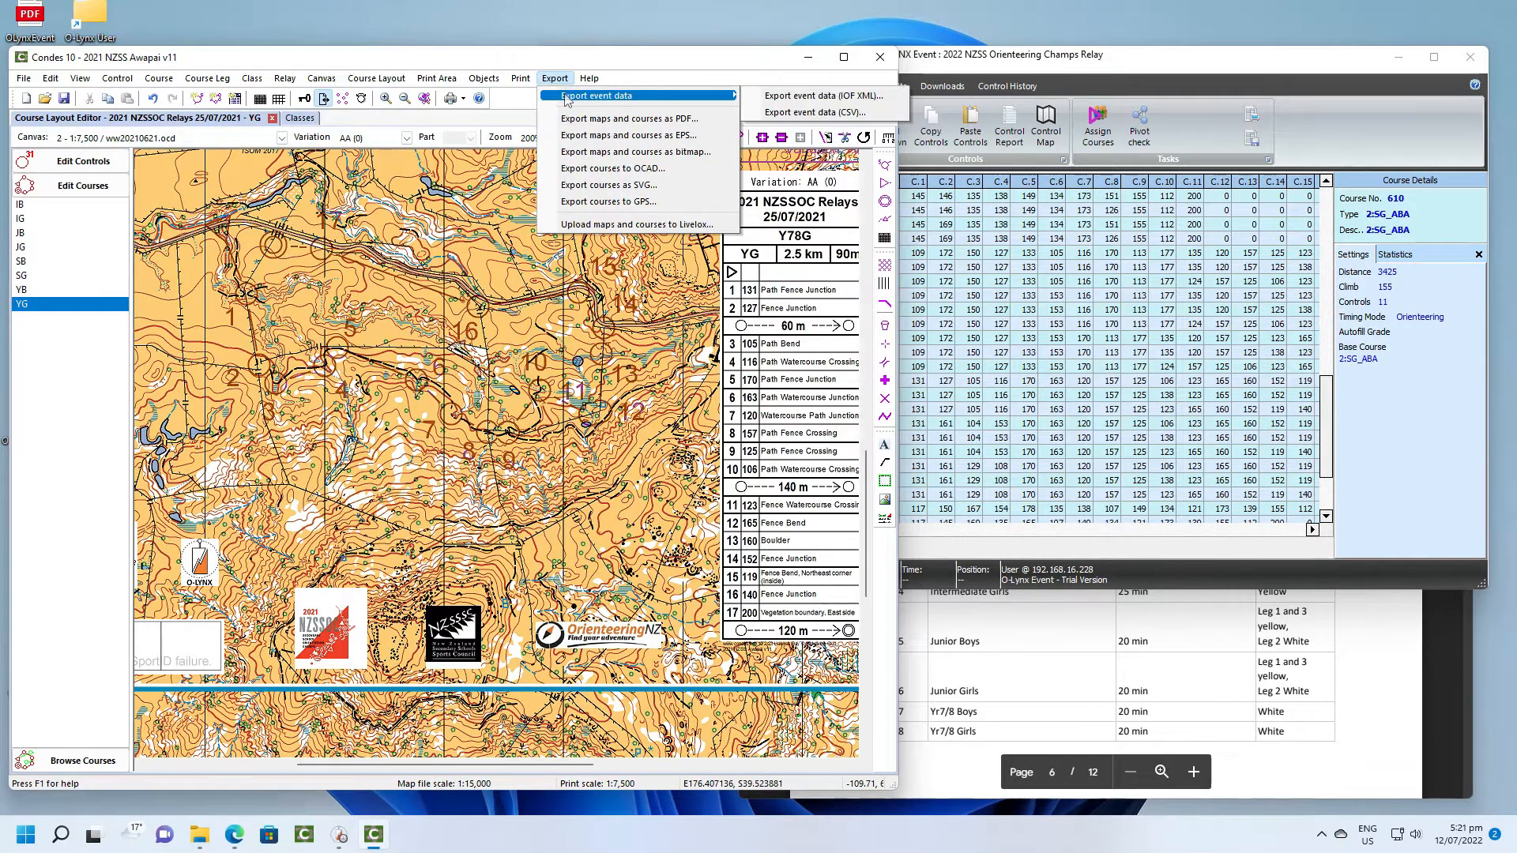
{"action": "left_click", "coordinate": [822, 96]}
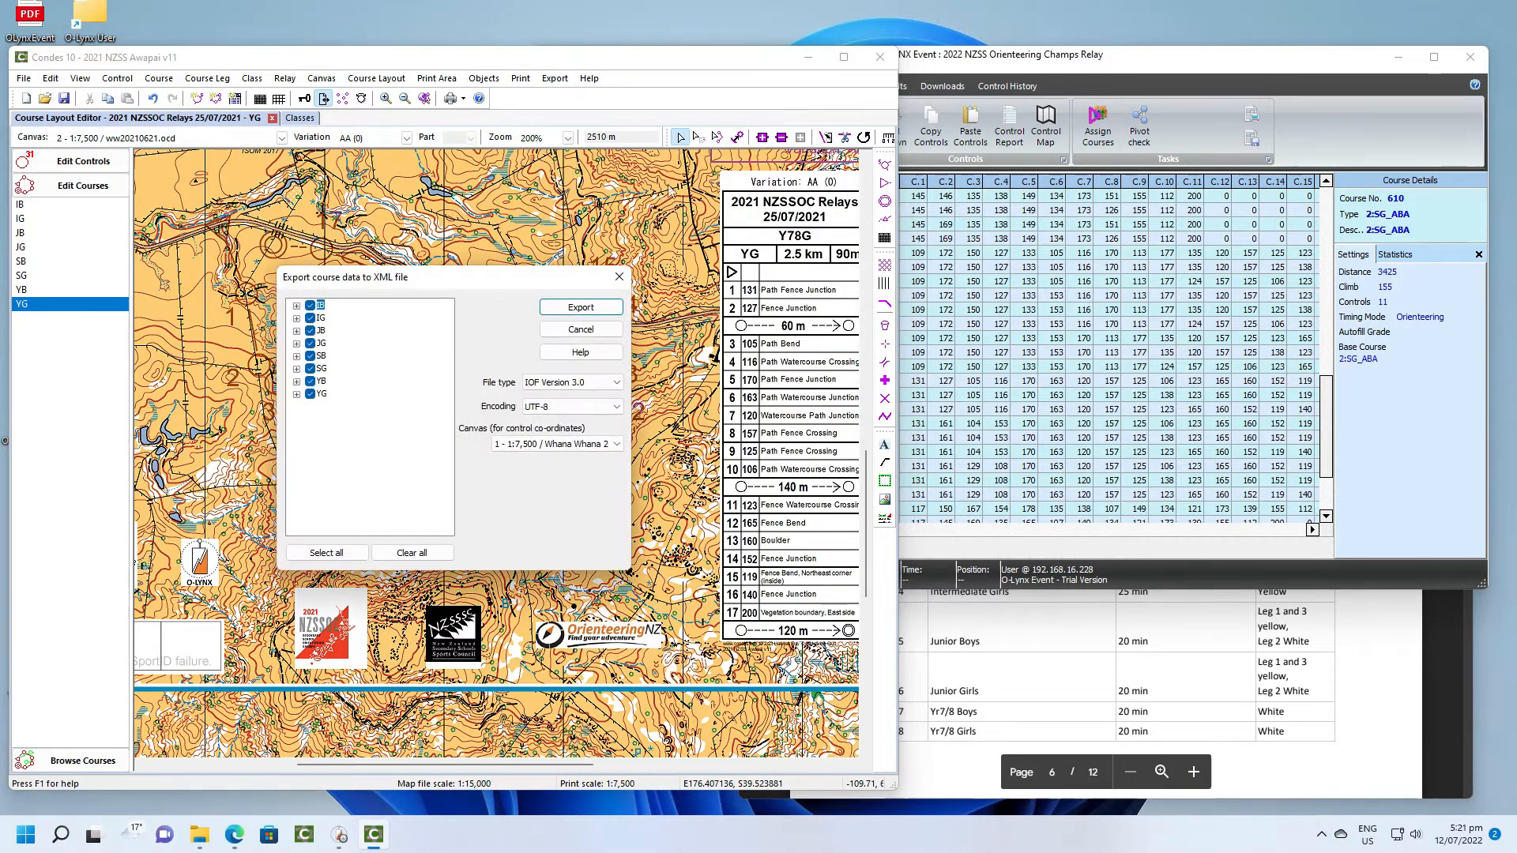
{"action": "left_click", "coordinate": [584, 314]}
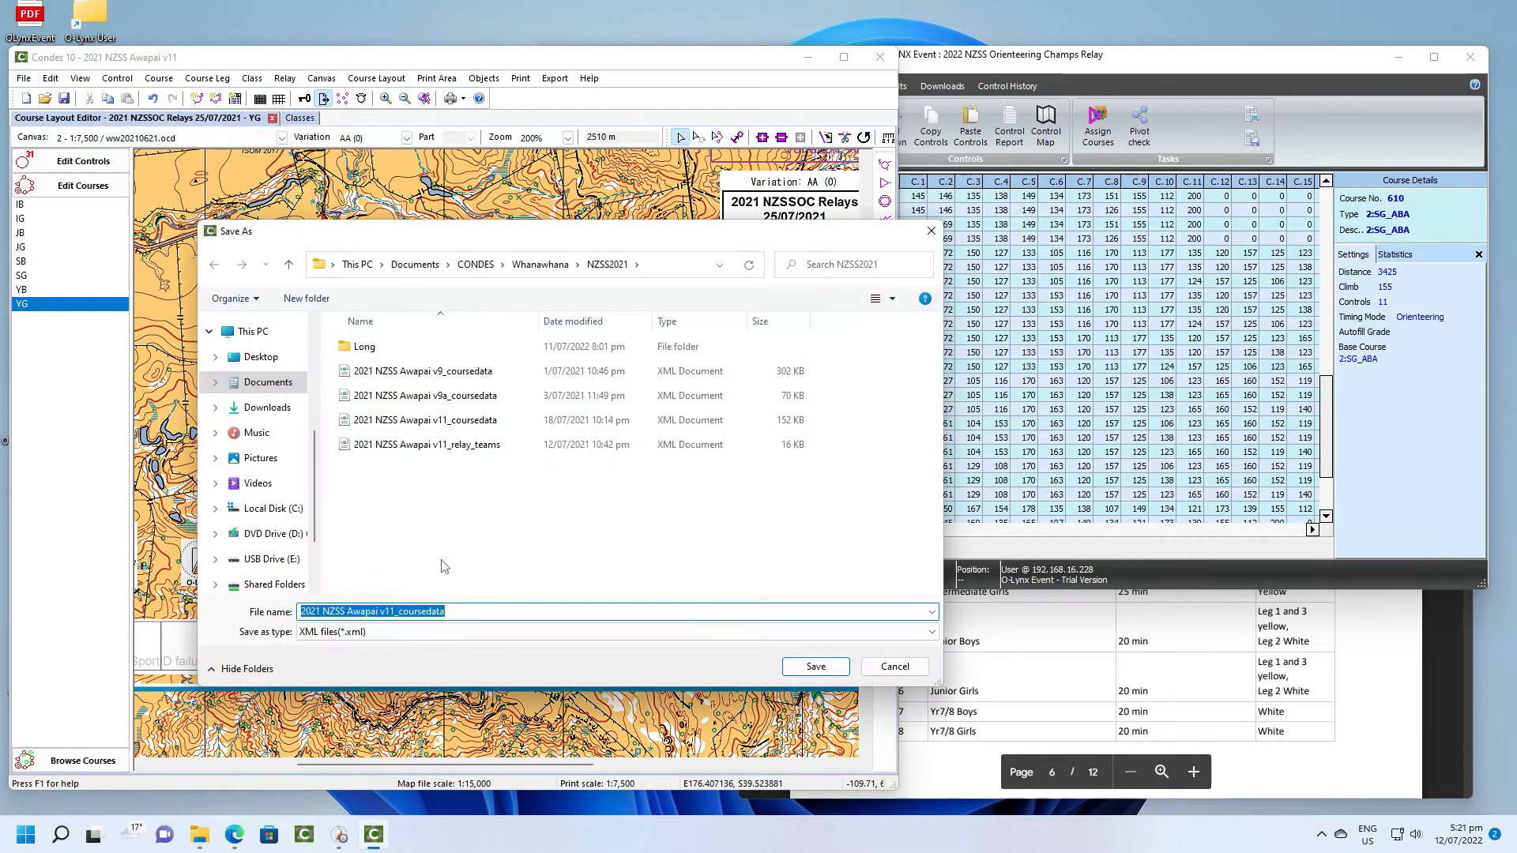
{"action": "left_click", "coordinate": [812, 674]}
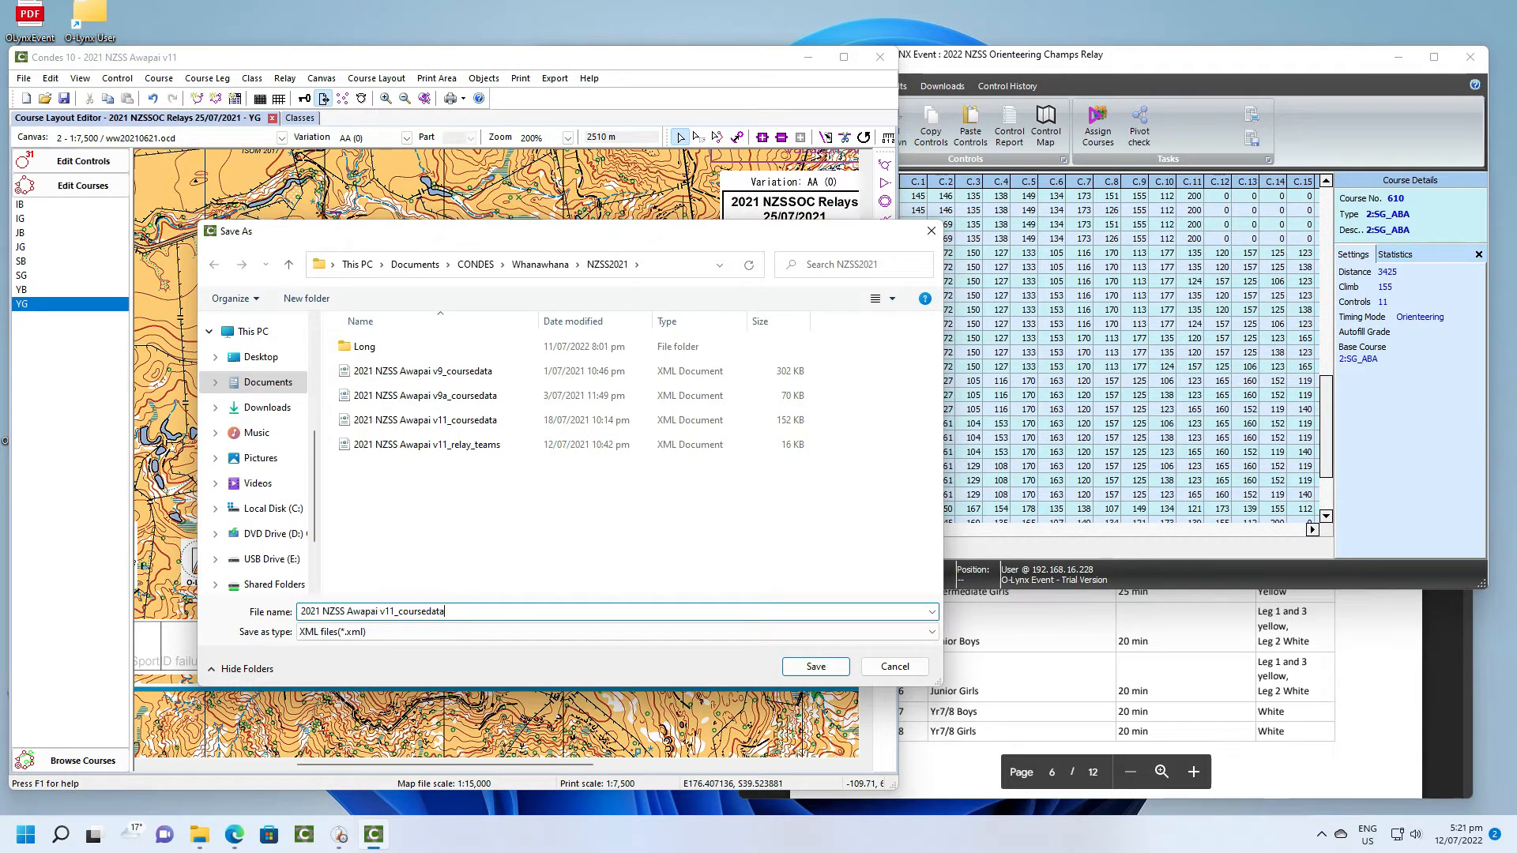
{"action": "type", "text": "N"}
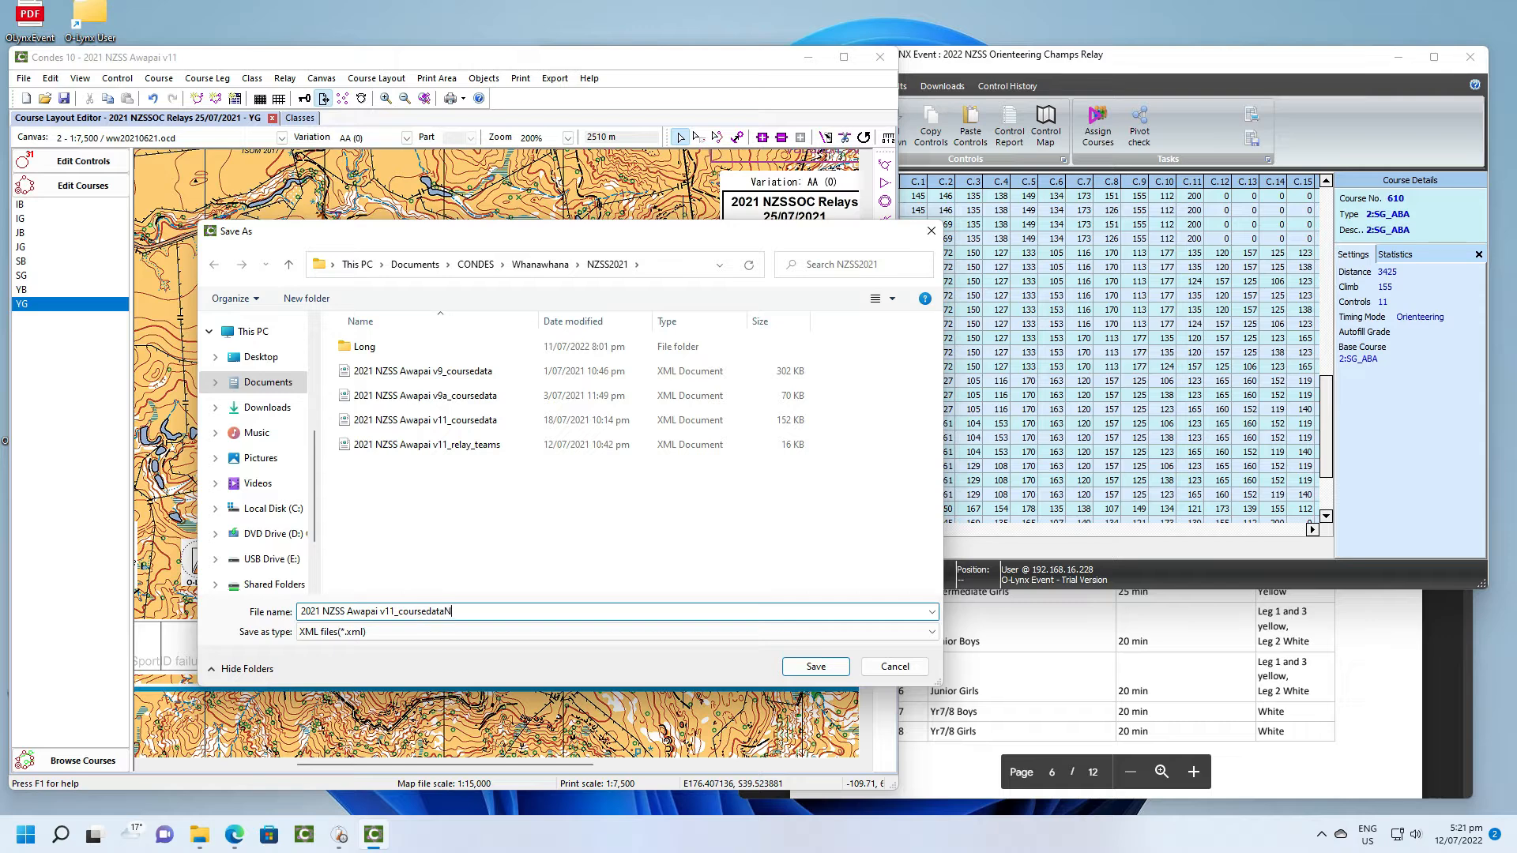
{"action": "key", "text": "BackSpace"}
{"action": "type", "text": "V"}
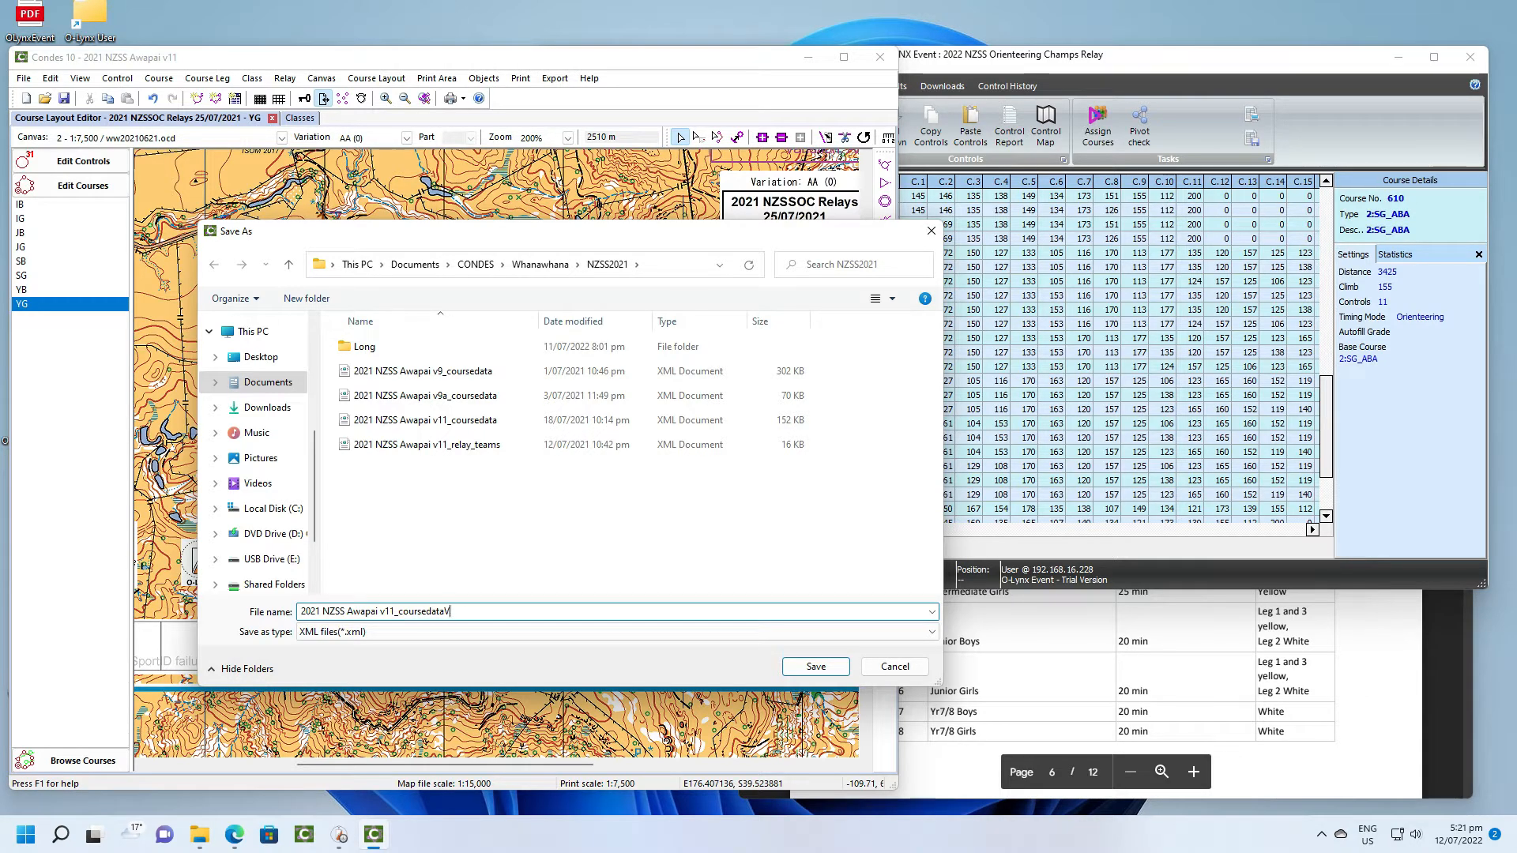
{"action": "type", "text": "2"}
{"action": "left_click", "coordinate": [806, 667]}
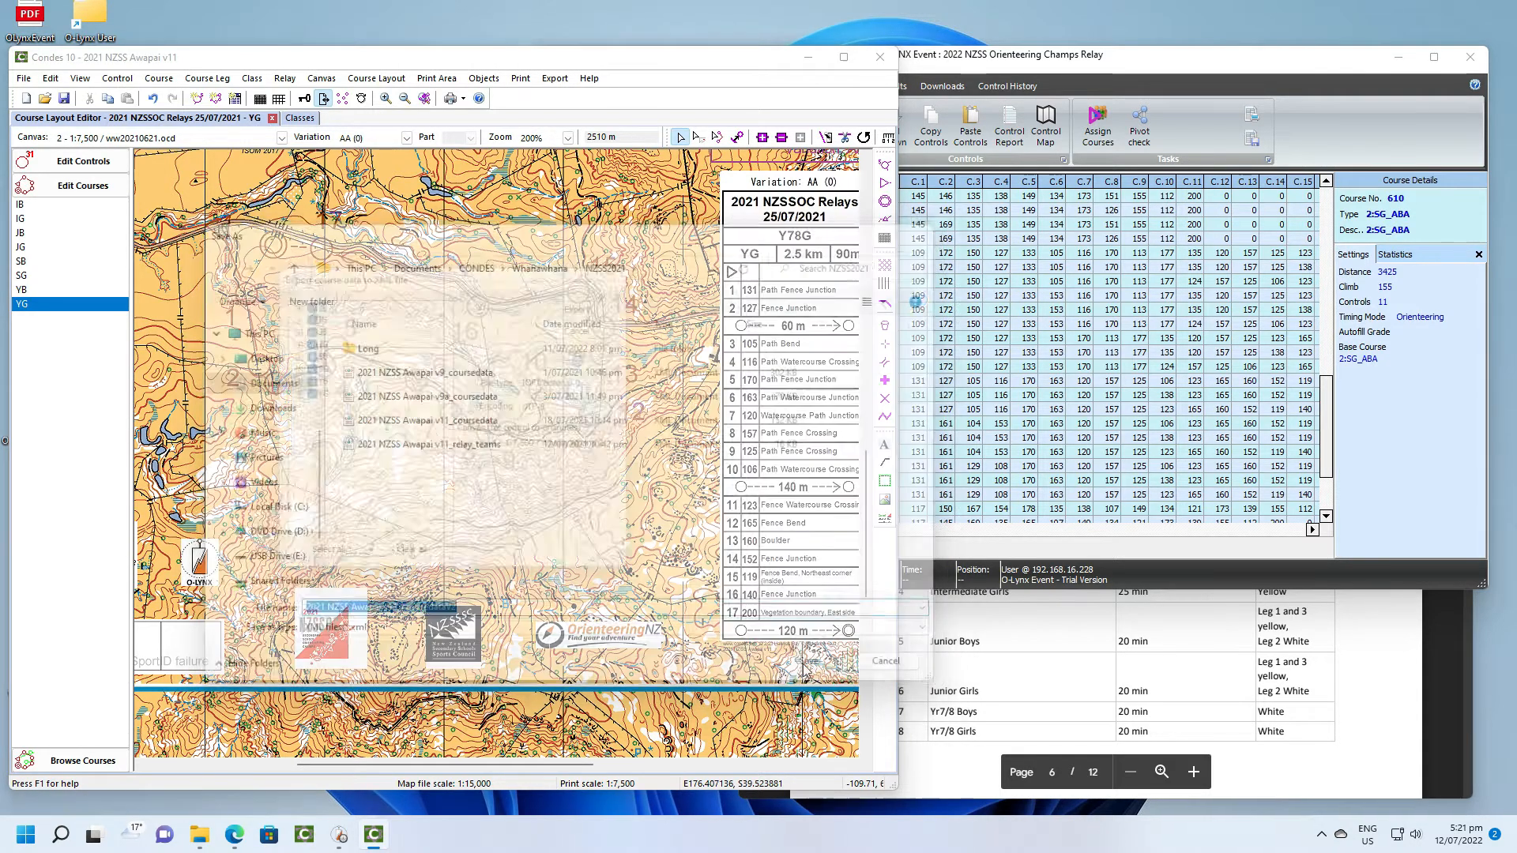
{"action": "left_click", "coordinate": [576, 465]}
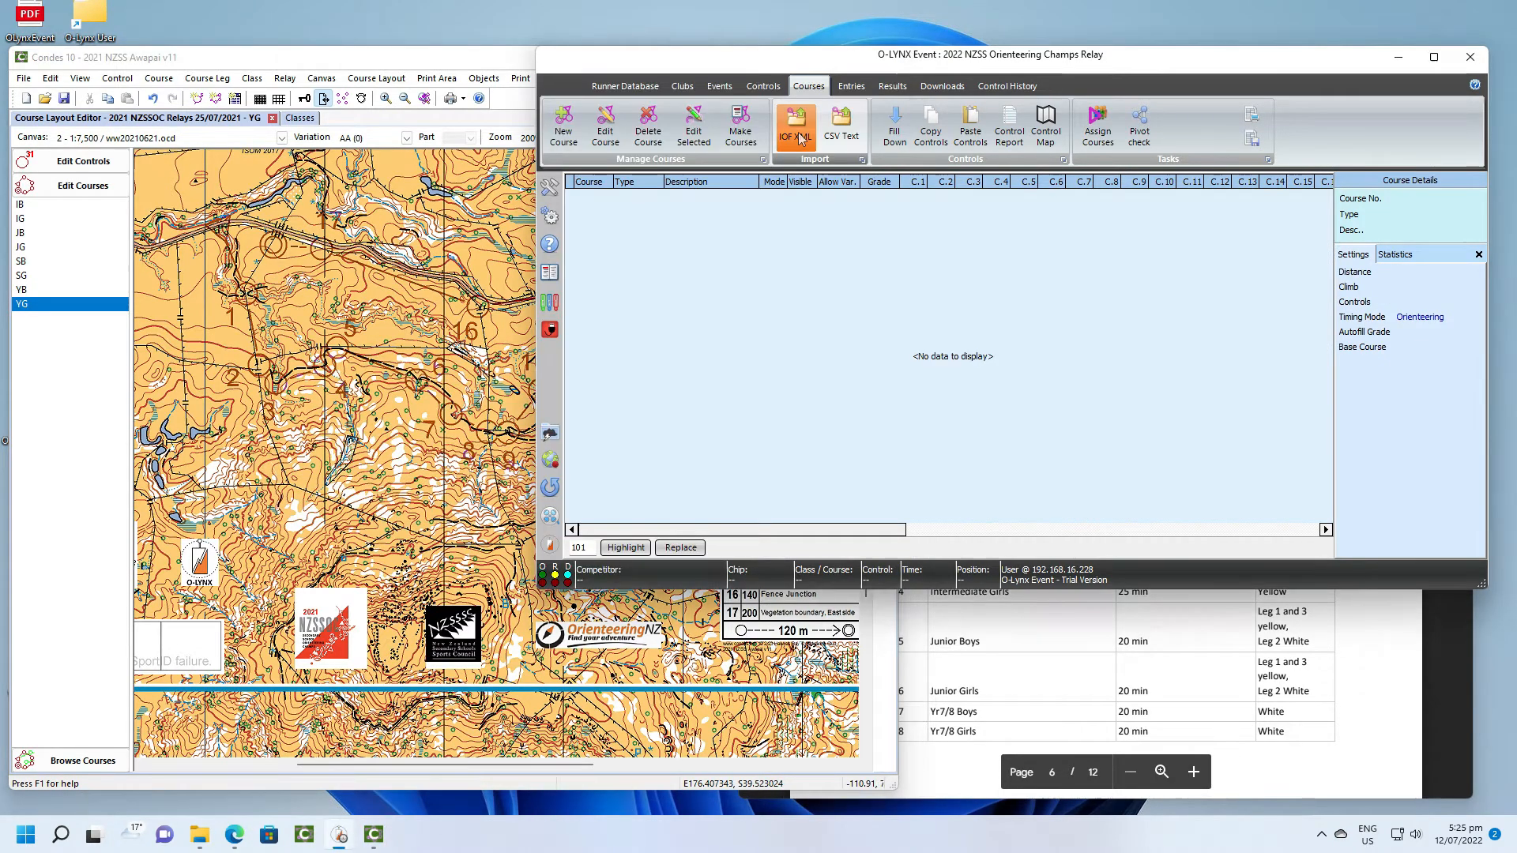
- Switch to O-Lynx and import the IOF XML course file 2021 NZSS Awapai v11_coursedataV2 from the CONDES Whanawhana NZSS2021 folder
{"action": "left_click", "coordinate": [794, 125]}
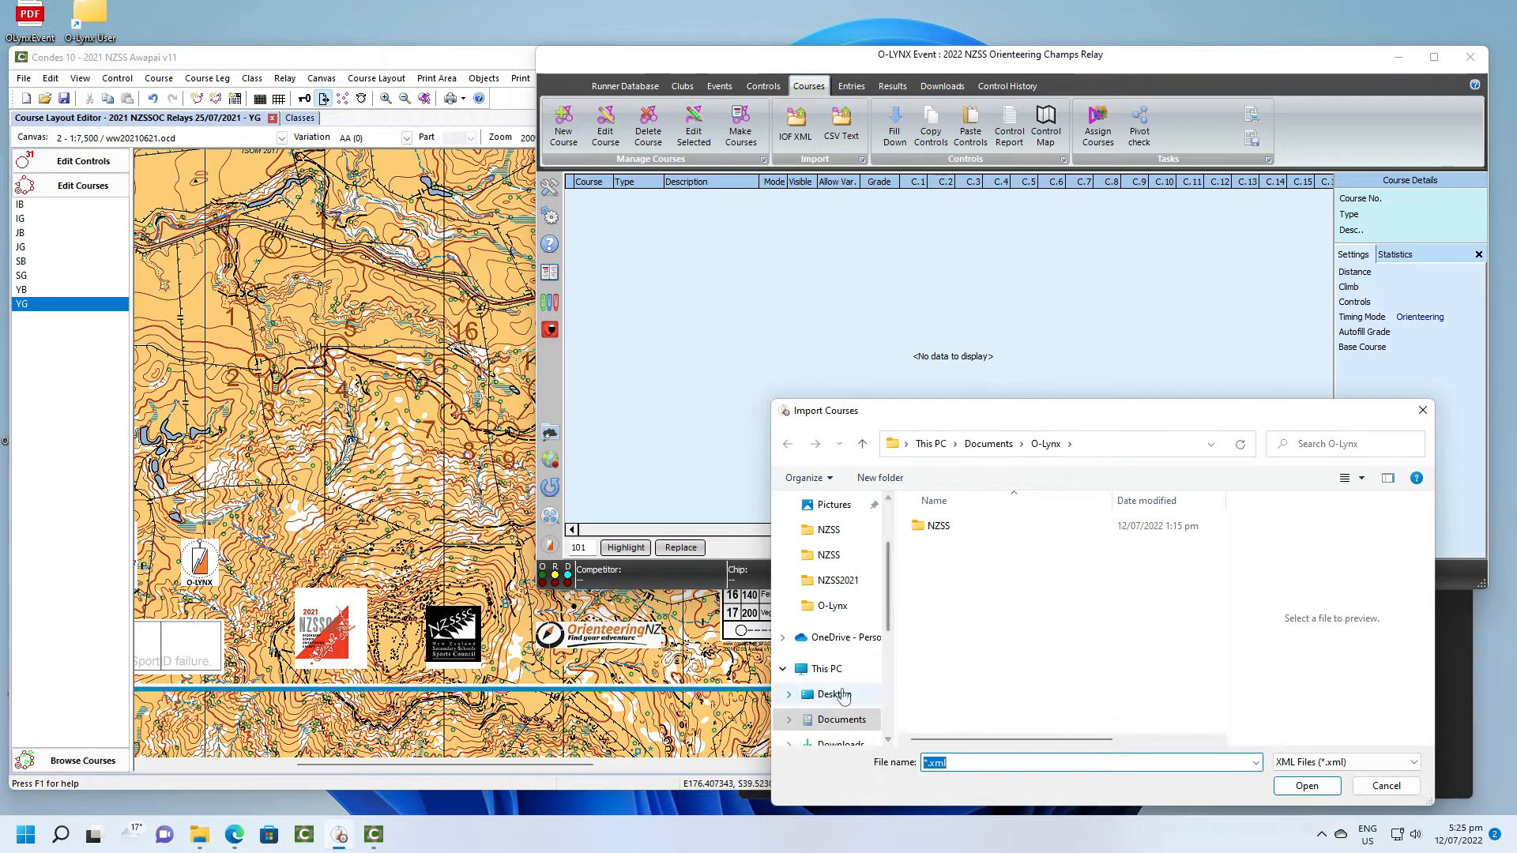
{"action": "left_click", "coordinate": [838, 715]}
{"action": "double_click", "coordinate": [945, 527]}
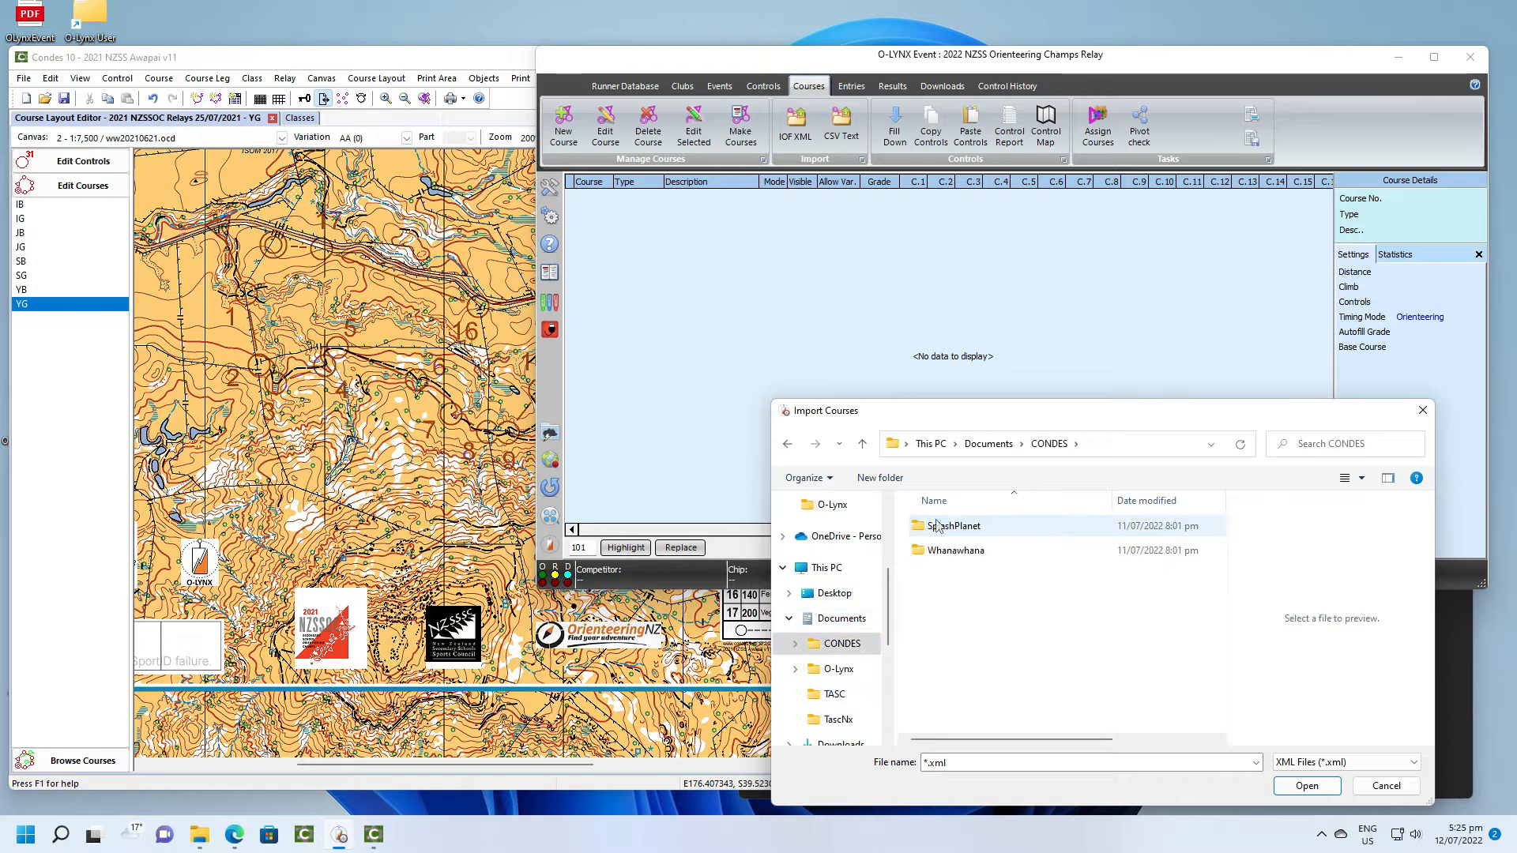
{"action": "double_click", "coordinate": [947, 551]}
{"action": "double_click", "coordinate": [947, 553]}
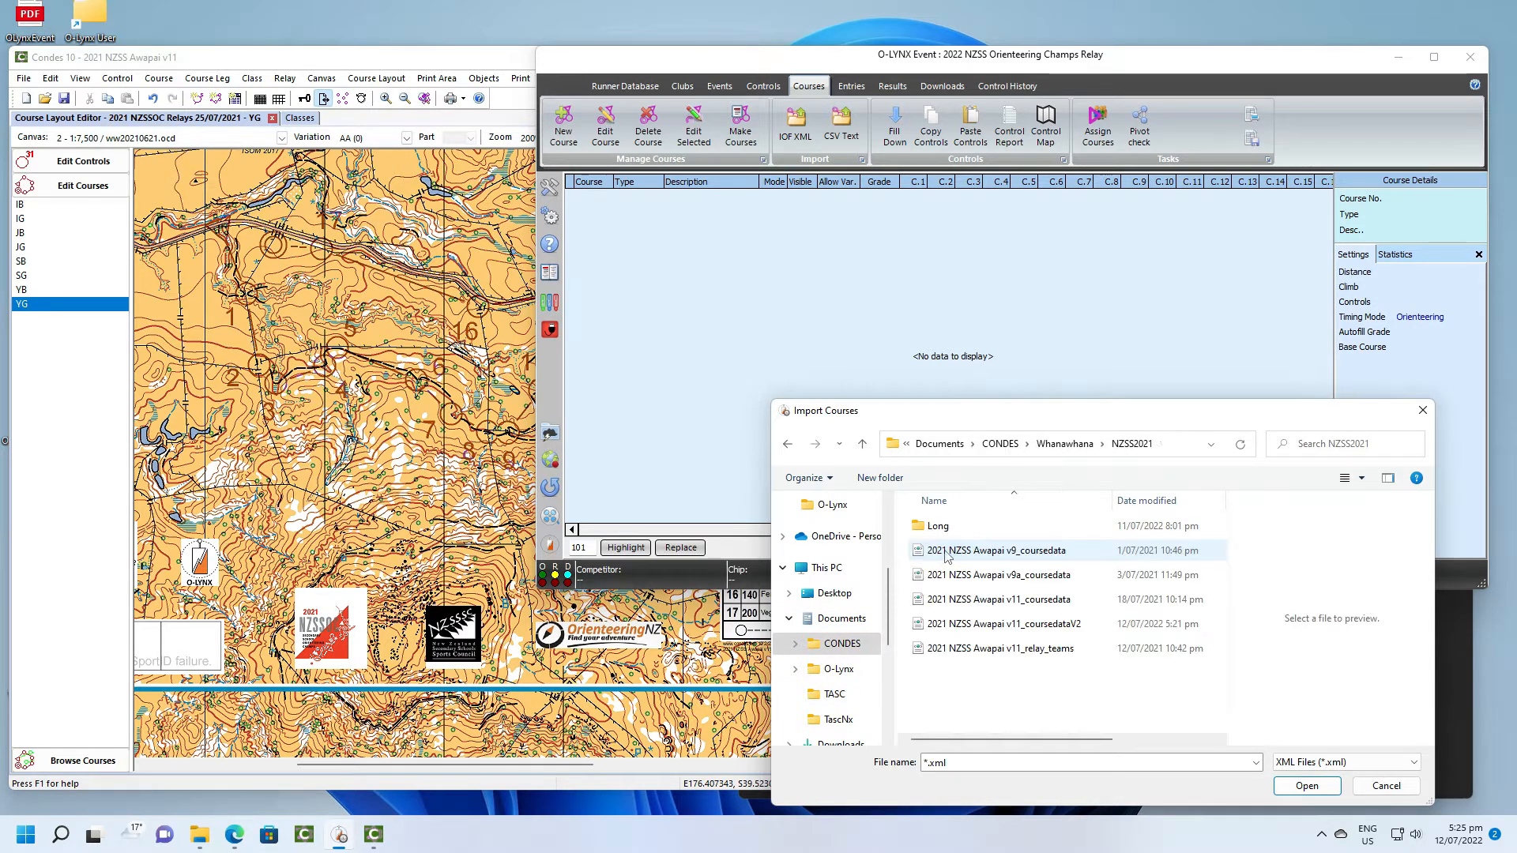
{"action": "left_click", "coordinate": [958, 624]}
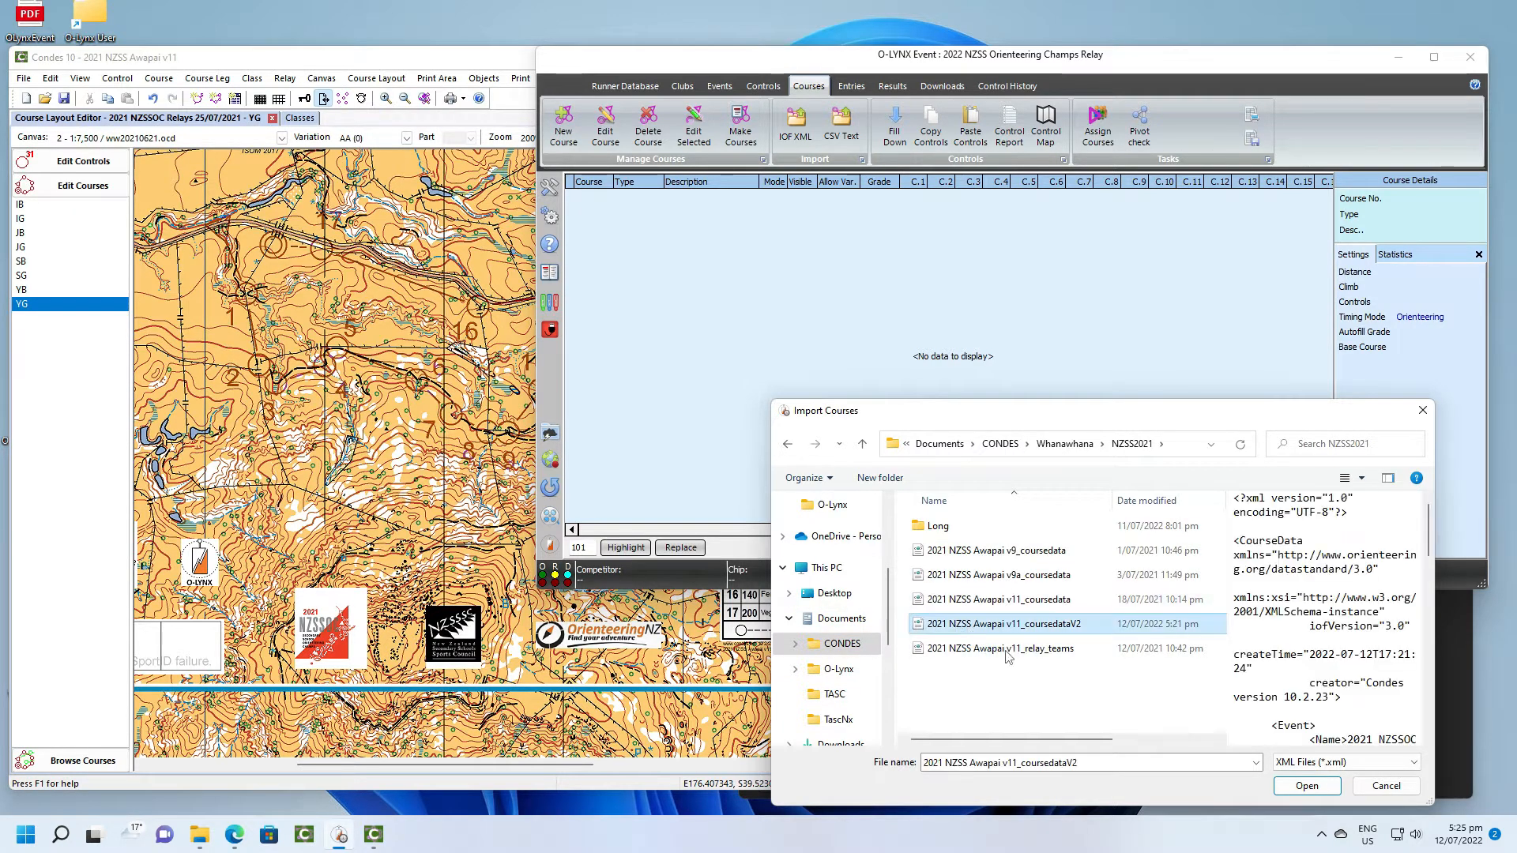
{"action": "left_click", "coordinate": [1306, 786]}
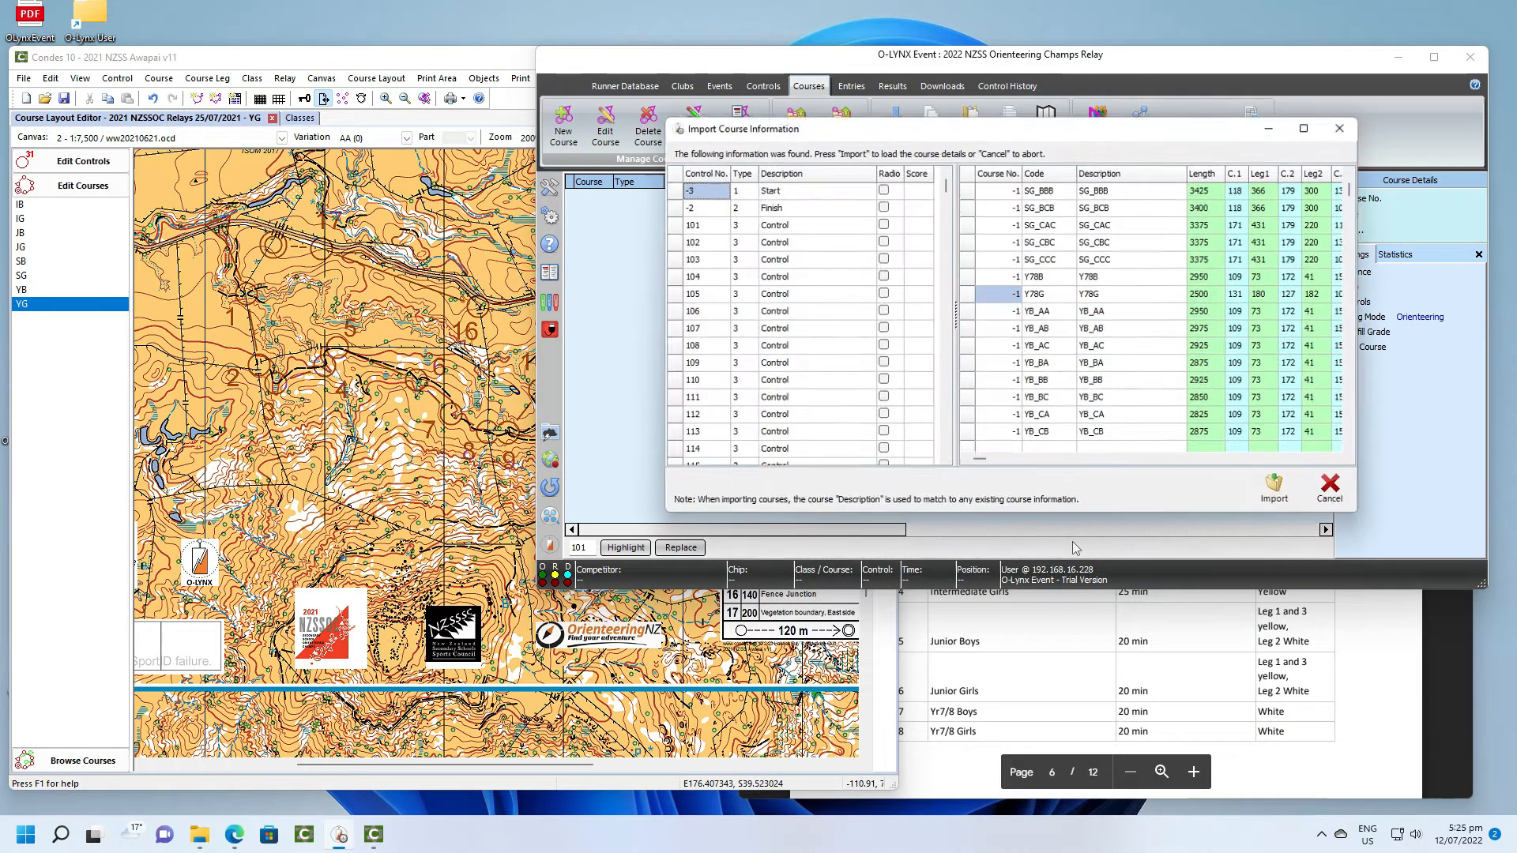
{"action": "left_click", "coordinate": [1277, 491]}
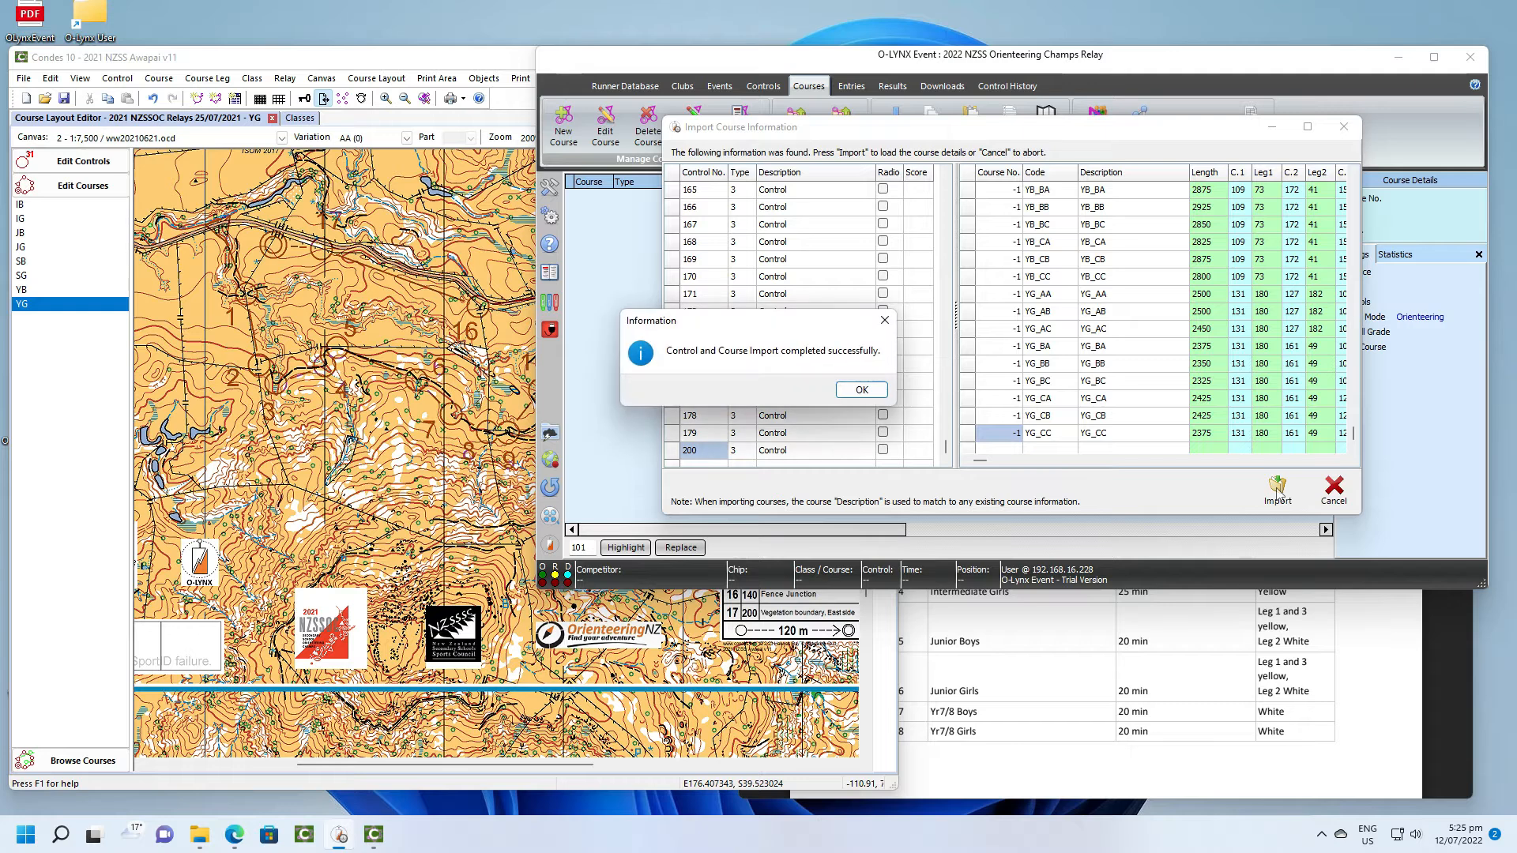
{"action": "left_click", "coordinate": [867, 390]}
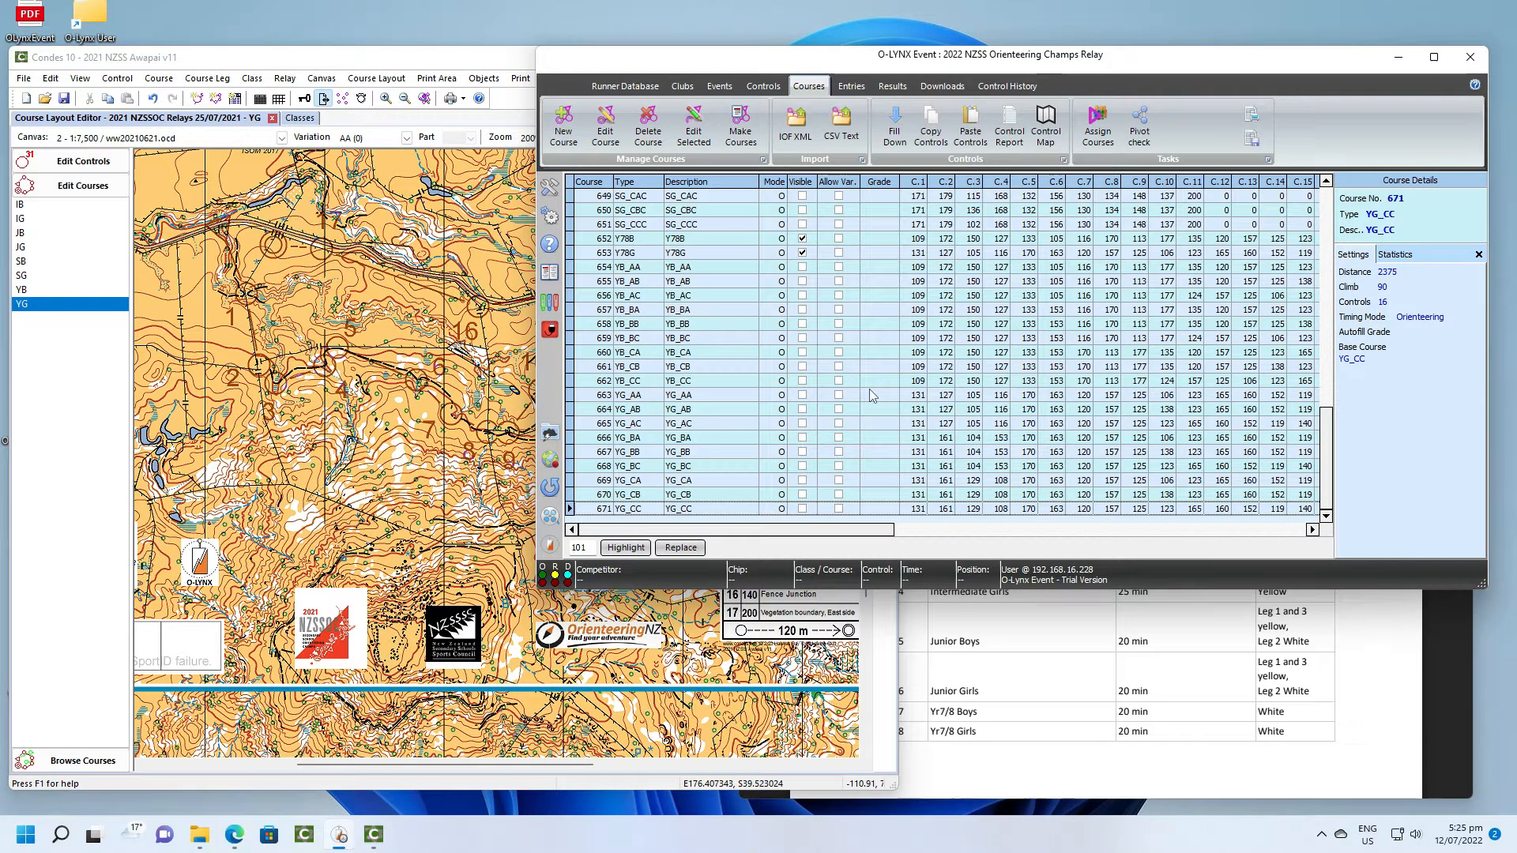
- Review the imported base courses and their variations, and sort the course list by visibility
{"action": "scroll", "coordinate": [790, 388], "scroll_direction": "up", "scroll_amount": 3}
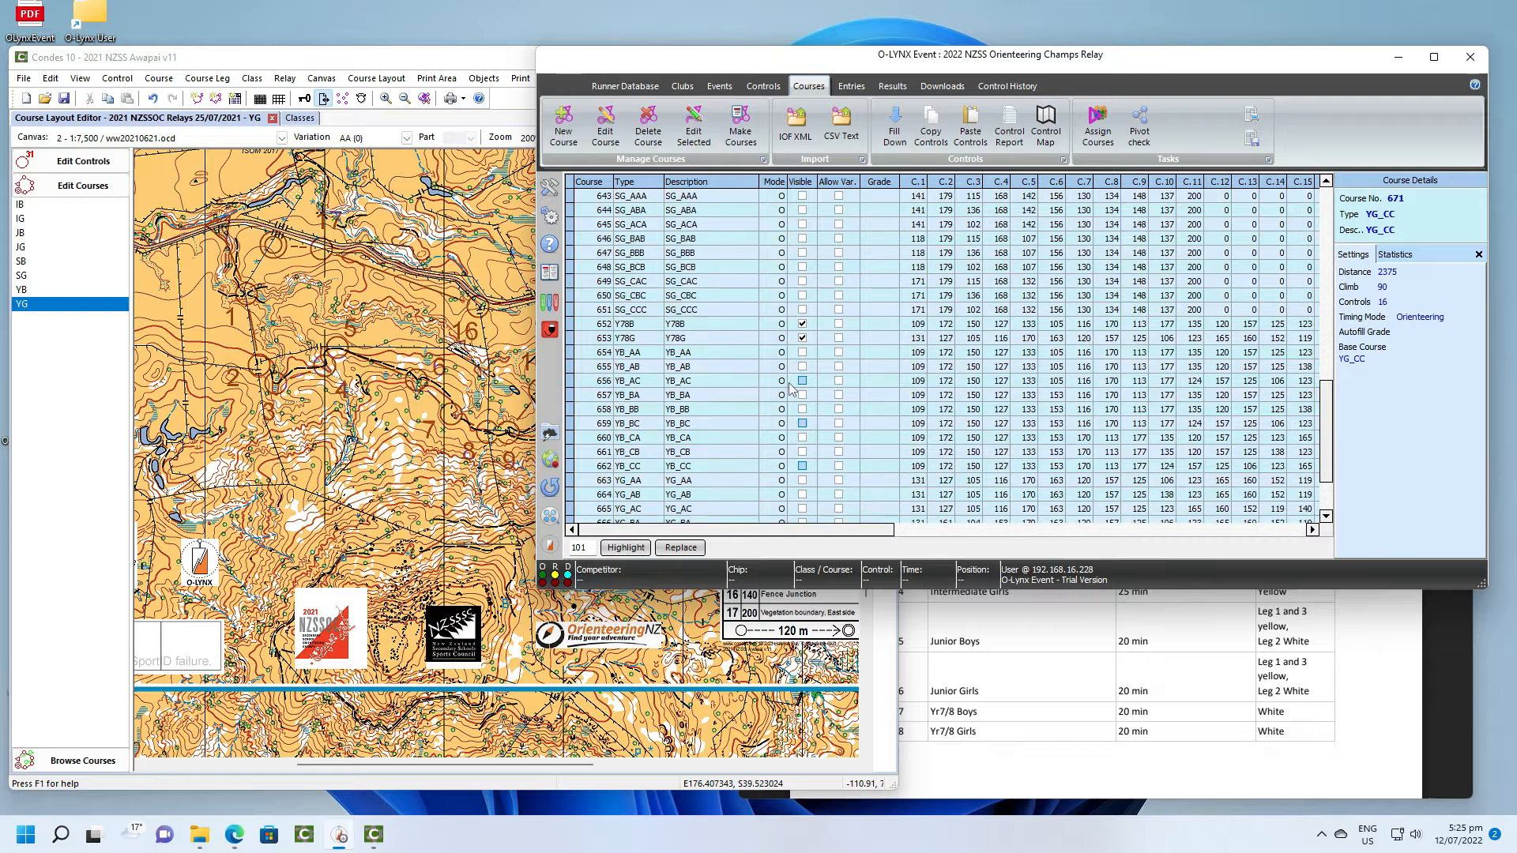
{"action": "scroll", "coordinate": [790, 388], "scroll_direction": "up", "scroll_amount": 5}
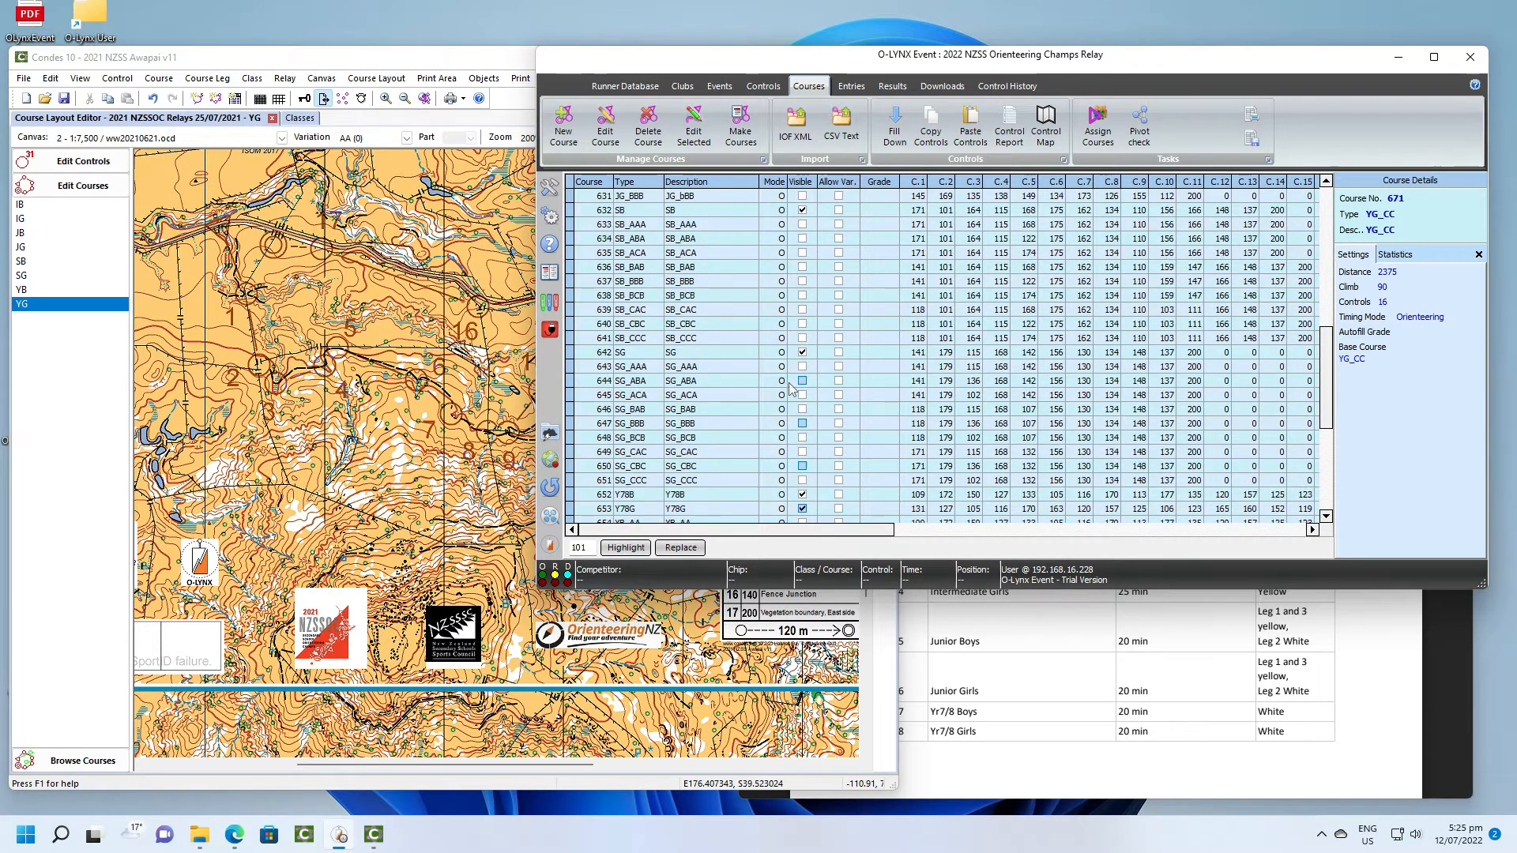
{"action": "scroll", "coordinate": [790, 388], "scroll_direction": "up", "scroll_amount": 8}
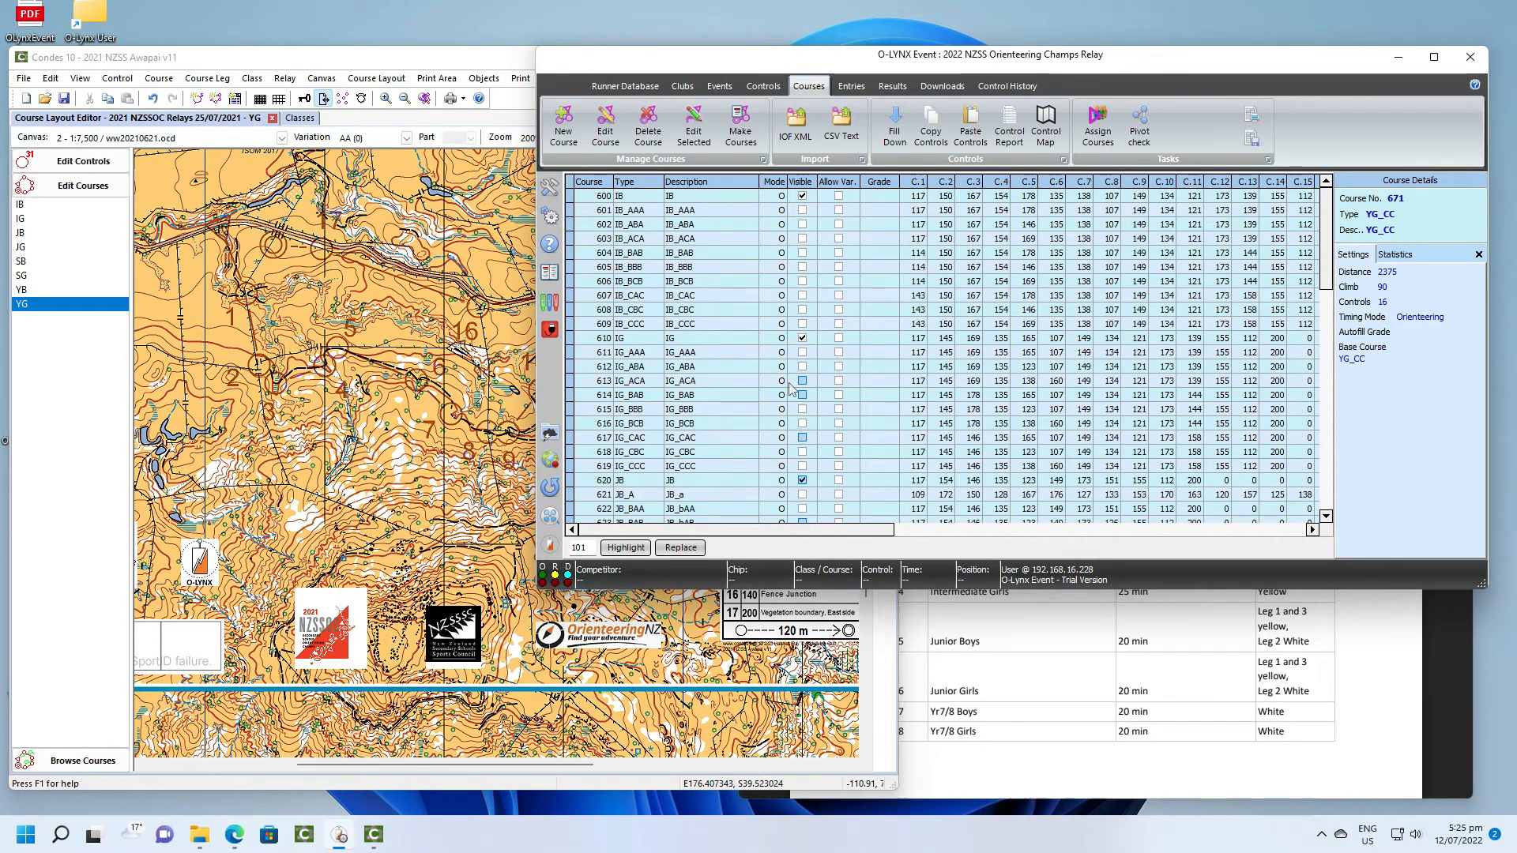
{"action": "scroll", "coordinate": [790, 388], "scroll_direction": "down", "scroll_amount": 8}
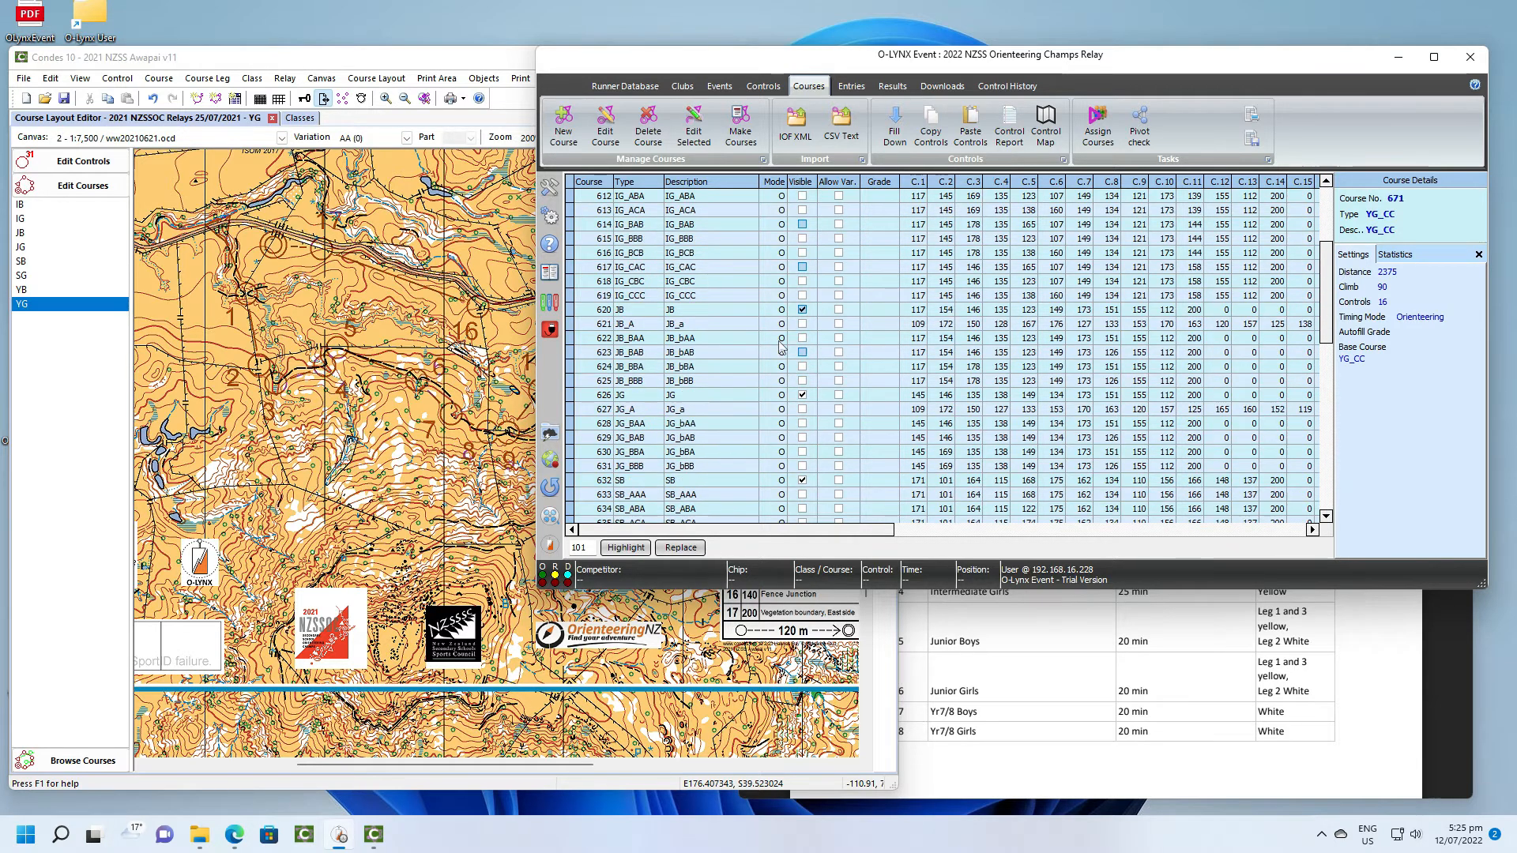
{"action": "scroll", "coordinate": [782, 352], "scroll_direction": "down", "scroll_amount": 8}
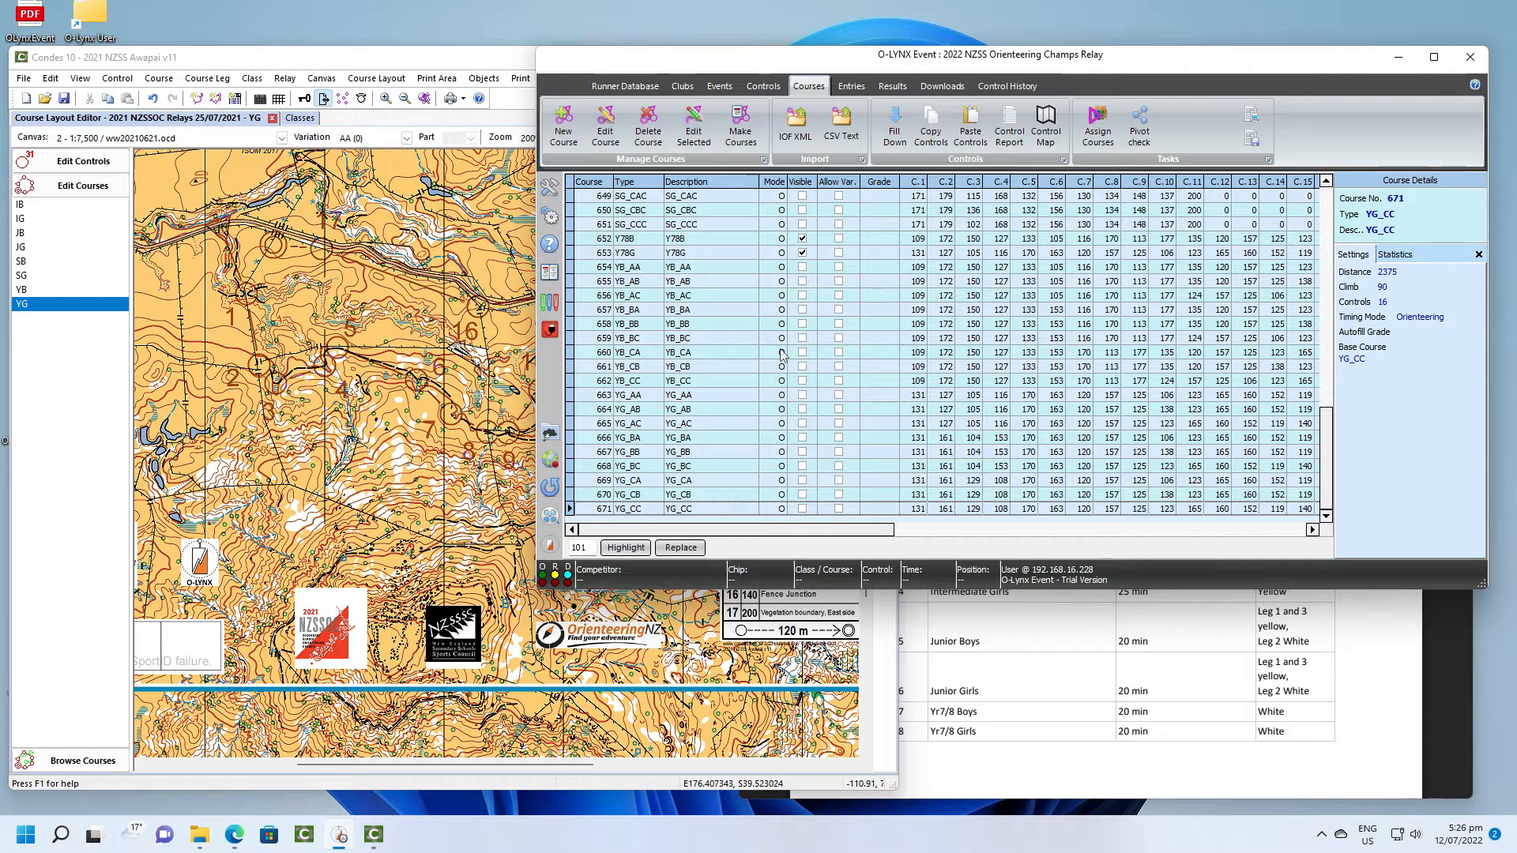
{"action": "scroll", "coordinate": [782, 354], "scroll_direction": "up", "scroll_amount": 3}
{"action": "scroll", "coordinate": [782, 354], "scroll_direction": "up", "scroll_amount": 11}
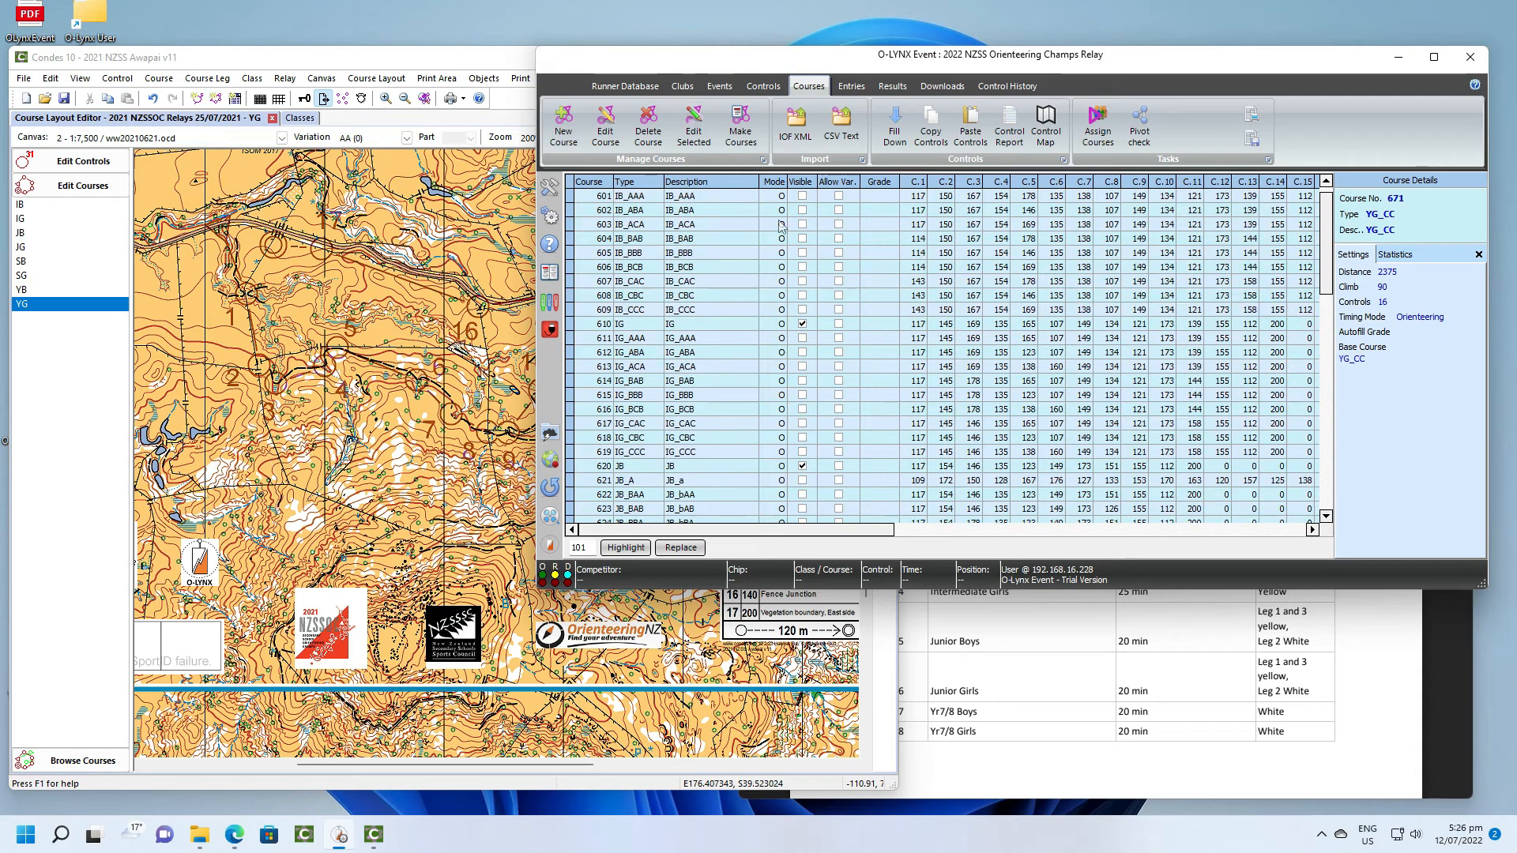
{"action": "left_click", "coordinate": [798, 183]}
{"action": "scroll", "coordinate": [869, 389], "scroll_direction": "down", "scroll_amount": 2}
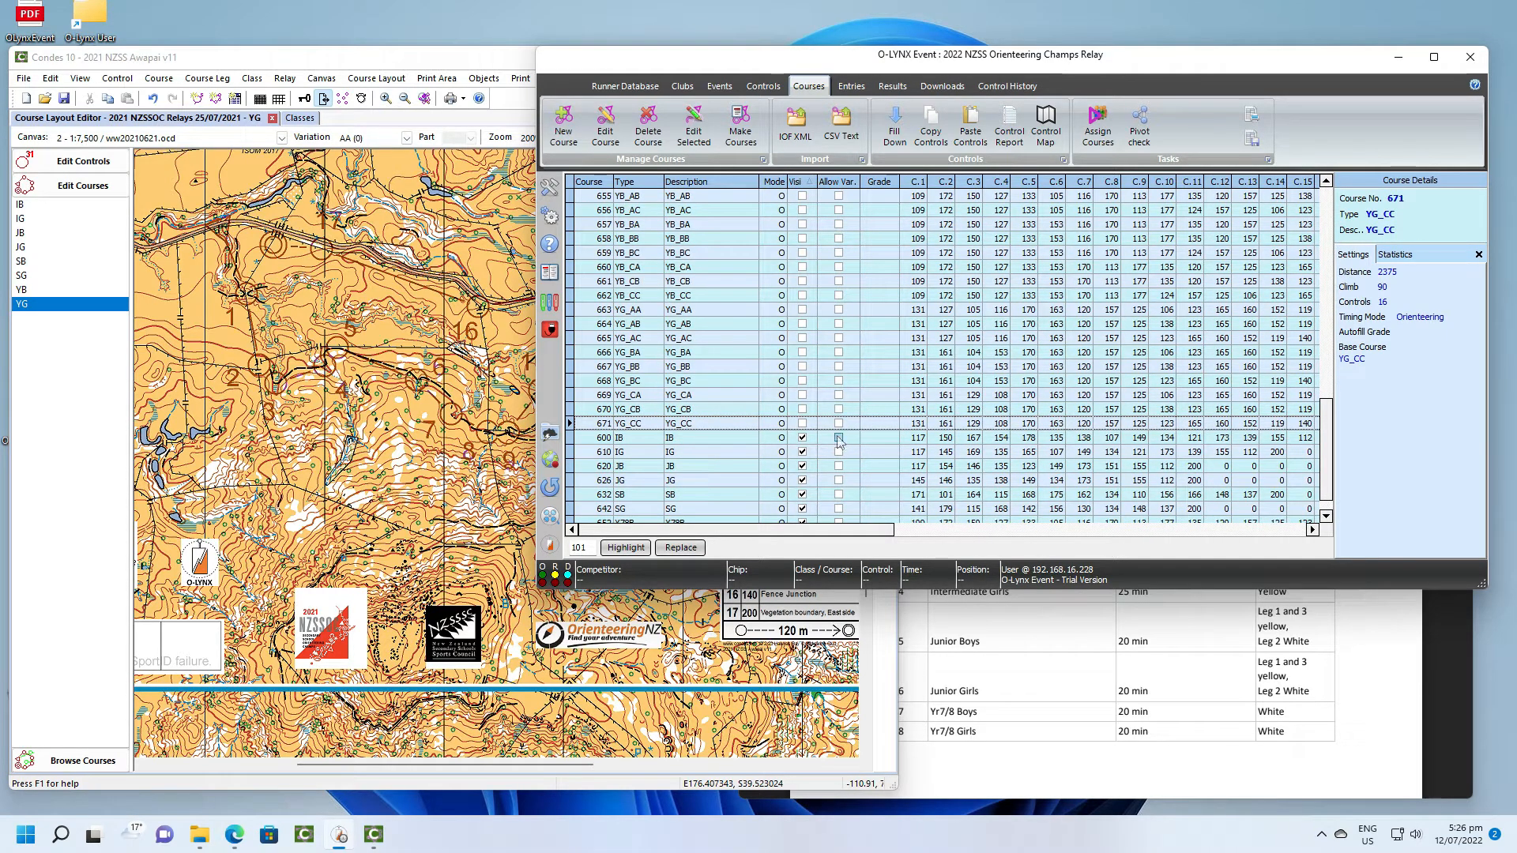
- Allow course variations for the visible base courses IB, IG, JB, JG, SB, SG, Y78B and Y78G in one bulk edit
{"action": "left_click", "coordinate": [841, 438]}
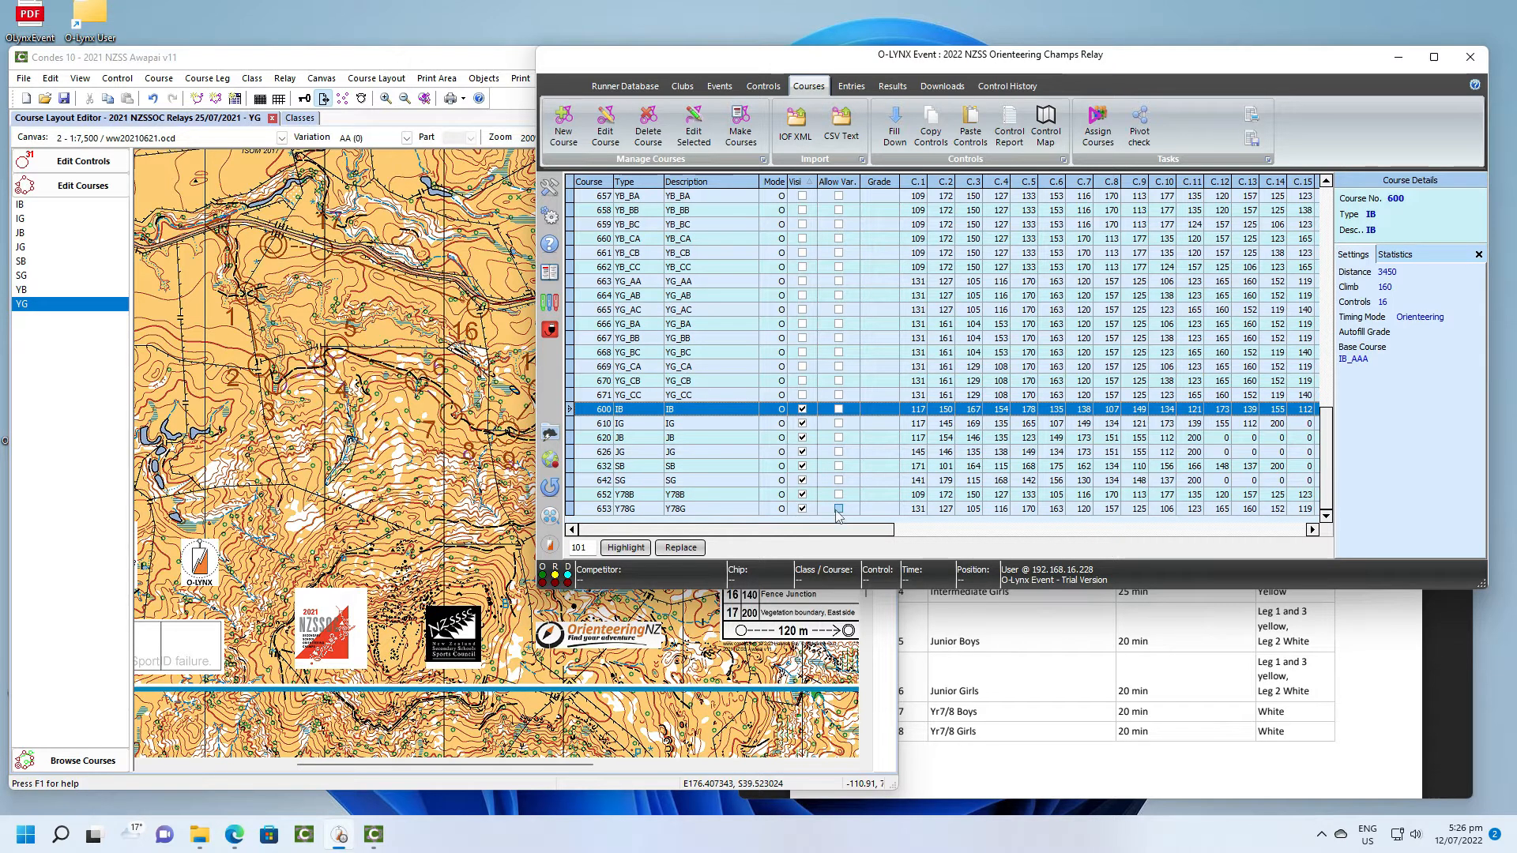
{"action": "left_click", "coordinate": [839, 514], "text": "shift"}
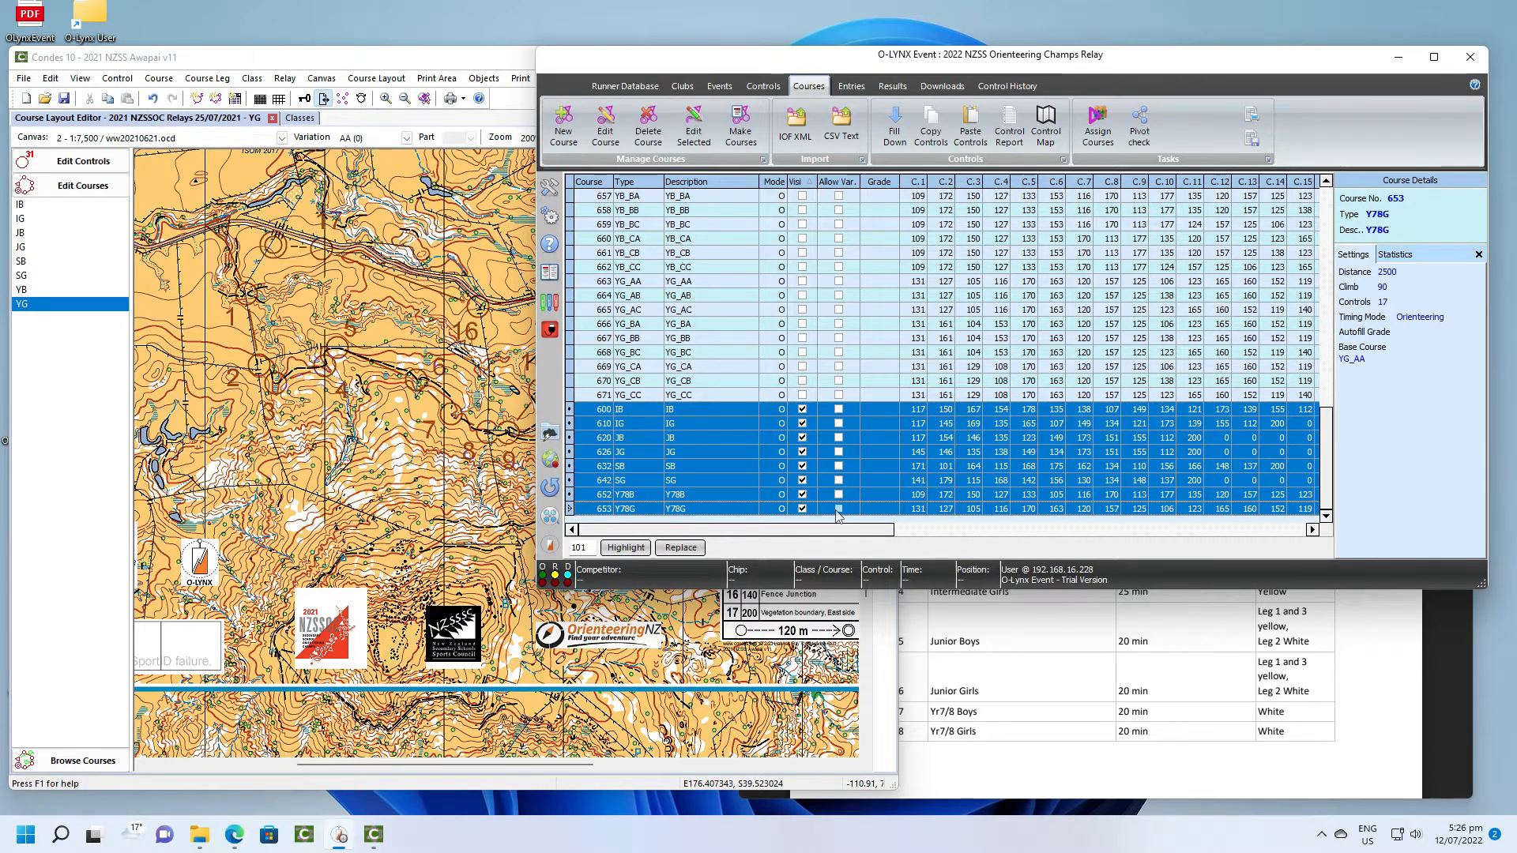
{"action": "left_click", "coordinate": [694, 127]}
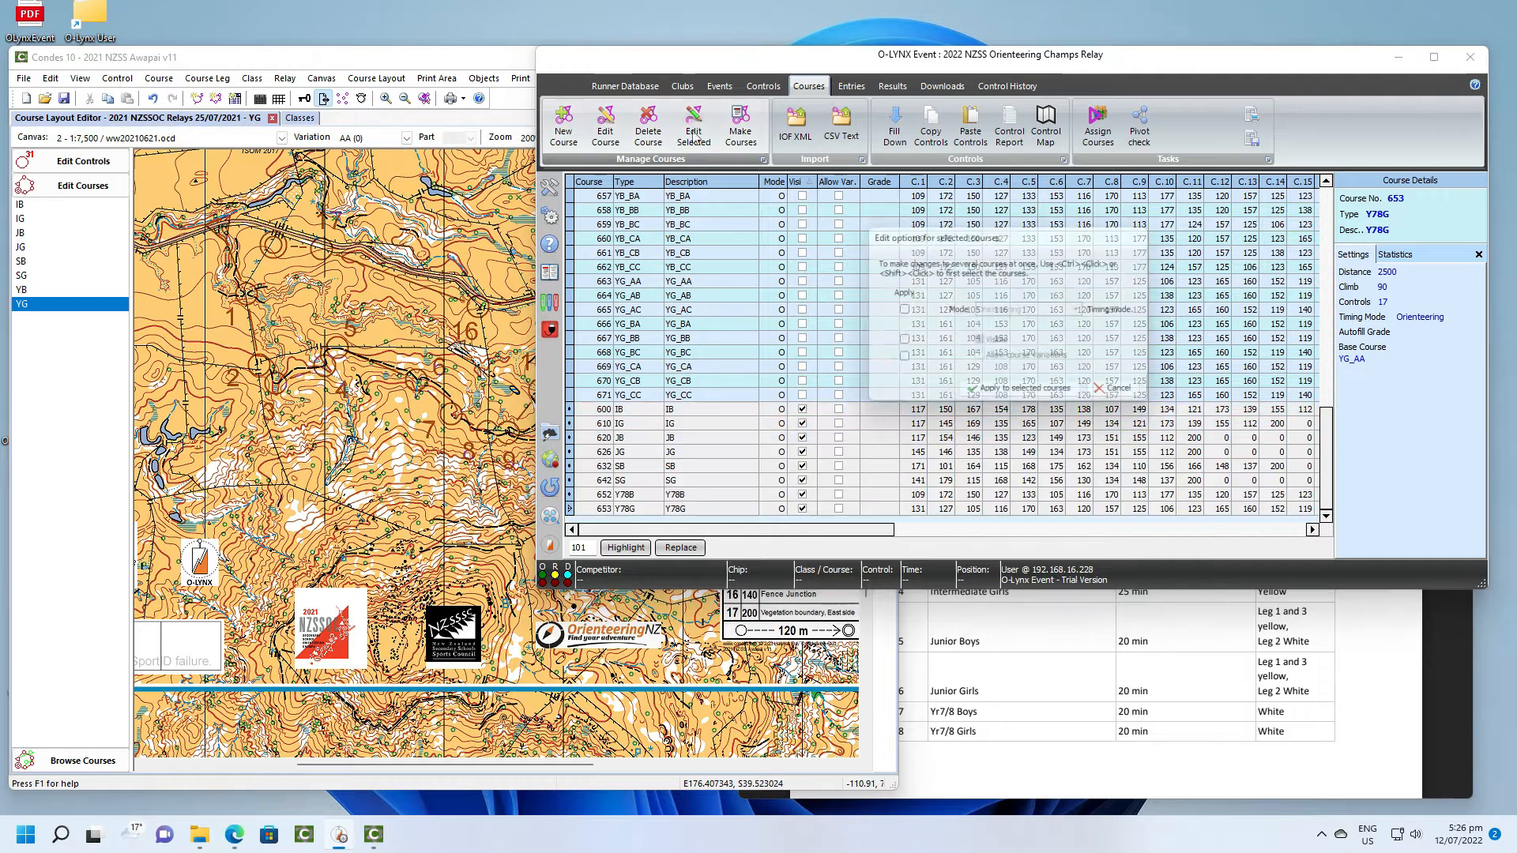
{"action": "left_click", "coordinate": [900, 343]}
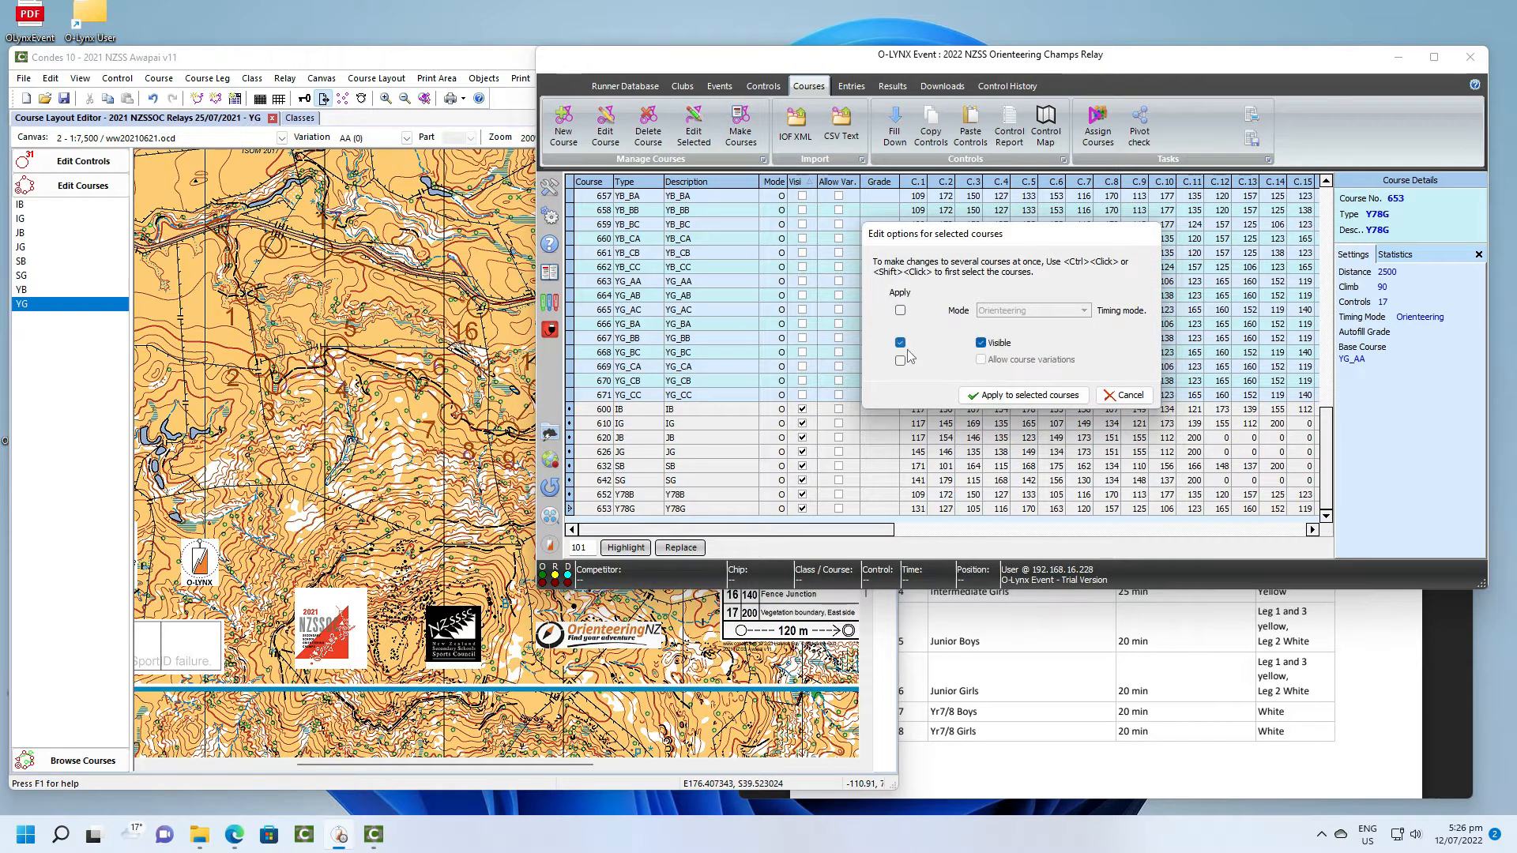
{"action": "left_click", "coordinate": [900, 360]}
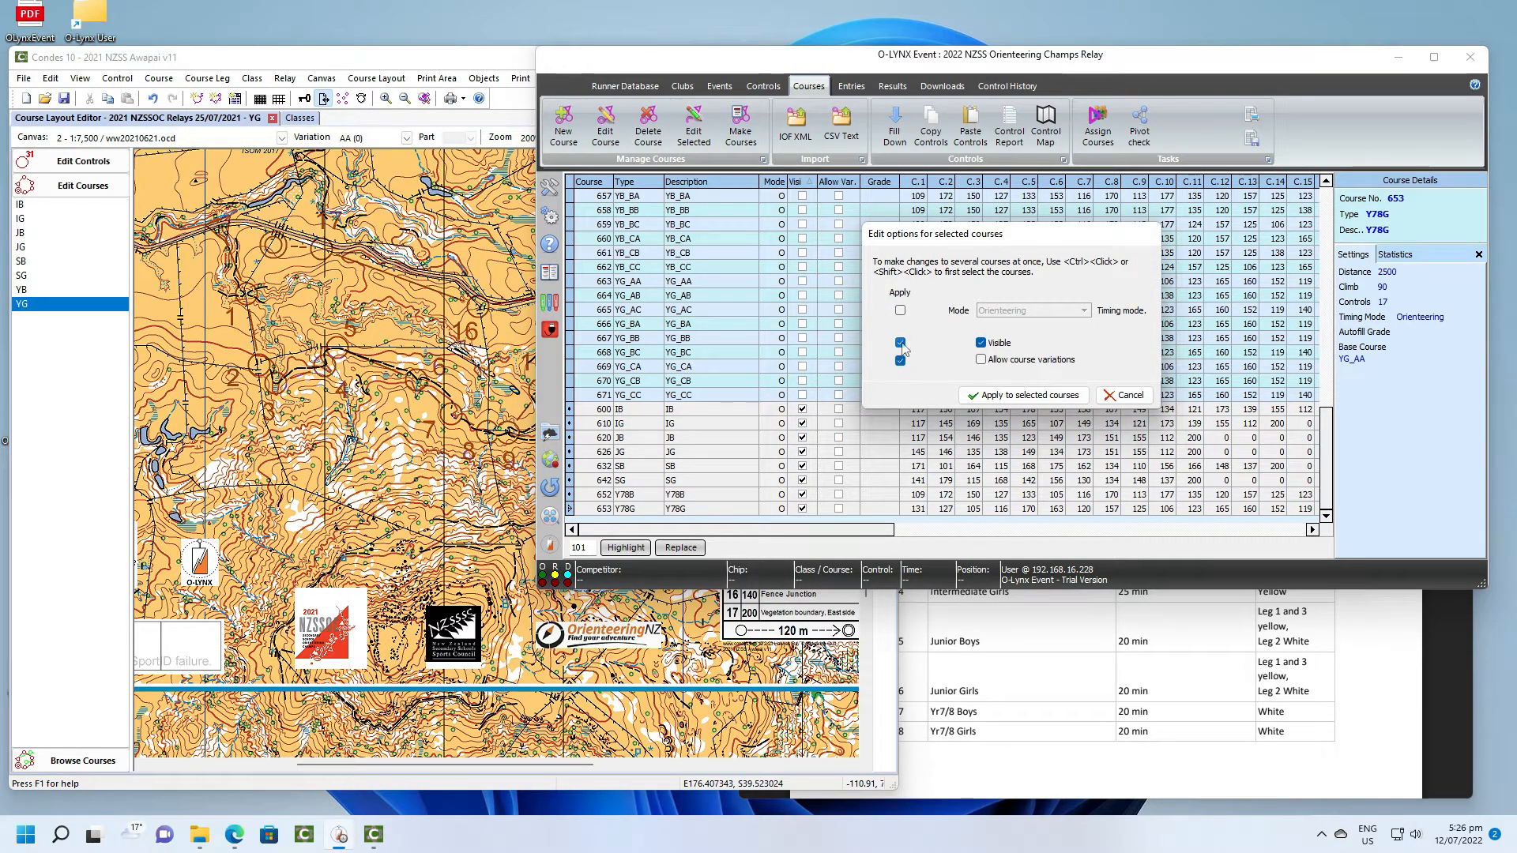
{"action": "left_click", "coordinate": [900, 342]}
{"action": "left_click", "coordinate": [981, 360]}
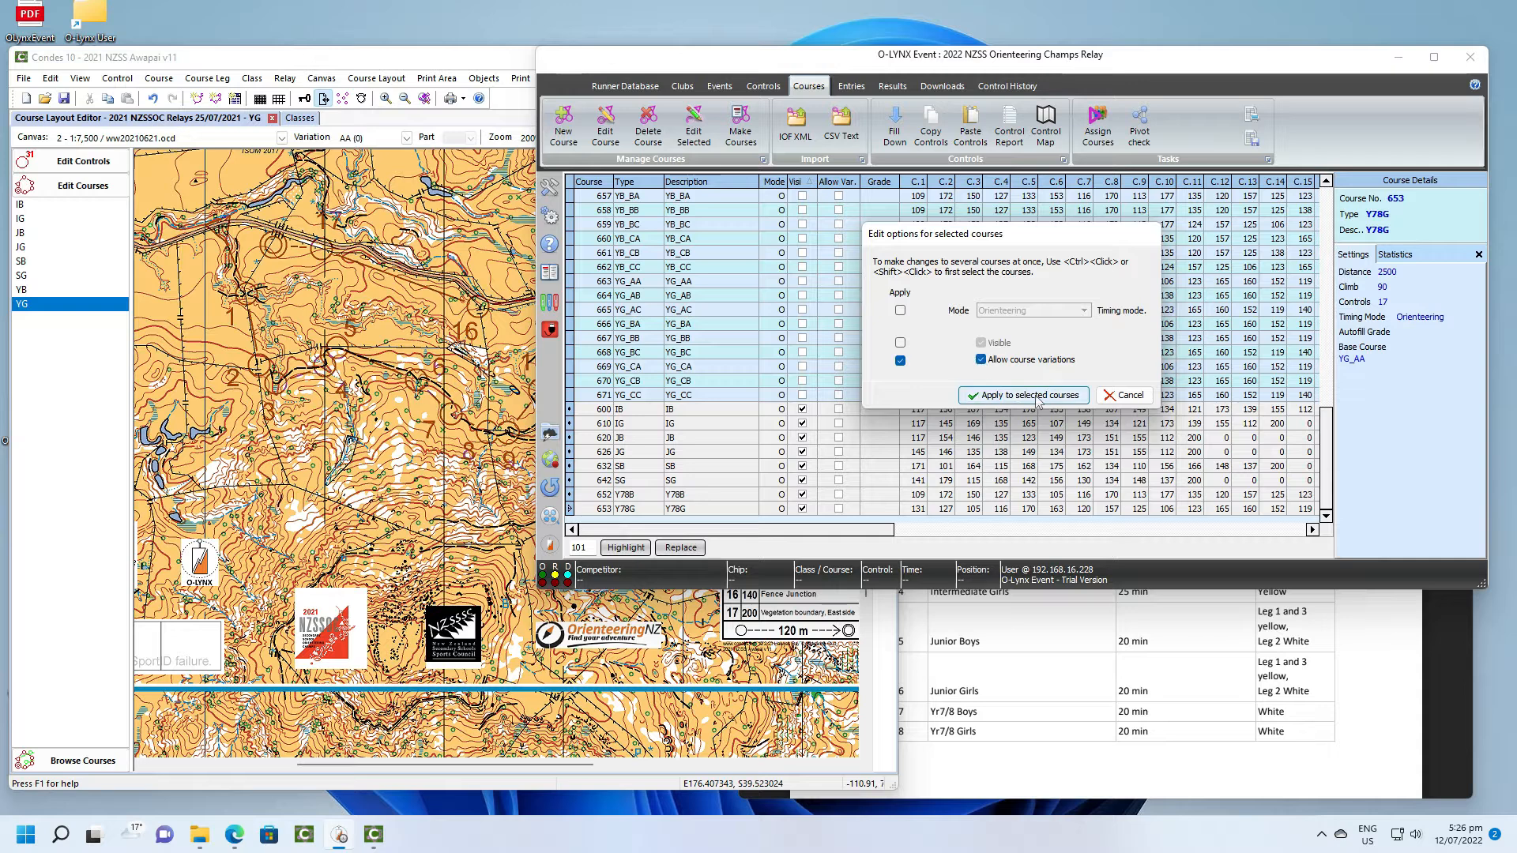
{"action": "left_click", "coordinate": [1035, 395]}
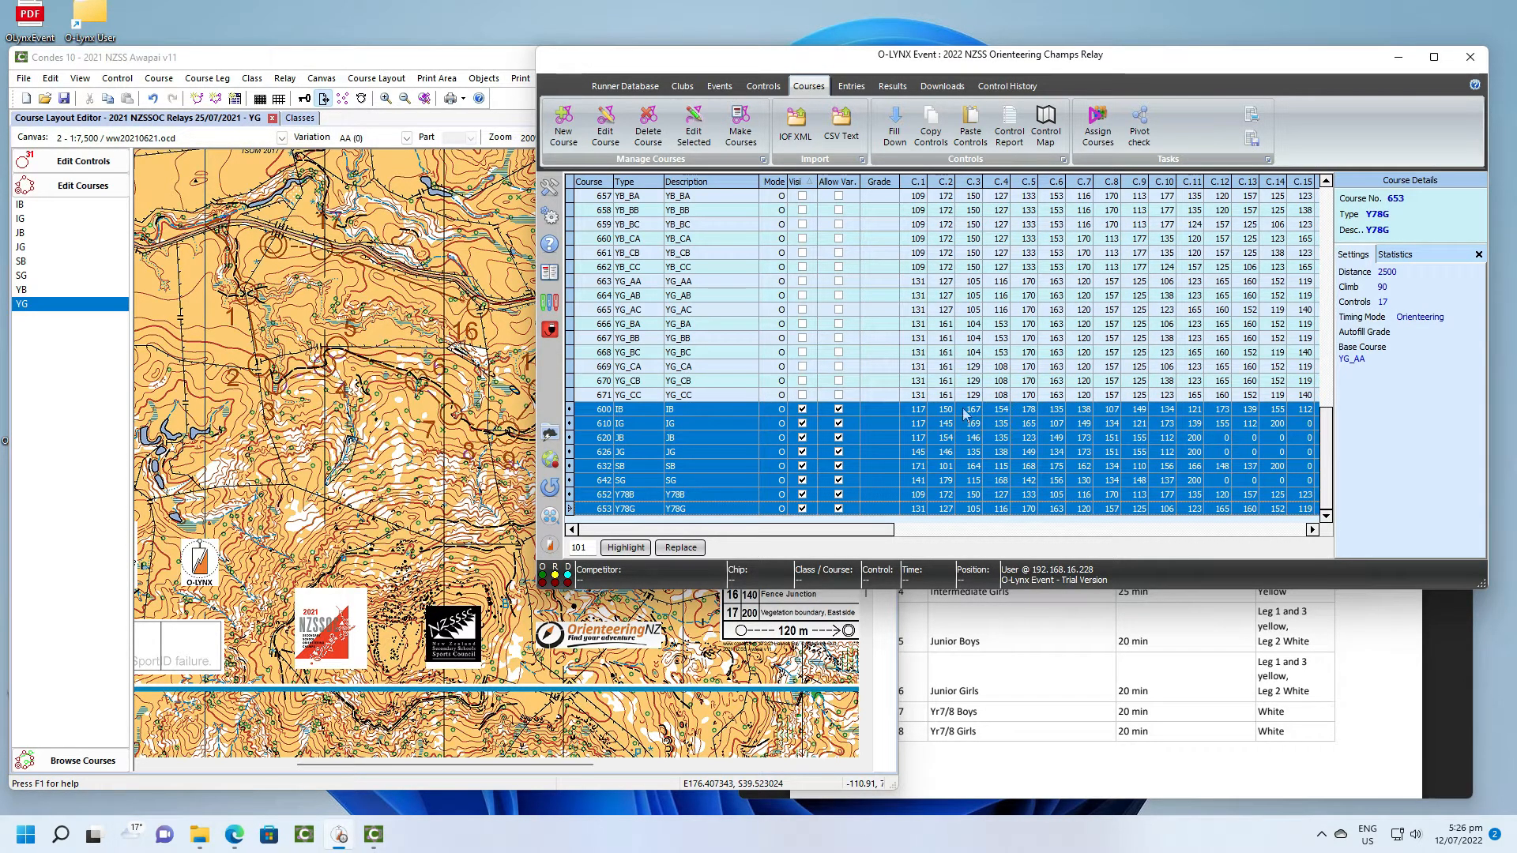
{"action": "left_click", "coordinate": [896, 440]}
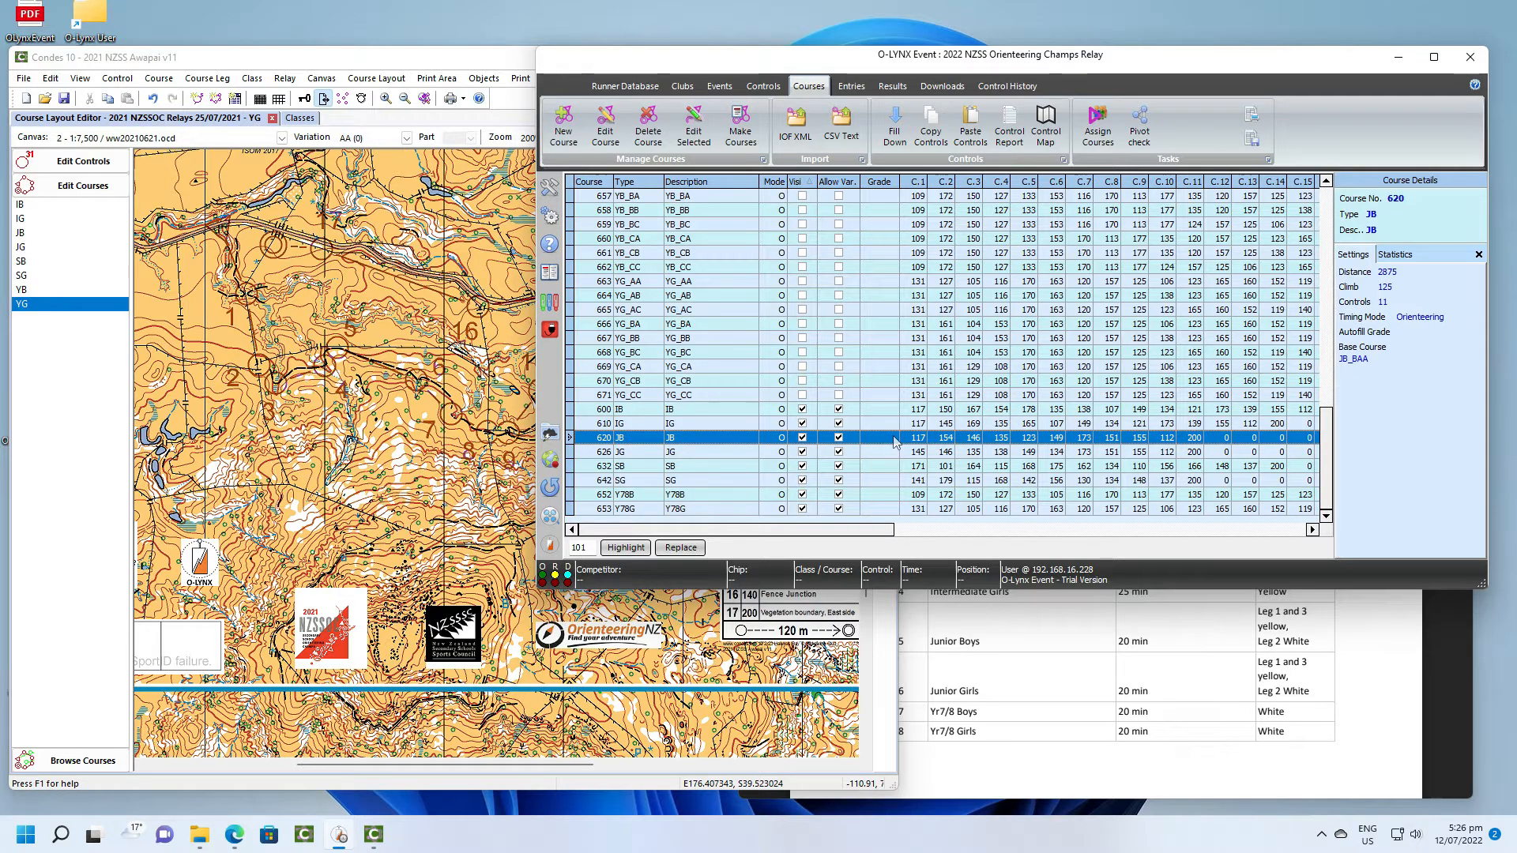
{"action": "scroll", "coordinate": [893, 434], "scroll_direction": "up", "scroll_amount": 8}
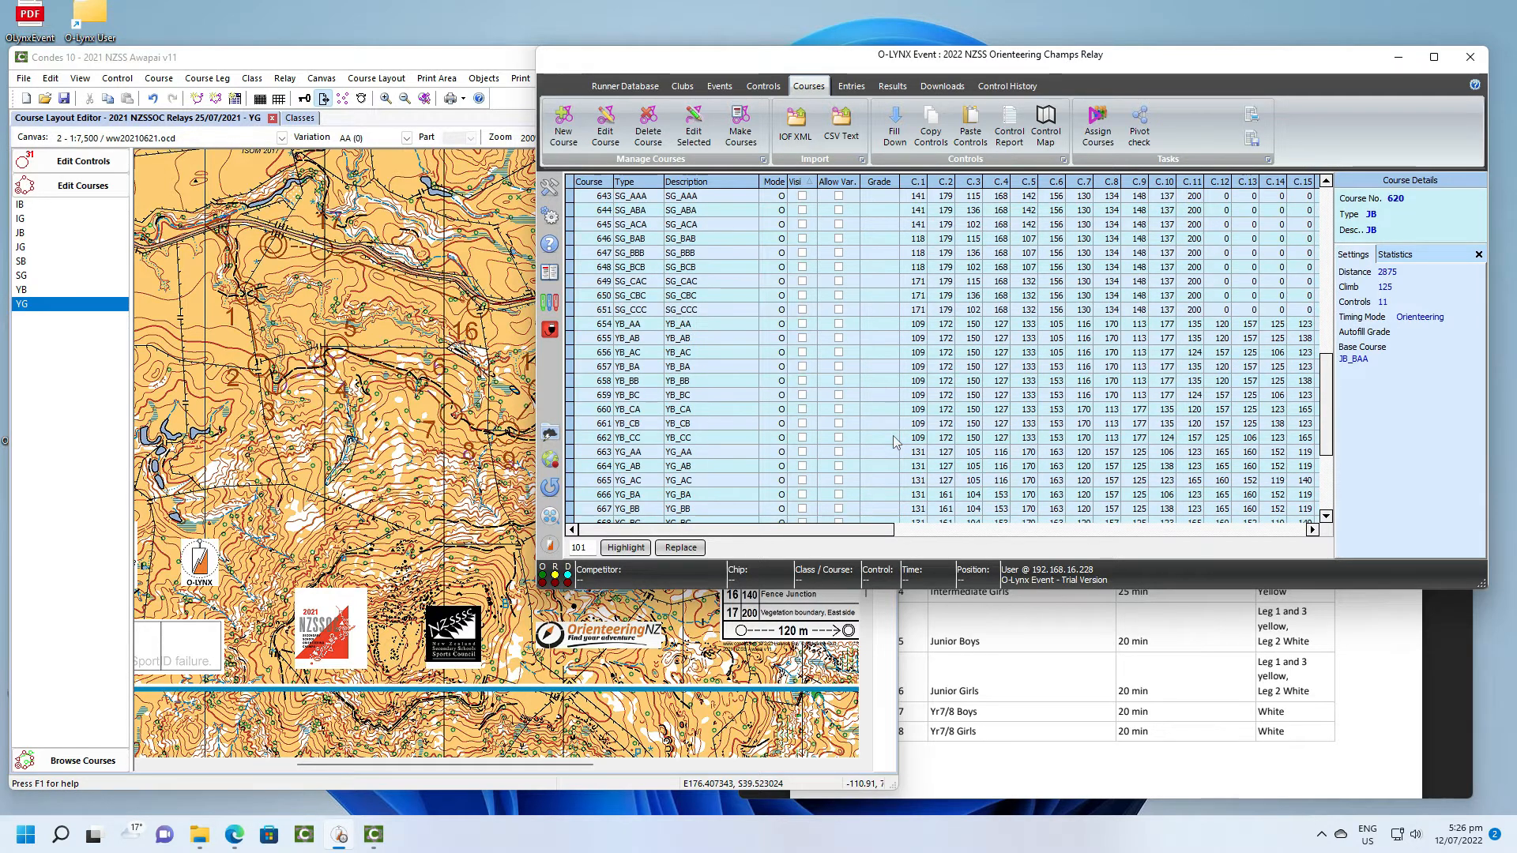
- Load the entries file nzssoc2021-relay-entries-olt from the NZSS folder for import into the relay event
{"action": "scroll", "coordinate": [893, 434], "scroll_direction": "up", "scroll_amount": 9}
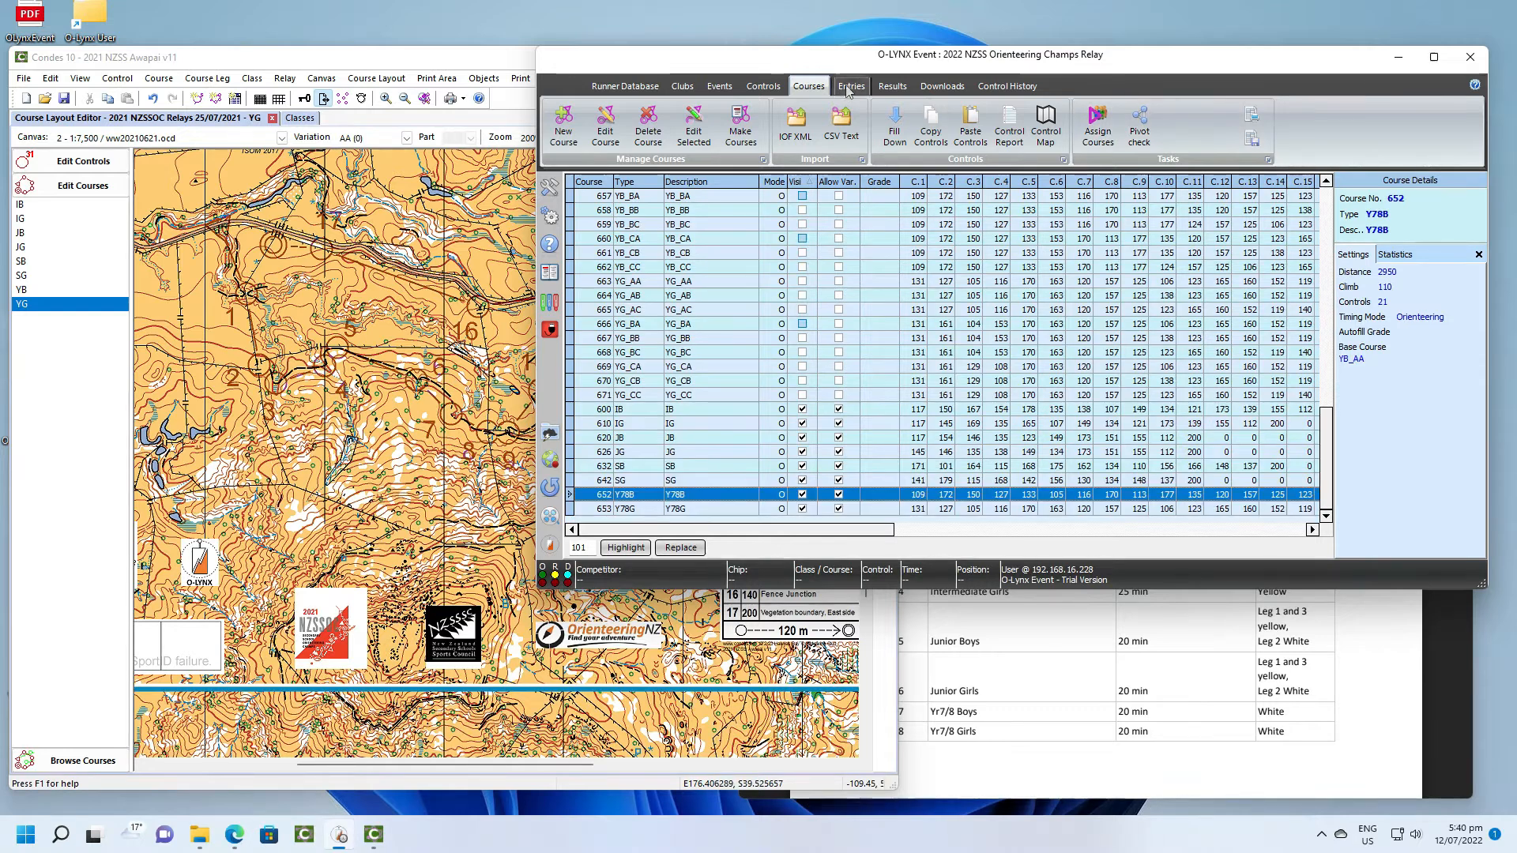
{"action": "left_click", "coordinate": [849, 86]}
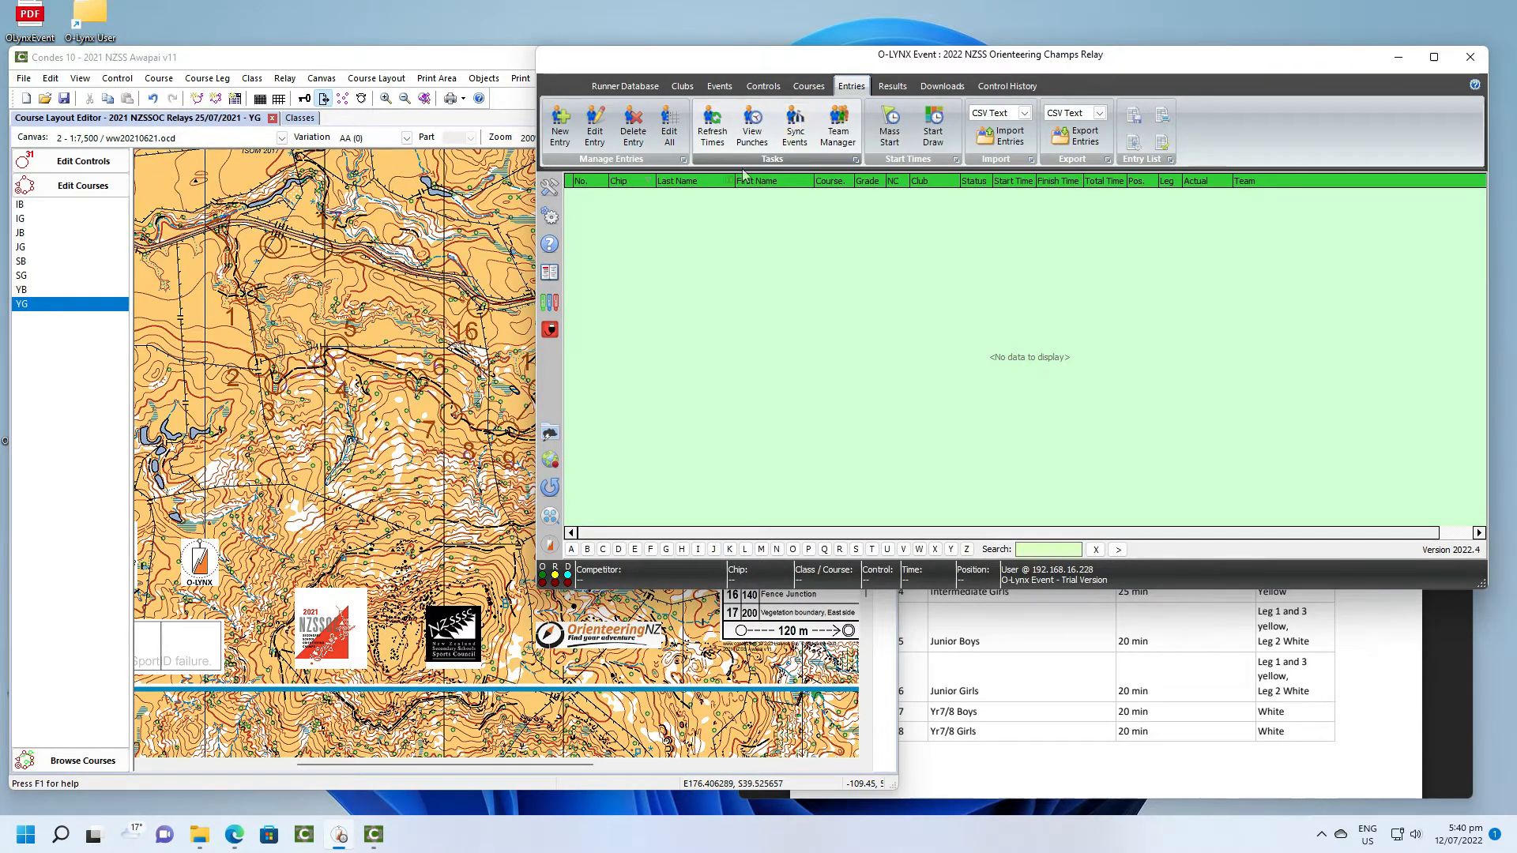
{"action": "left_click", "coordinate": [1009, 138]}
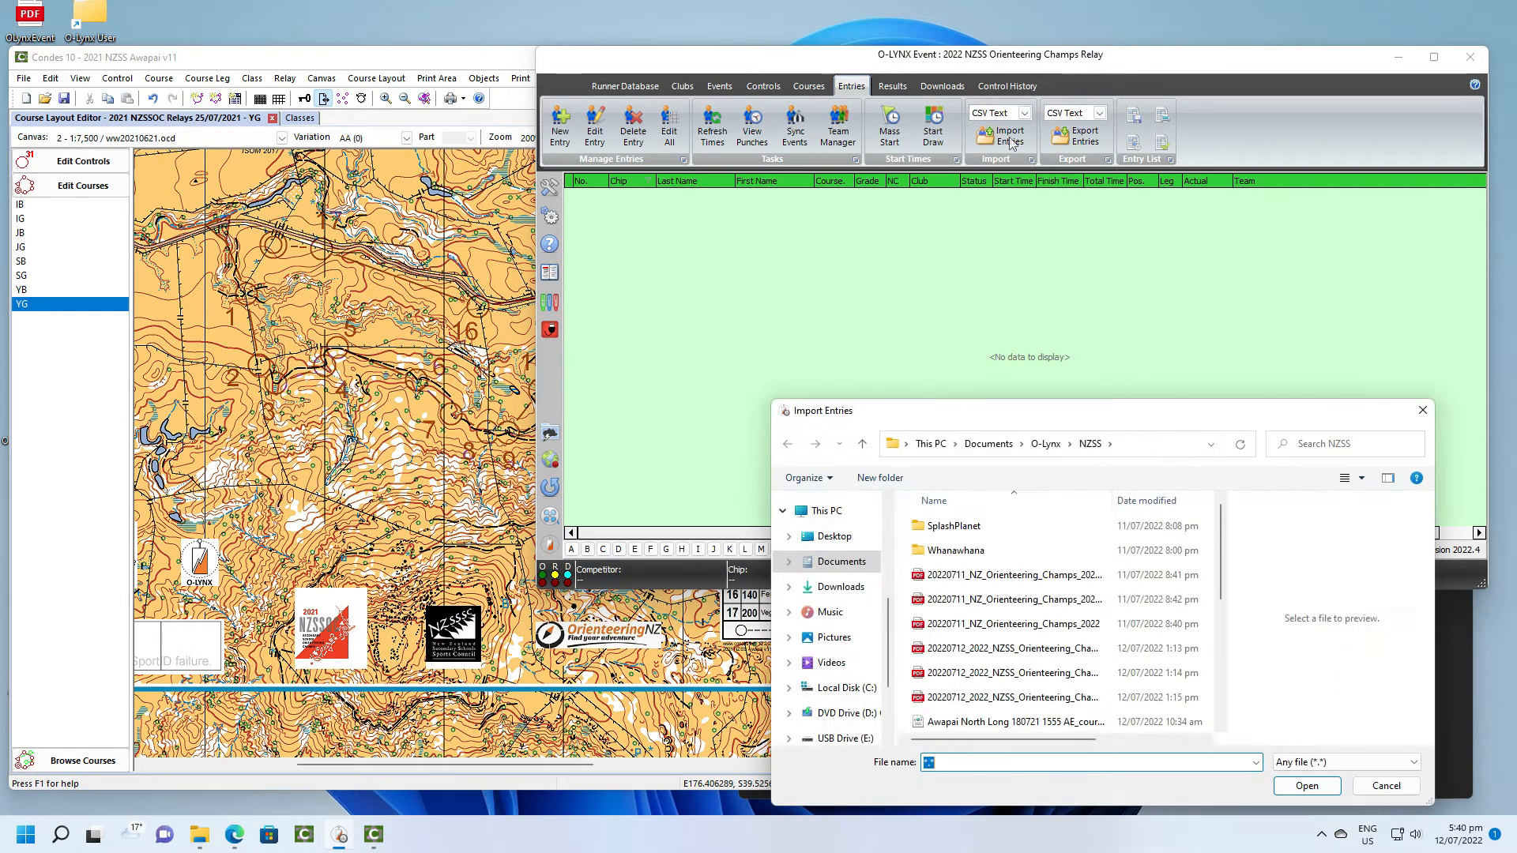
{"action": "scroll", "coordinate": [993, 628], "scroll_direction": "down", "scroll_amount": 5}
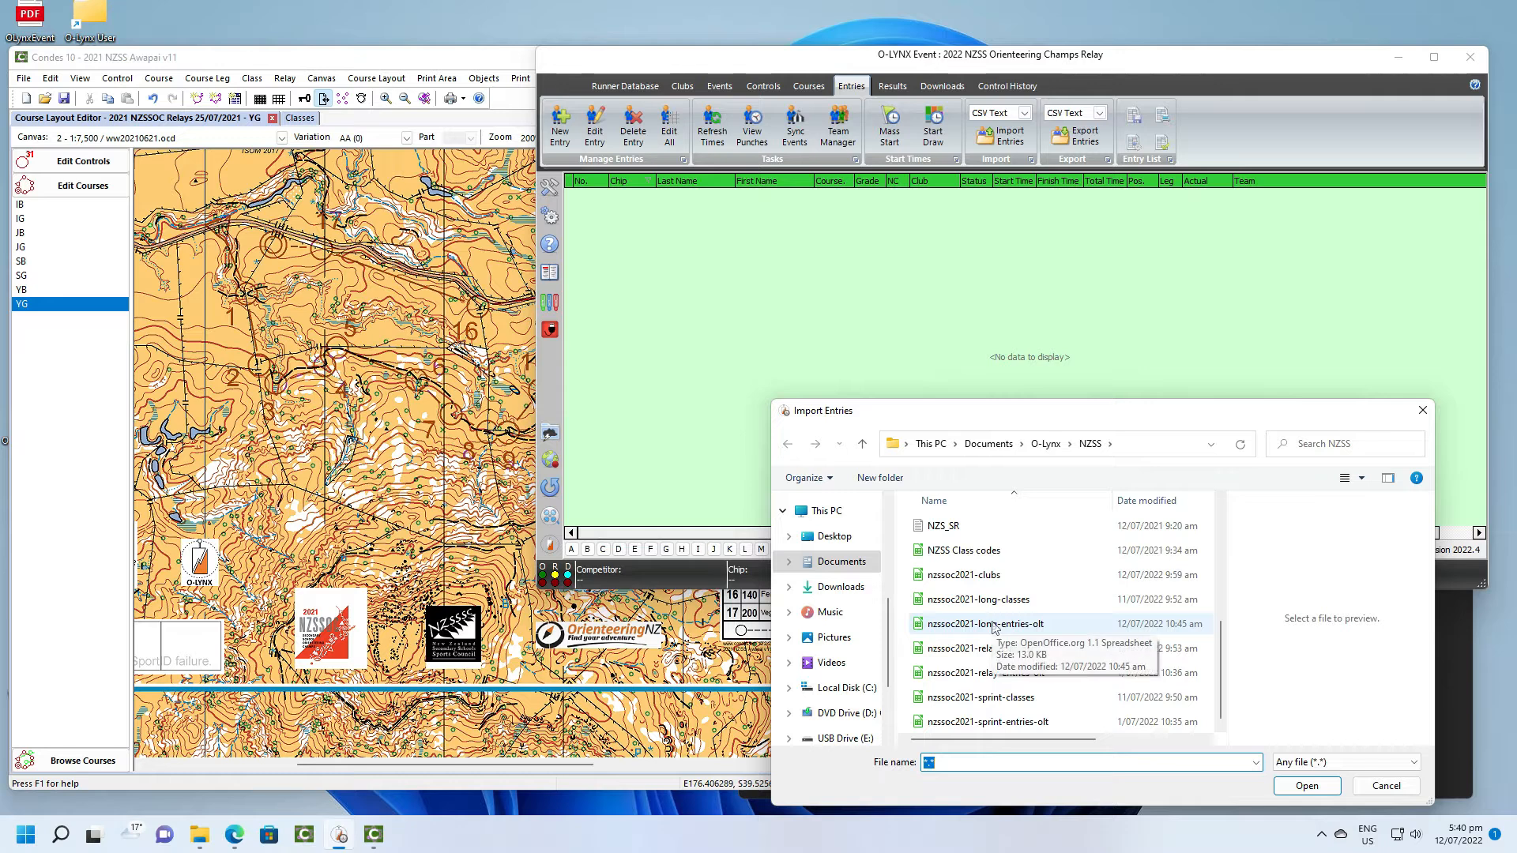
{"action": "left_click", "coordinate": [999, 674]}
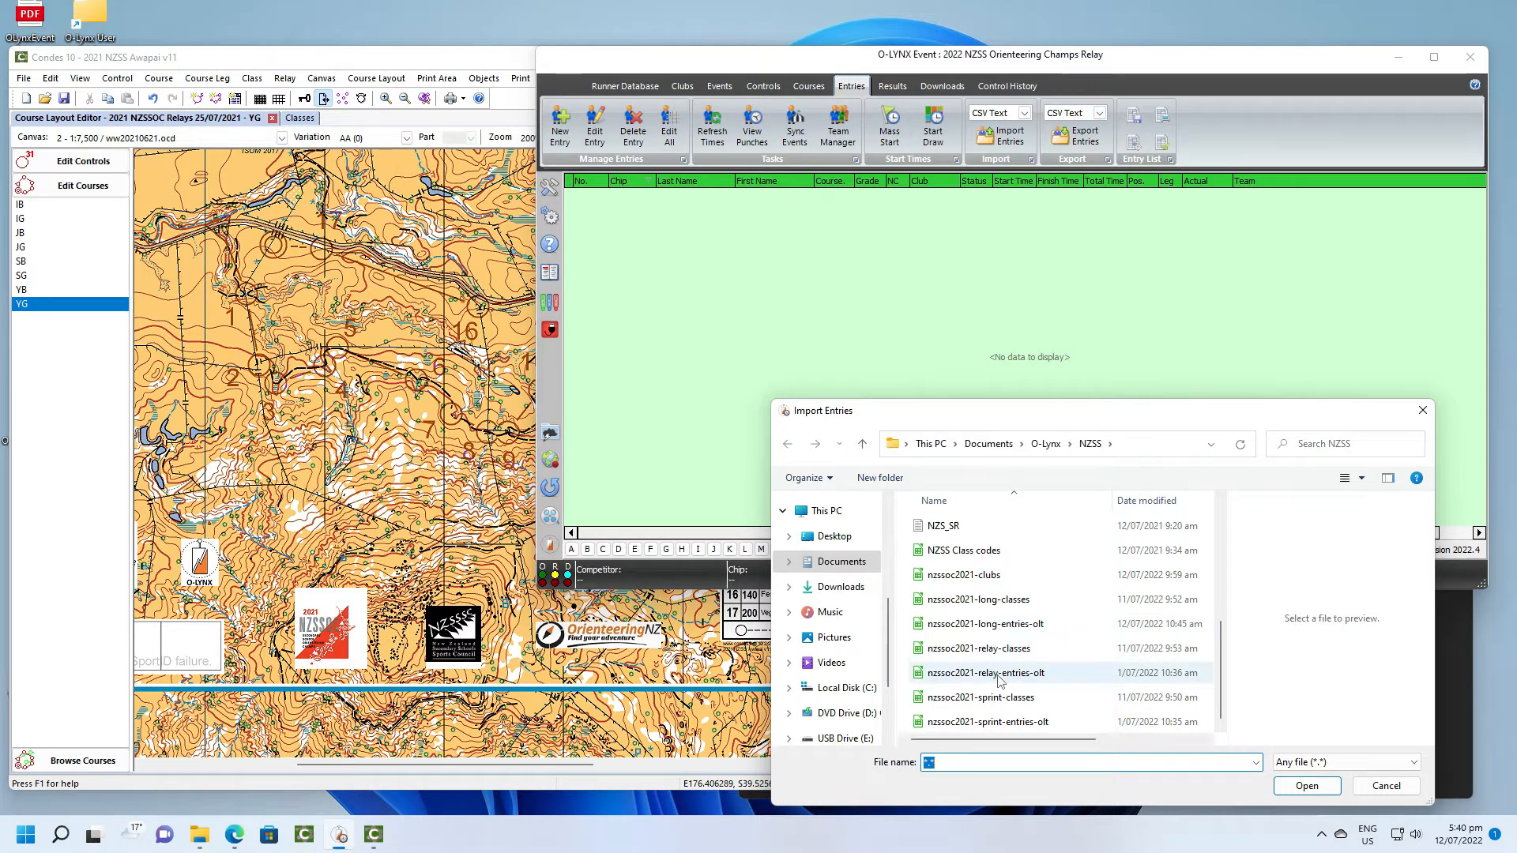
{"action": "left_click", "coordinate": [1316, 787]}
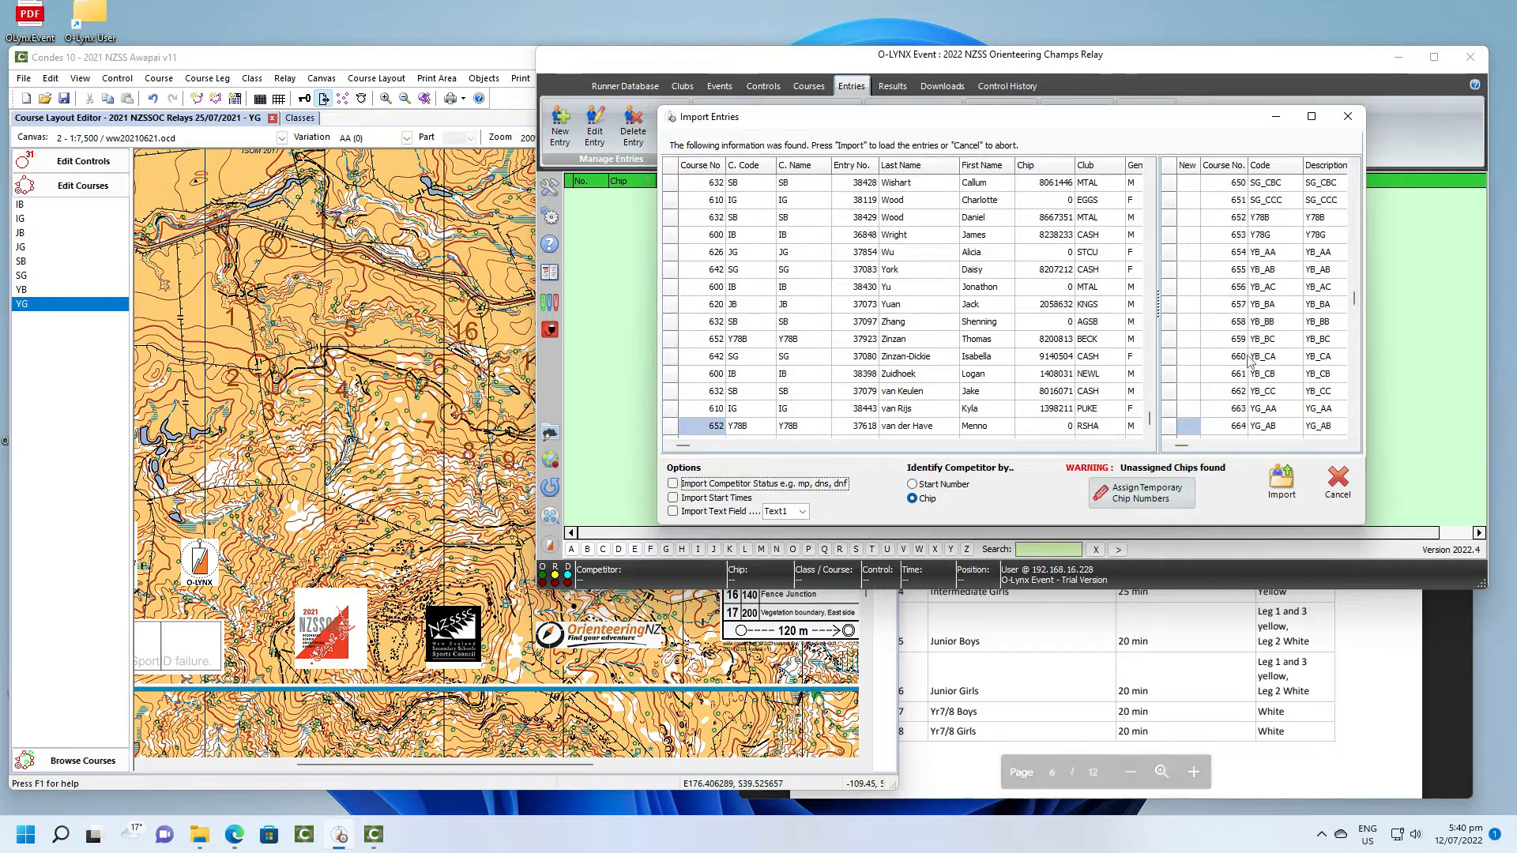
- Assign temporary chip numbers to the entries without chips and import all relay entries
{"action": "scroll", "coordinate": [1247, 364], "scroll_direction": "up", "scroll_amount": 10}
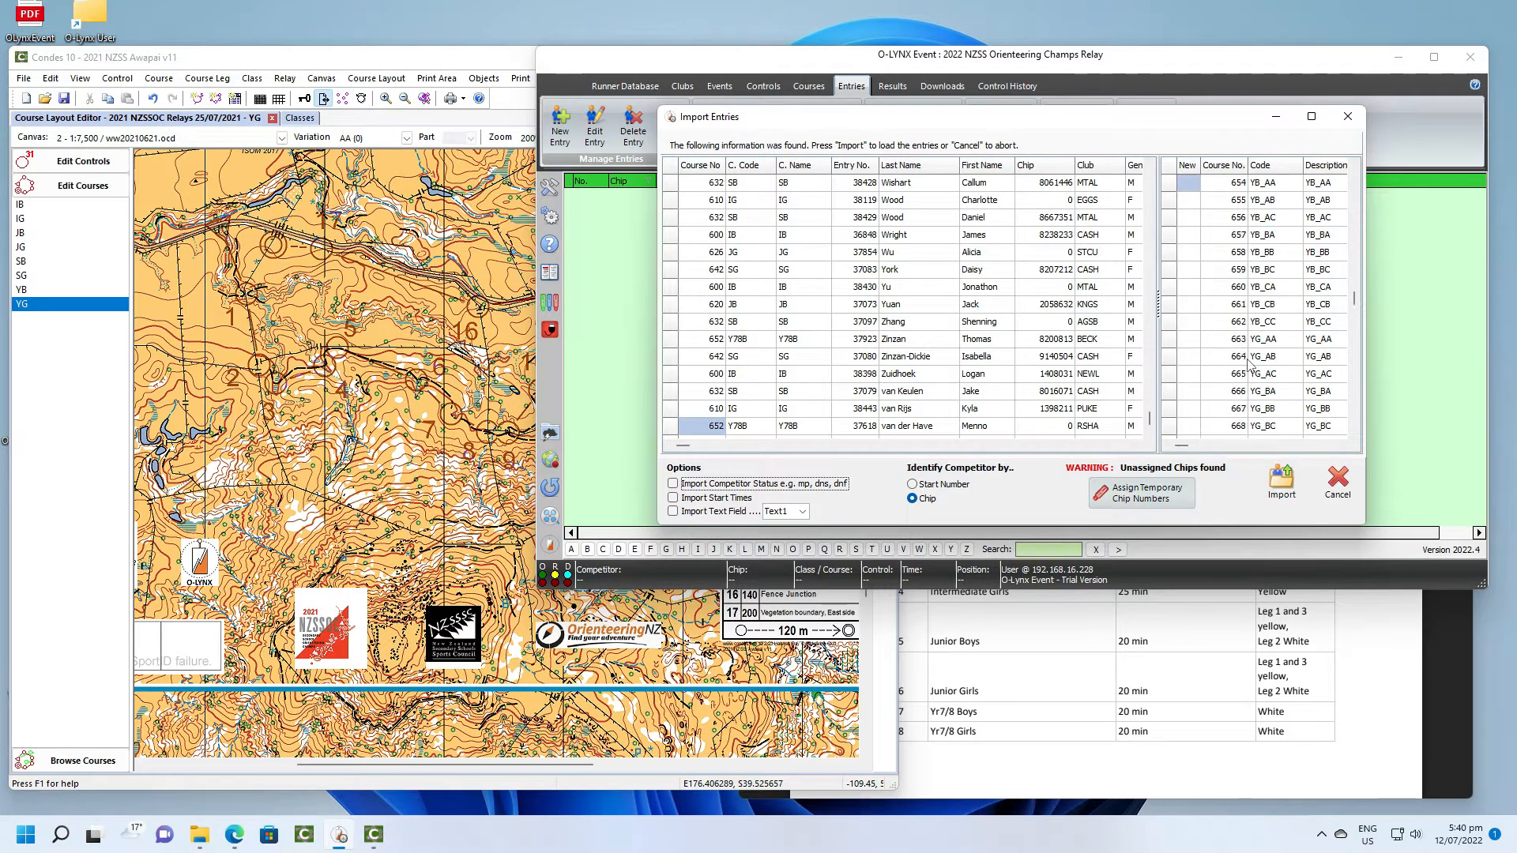
{"action": "scroll", "coordinate": [1248, 364], "scroll_direction": "up", "scroll_amount": 7}
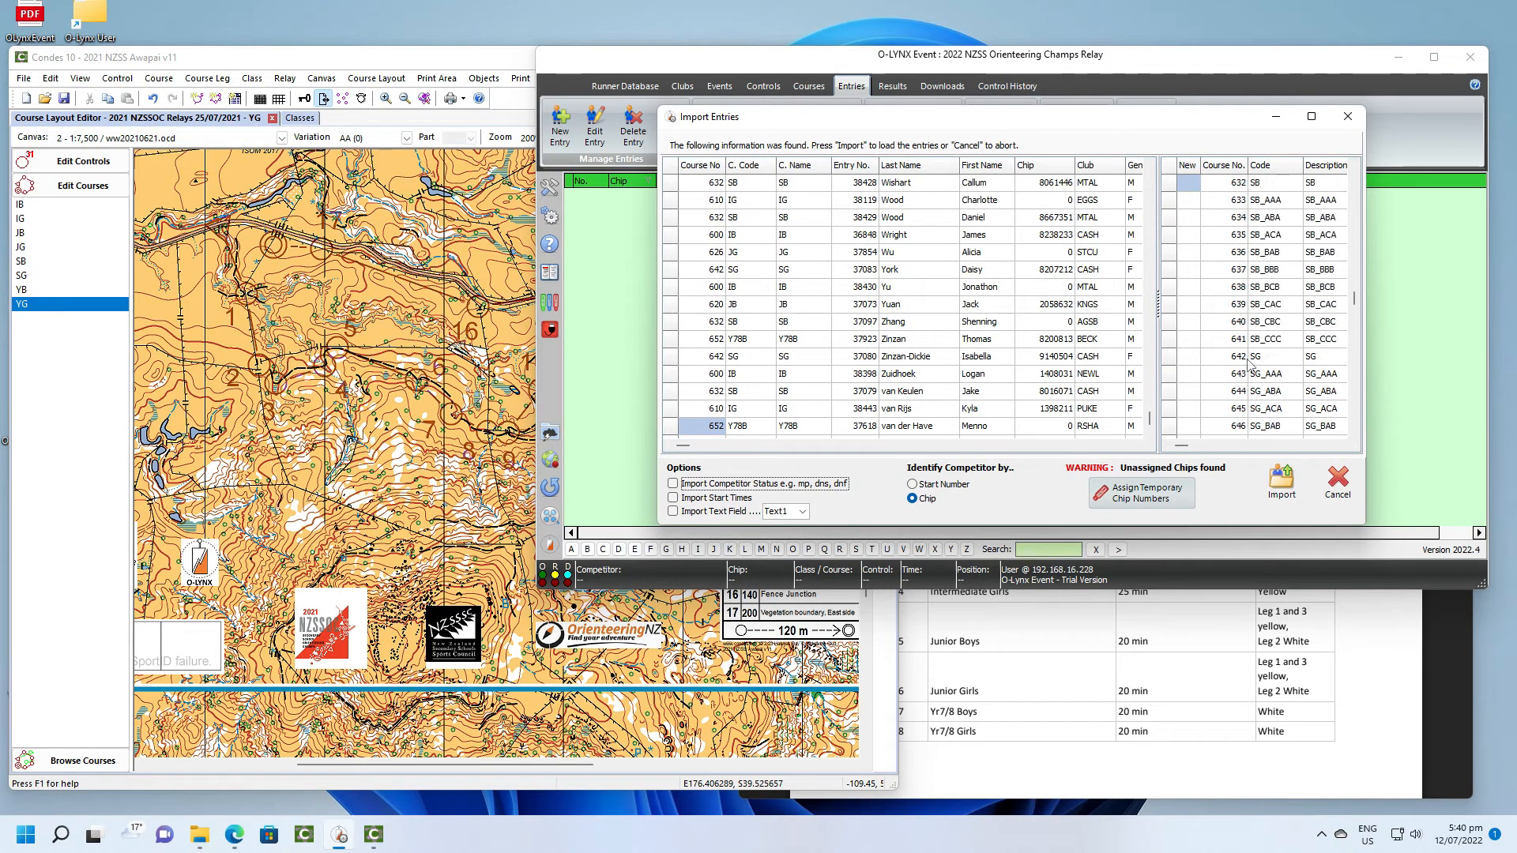
{"action": "scroll", "coordinate": [1248, 364], "scroll_direction": "up", "scroll_amount": 7}
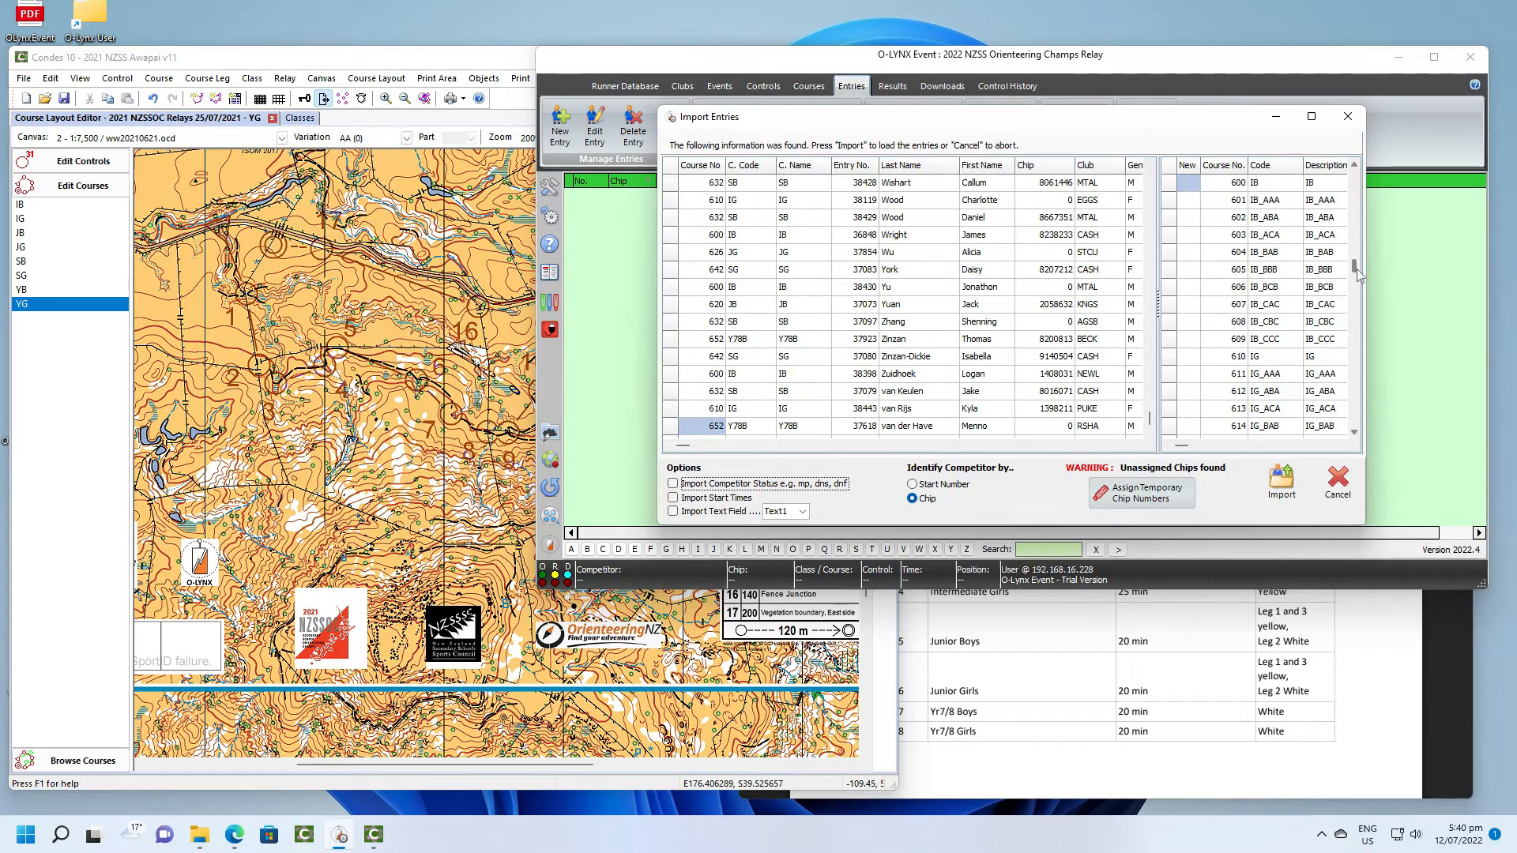
{"action": "left_click_drag", "start_coordinate": [1356, 269], "coordinate": [1358, 194]}
{"action": "left_click", "coordinate": [1154, 501]}
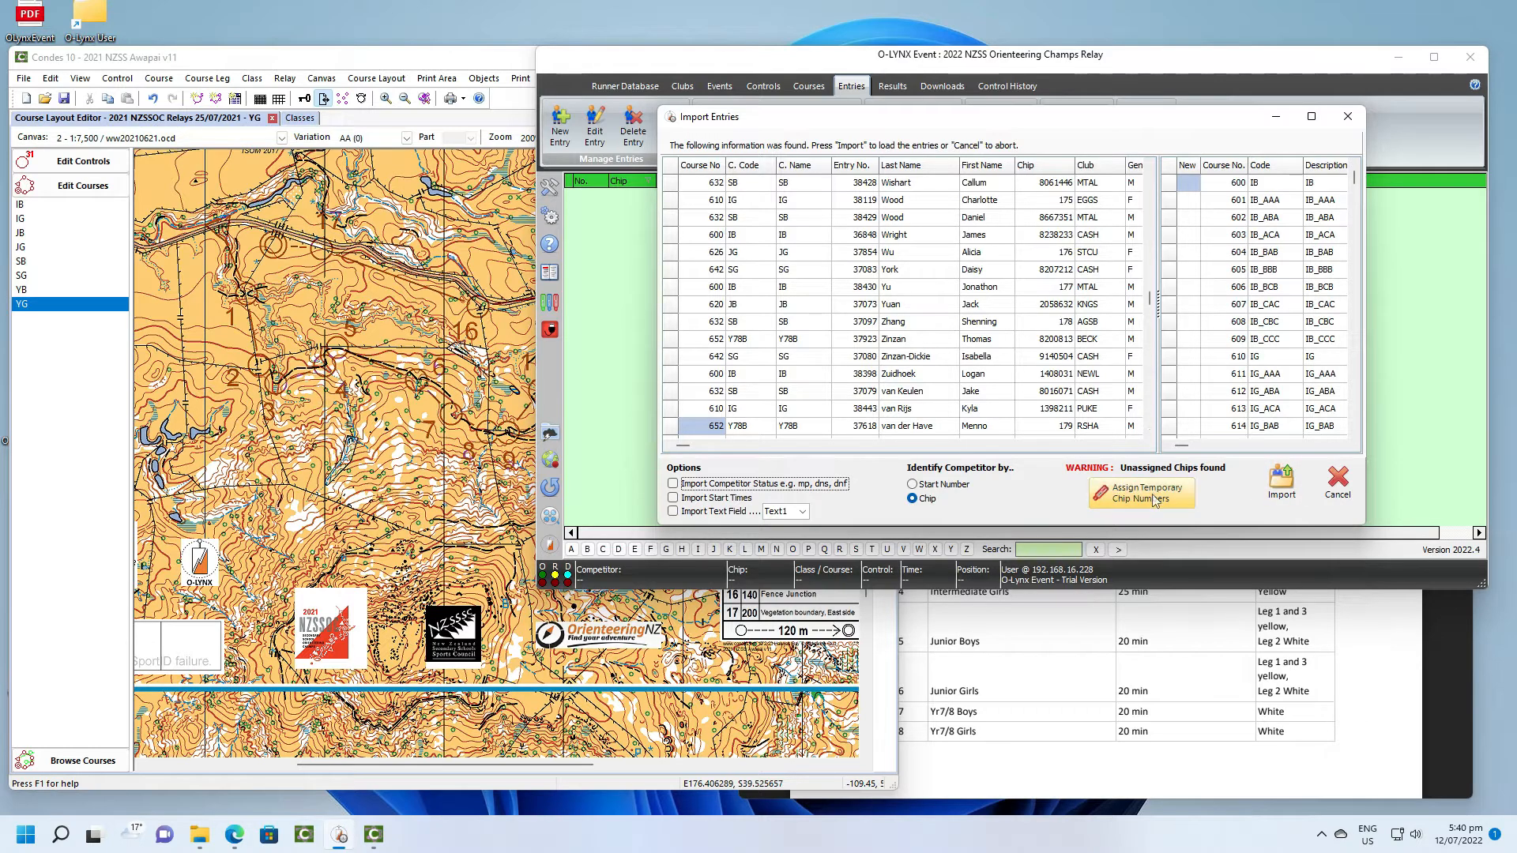
{"action": "left_click", "coordinate": [1277, 489]}
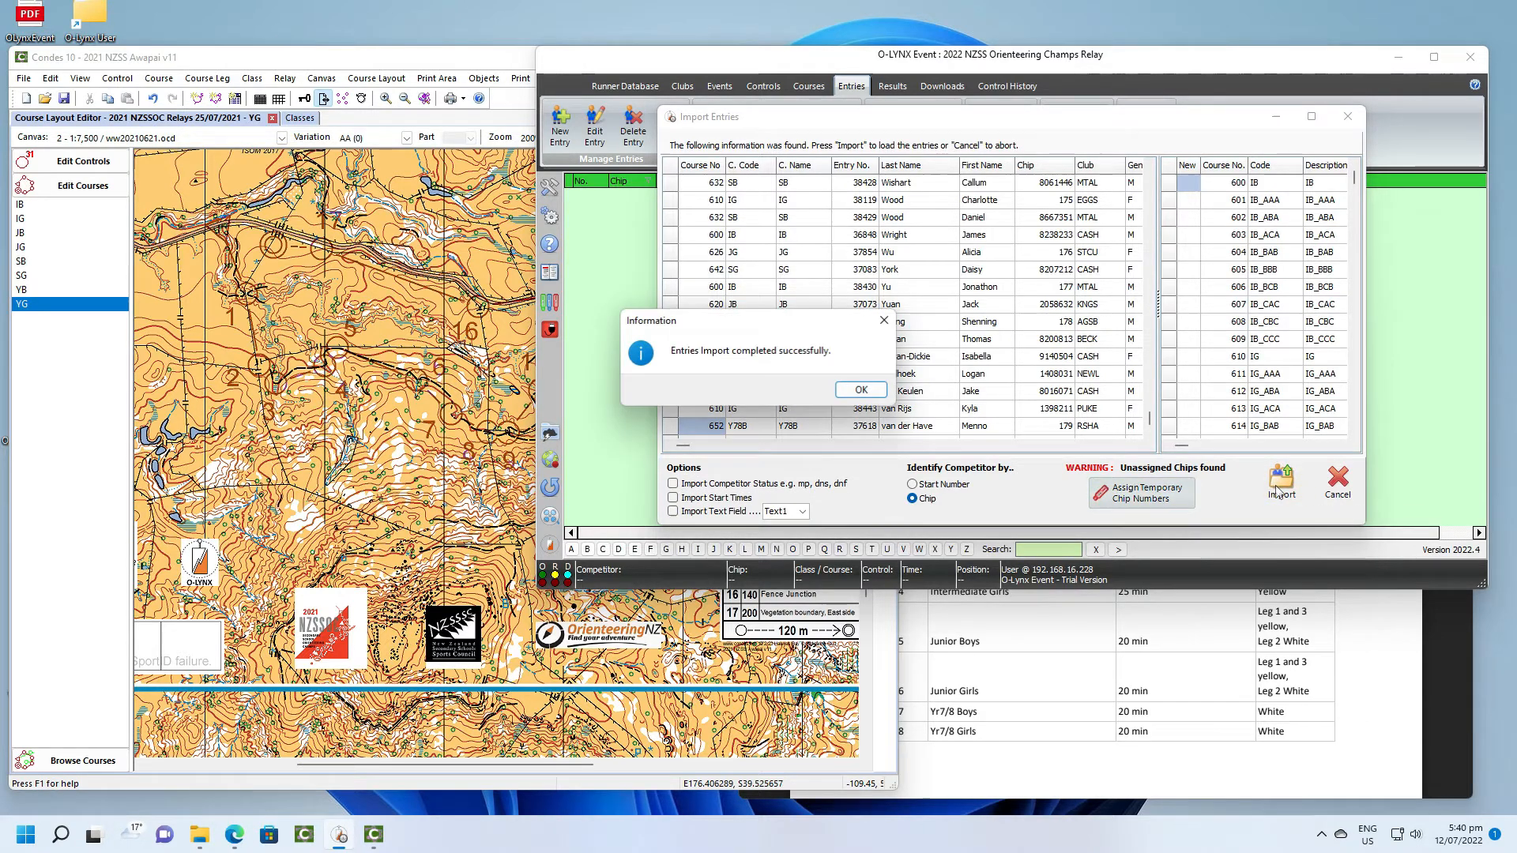
{"action": "left_click", "coordinate": [858, 392]}
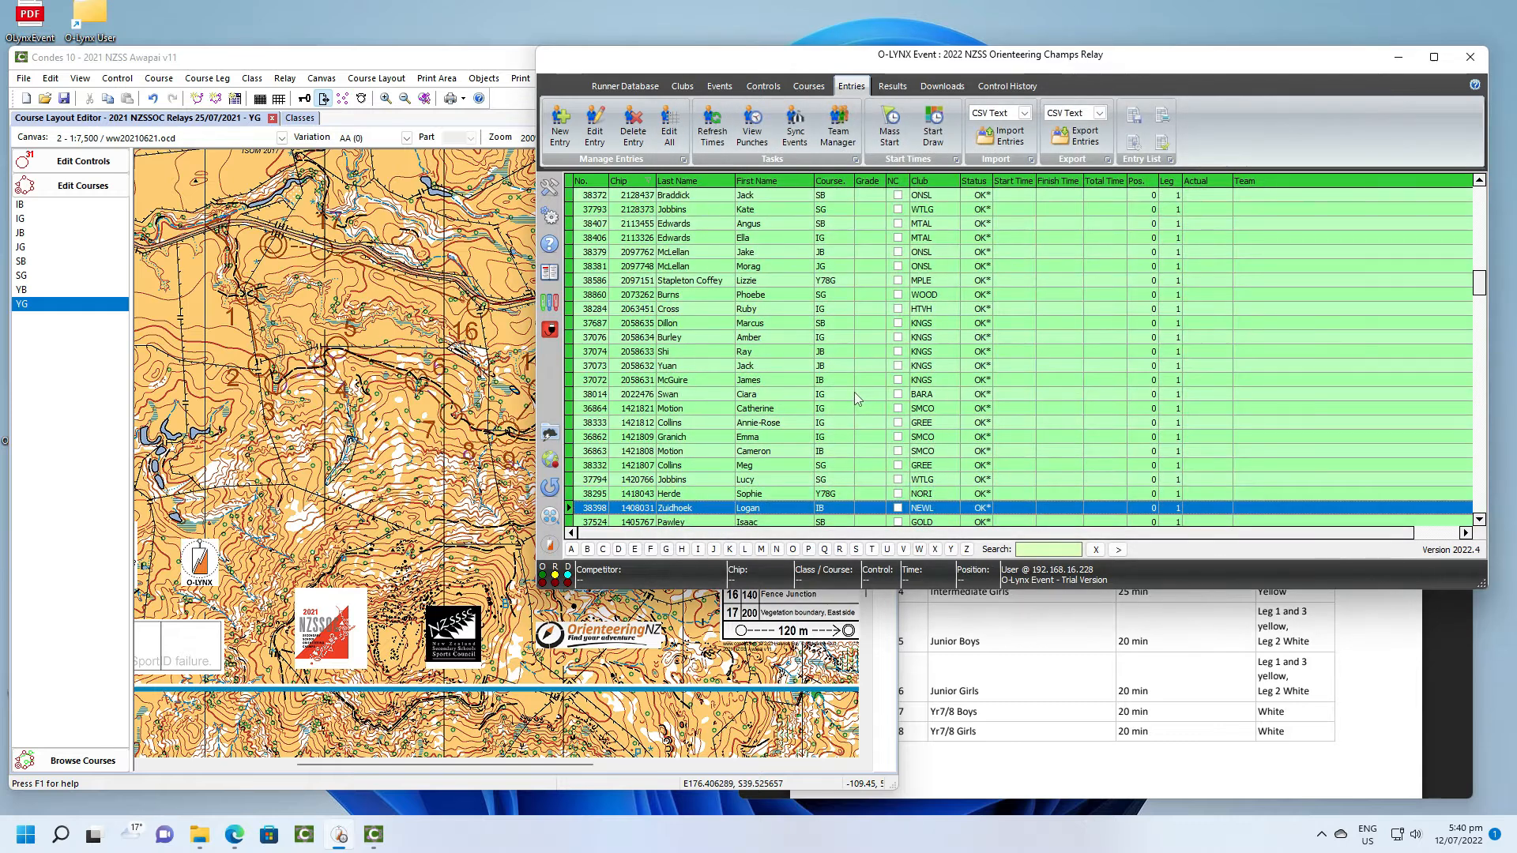
- Set up a chip number sync from 2022 NZSS Orienteering Champs Long to 2022 NZSS Orienteering Champs Relay and find the entries to update
{"action": "left_click", "coordinate": [795, 127]}
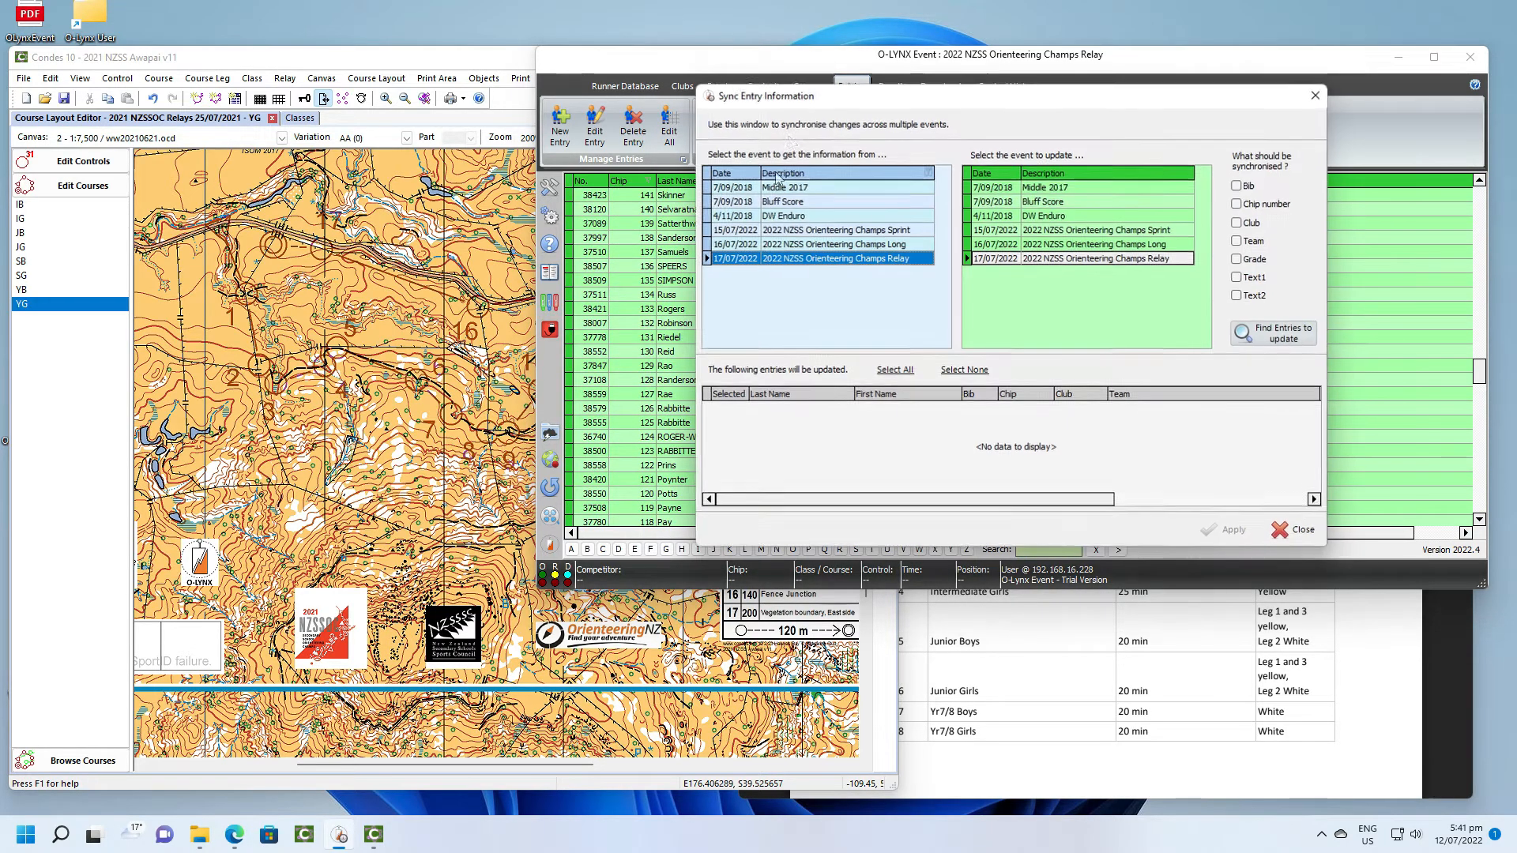
{"action": "left_click", "coordinate": [794, 245]}
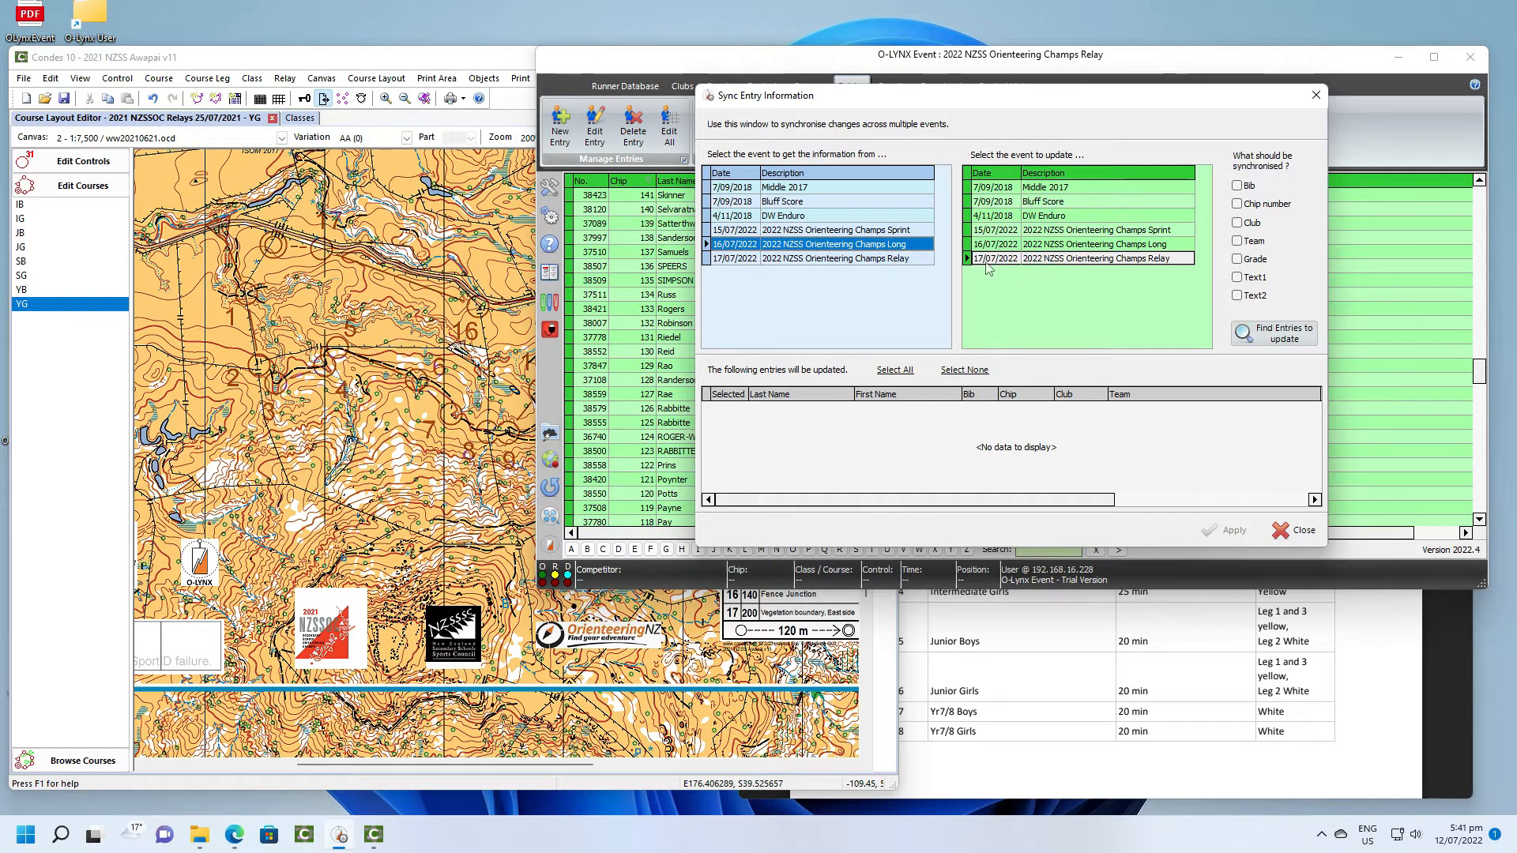
{"action": "left_click", "coordinate": [1032, 260]}
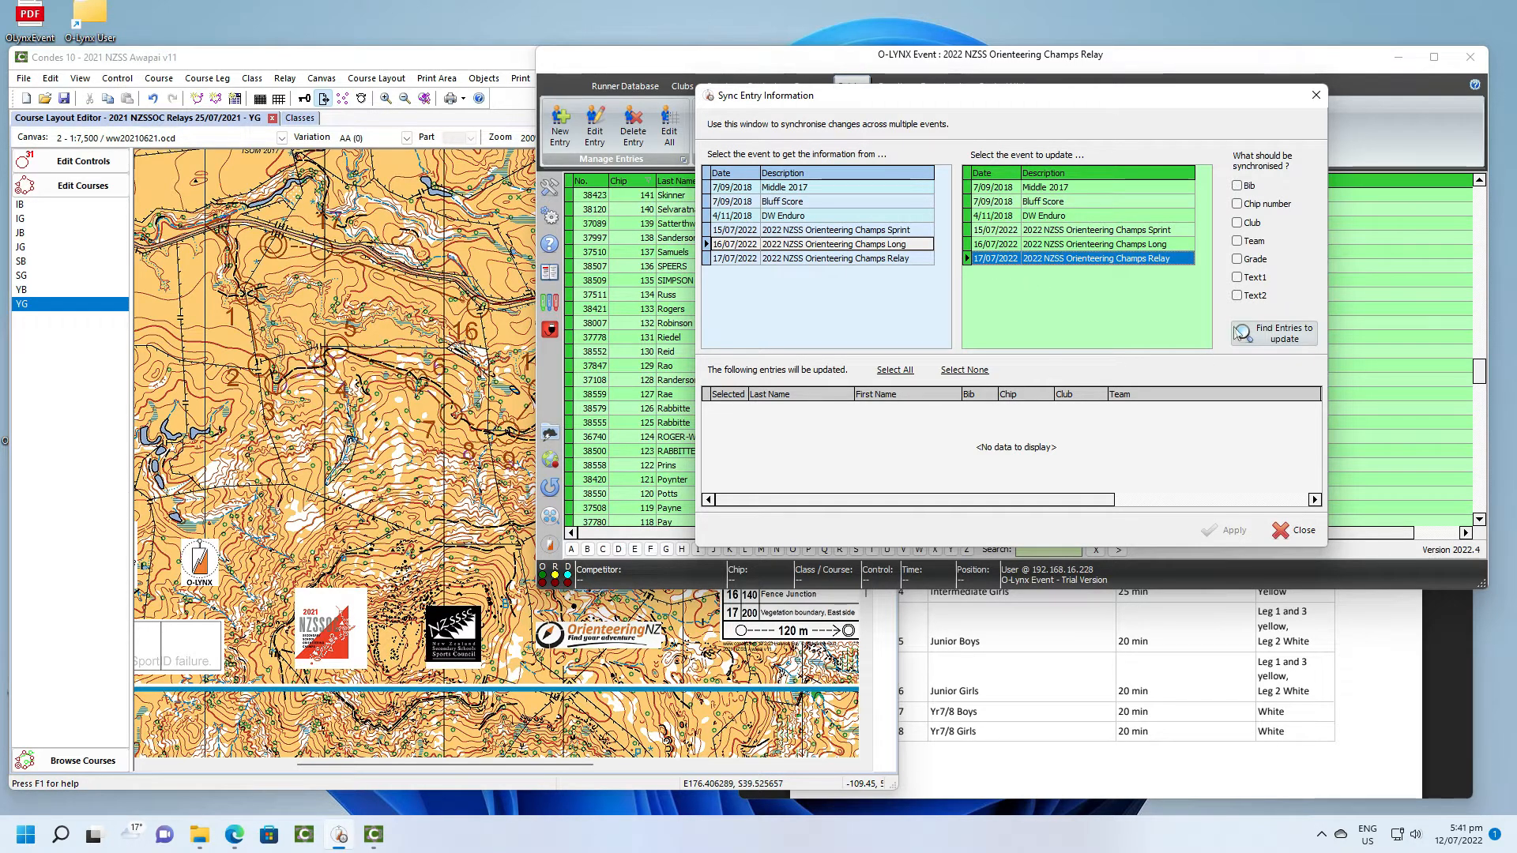
{"action": "left_click", "coordinate": [1237, 203]}
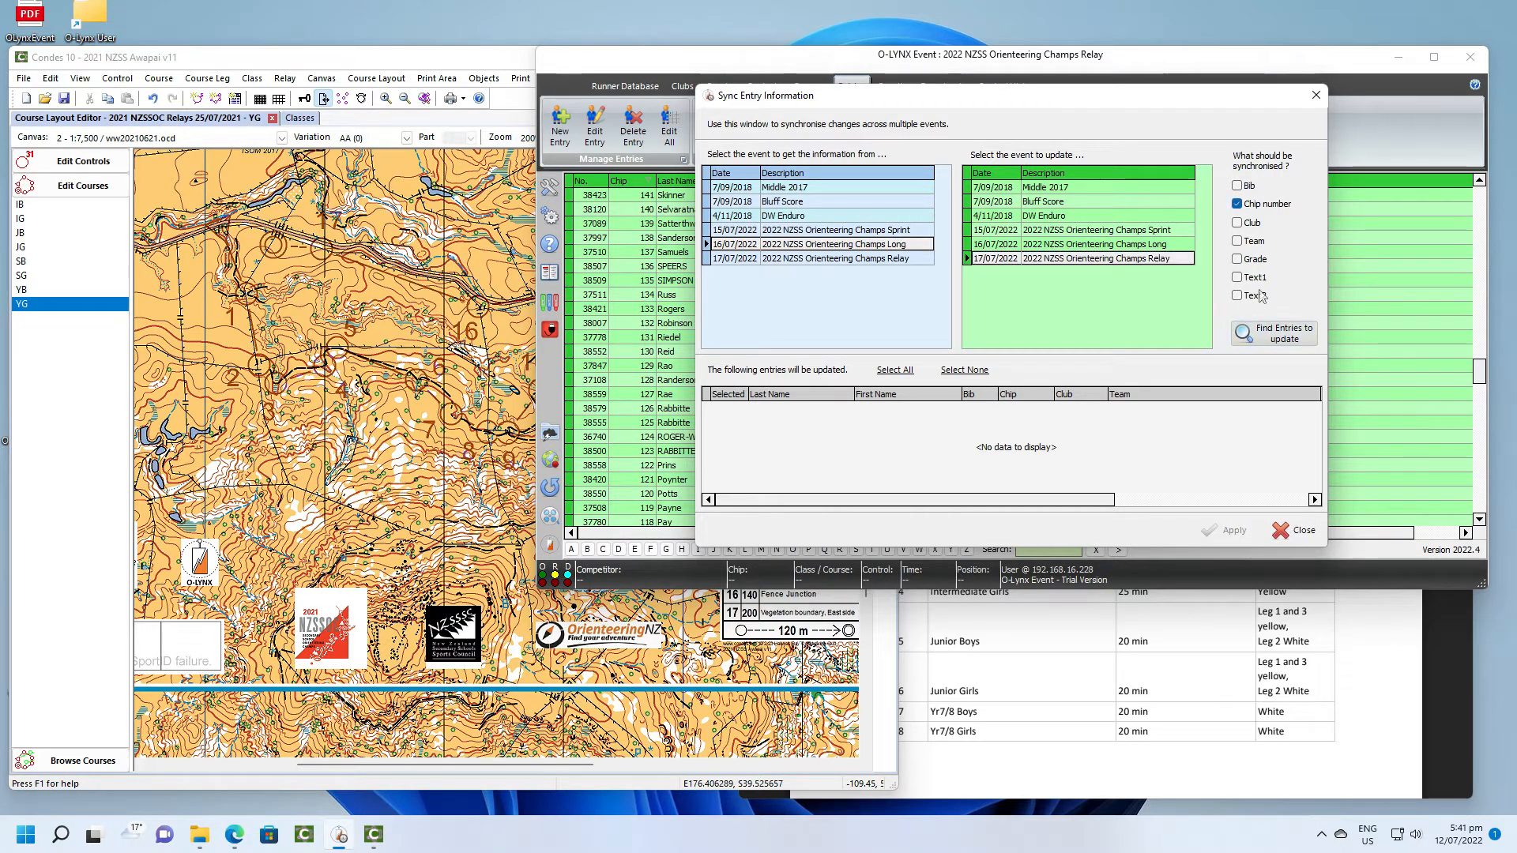
{"action": "left_click", "coordinate": [1250, 335]}
- Check through the entries found for synchronising and apply the chip number update to the relay event
{"action": "scroll", "coordinate": [1078, 444], "scroll_direction": "up", "scroll_amount": 10}
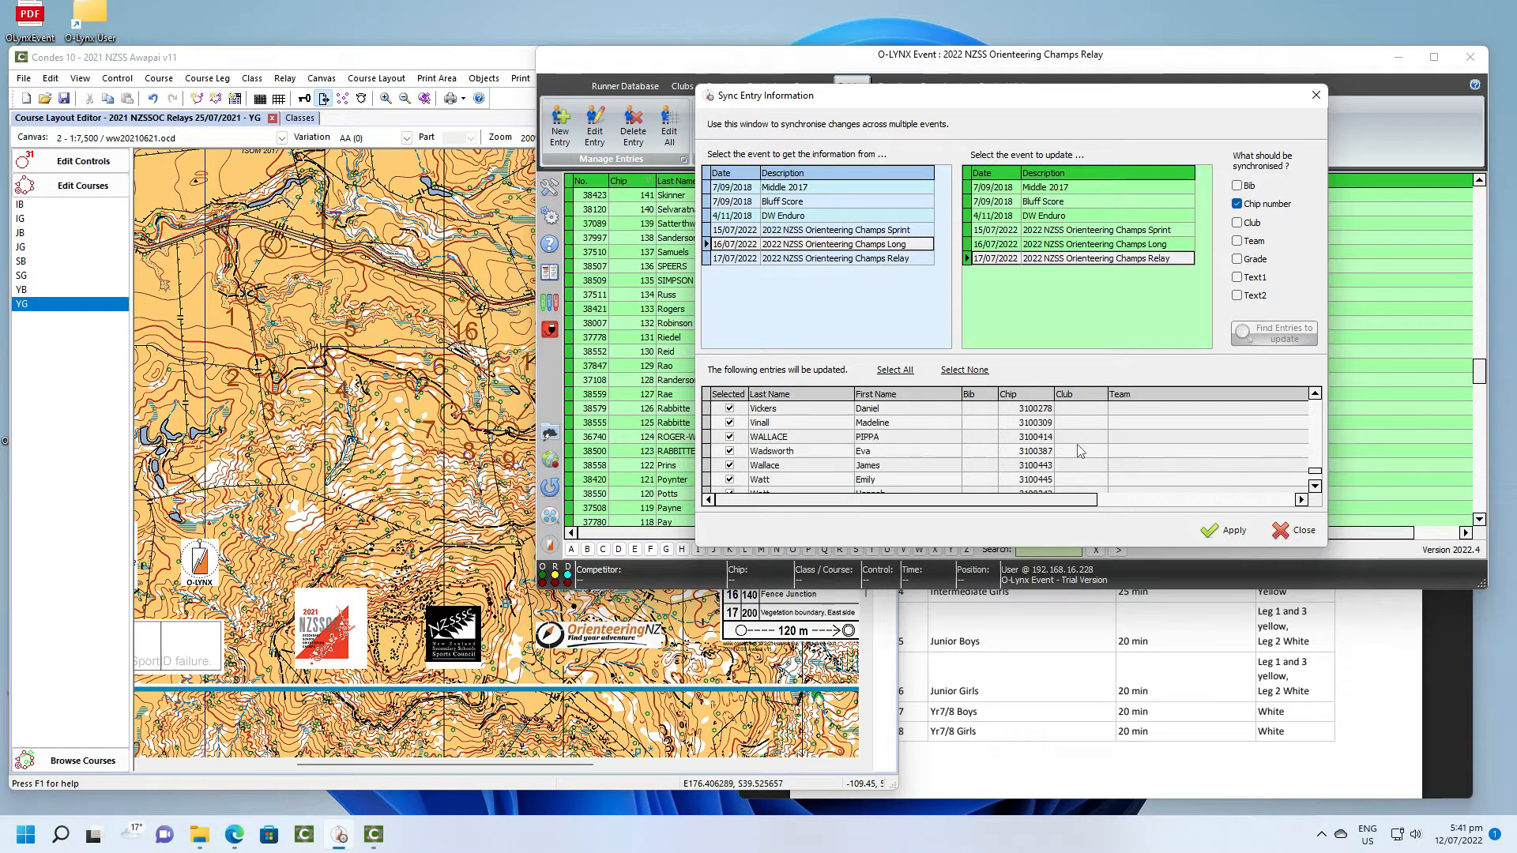
{"action": "scroll", "coordinate": [1078, 444], "scroll_direction": "up", "scroll_amount": 10}
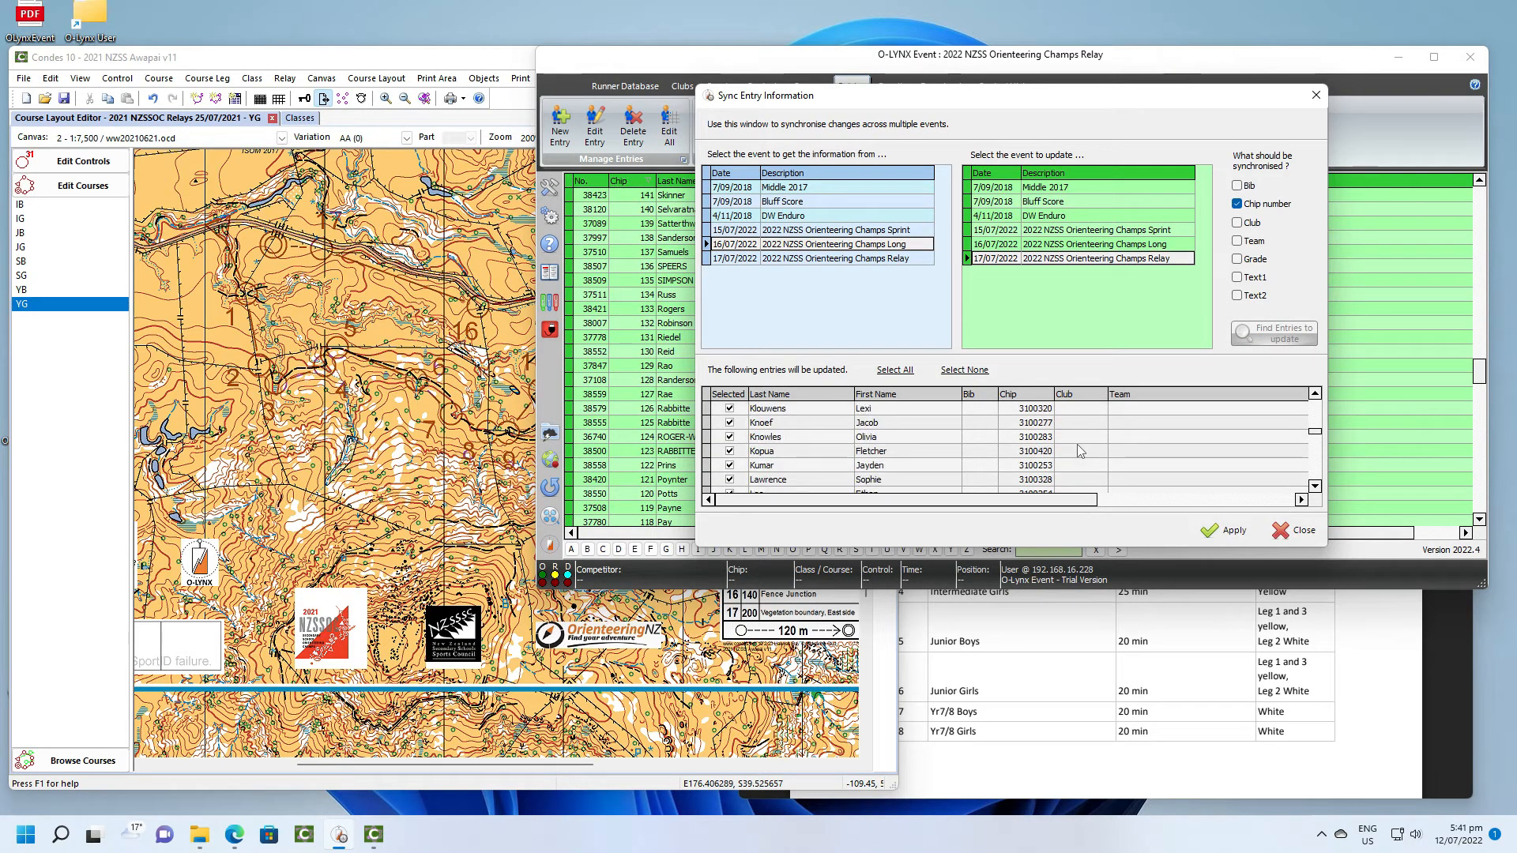
{"action": "scroll", "coordinate": [1077, 445], "scroll_direction": "up", "scroll_amount": 5}
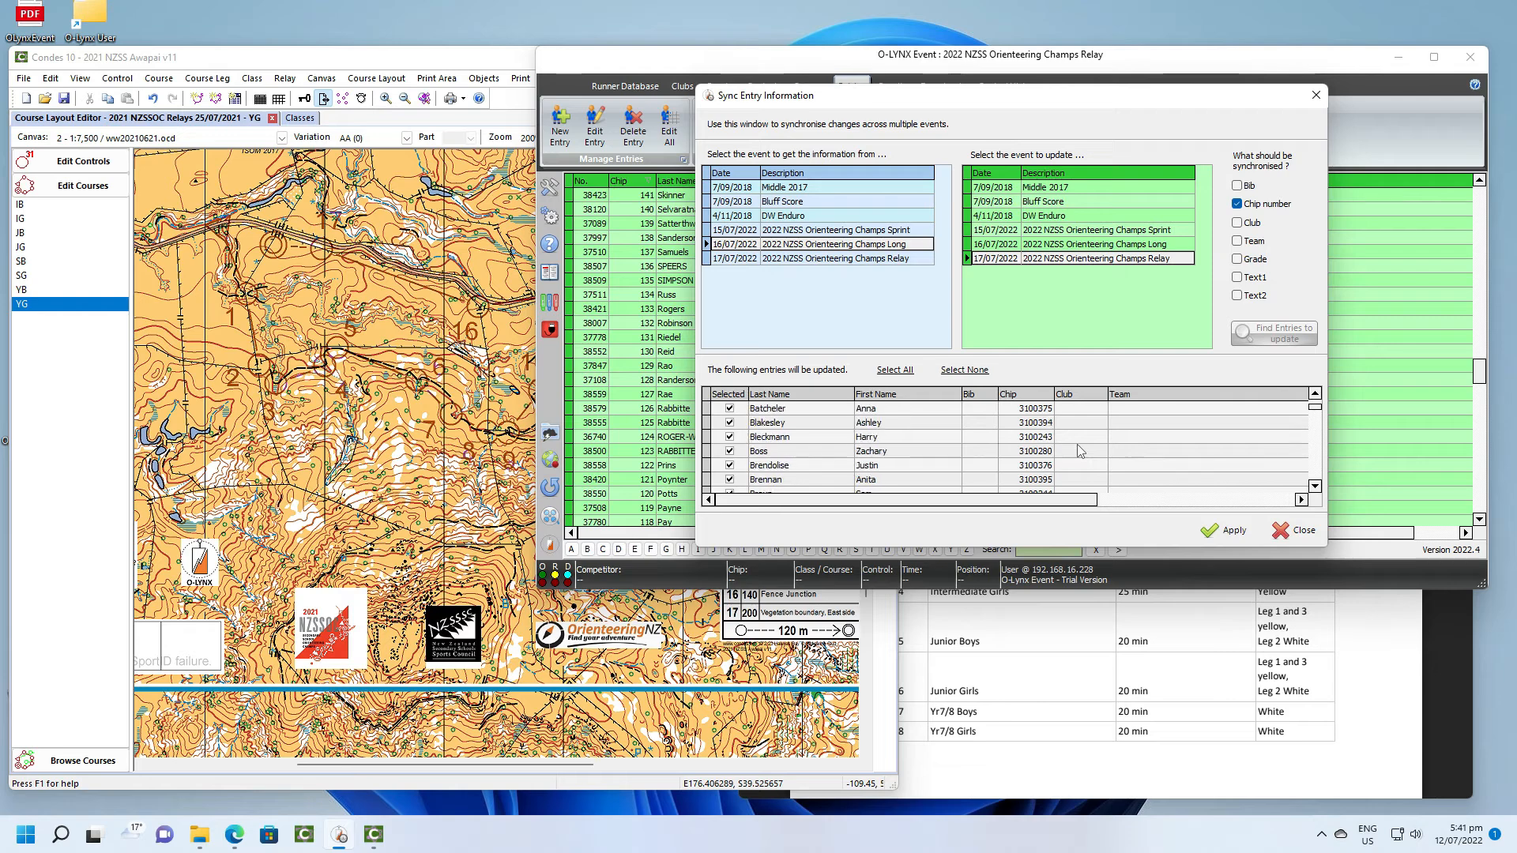
{"action": "left_click", "coordinate": [1222, 532]}
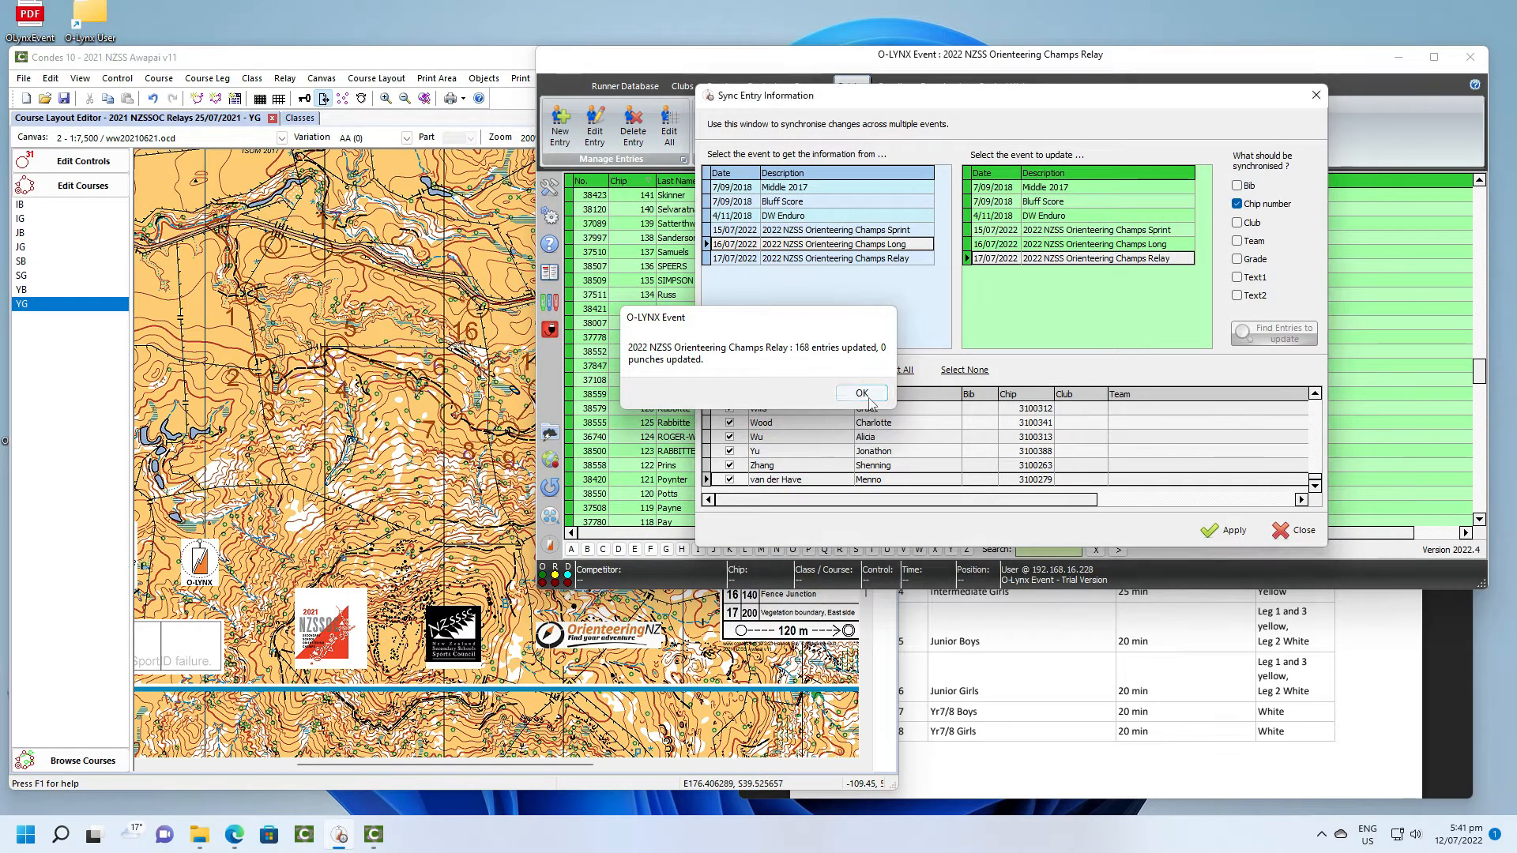
{"action": "left_click", "coordinate": [862, 393]}
- Replace temporary chip number 50 on the first HERS Y78B entry with a chip read from the register station
{"action": "scroll", "coordinate": [845, 410], "scroll_direction": "down", "scroll_amount": 2}
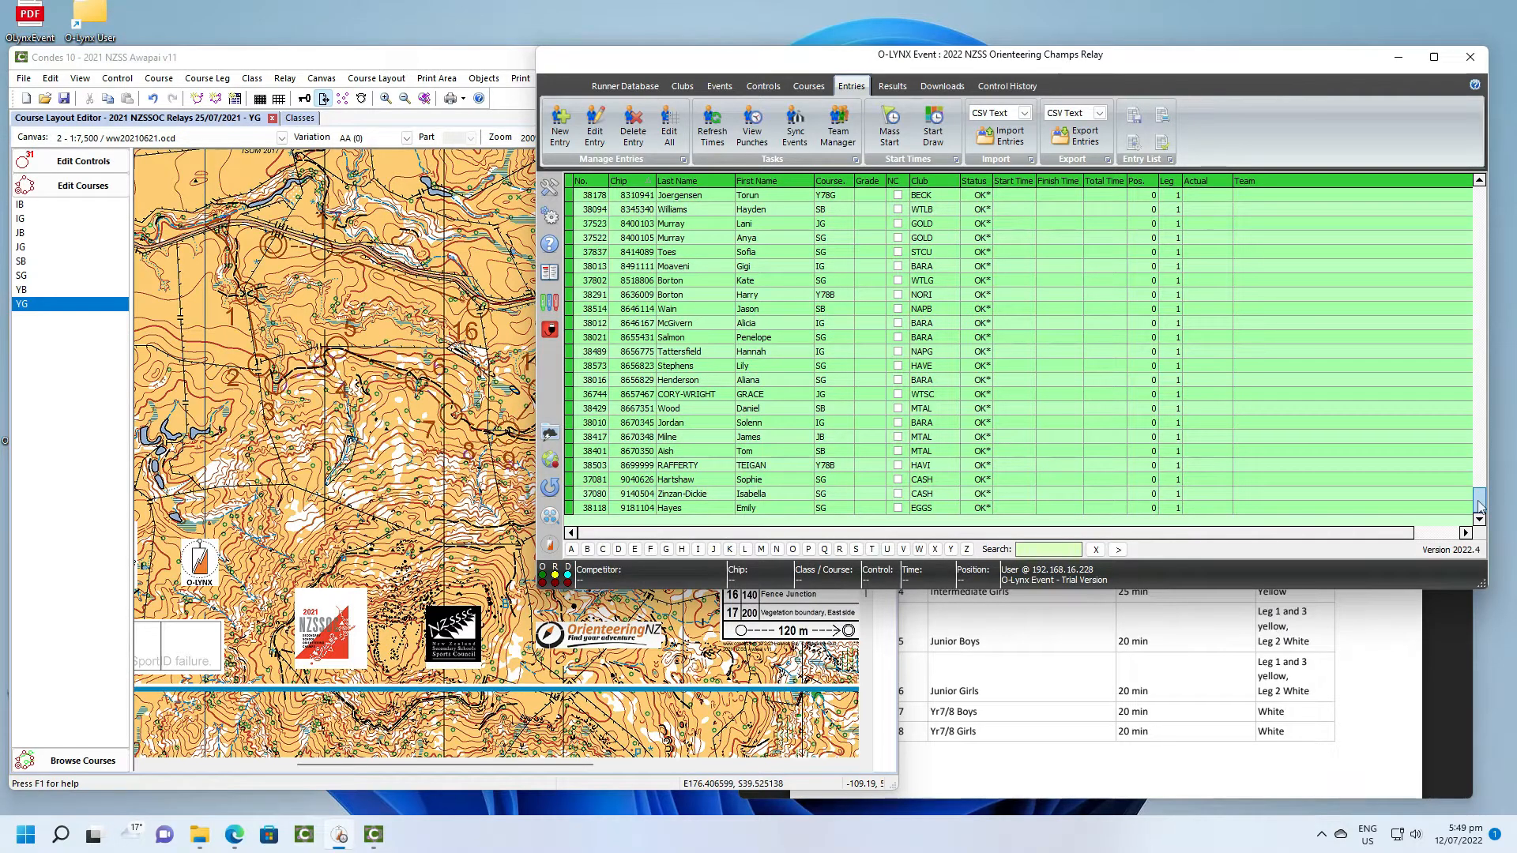
{"action": "left_click_drag", "start_coordinate": [1480, 506], "coordinate": [1480, 198]}
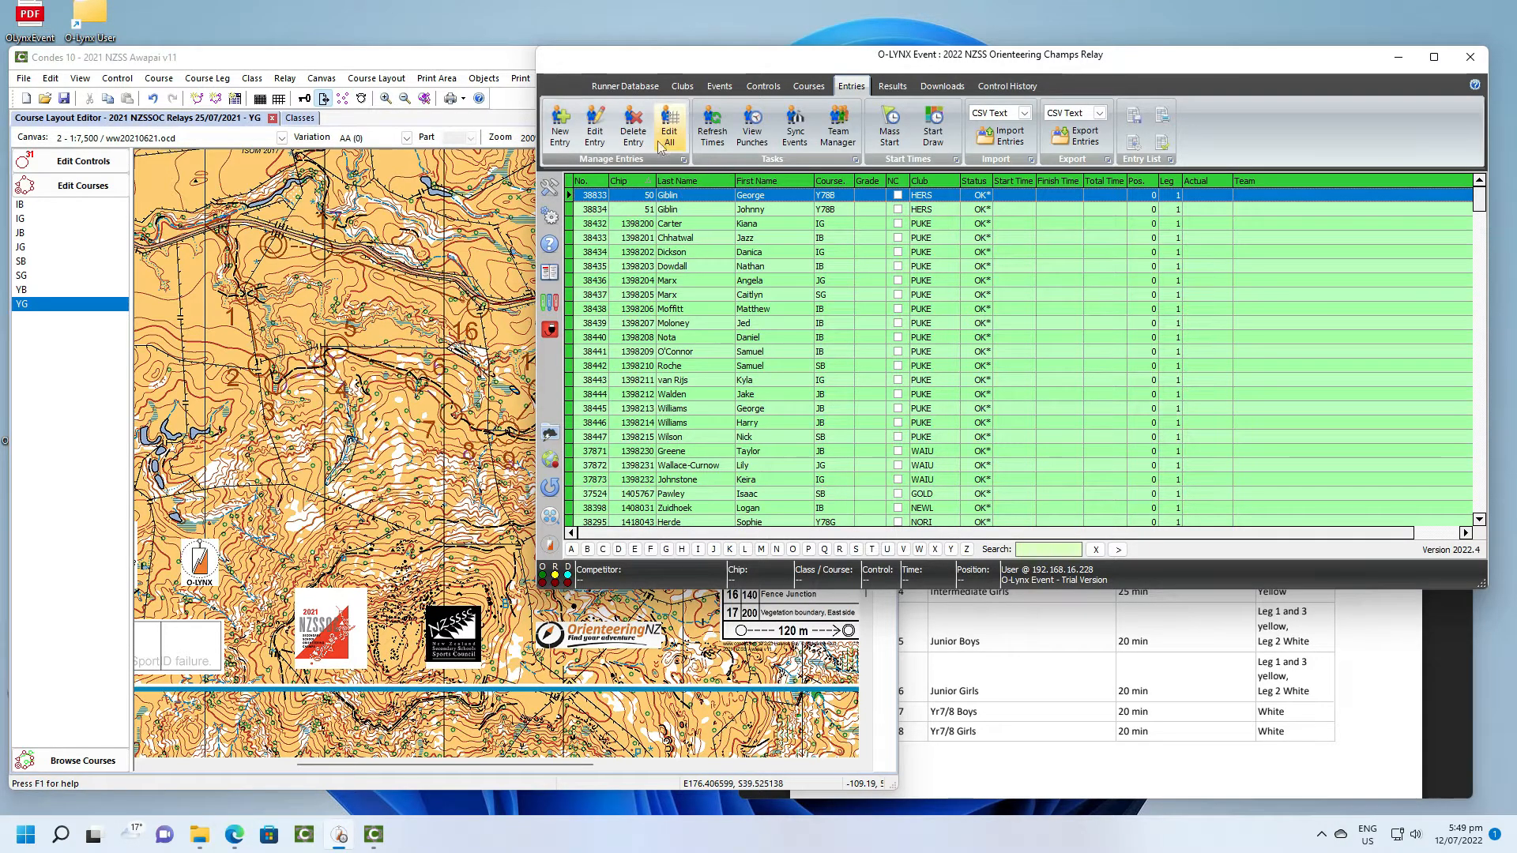
{"action": "double_click", "coordinate": [661, 202]}
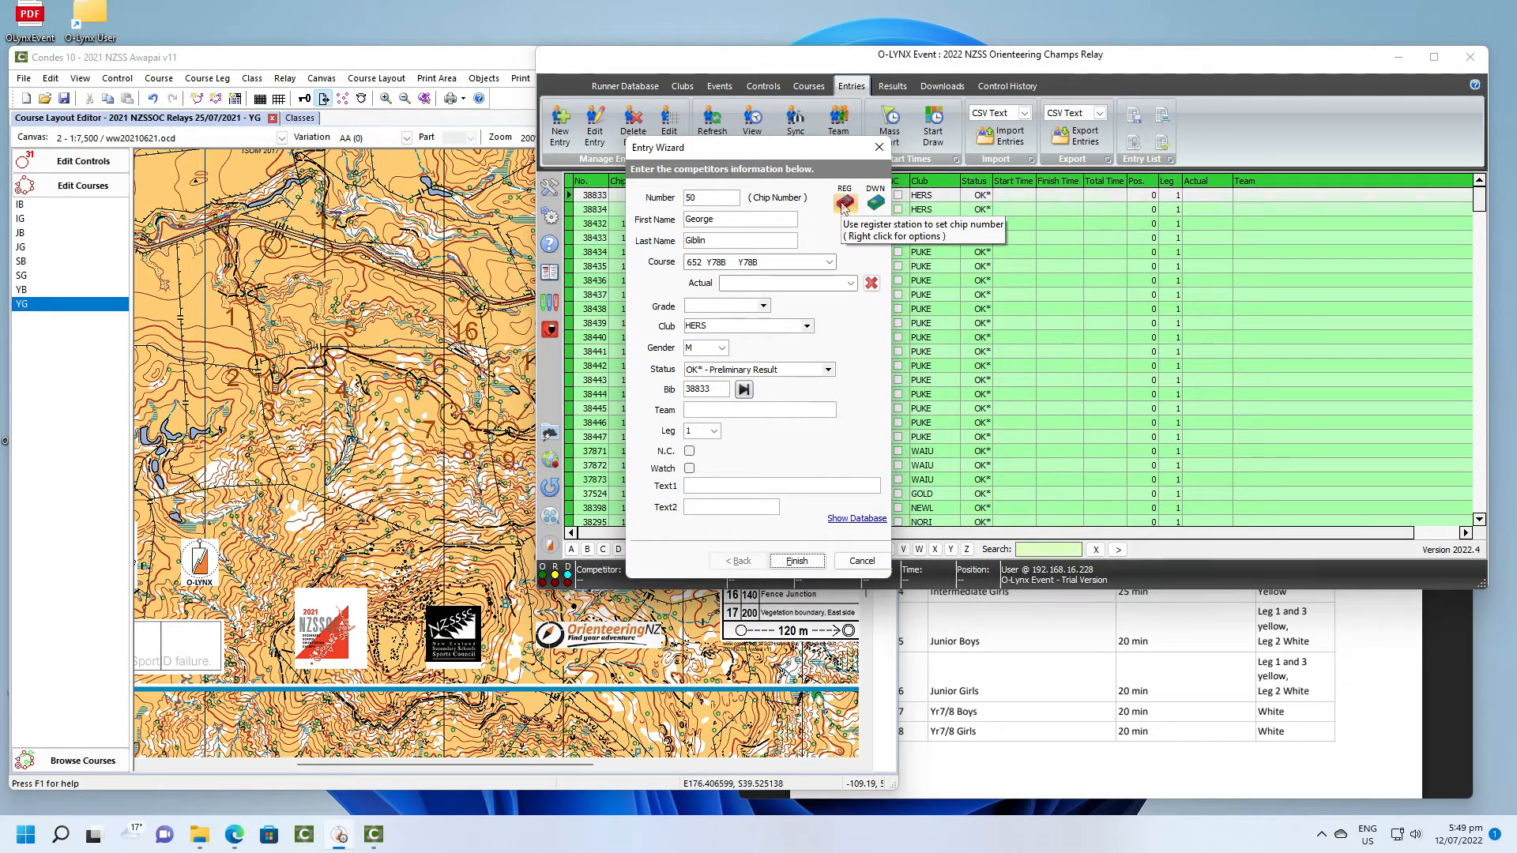
{"action": "left_click", "coordinate": [845, 204]}
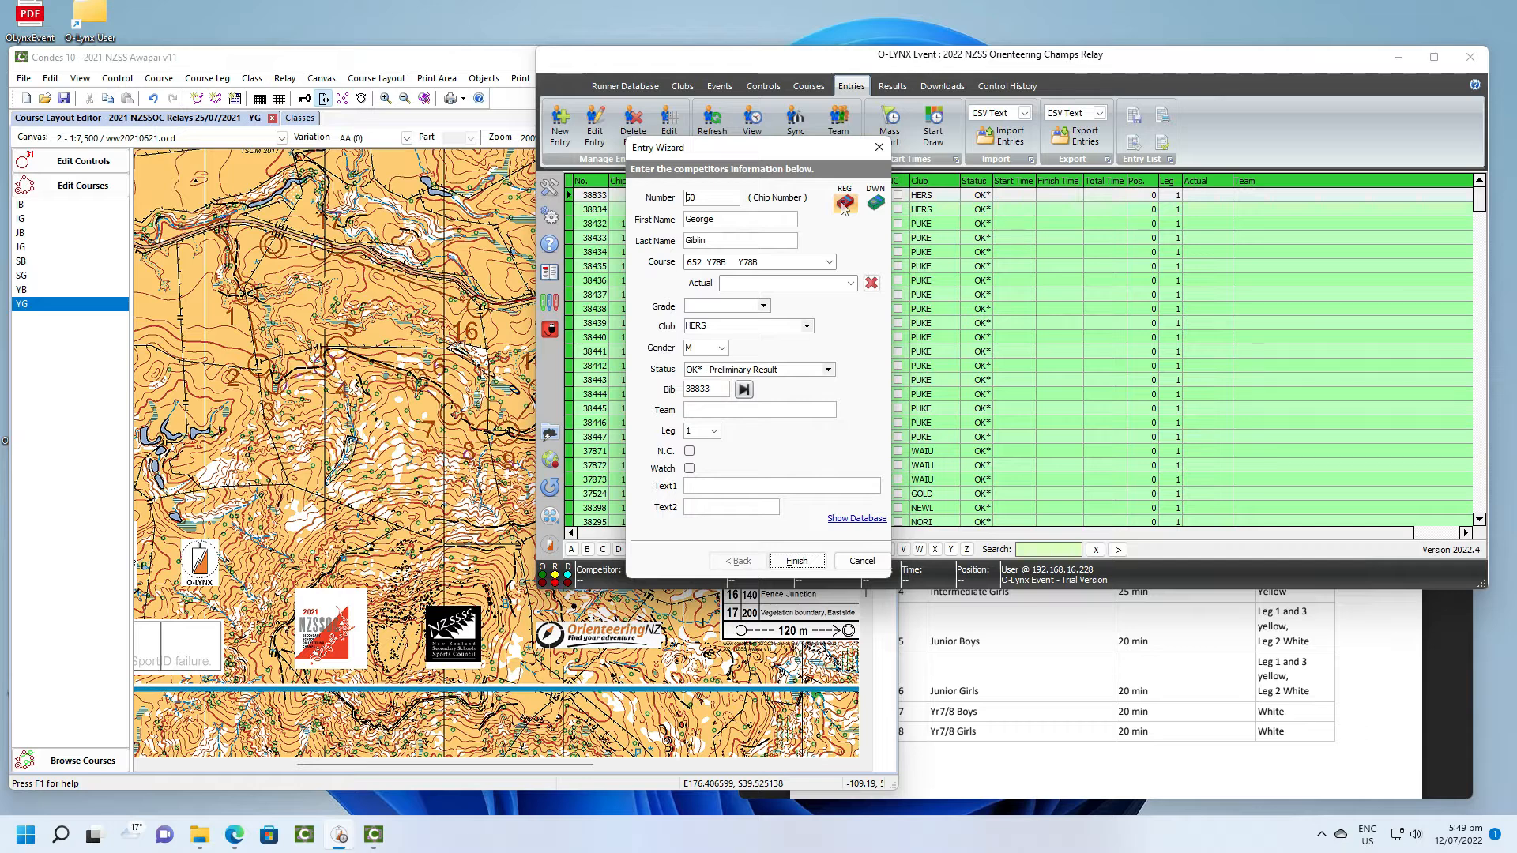
{"action": "left_click", "coordinate": [845, 206]}
{"action": "left_click", "coordinate": [798, 563]}
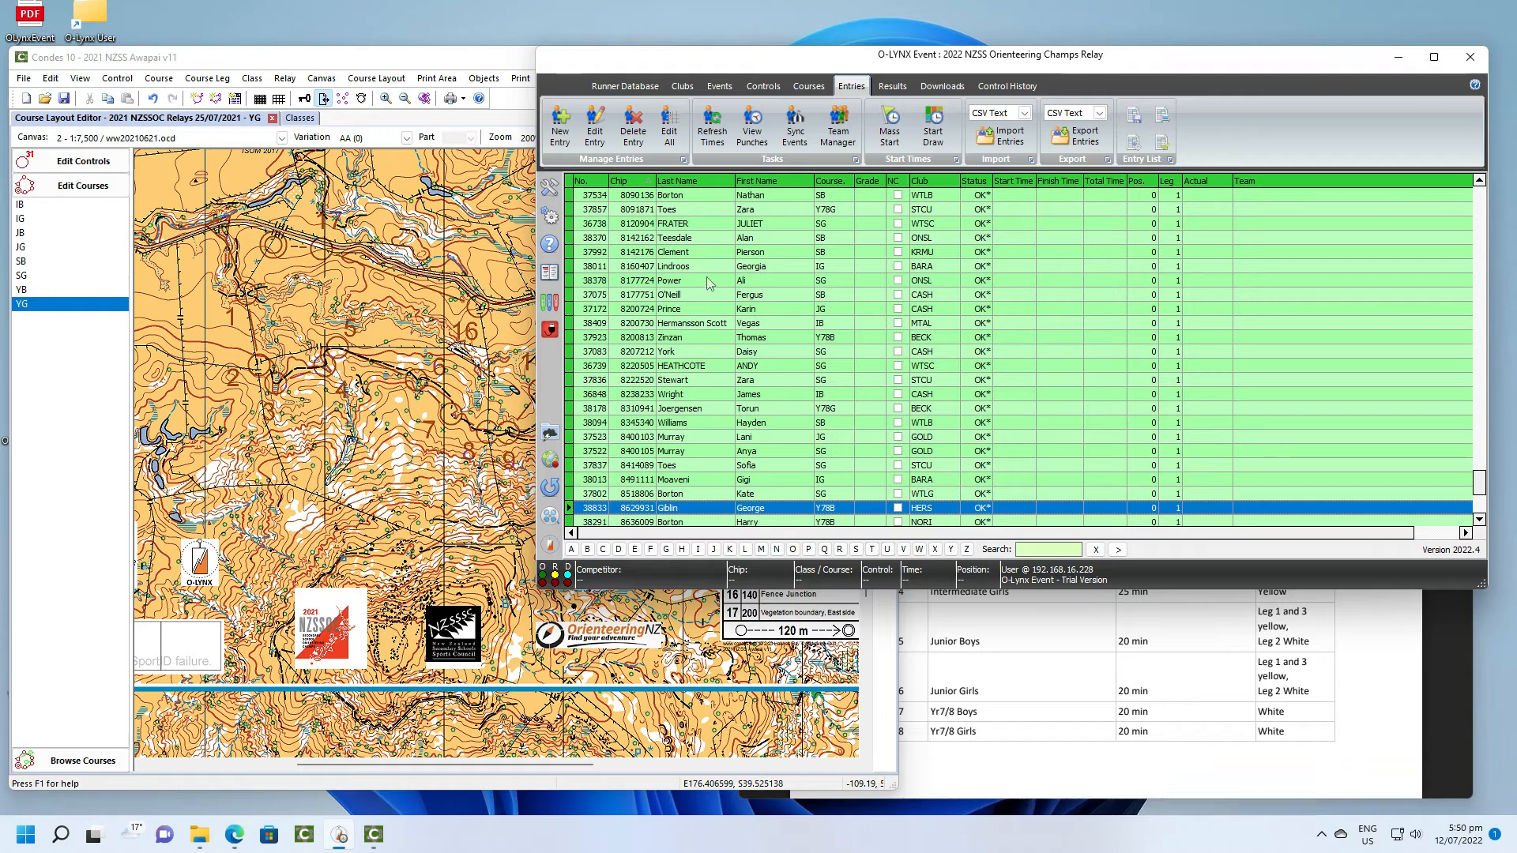
- Replace temporary chip number 51 on the other HERS Y78B entry with a chip read from the register station
{"action": "scroll", "coordinate": [709, 288], "scroll_direction": "up", "scroll_amount": 10}
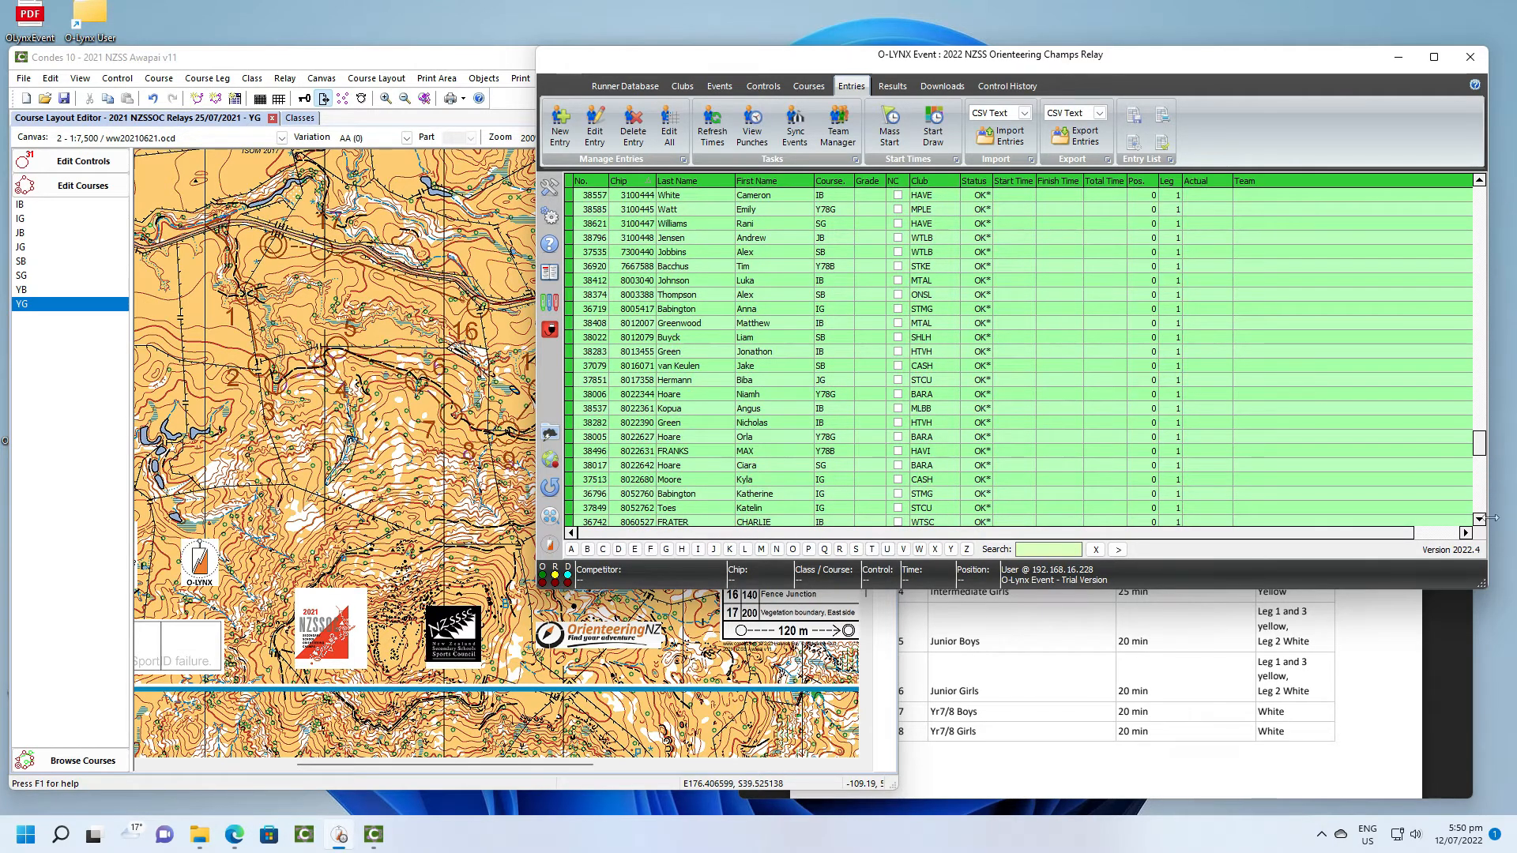
{"action": "left_click_drag", "start_coordinate": [1479, 444], "coordinate": [1482, 190]}
{"action": "double_click", "coordinate": [865, 197]}
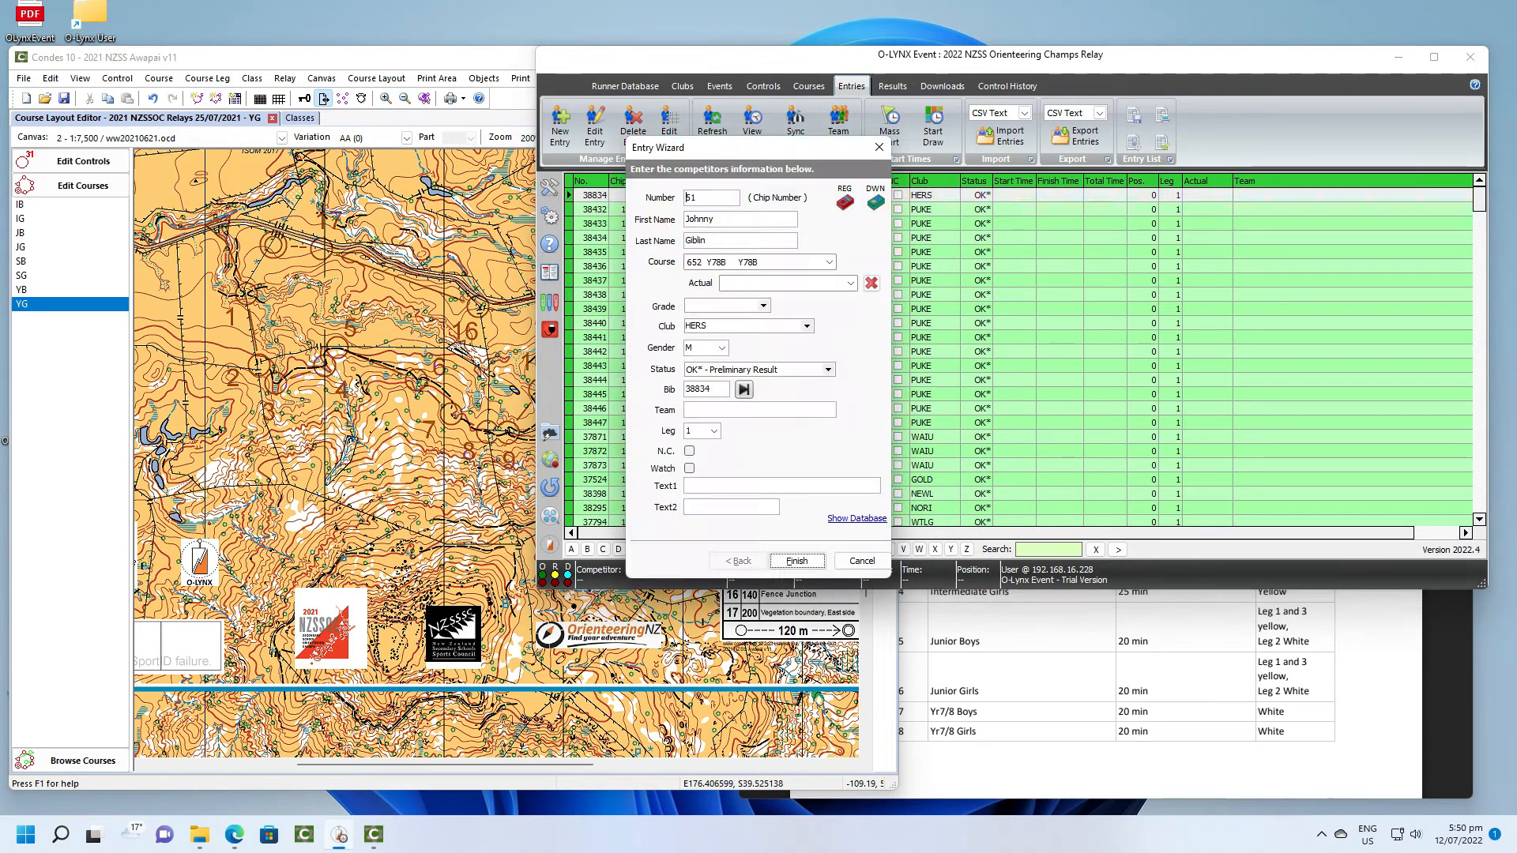
{"action": "left_click", "coordinate": [845, 202]}
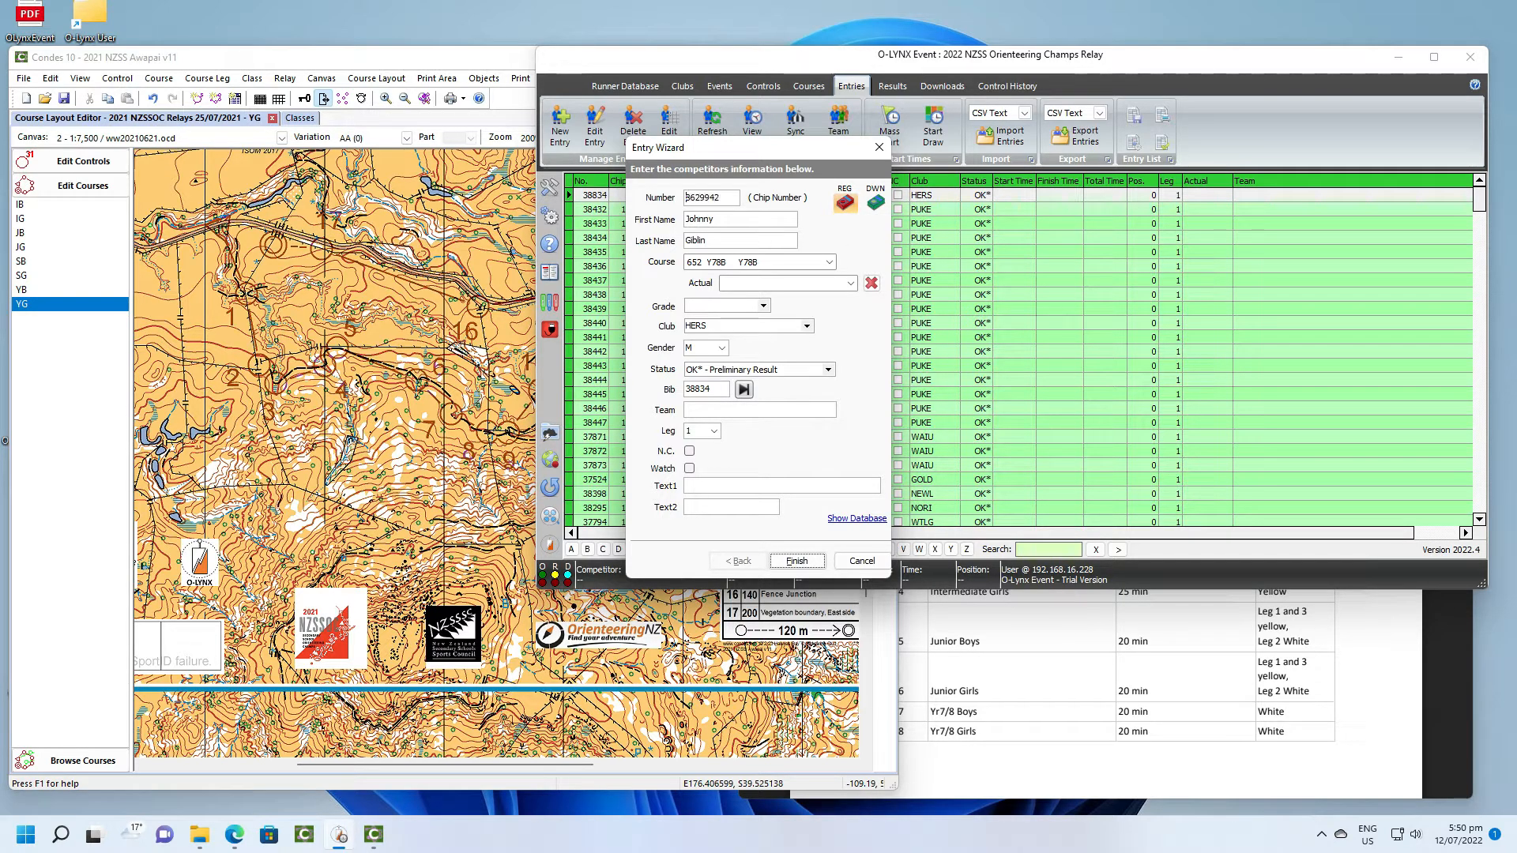
{"action": "left_click", "coordinate": [796, 561]}
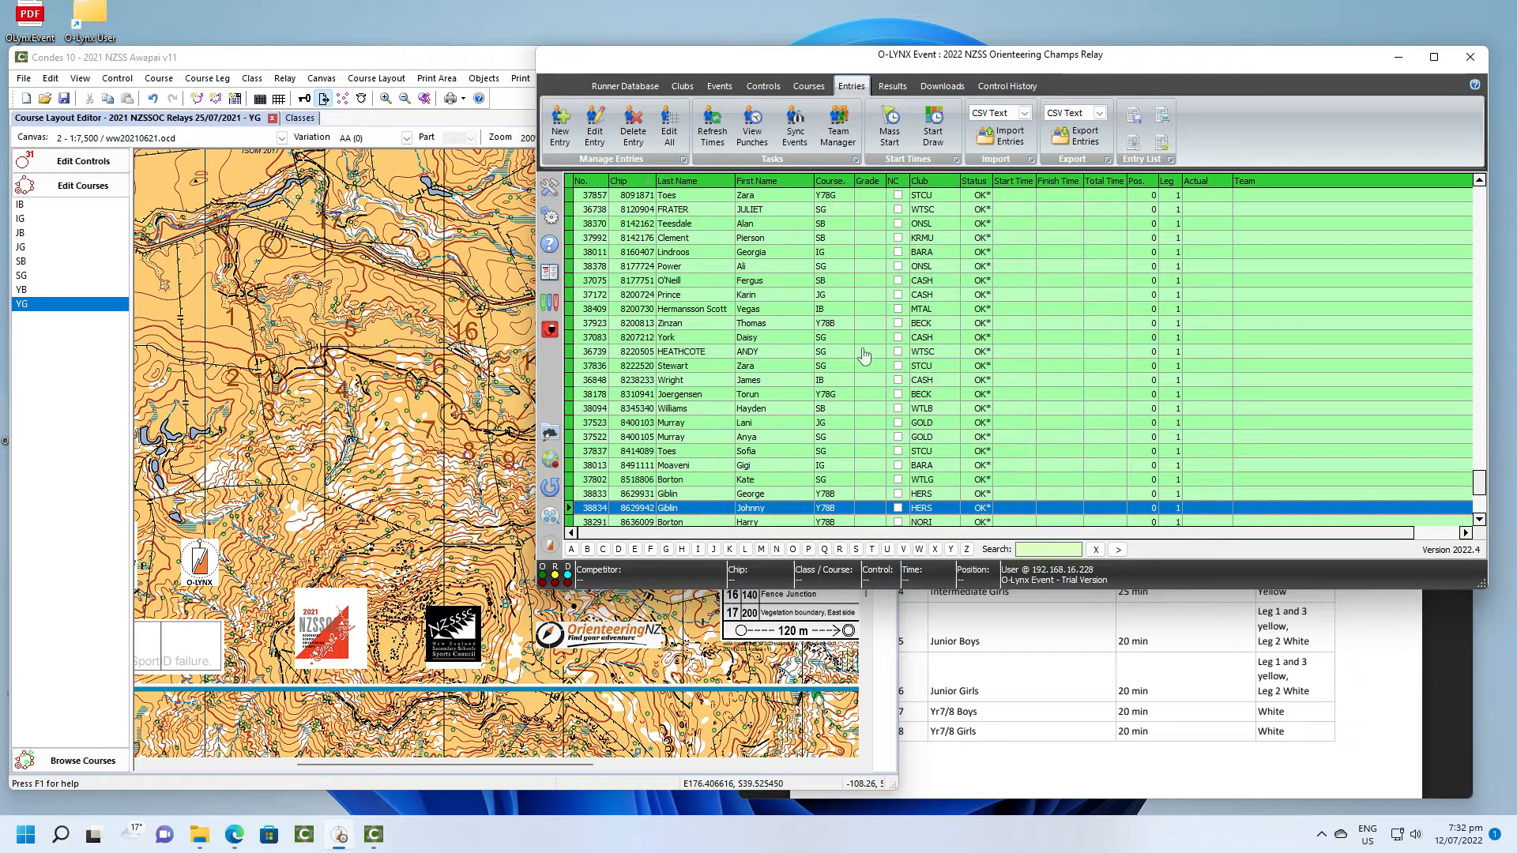
- Open all entries for bulk editing and copy the course codes of every entry
{"action": "scroll", "coordinate": [863, 355], "scroll_direction": "up", "scroll_amount": 8}
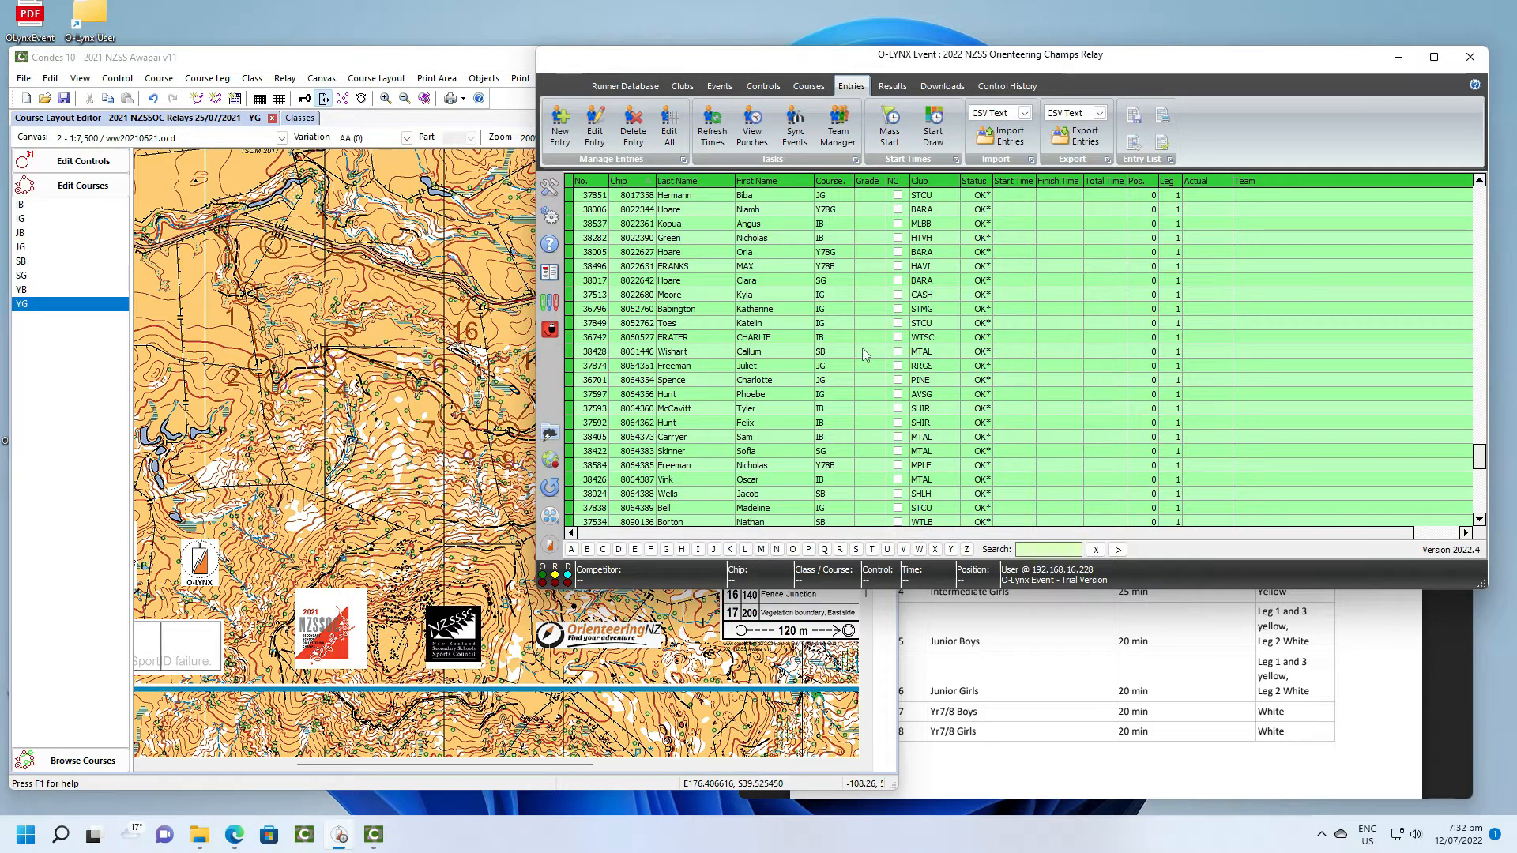
{"action": "left_click", "coordinate": [676, 134]}
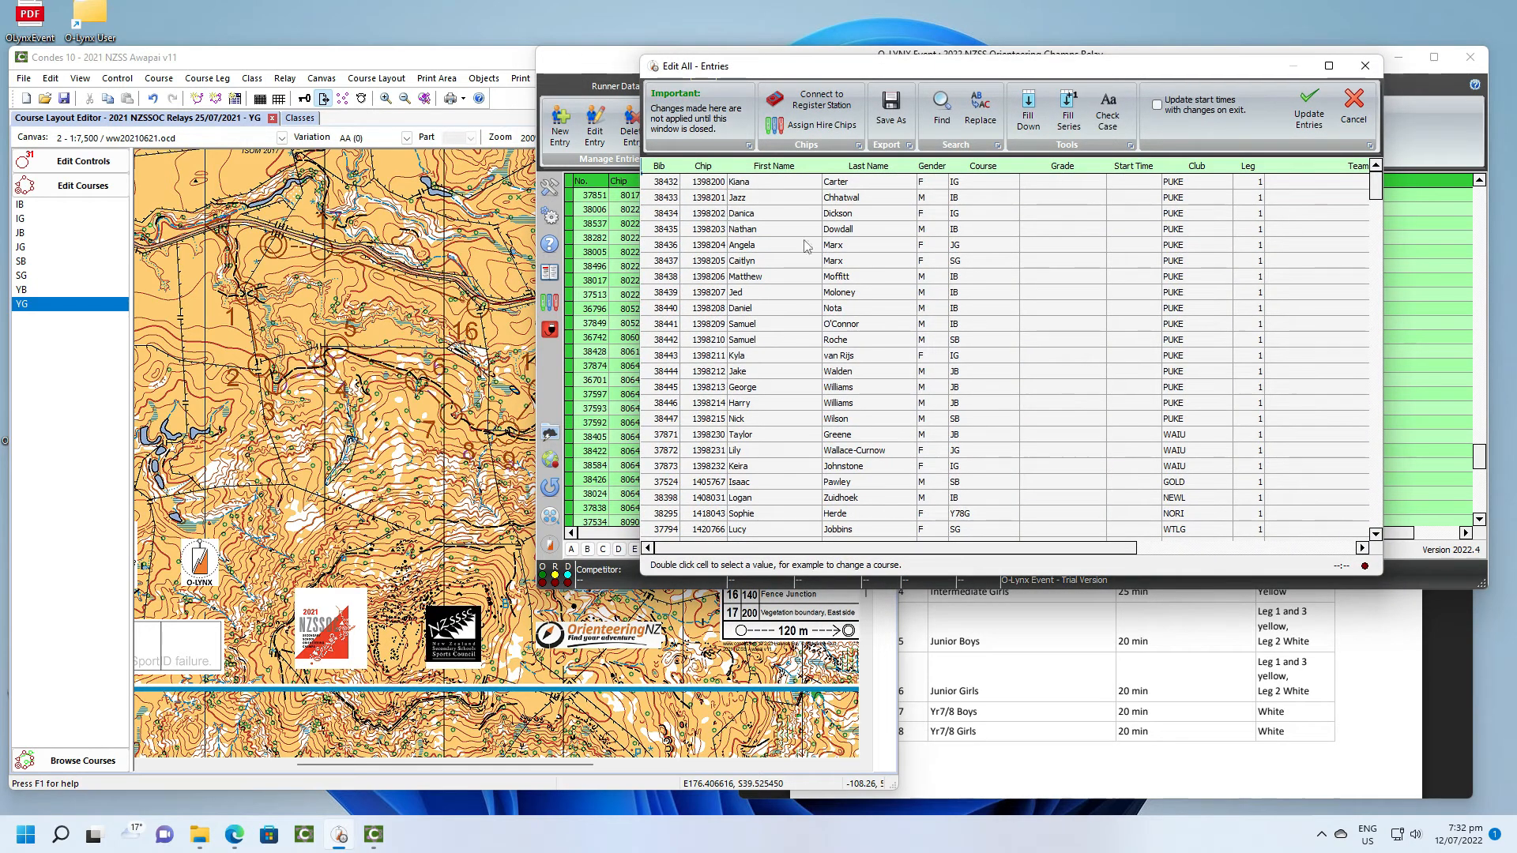
{"action": "left_click", "coordinate": [992, 185]}
{"action": "left_click_drag", "start_coordinate": [987, 185], "coordinate": [987, 352]}
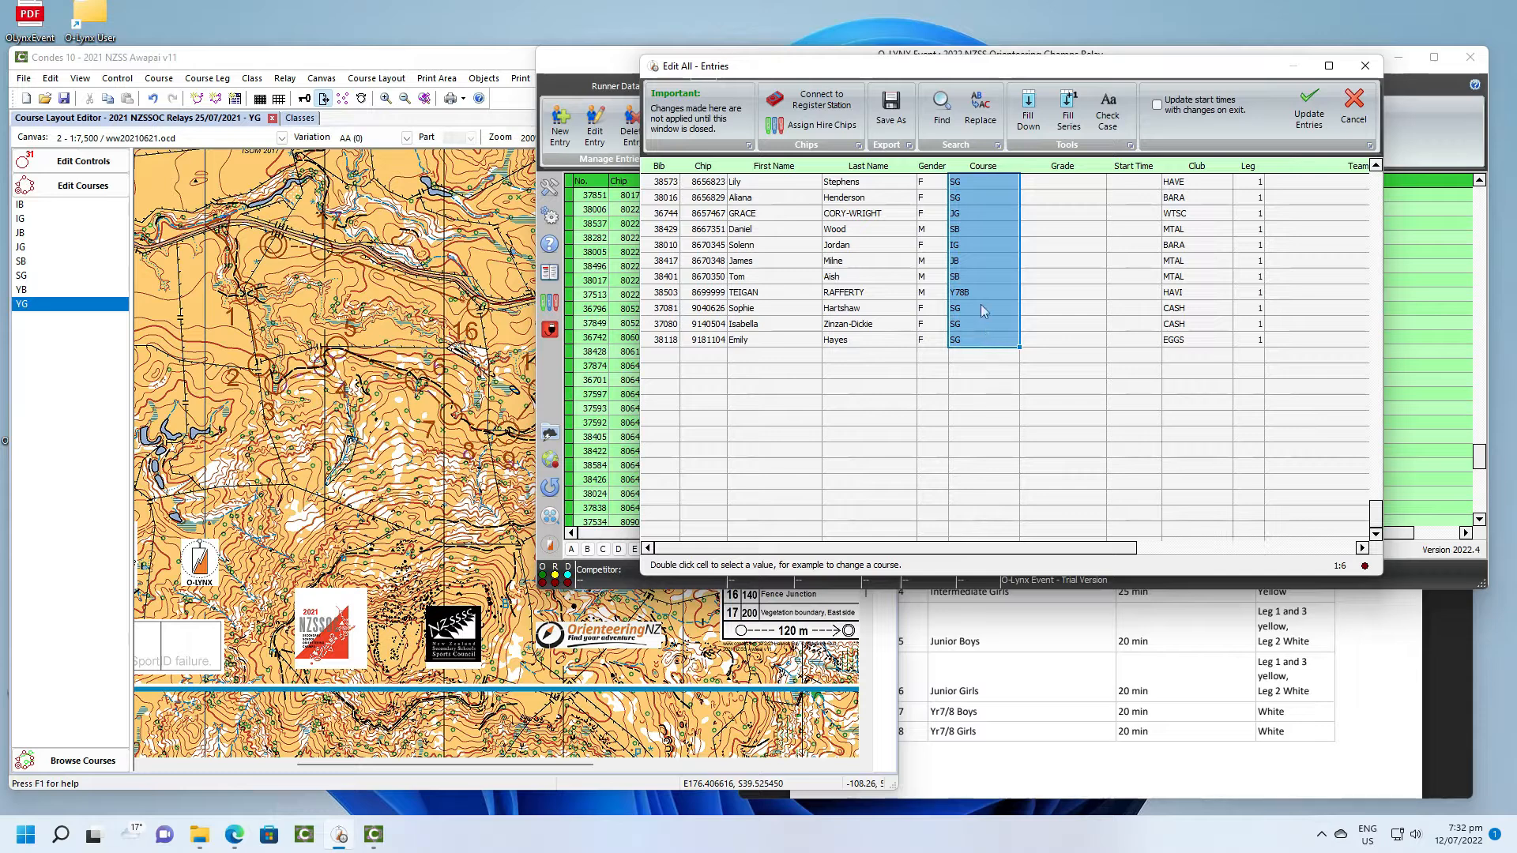
{"action": "right_click", "coordinate": [981, 306]}
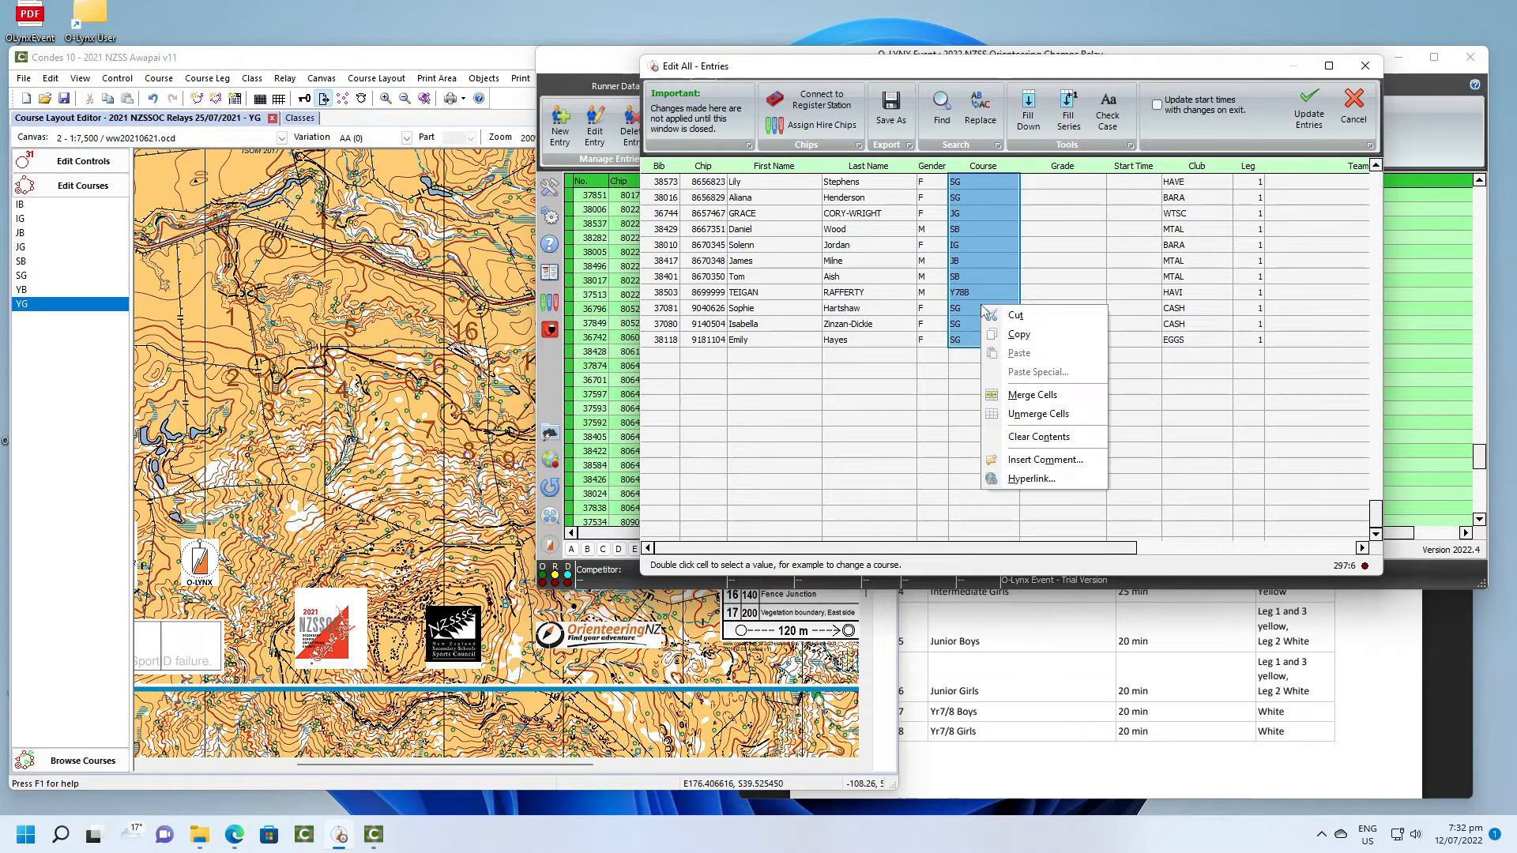
{"action": "left_click", "coordinate": [1015, 336]}
- Paste the copied course codes as grades starting from the first entry and update the entries
{"action": "left_click_drag", "start_coordinate": [1375, 518], "coordinate": [1393, 164]}
{"action": "left_click", "coordinate": [1055, 182]}
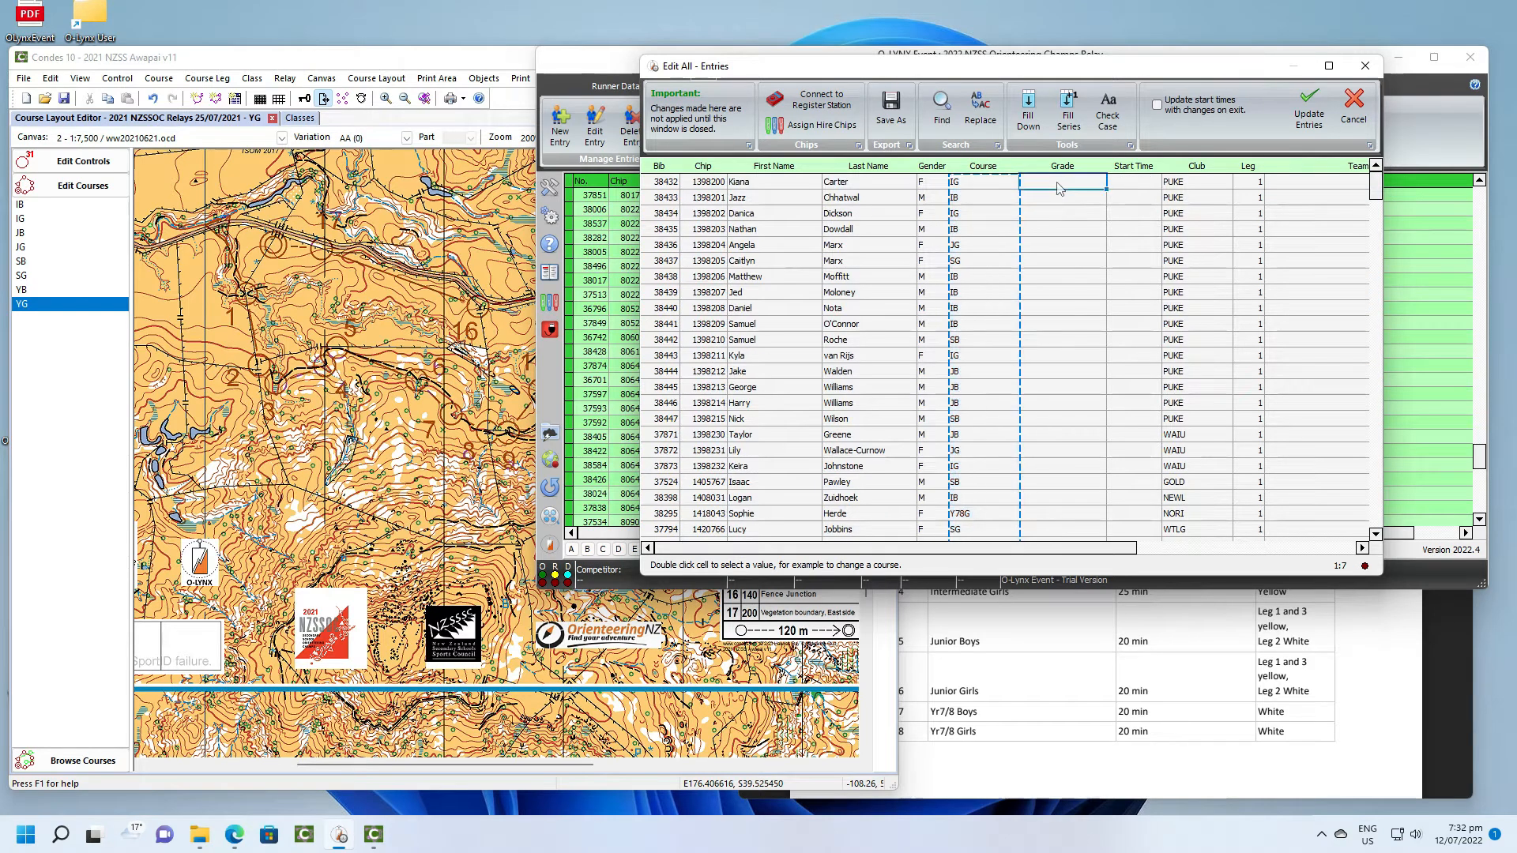
{"action": "right_click", "coordinate": [1056, 182]}
{"action": "left_click", "coordinate": [1094, 230]}
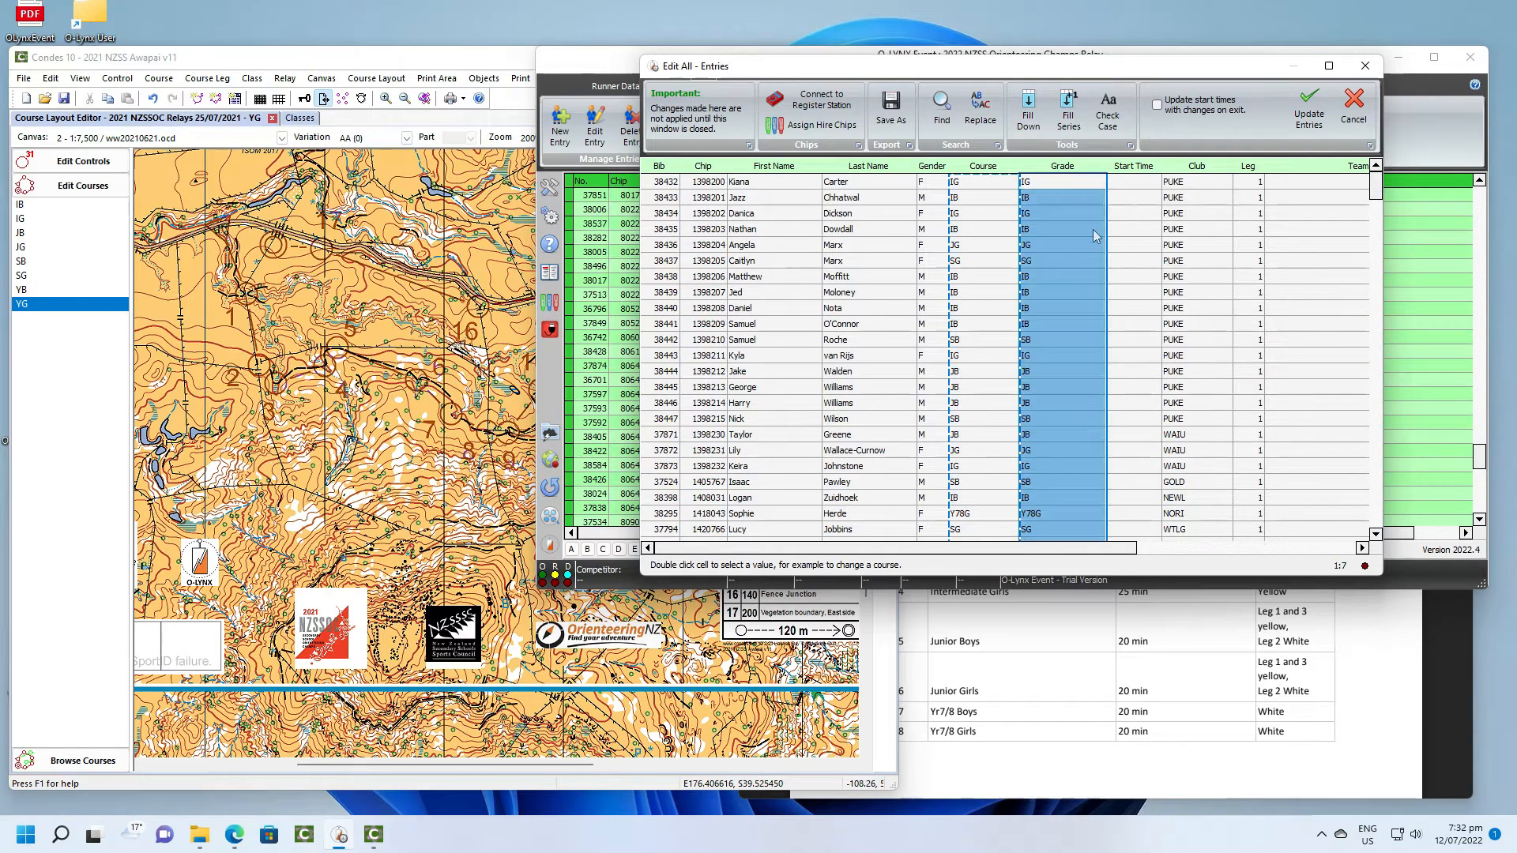
{"action": "left_click", "coordinate": [1307, 114]}
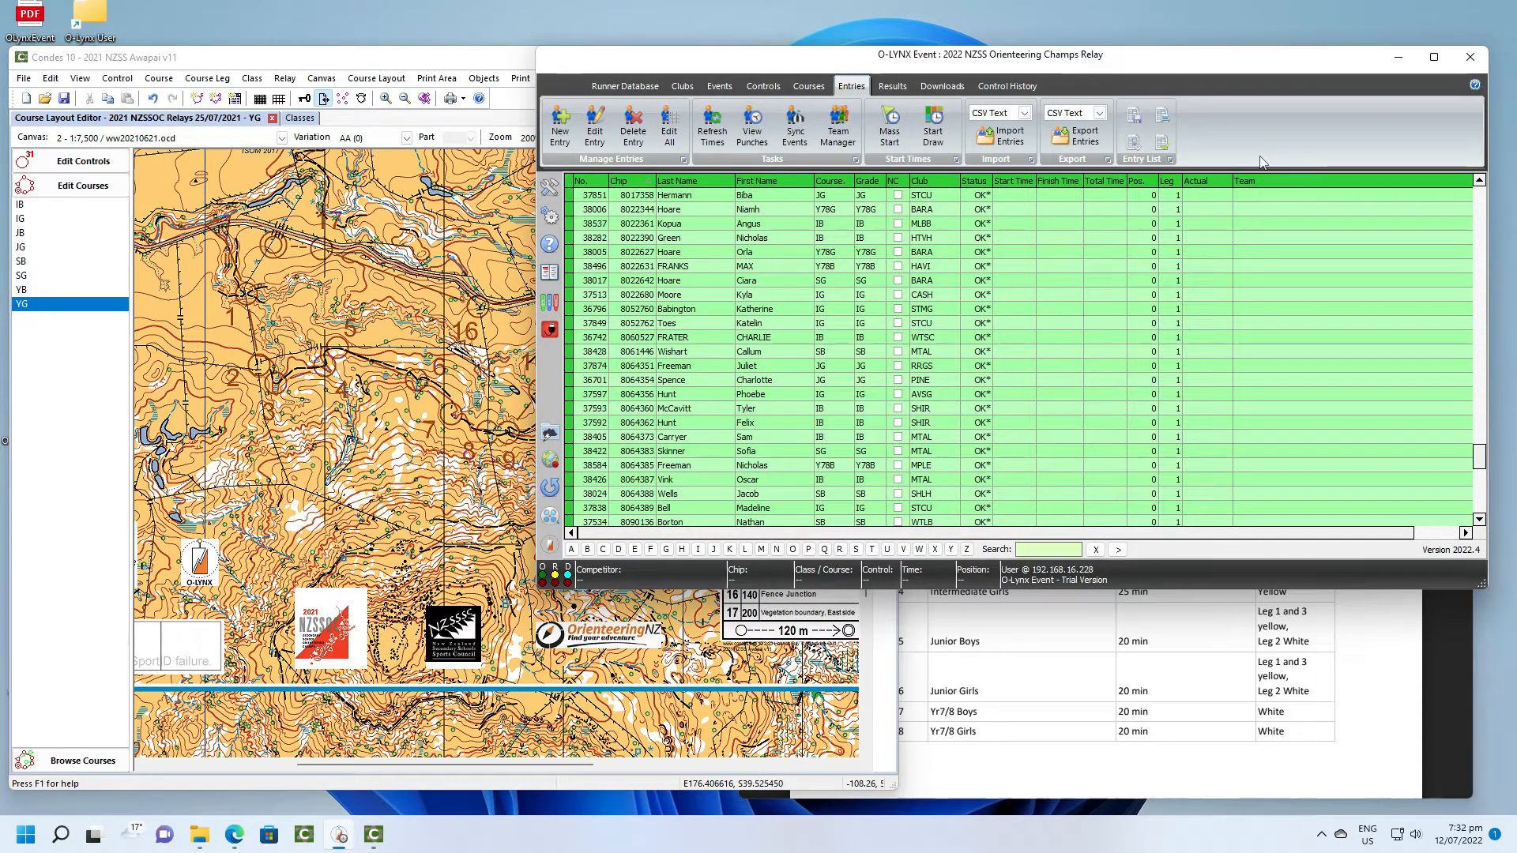
{"action": "scroll", "coordinate": [1136, 216], "scroll_direction": "up", "scroll_amount": 5}
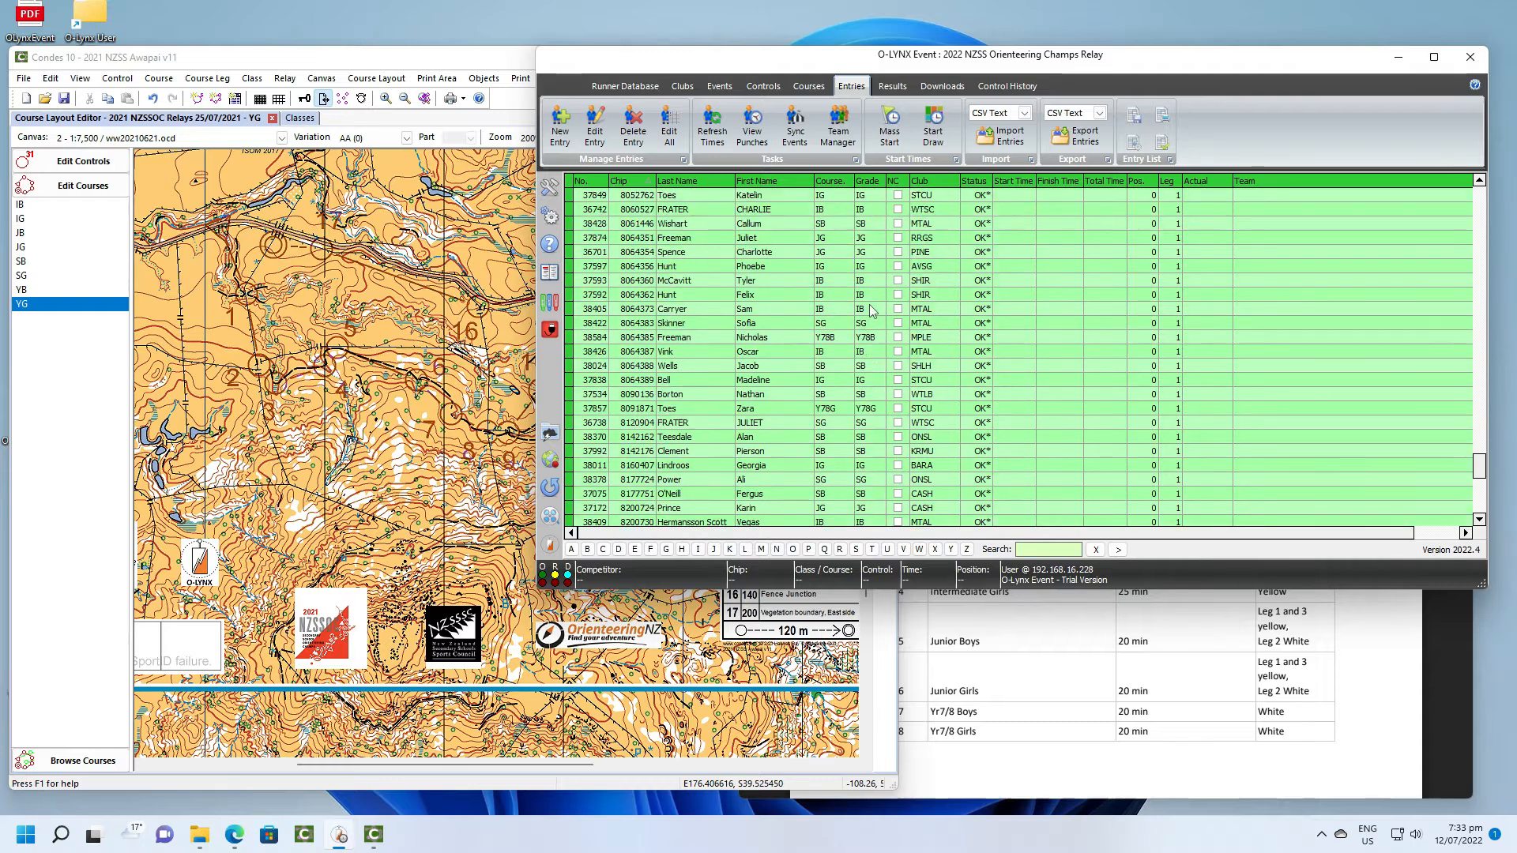
{"action": "scroll", "coordinate": [871, 310], "scroll_direction": "up", "scroll_amount": 4}
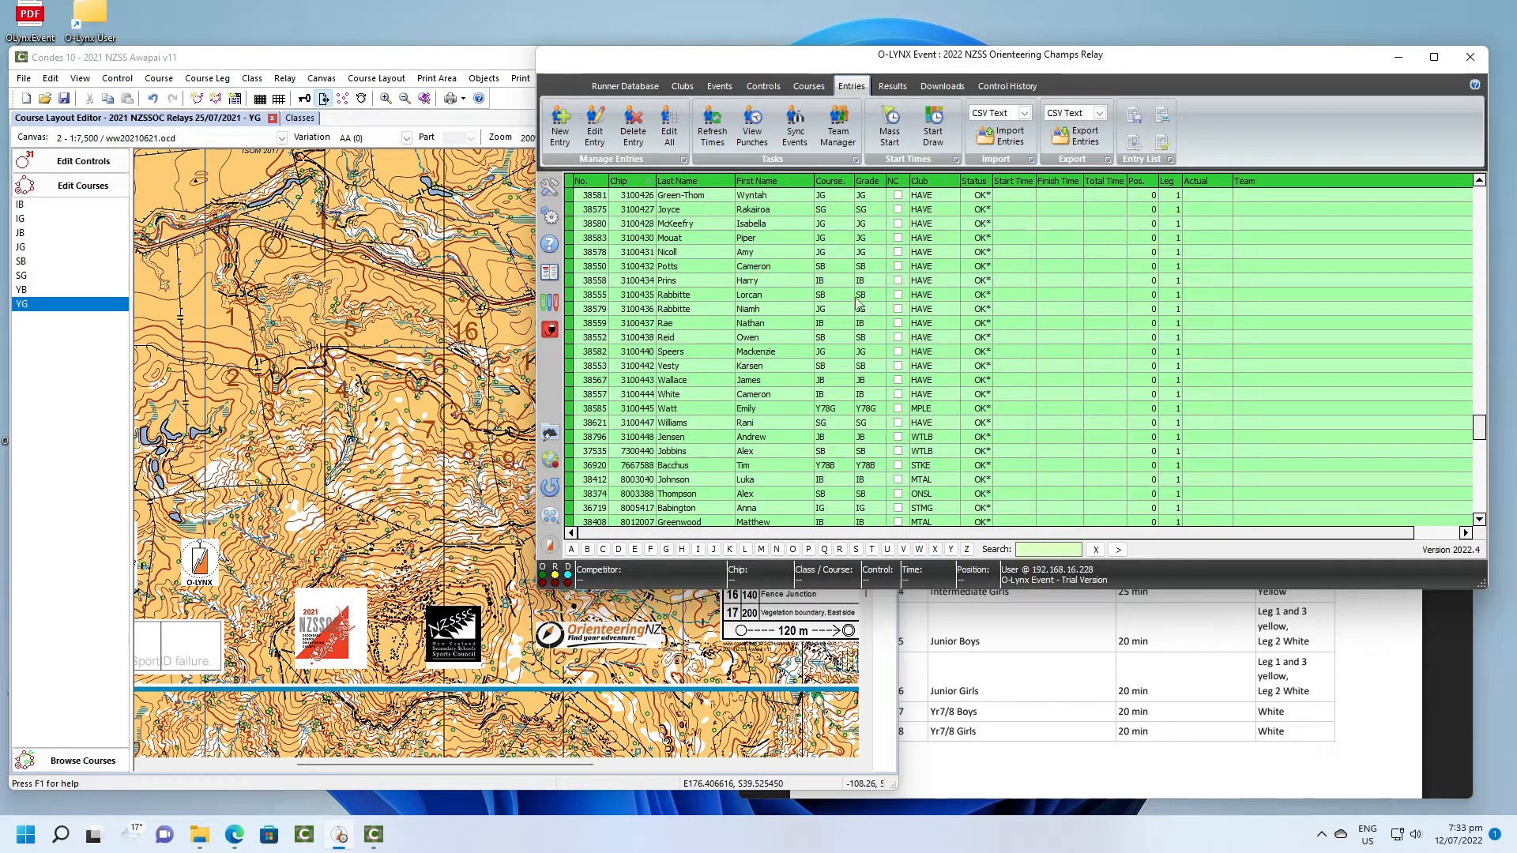
- Add all grade codes from the entry list to the NZSS_S, Sprint and Relay dictionary
{"action": "left_click", "coordinate": [550, 281]}
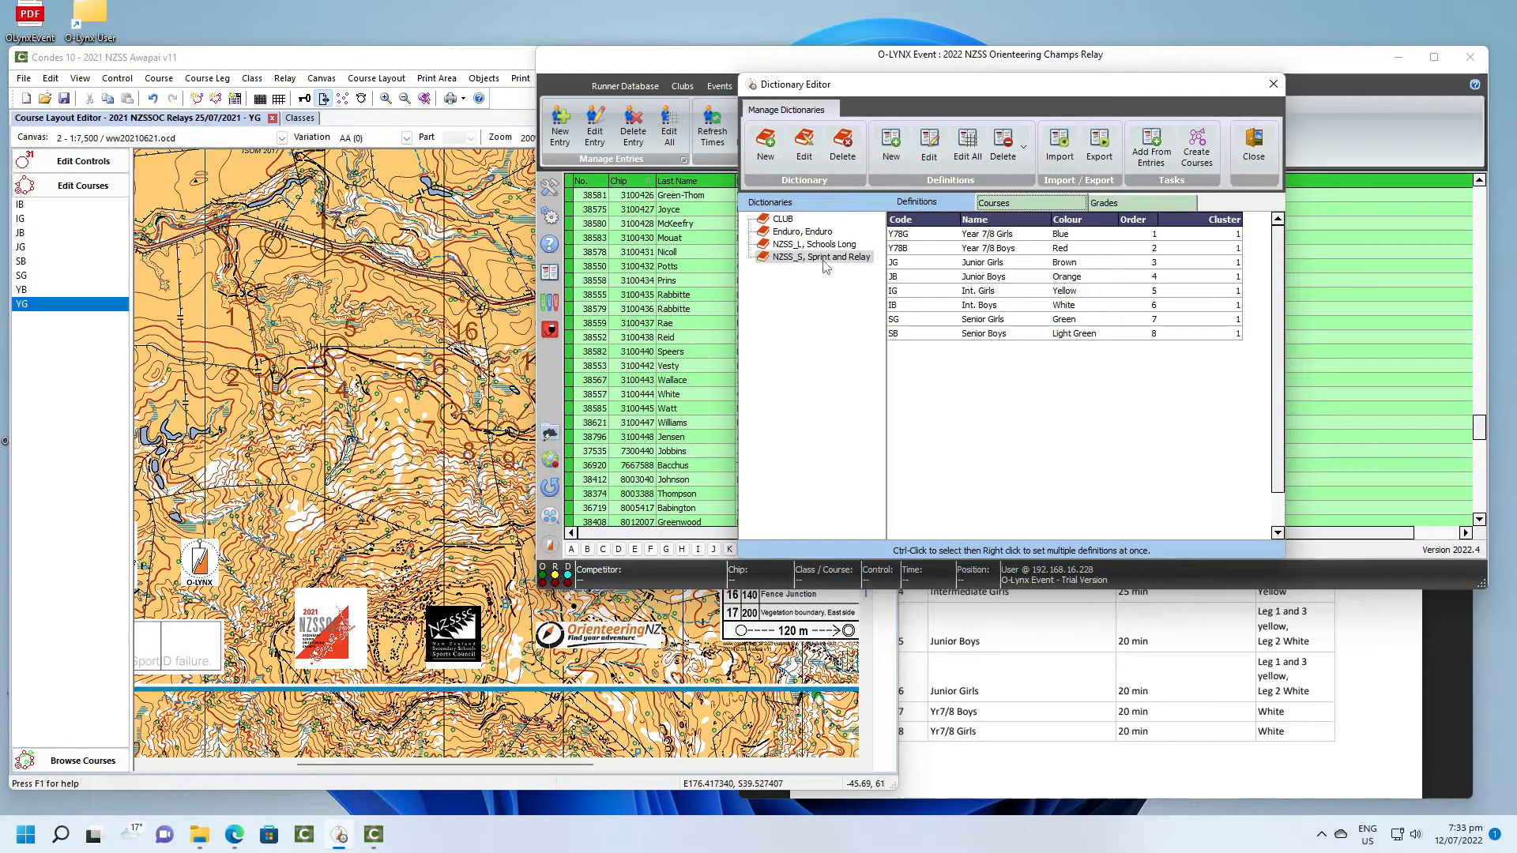
{"action": "left_click", "coordinate": [1154, 207]}
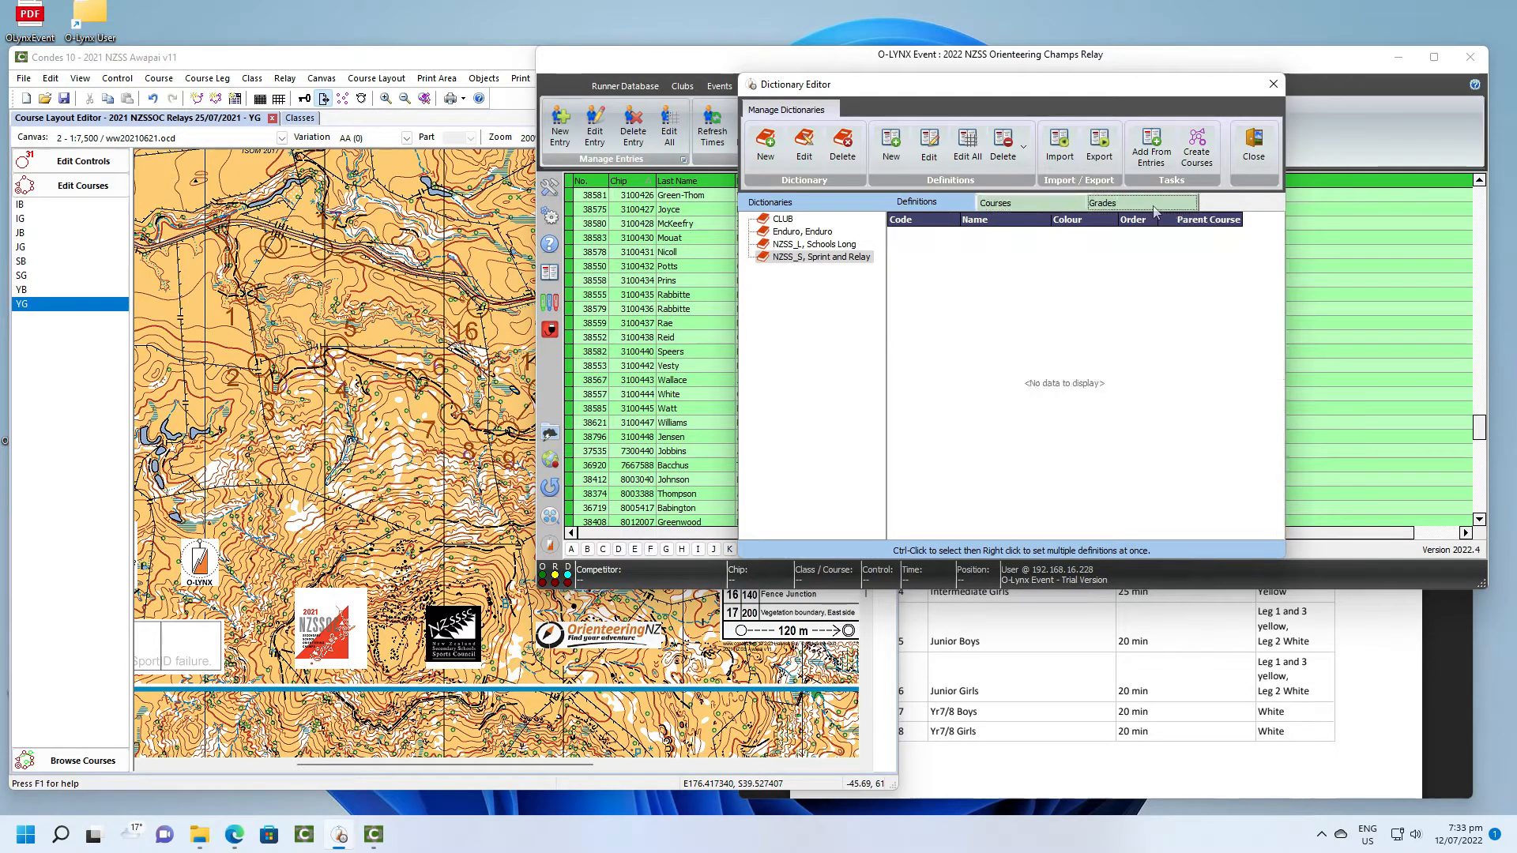
{"action": "left_click", "coordinate": [1151, 146]}
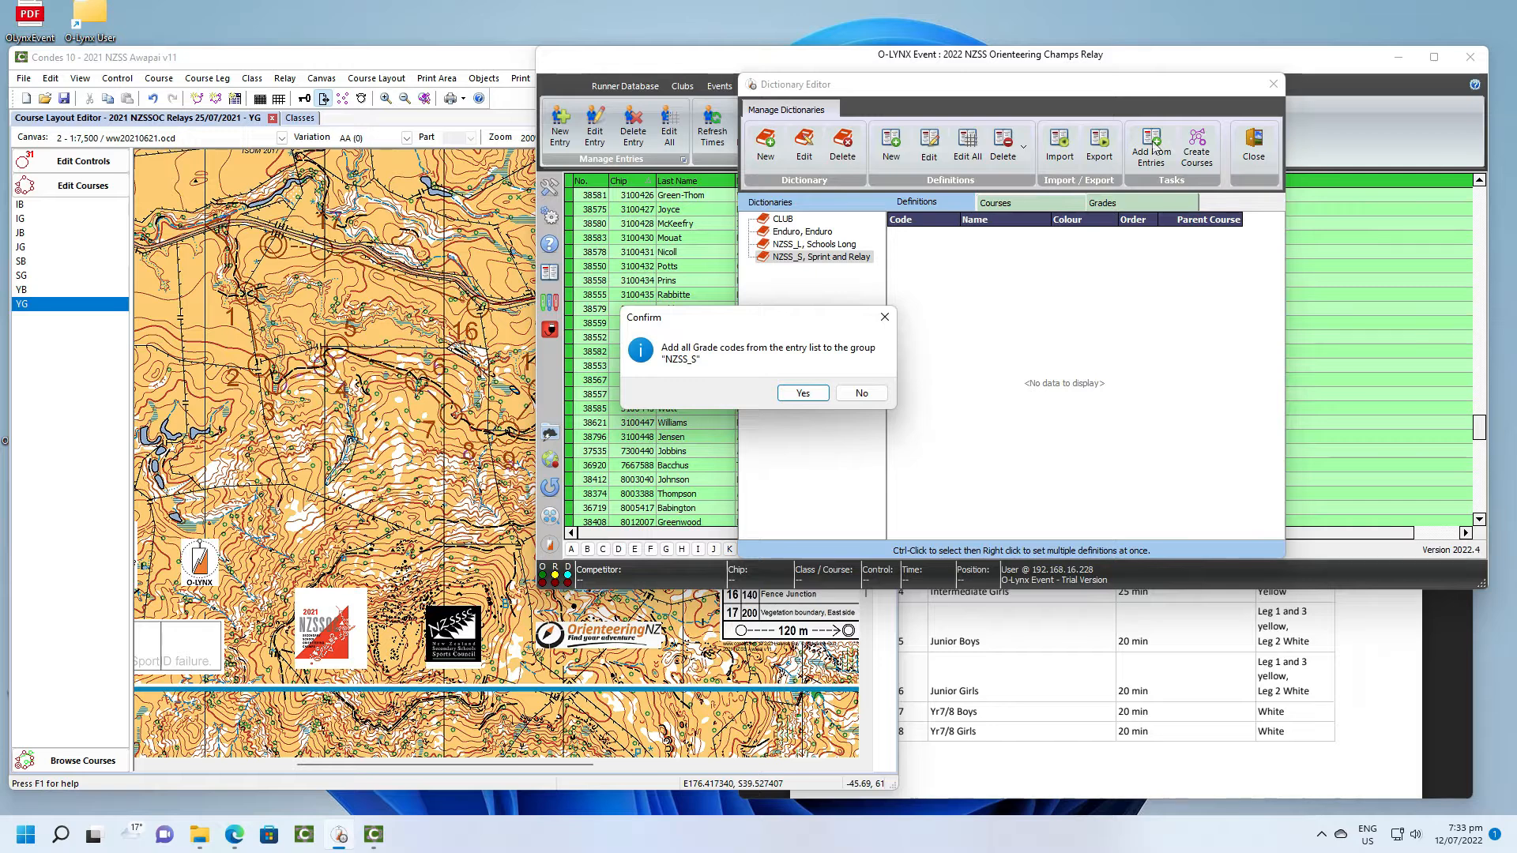
{"action": "left_click", "coordinate": [815, 398]}
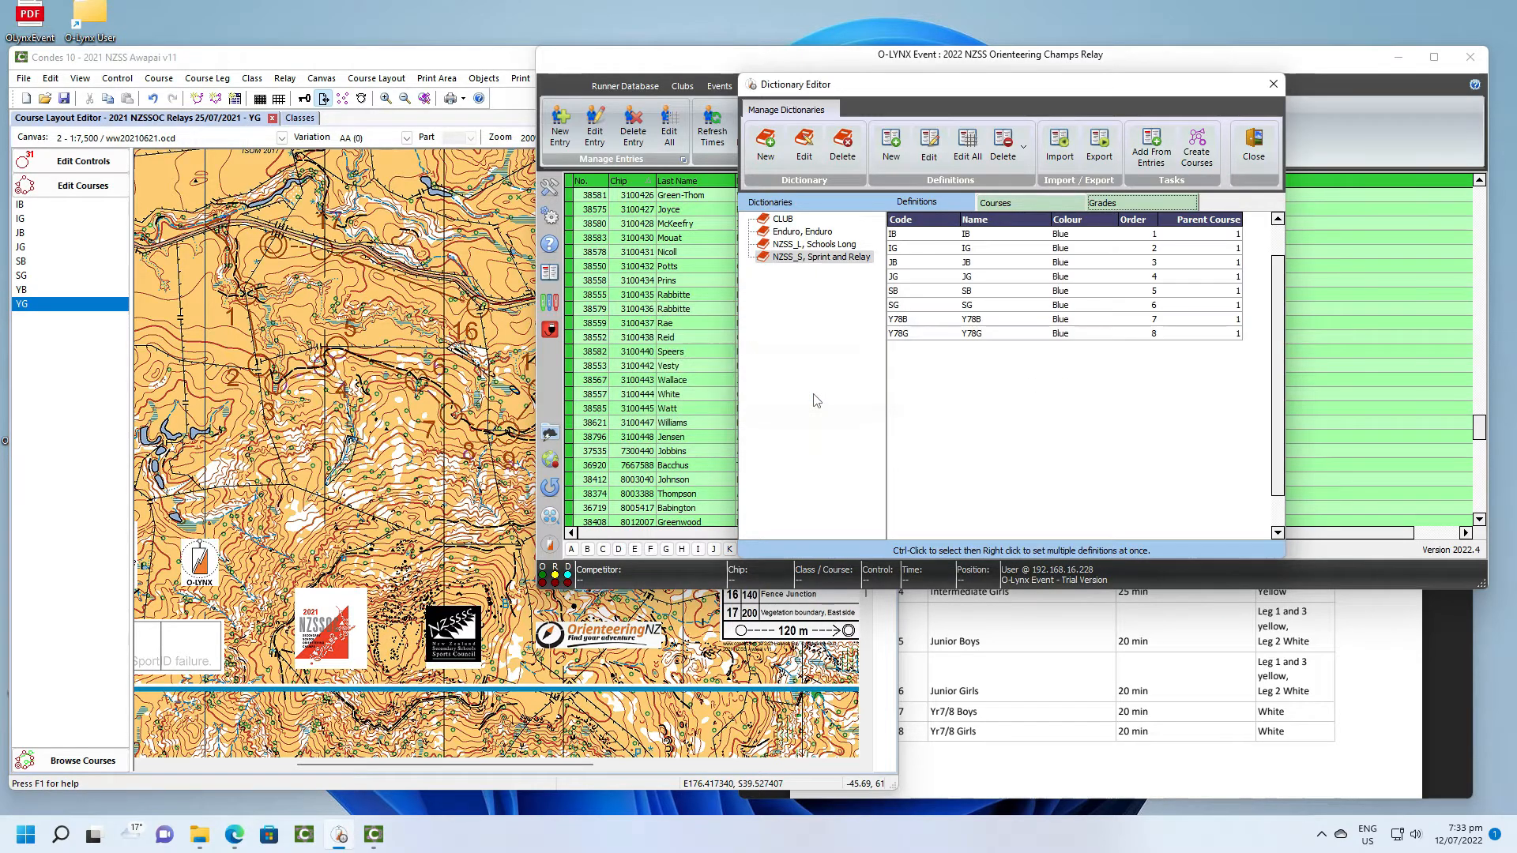
{"action": "left_click", "coordinate": [982, 235]}
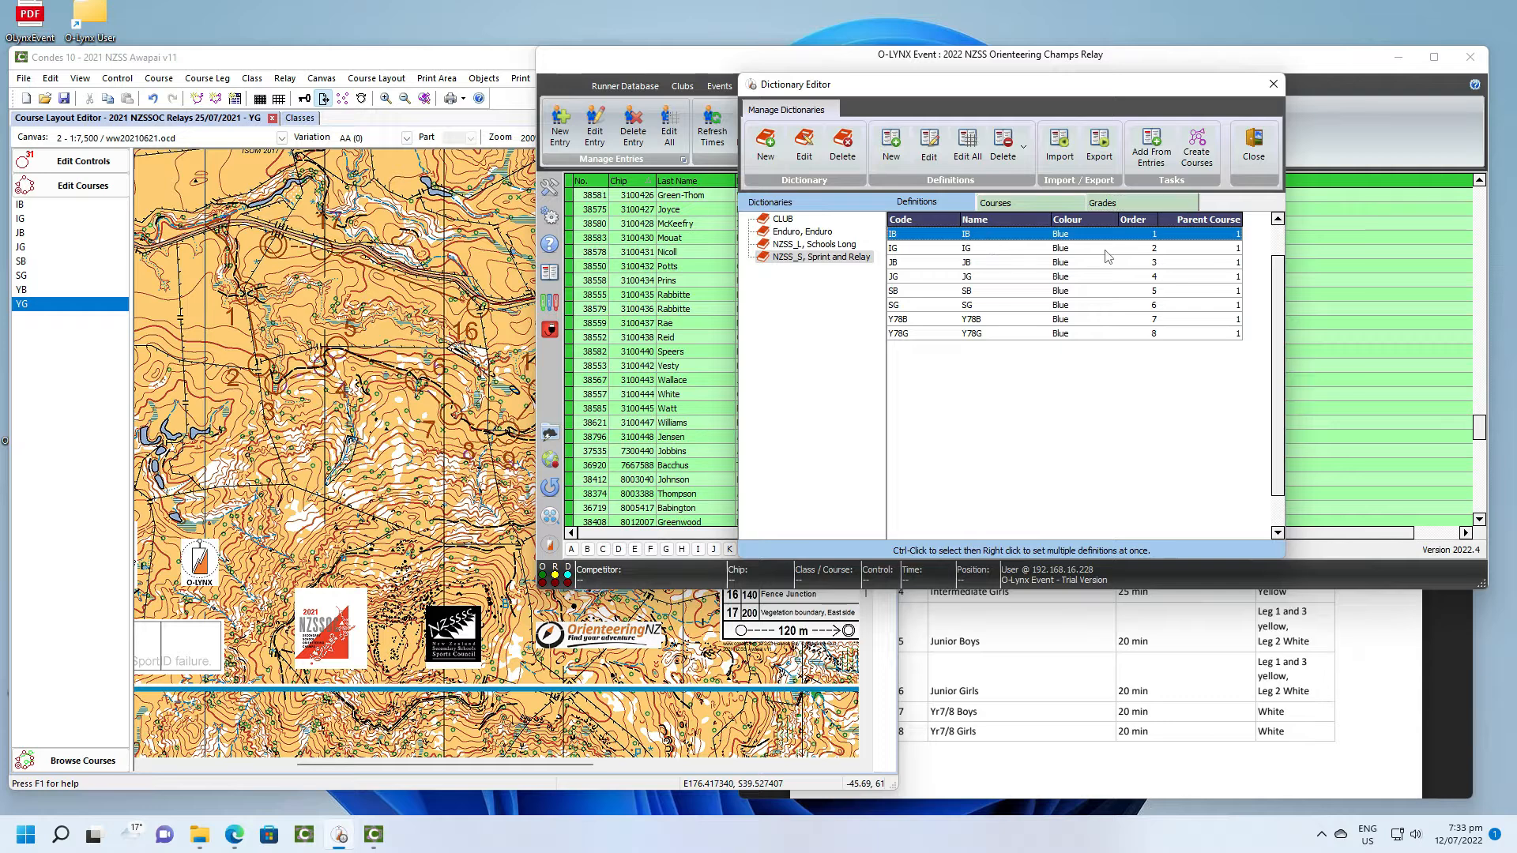
- Copy the eight course names from the NZSS_S course definitions, leaving the definitions themselves unedited
{"action": "left_click", "coordinate": [1042, 208]}
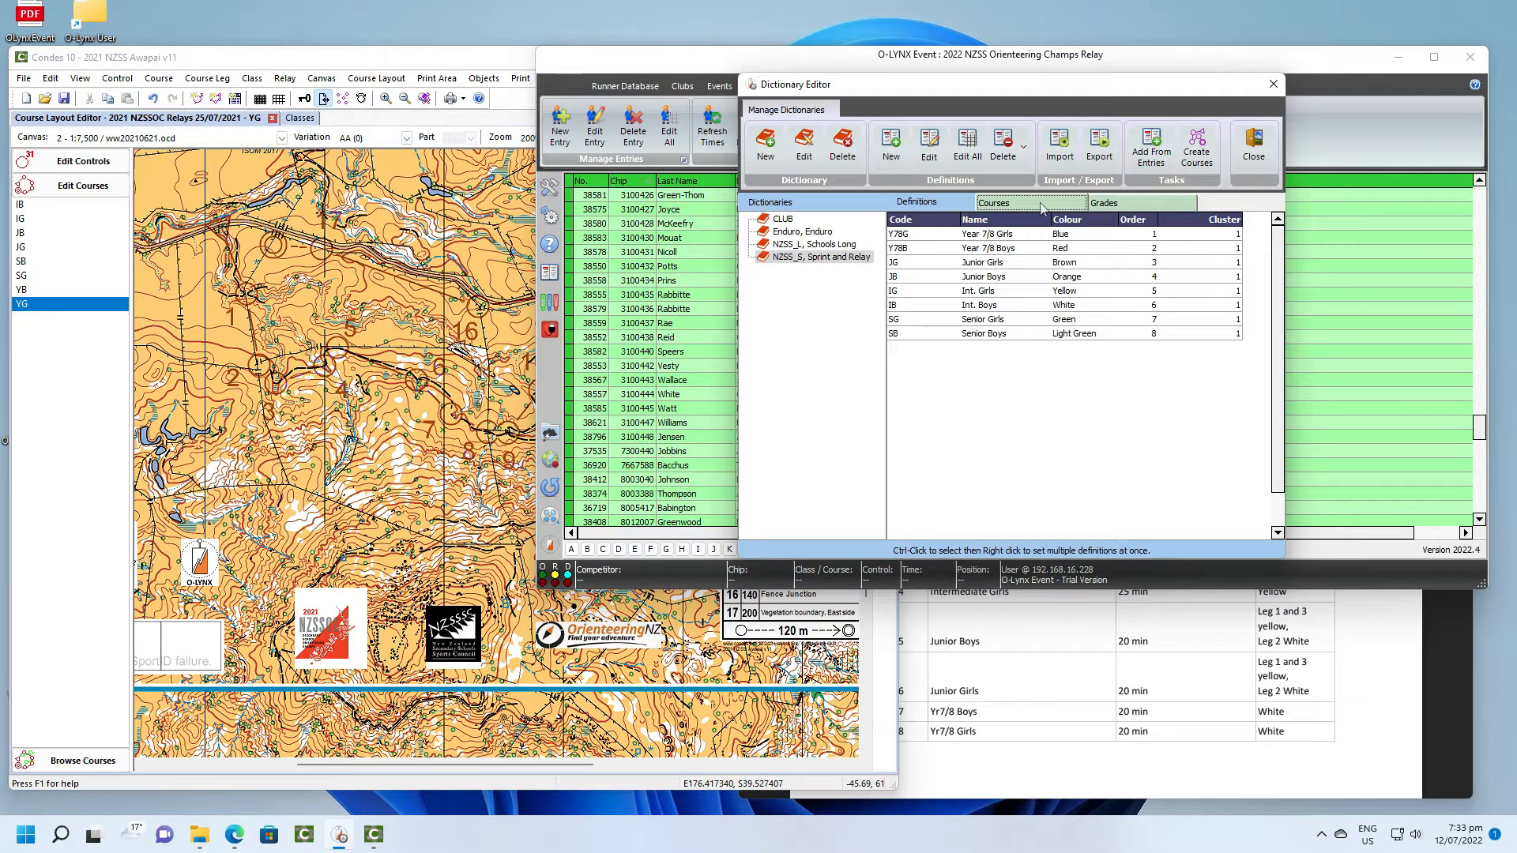
{"action": "left_click", "coordinate": [968, 149]}
{"action": "left_click_drag", "start_coordinate": [888, 189], "coordinate": [893, 292]}
{"action": "right_click", "coordinate": [886, 268]}
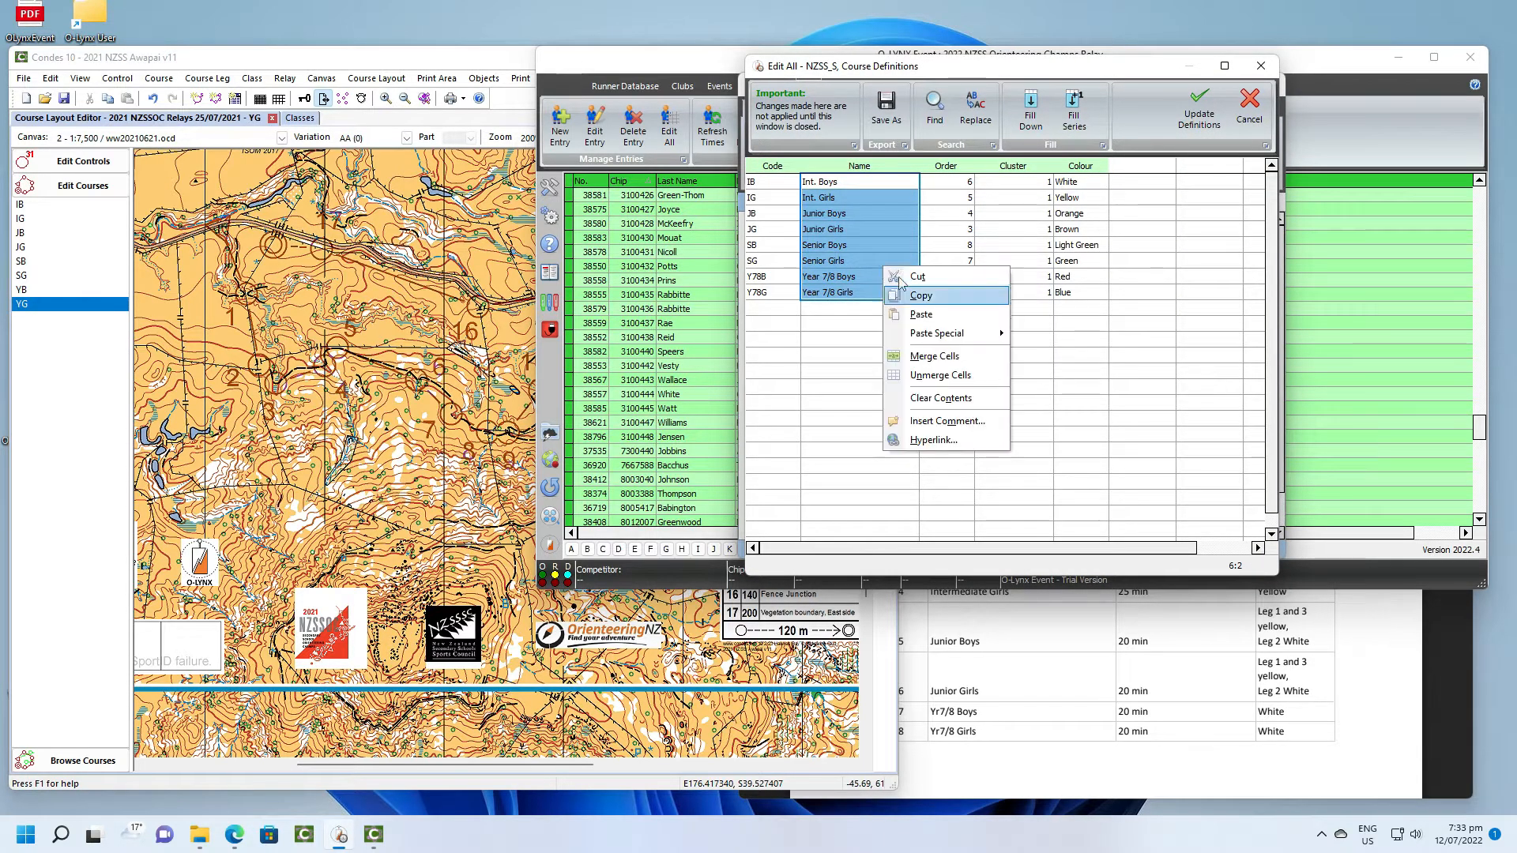
{"action": "left_click", "coordinate": [919, 296]}
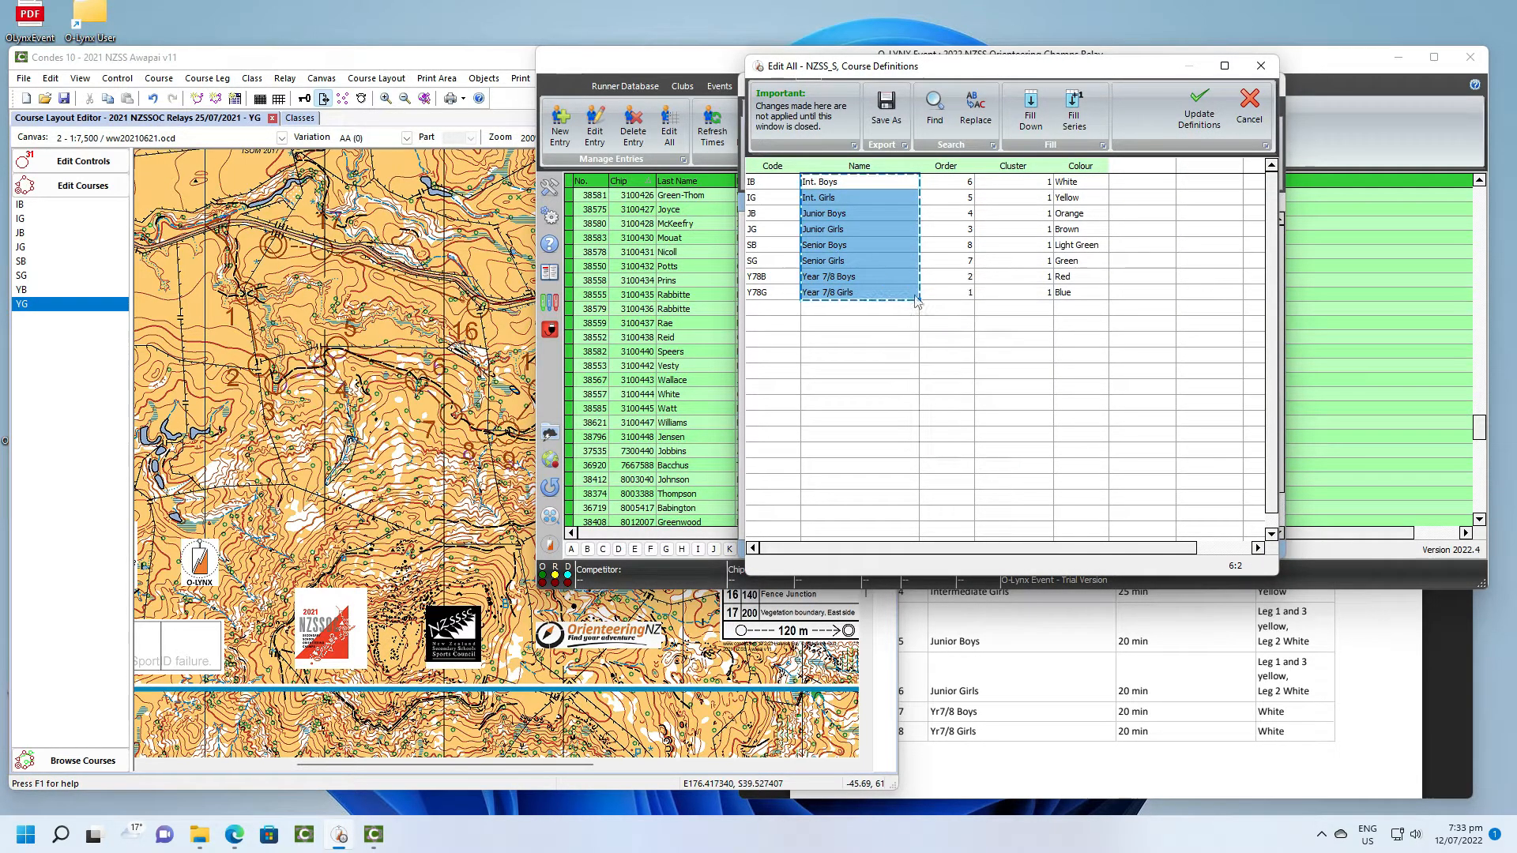
{"action": "left_click", "coordinate": [1249, 106]}
- Paste the copied course names over the names in the NZSS_S grade definitions
{"action": "left_click", "coordinate": [1102, 203]}
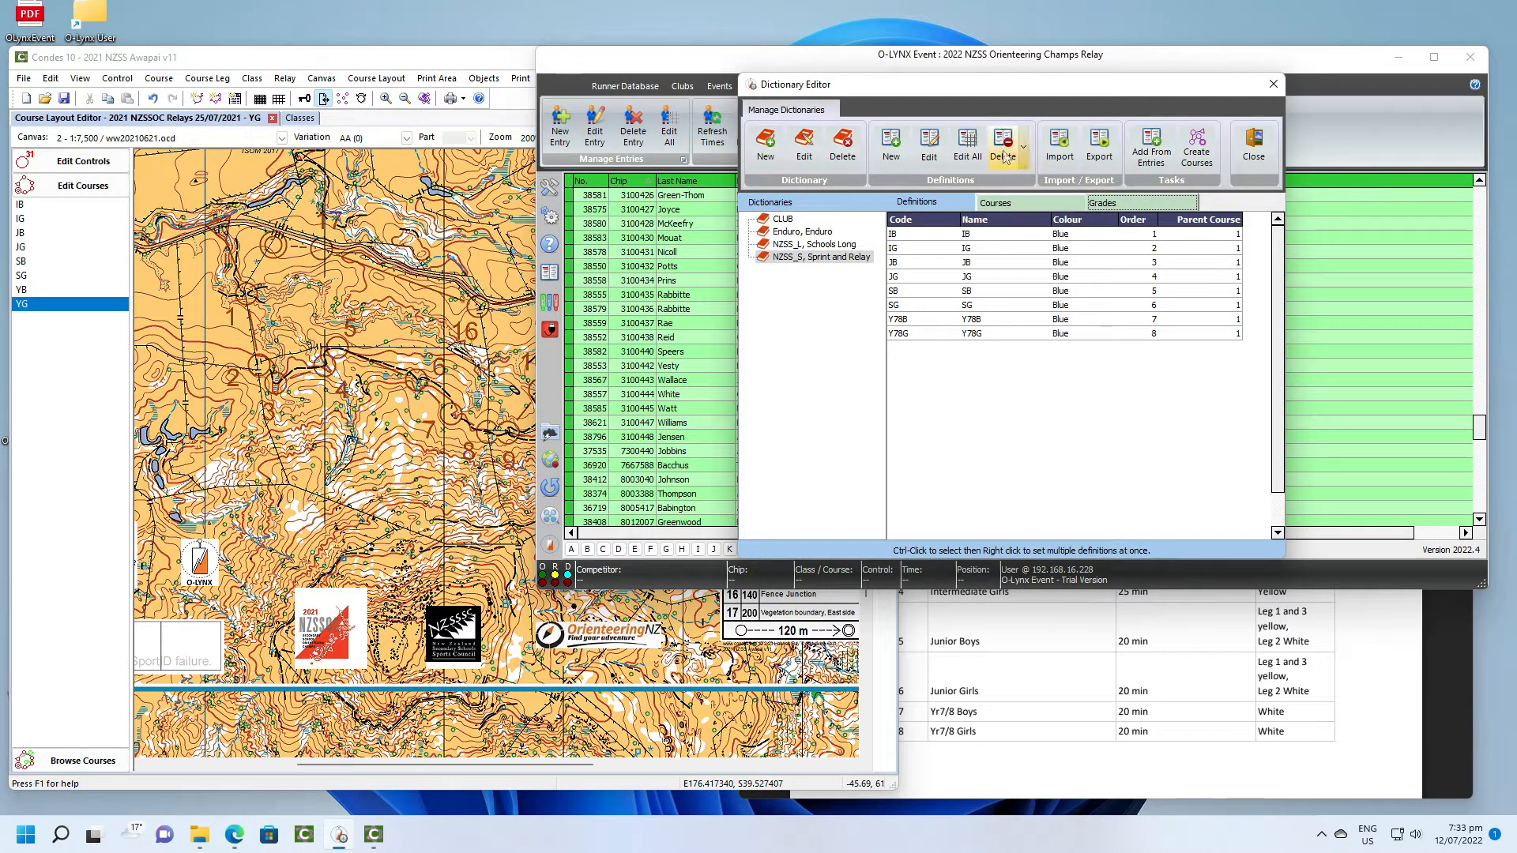
{"action": "left_click", "coordinate": [967, 146]}
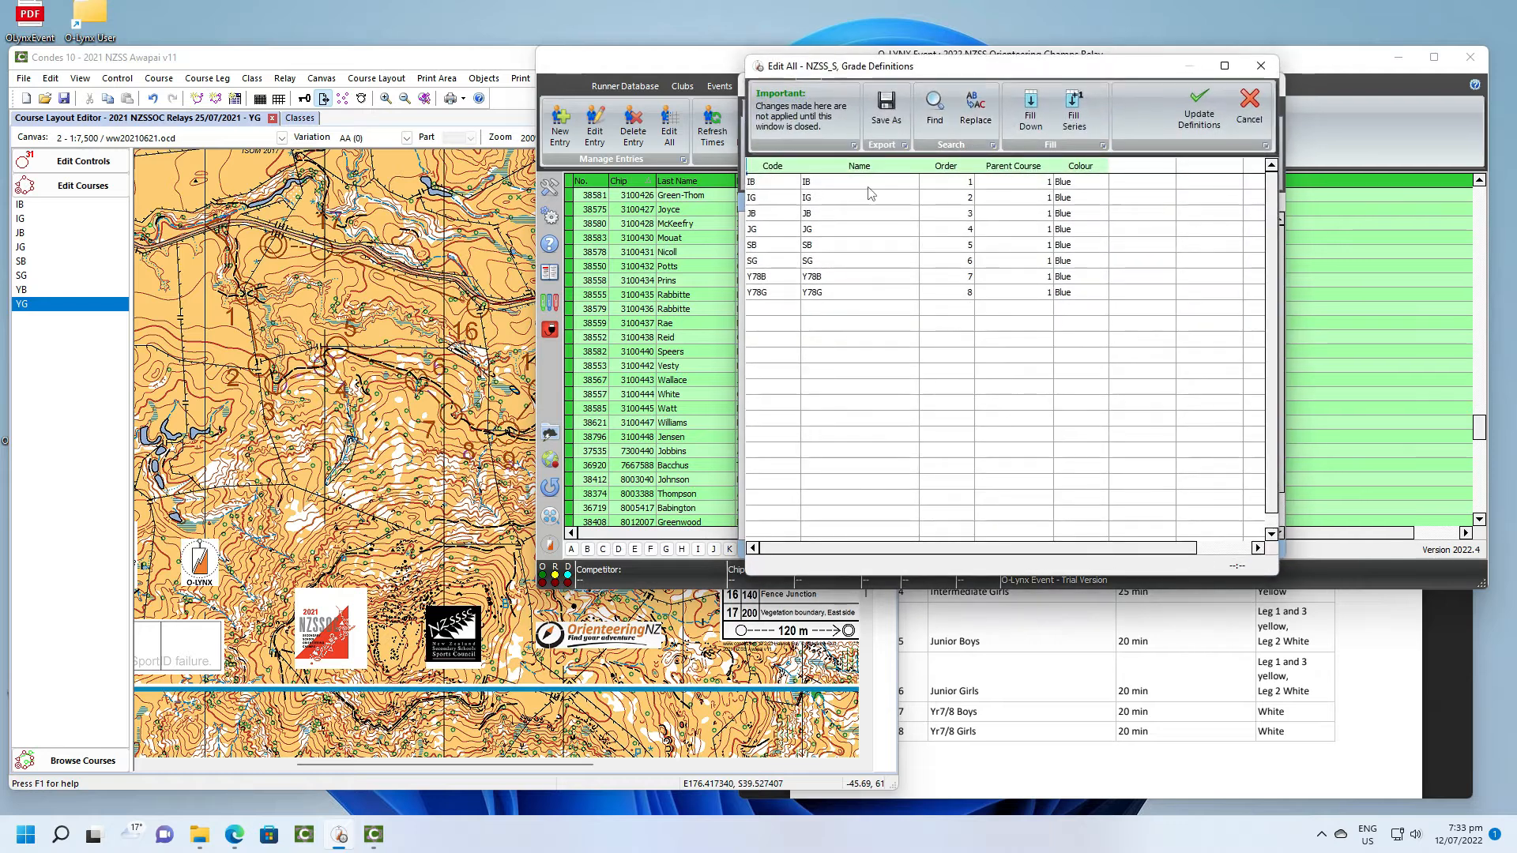
{"action": "left_click", "coordinate": [870, 185]}
{"action": "right_click", "coordinate": [869, 183]}
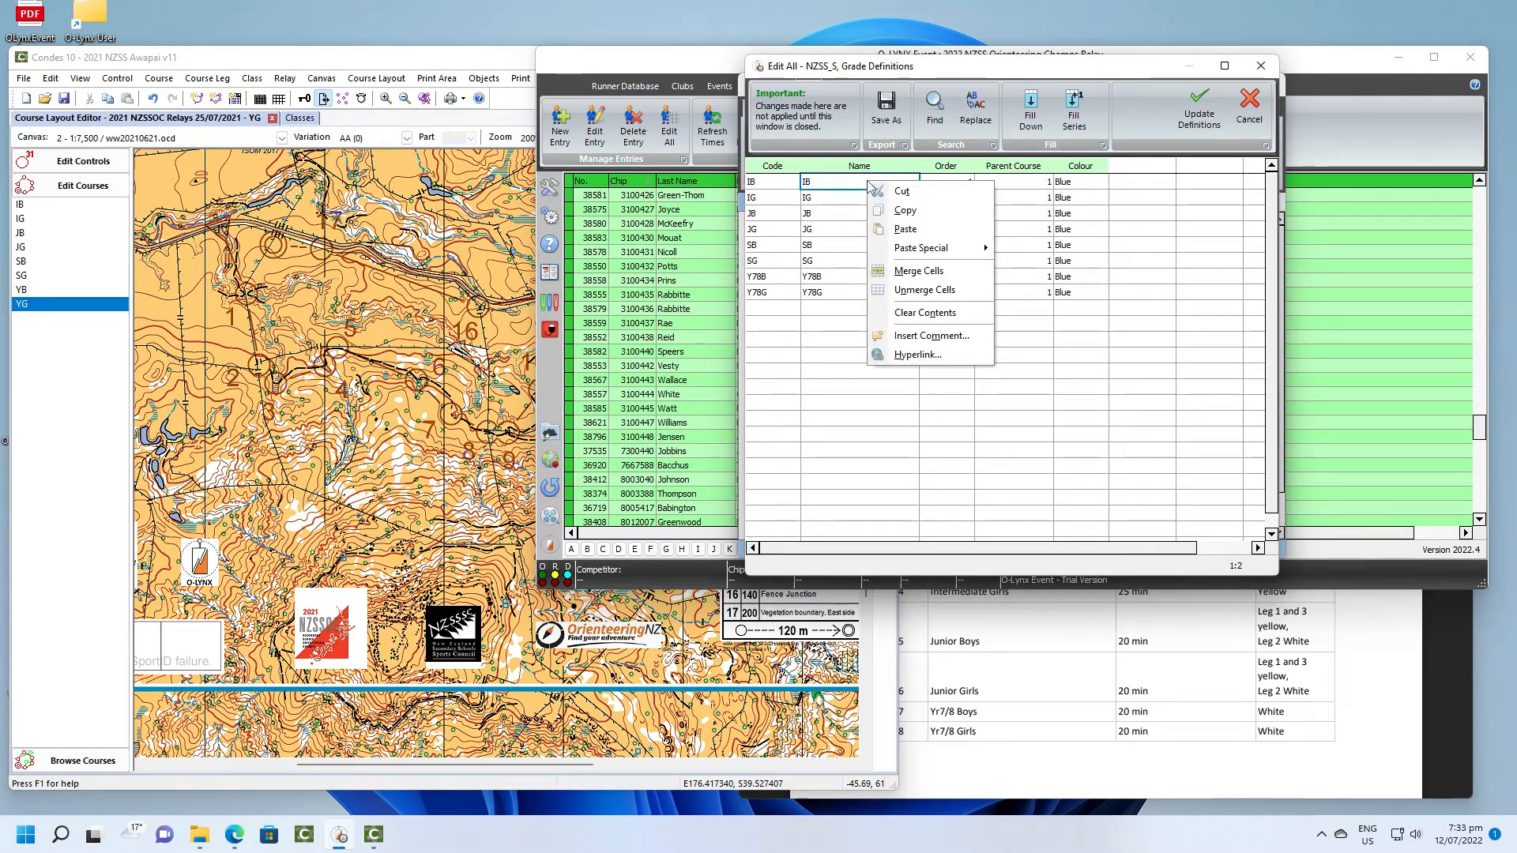
{"action": "left_click", "coordinate": [901, 235]}
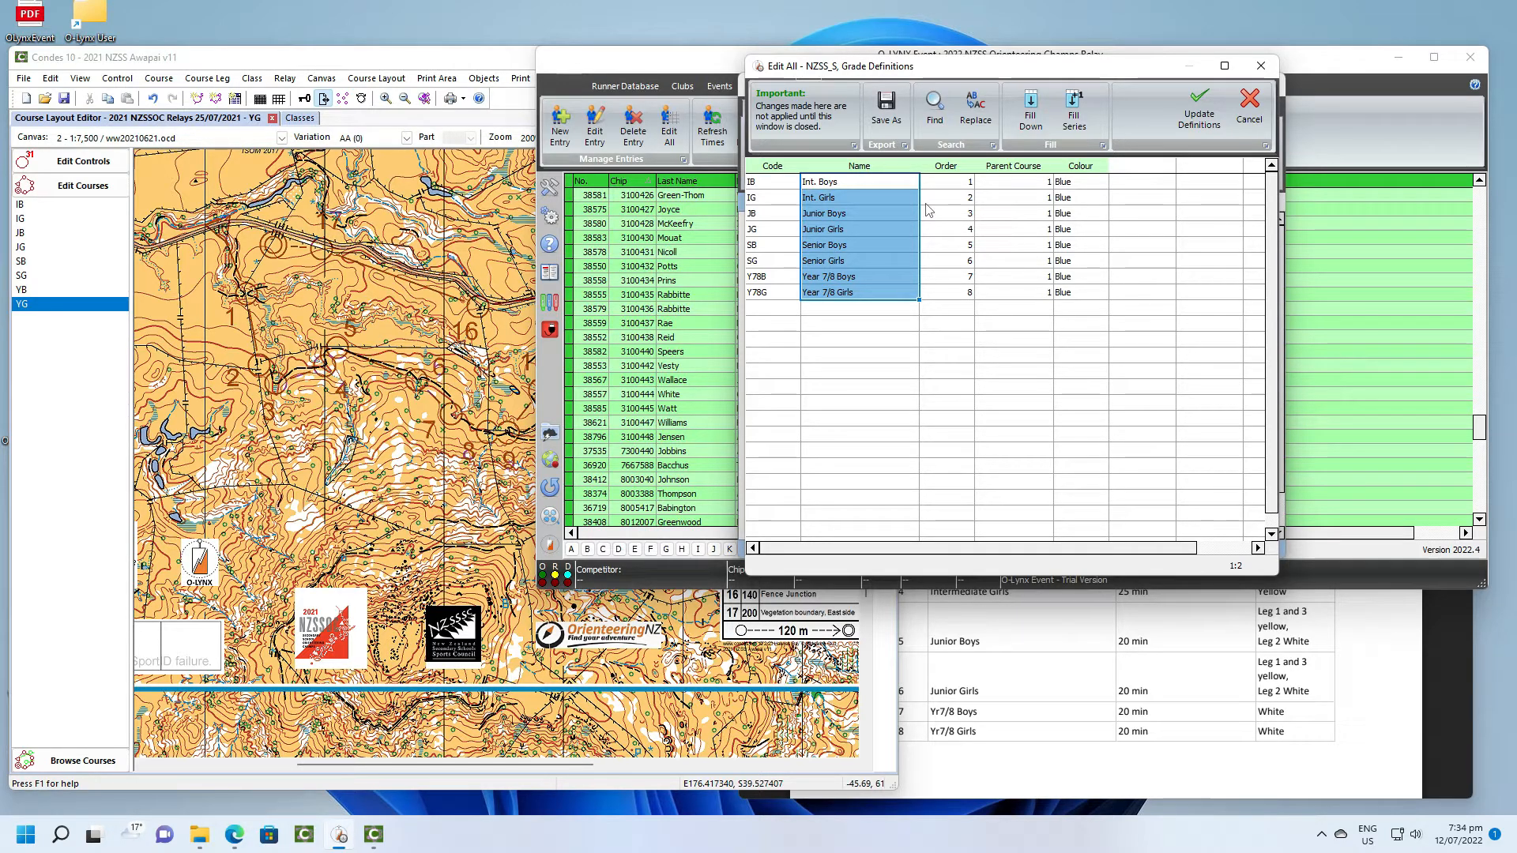
- Set the grade order to Y78G 1, Y78B 2, JG 3, JB 4, IG 5, IB 6, SG 7, SB 8 and update the definitions
{"action": "left_click", "coordinate": [960, 283]}
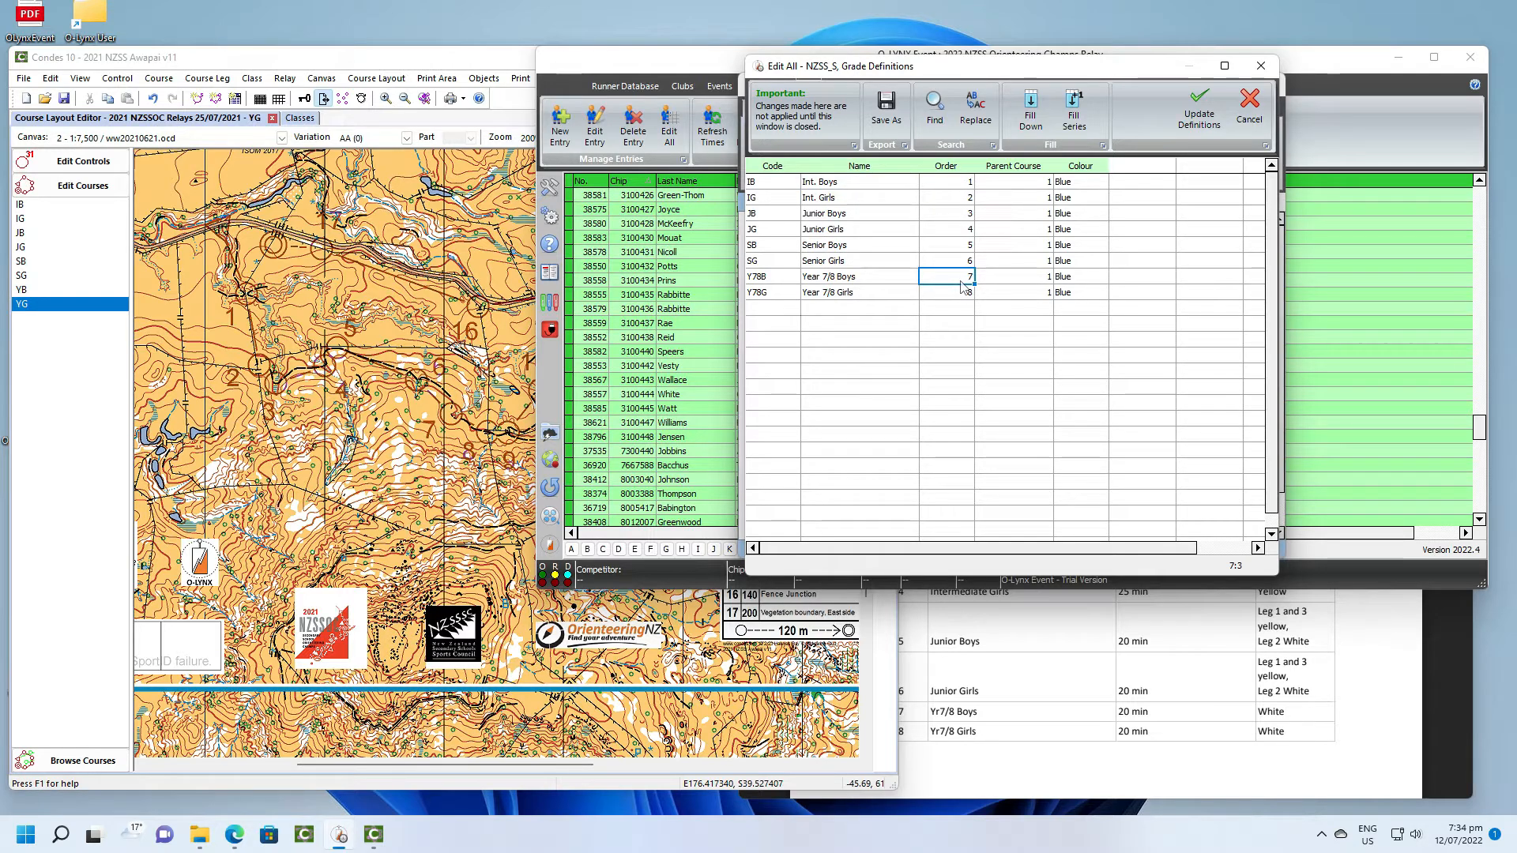
{"action": "type", "text": "1"}
{"action": "left_click", "coordinate": [958, 294]}
{"action": "type", "text": "2"}
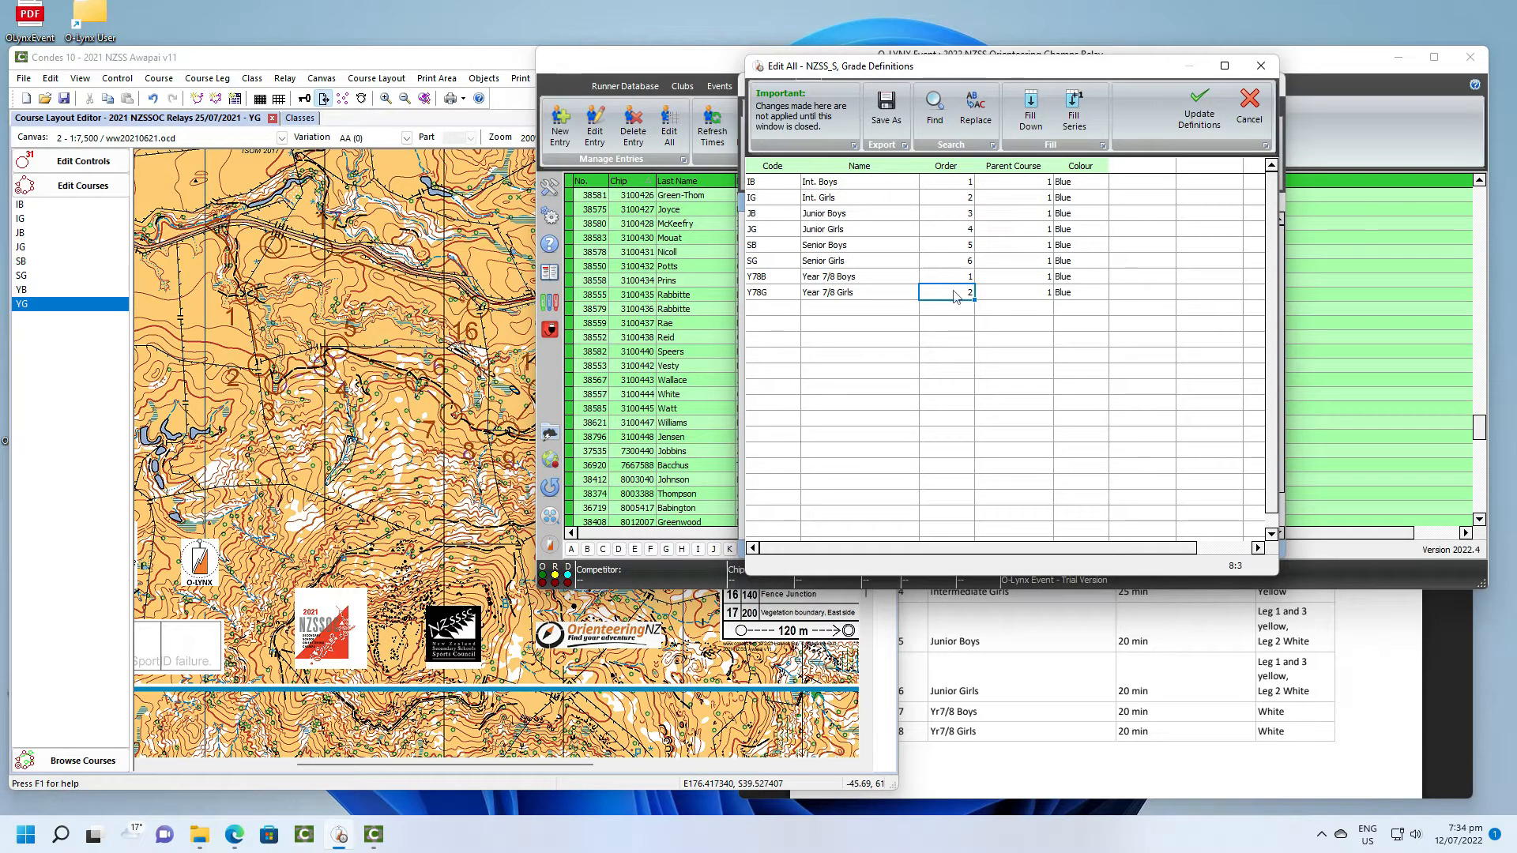
{"action": "type", "text": "1"}
{"action": "left_click", "coordinate": [957, 282]}
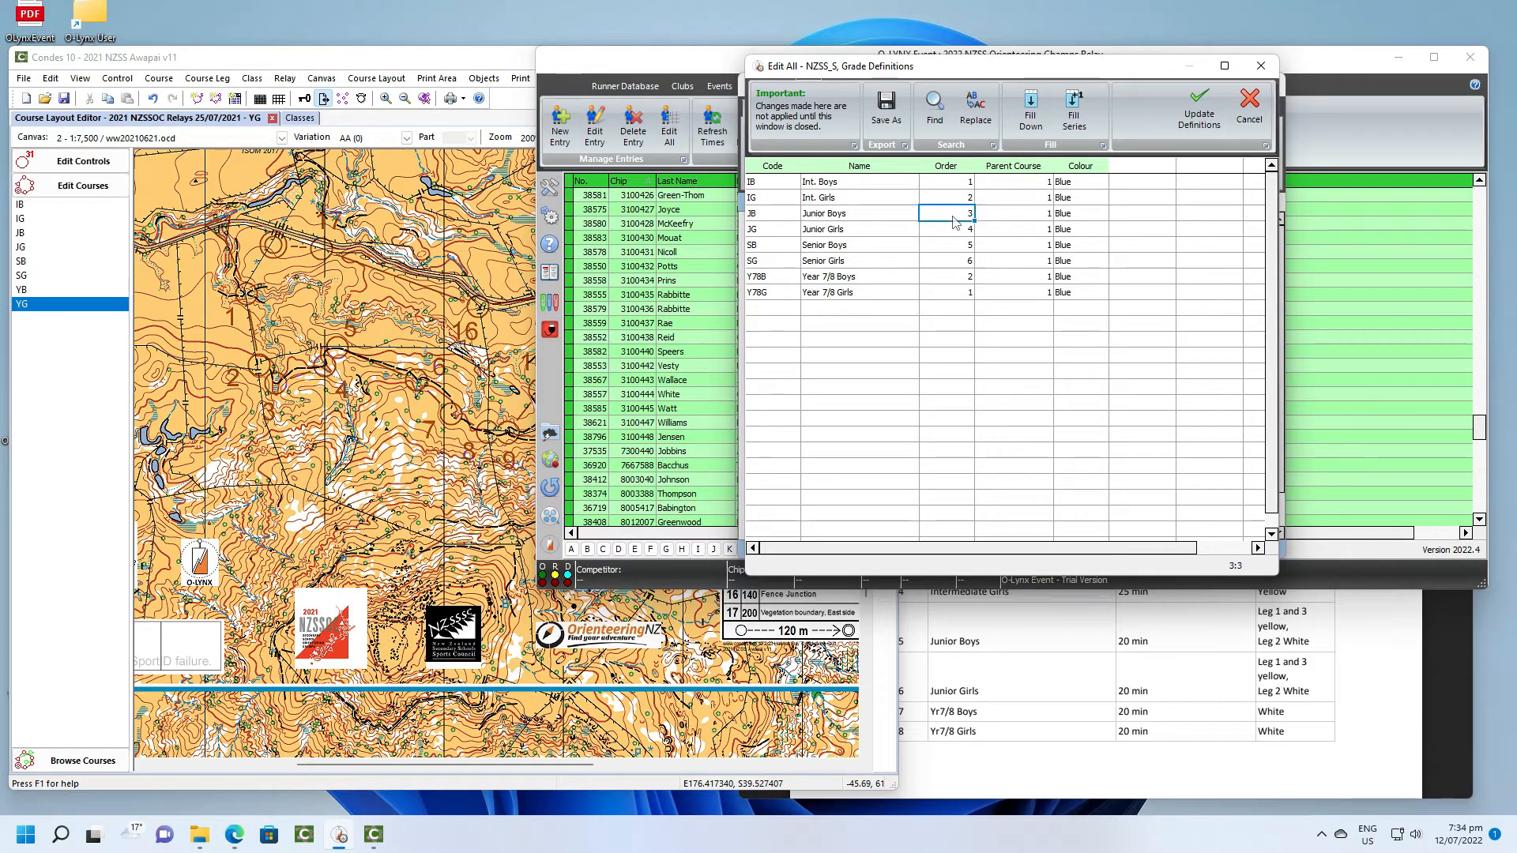
{"action": "left_click", "coordinate": [958, 245]}
{"action": "type", "text": "8"}
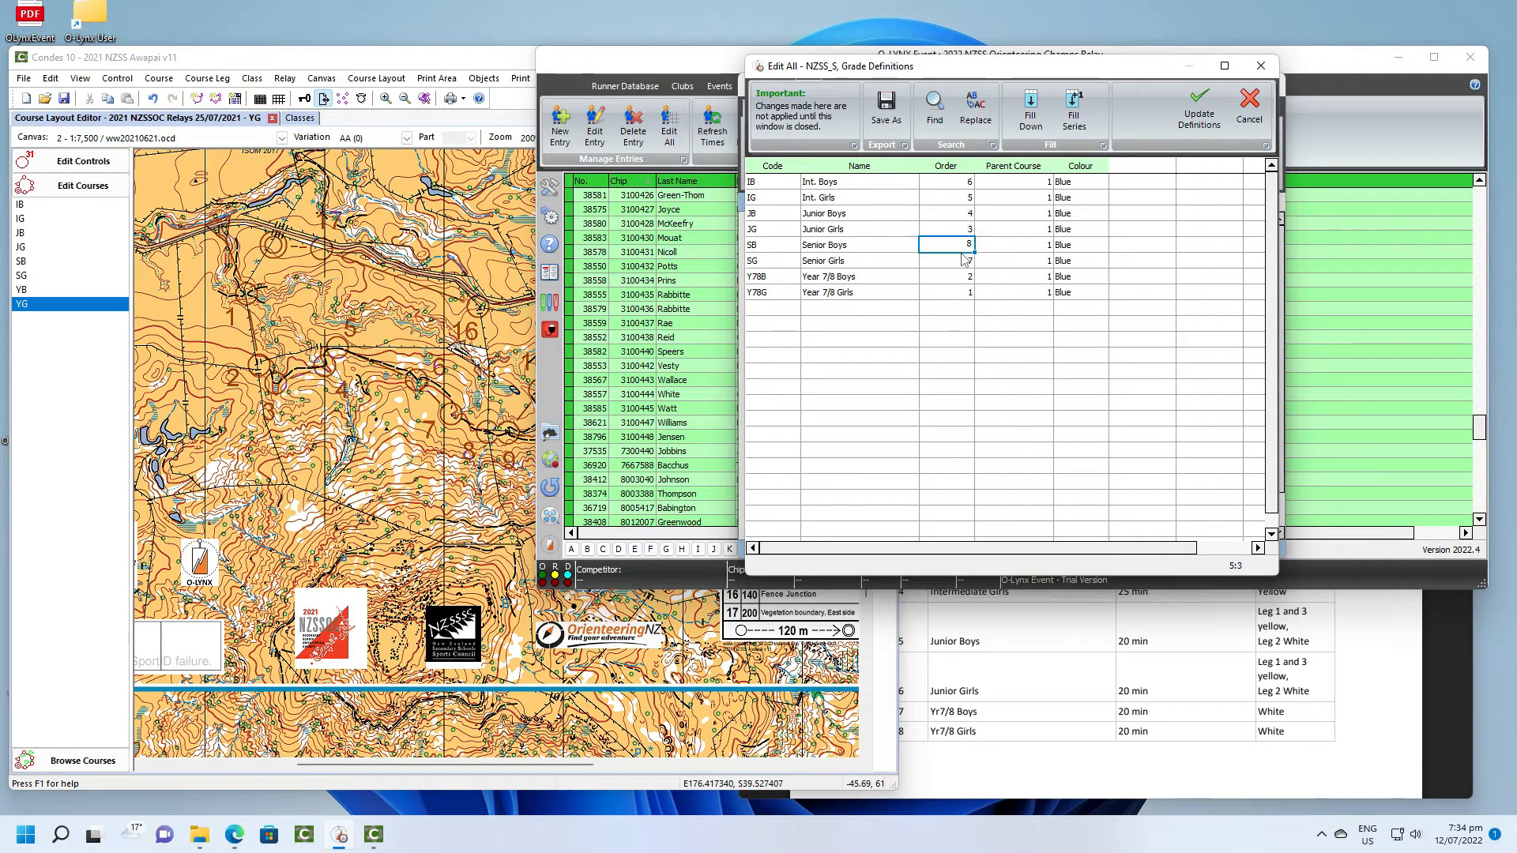
{"action": "left_click", "coordinate": [1201, 110]}
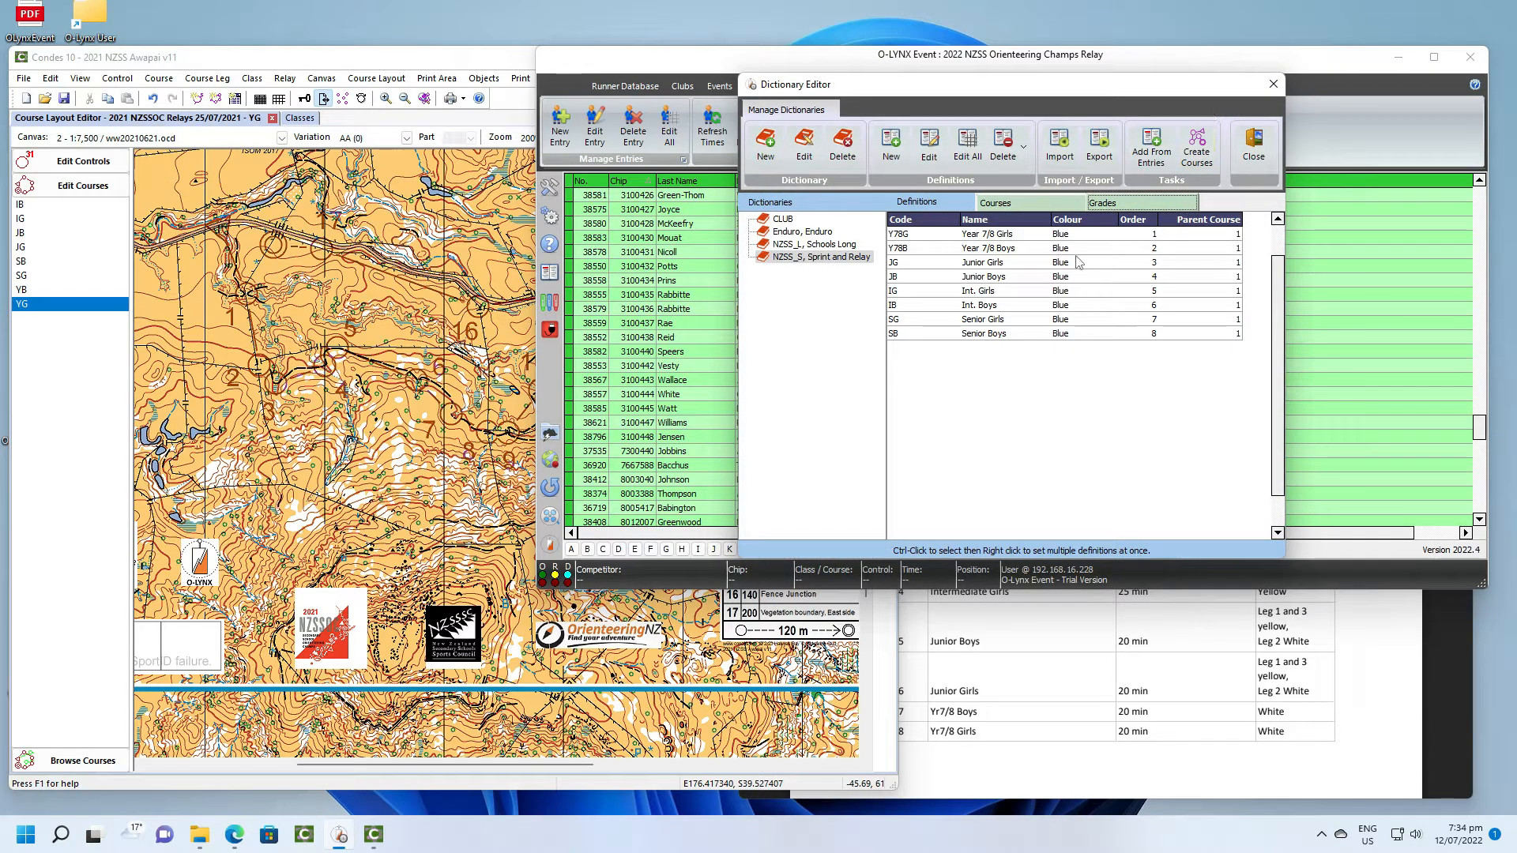
- Set the grade colours to Y78G Blue, Y78B Red, JG Brown, JB Orange, IG Yellow, IB White, SG Green and SB Light Green
{"action": "left_click", "coordinate": [978, 148]}
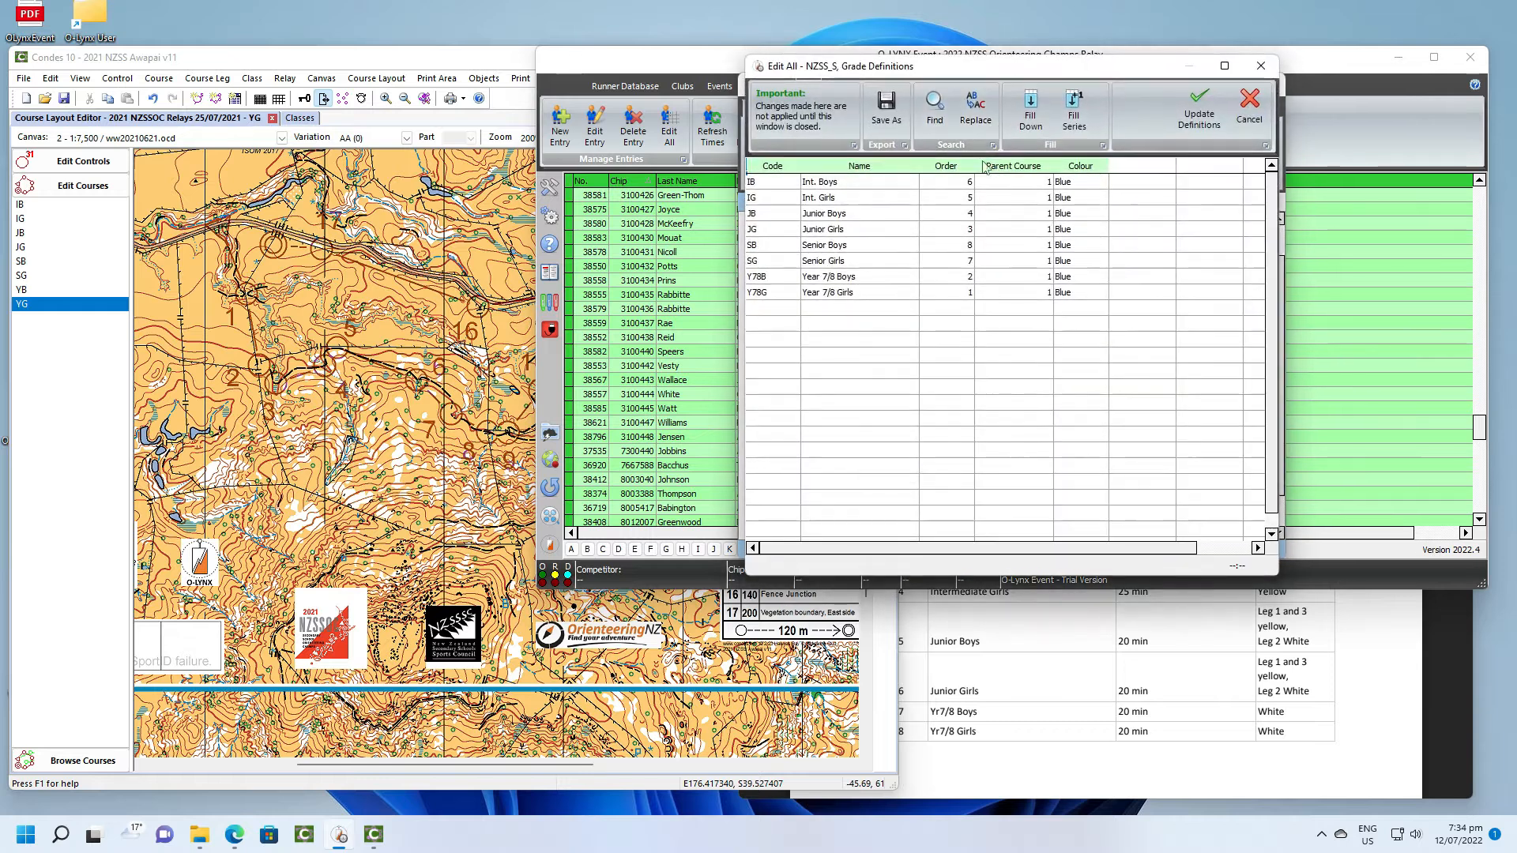
{"action": "left_click_drag", "start_coordinate": [1060, 184], "coordinate": [1067, 294]}
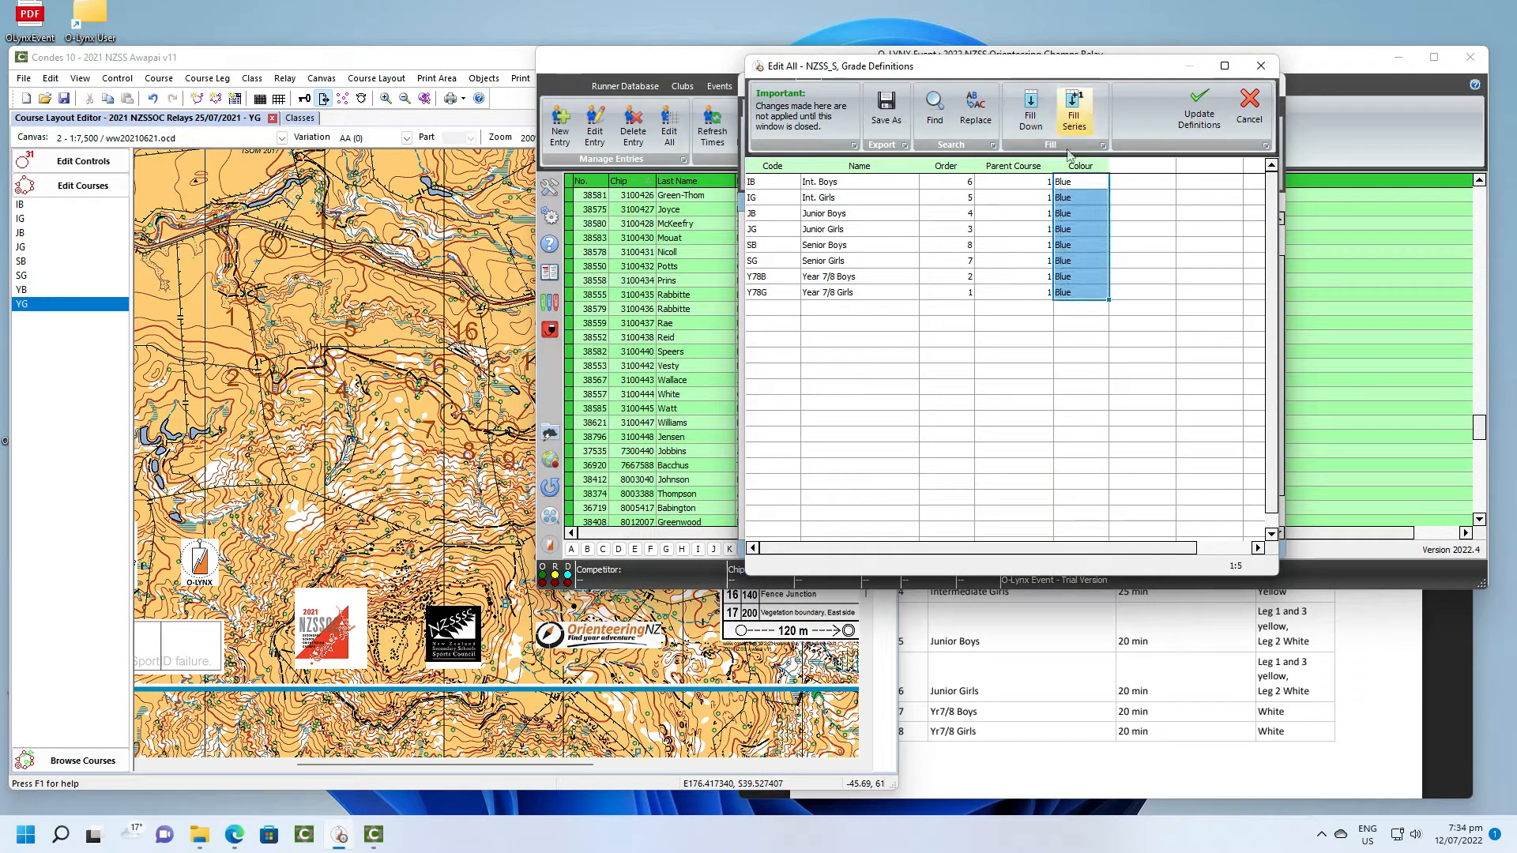
{"action": "left_click", "coordinate": [1073, 110]}
{"action": "left_click", "coordinate": [1200, 117]}
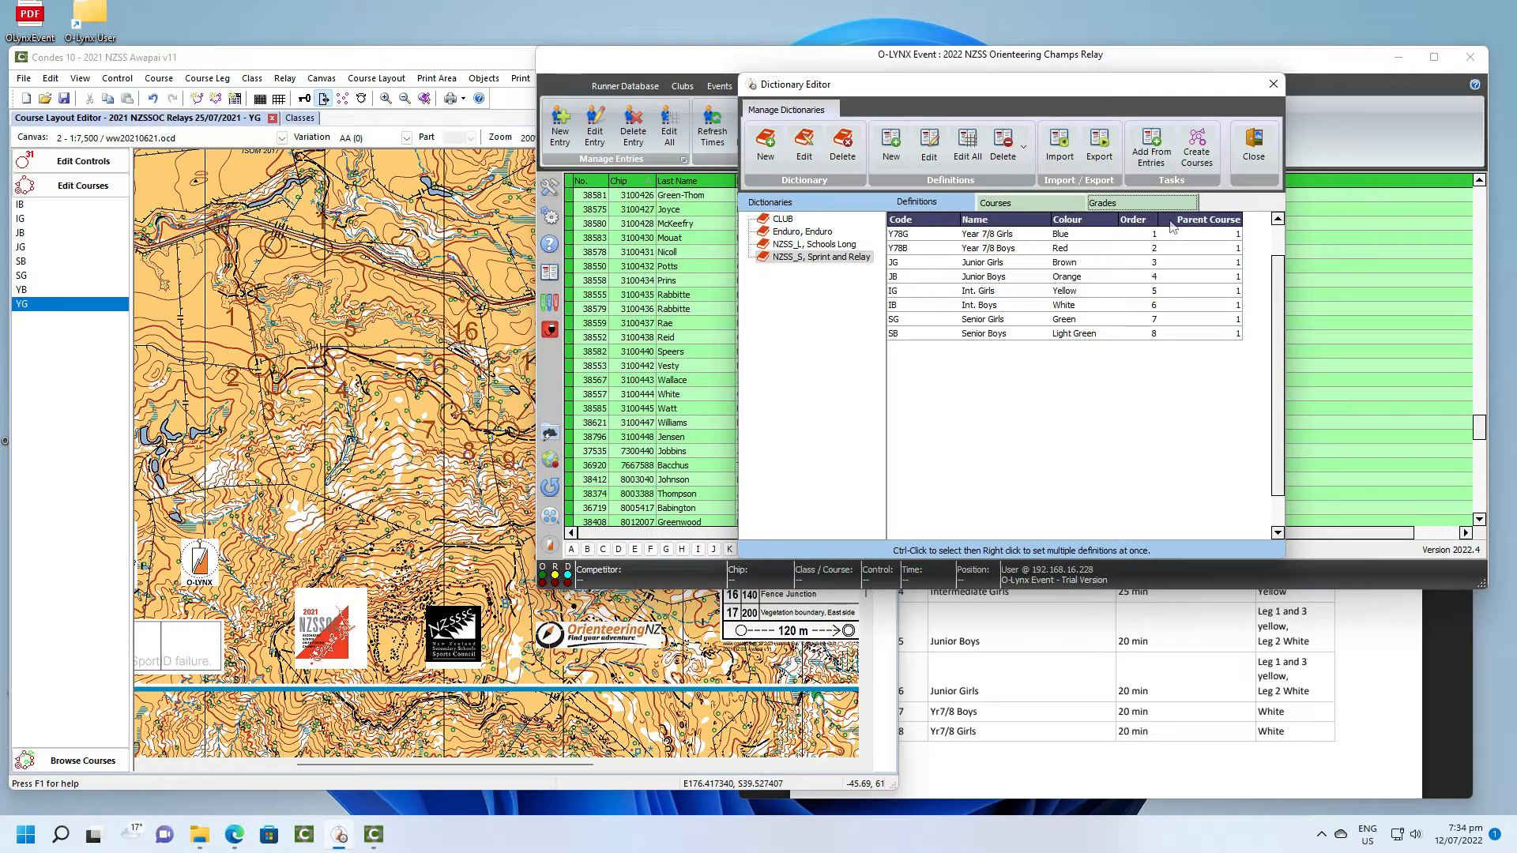
{"action": "left_click", "coordinate": [1061, 205]}
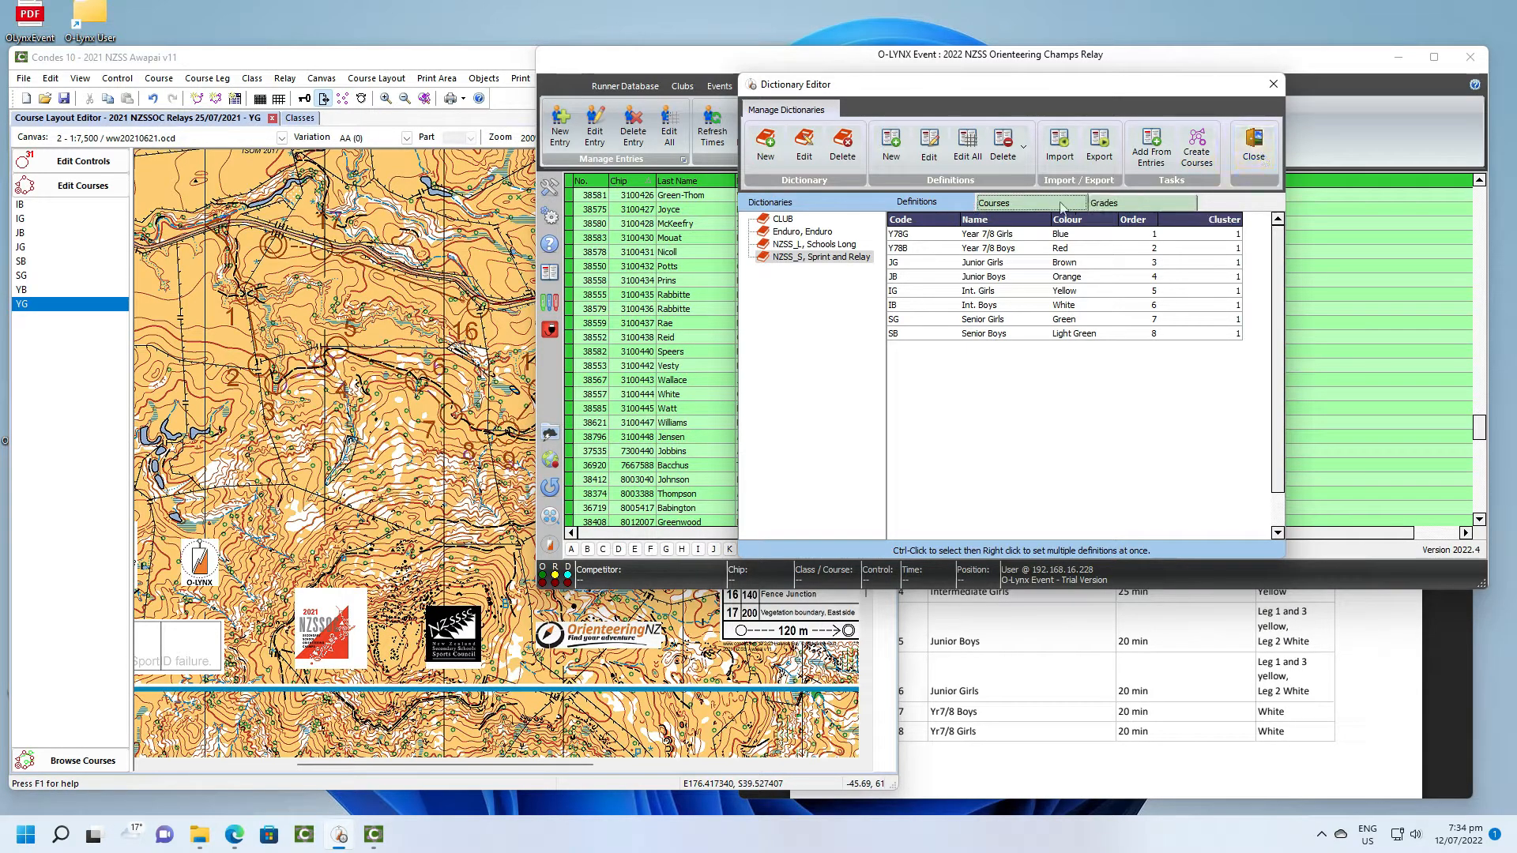
{"action": "left_click", "coordinate": [1110, 207]}
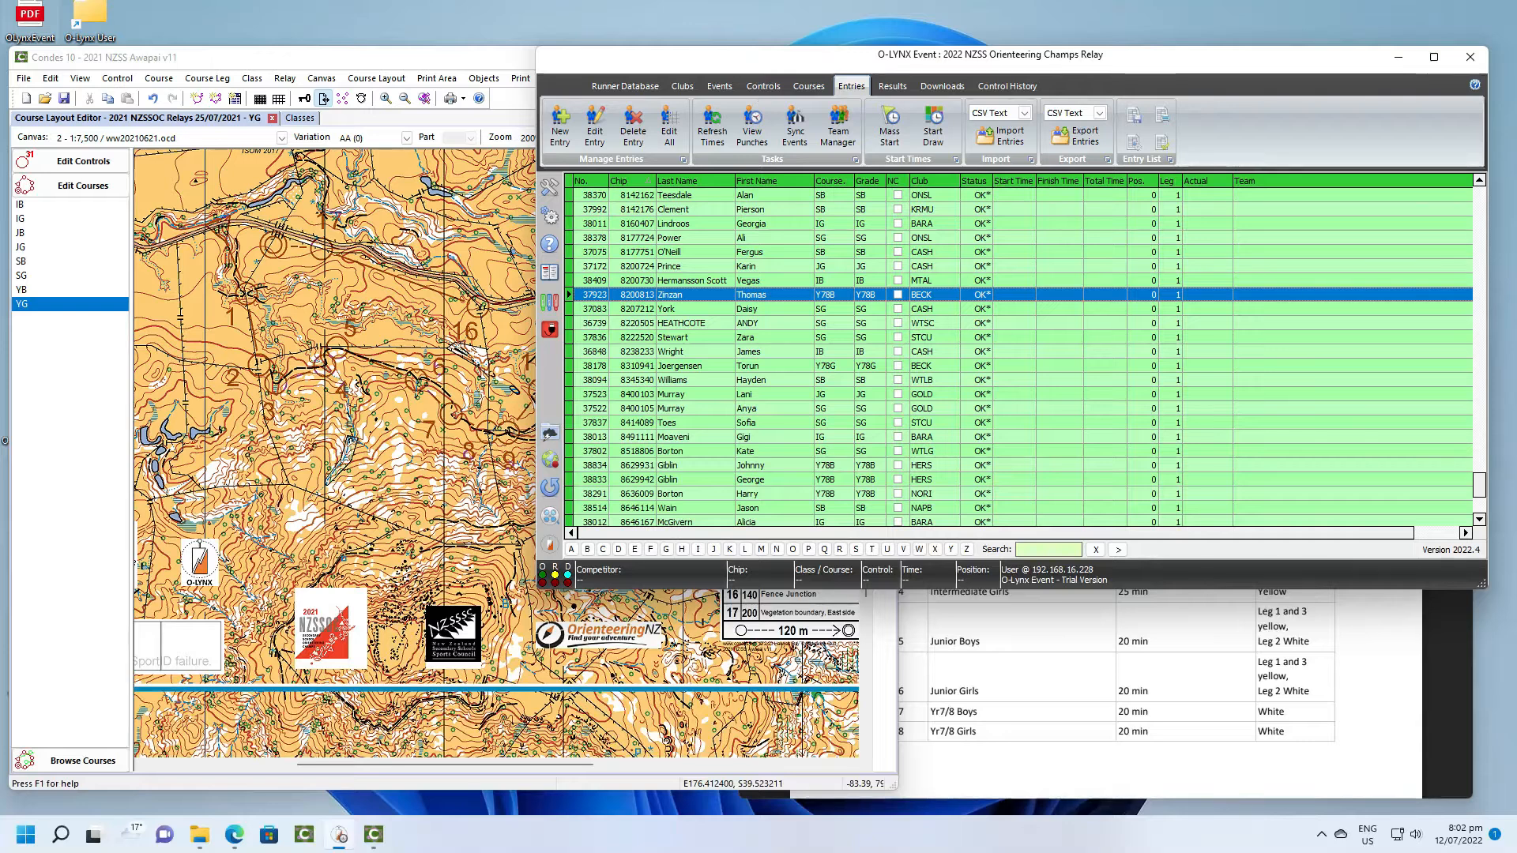
- Open the course assignments and refresh the entry summaries by club and grade for 3 per team
{"action": "left_click", "coordinate": [810, 86]}
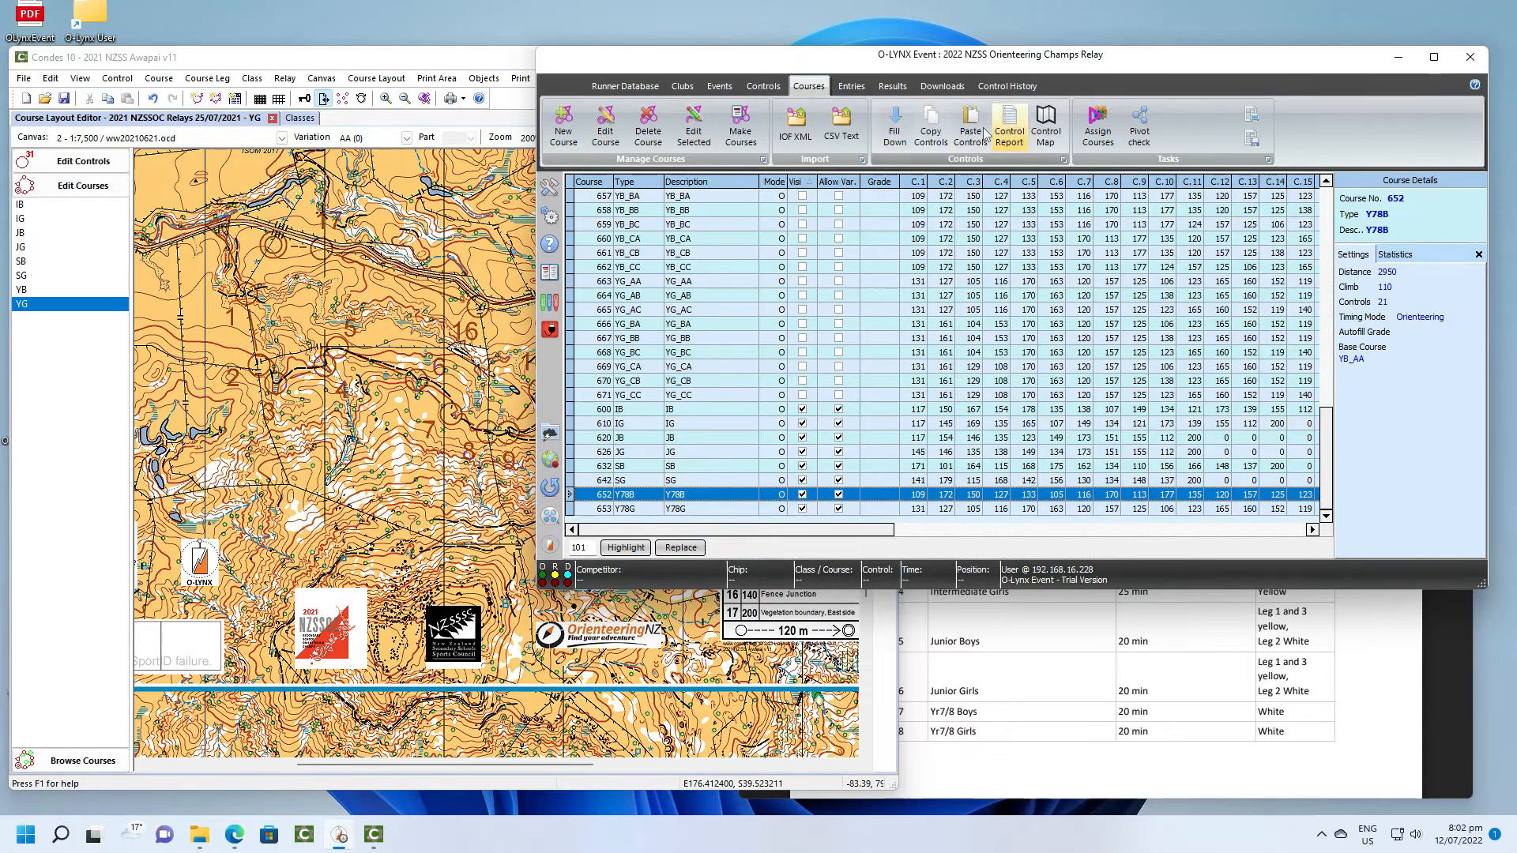
{"action": "left_click", "coordinate": [1099, 128]}
{"action": "left_click", "coordinate": [784, 127]}
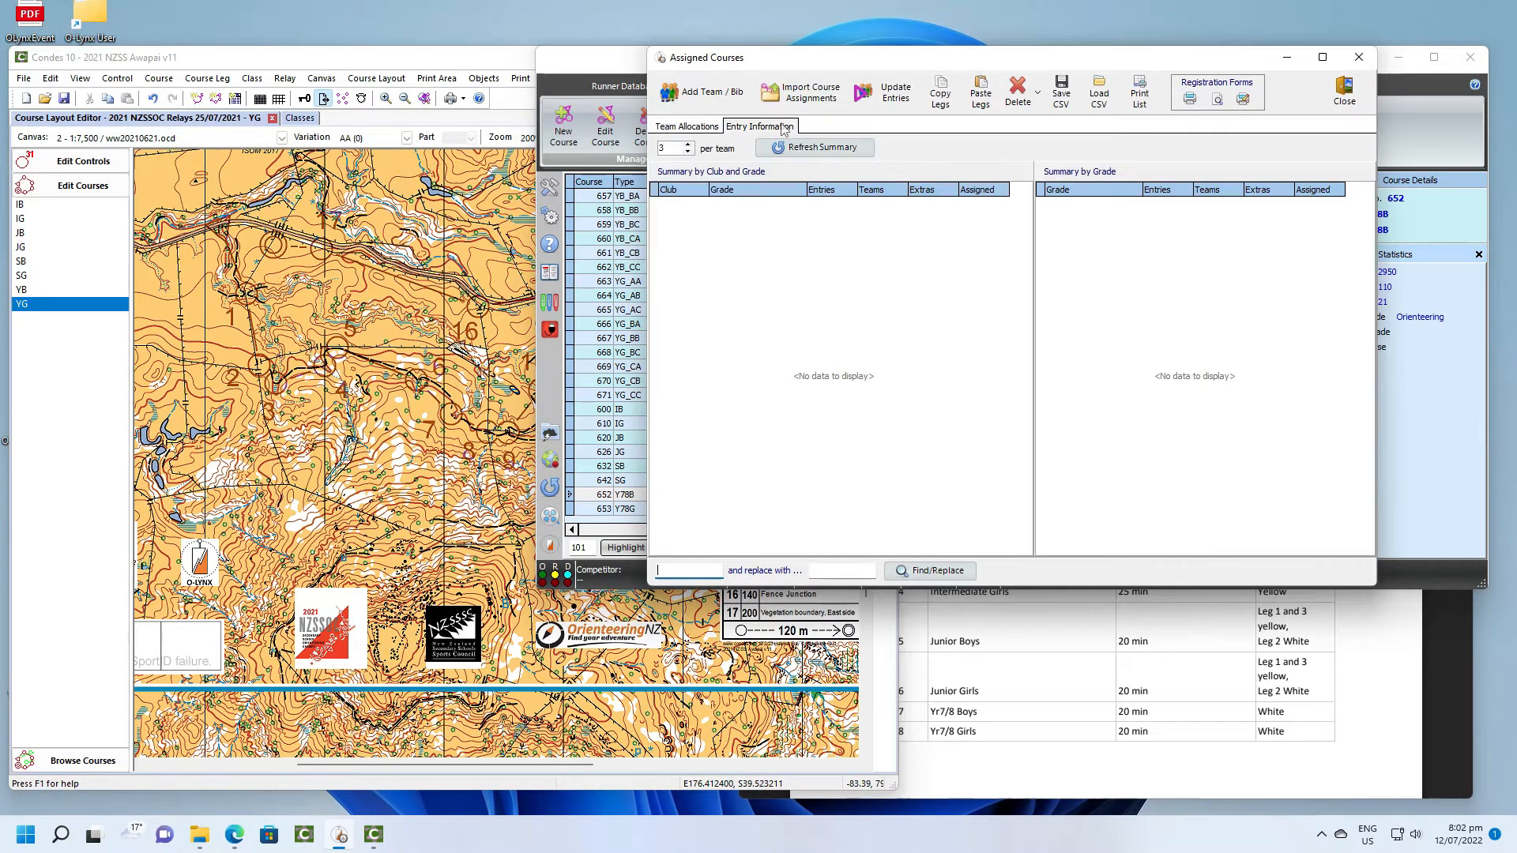
{"action": "left_click", "coordinate": [782, 150]}
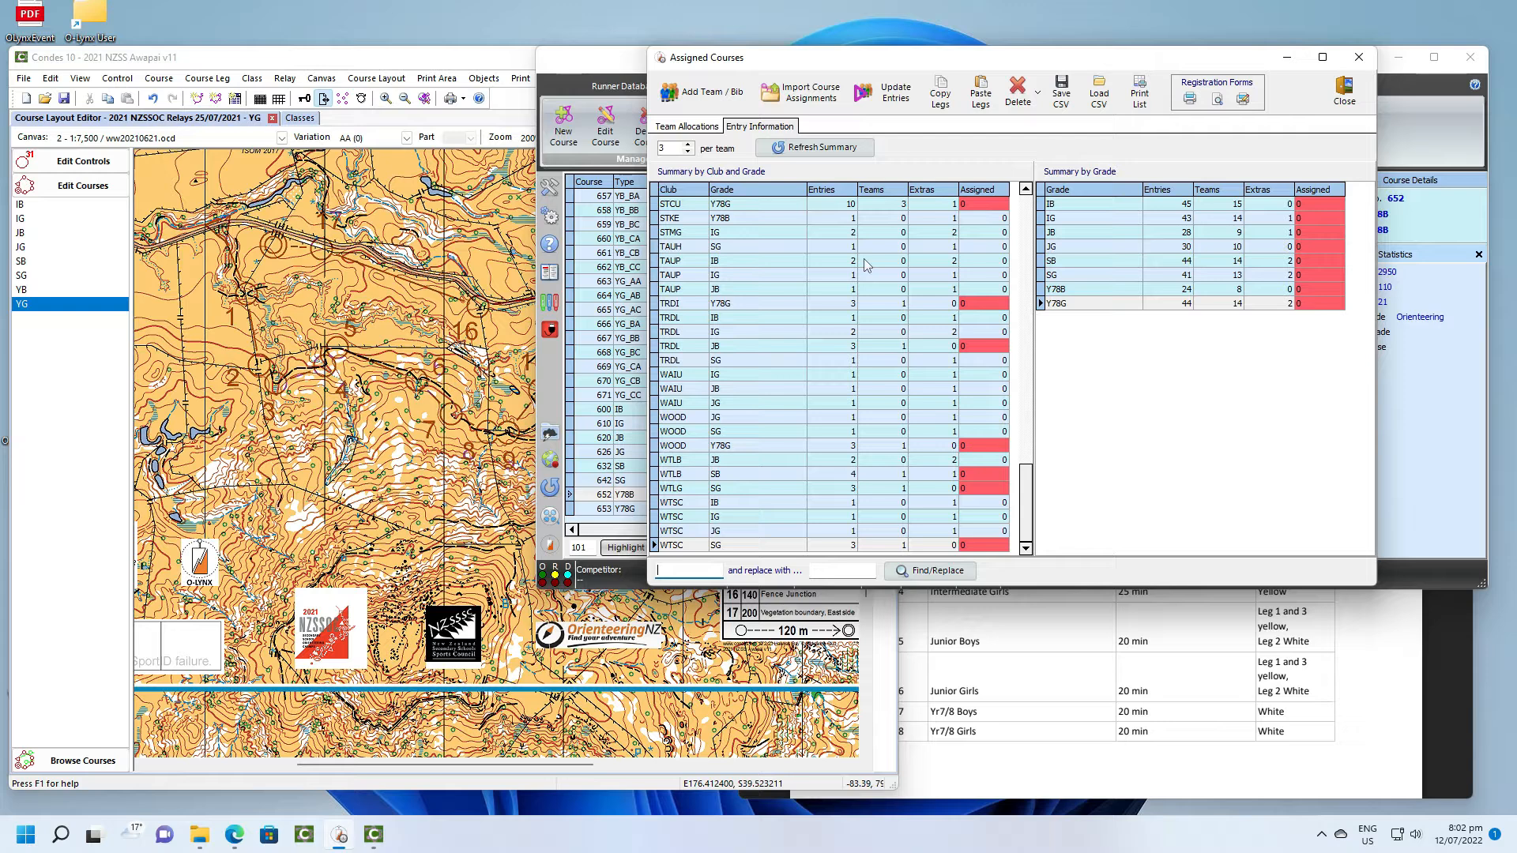
- Switch to Condes, open the relay team allocations and start a new relay team
{"action": "left_click", "coordinate": [427, 66]}
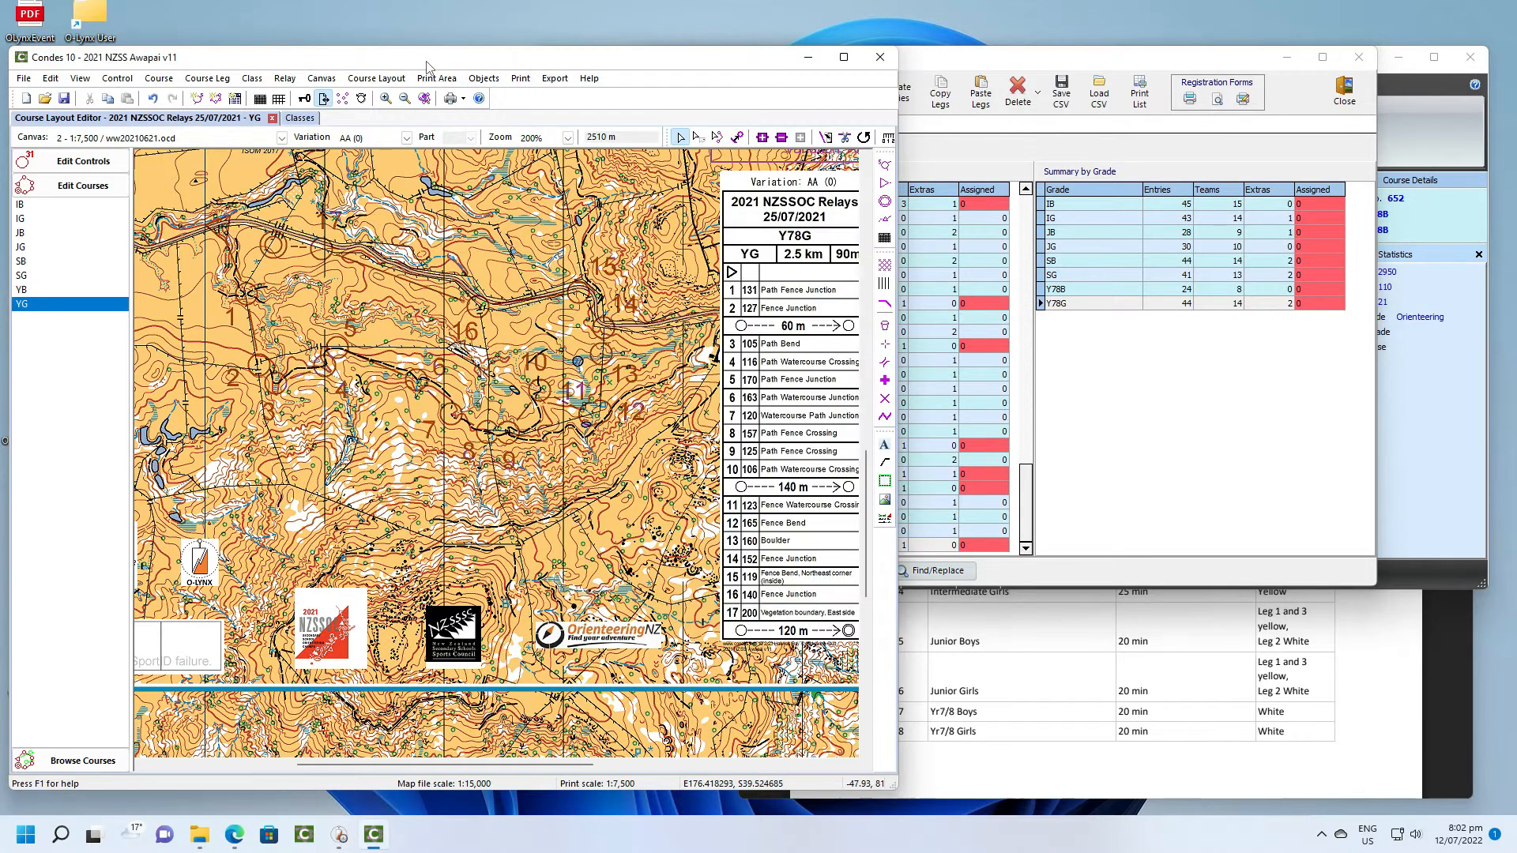
{"action": "left_click", "coordinate": [285, 79]}
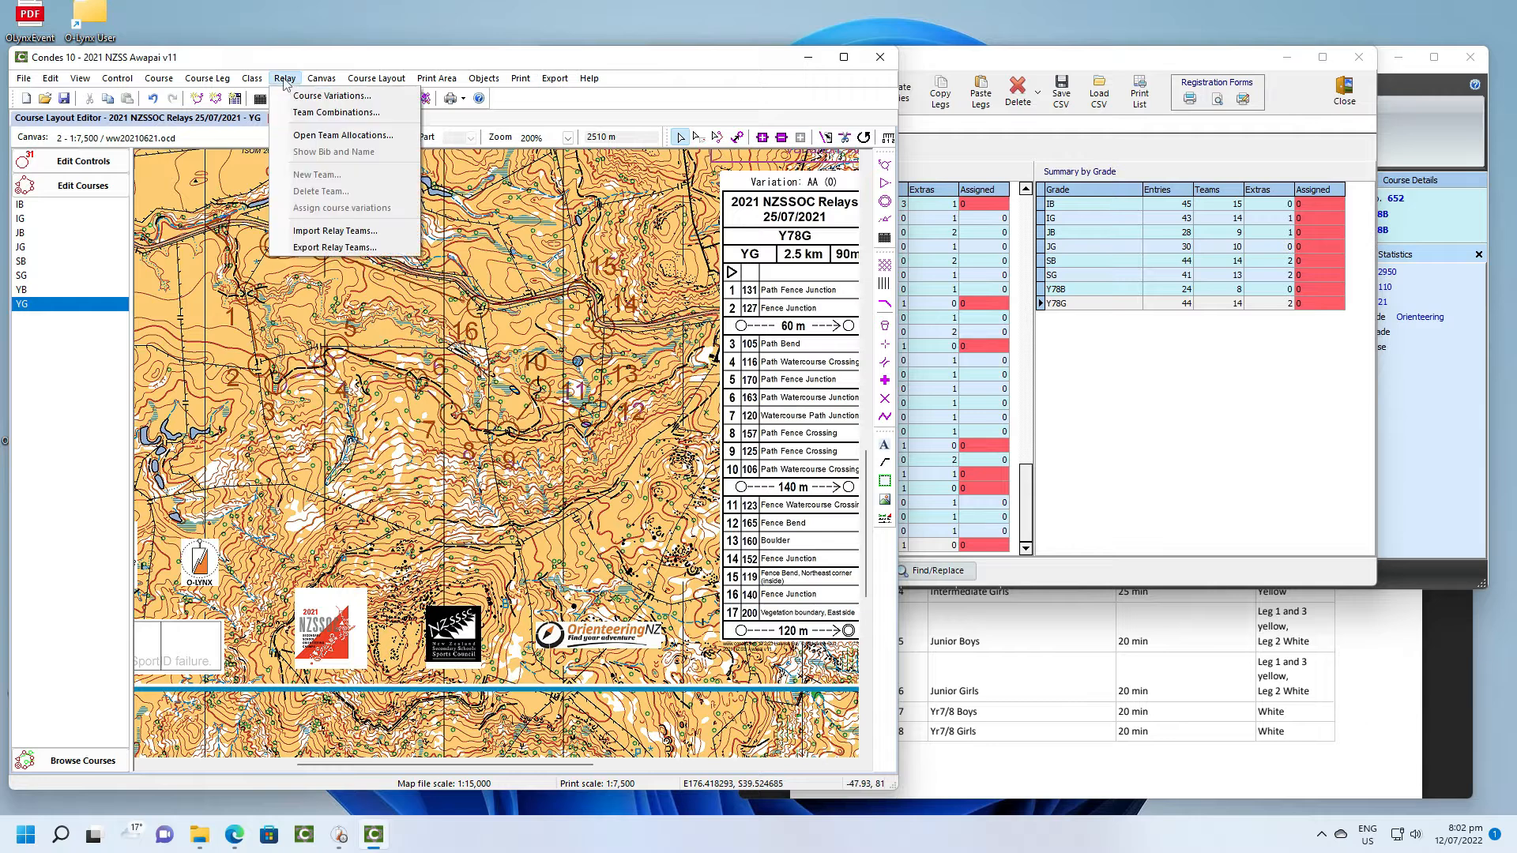
{"action": "left_click", "coordinate": [312, 134]}
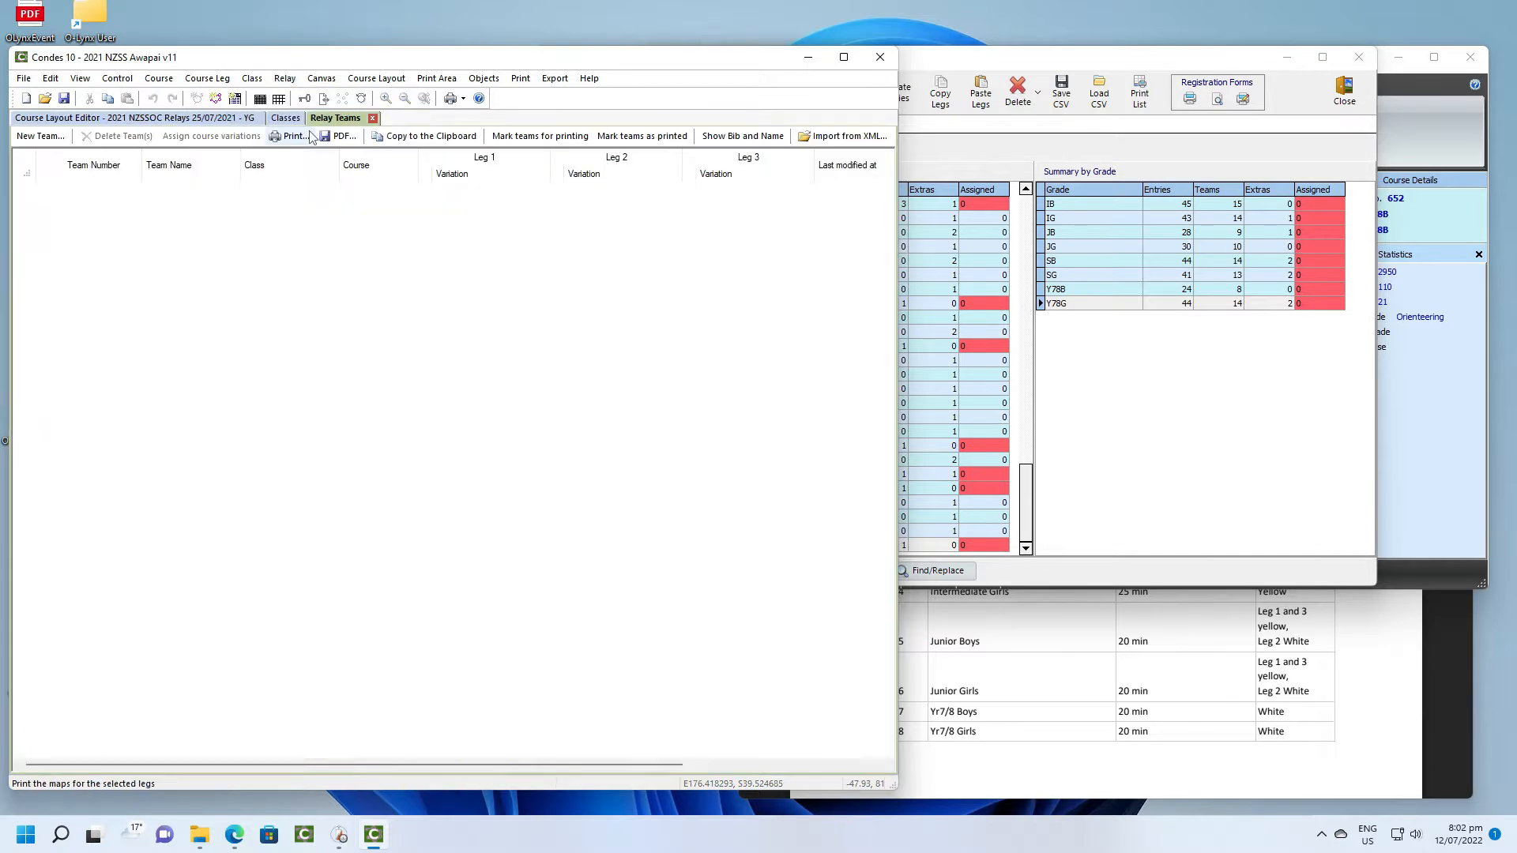
{"action": "left_click", "coordinate": [41, 136]}
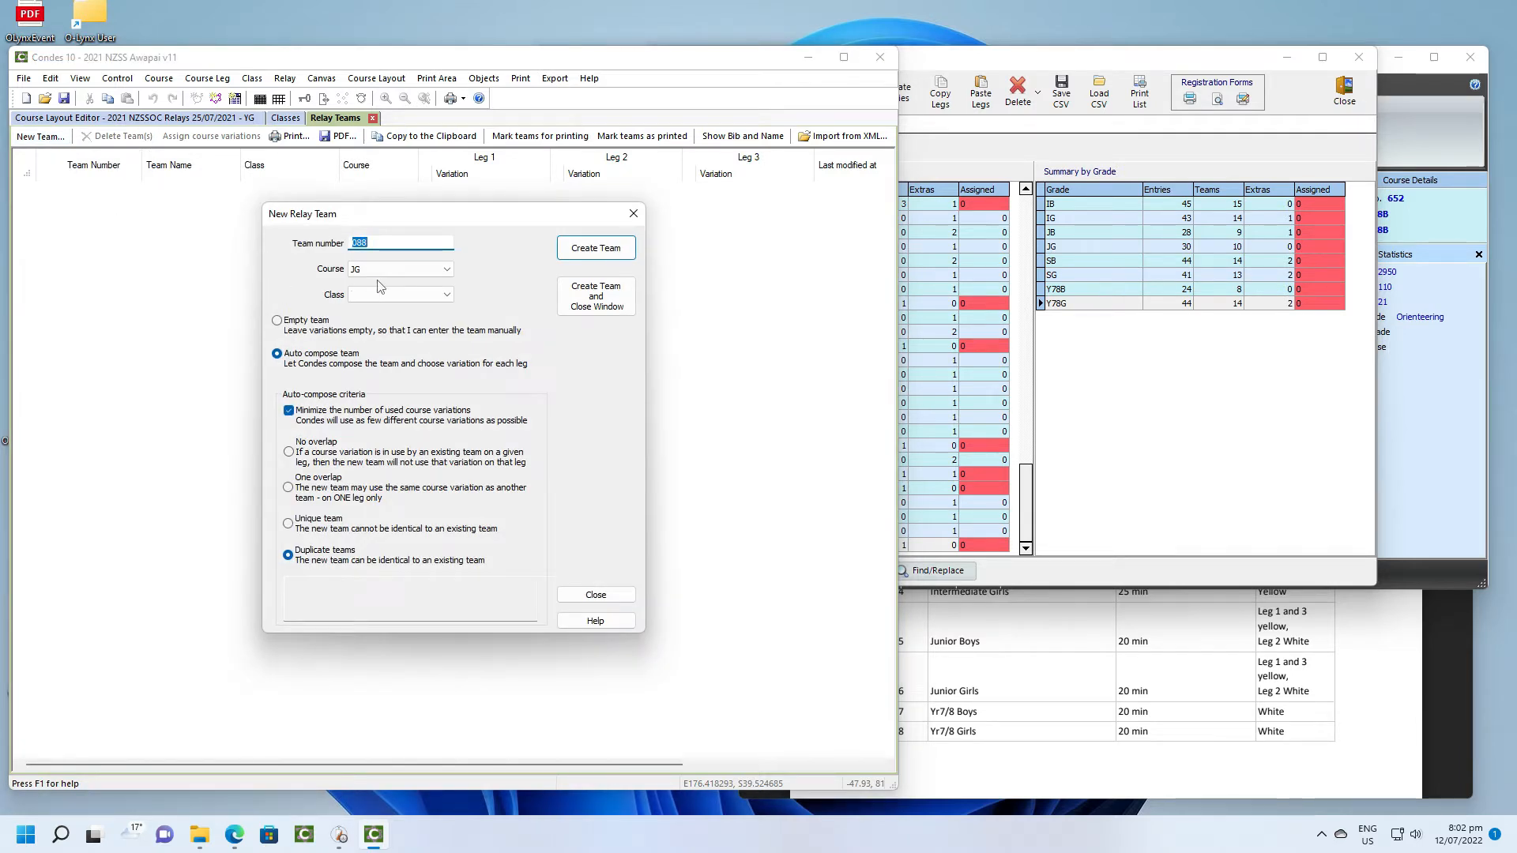
- Create auto-composed relay teams numbered 001 to 016 for class SB
{"action": "left_click", "coordinate": [447, 269]}
{"action": "left_click", "coordinate": [443, 271]}
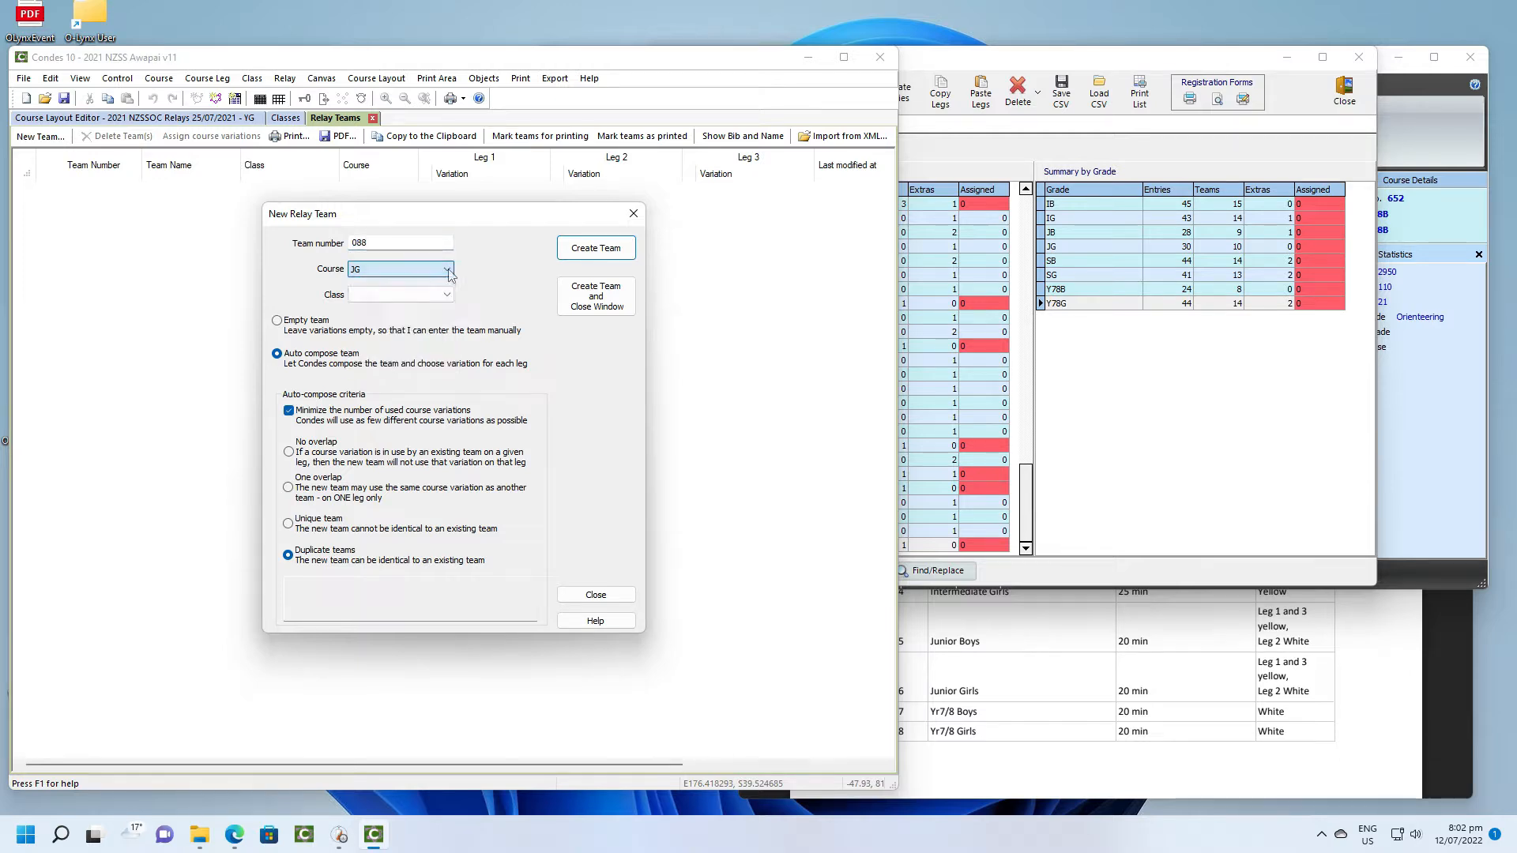
{"action": "left_click", "coordinate": [434, 295]}
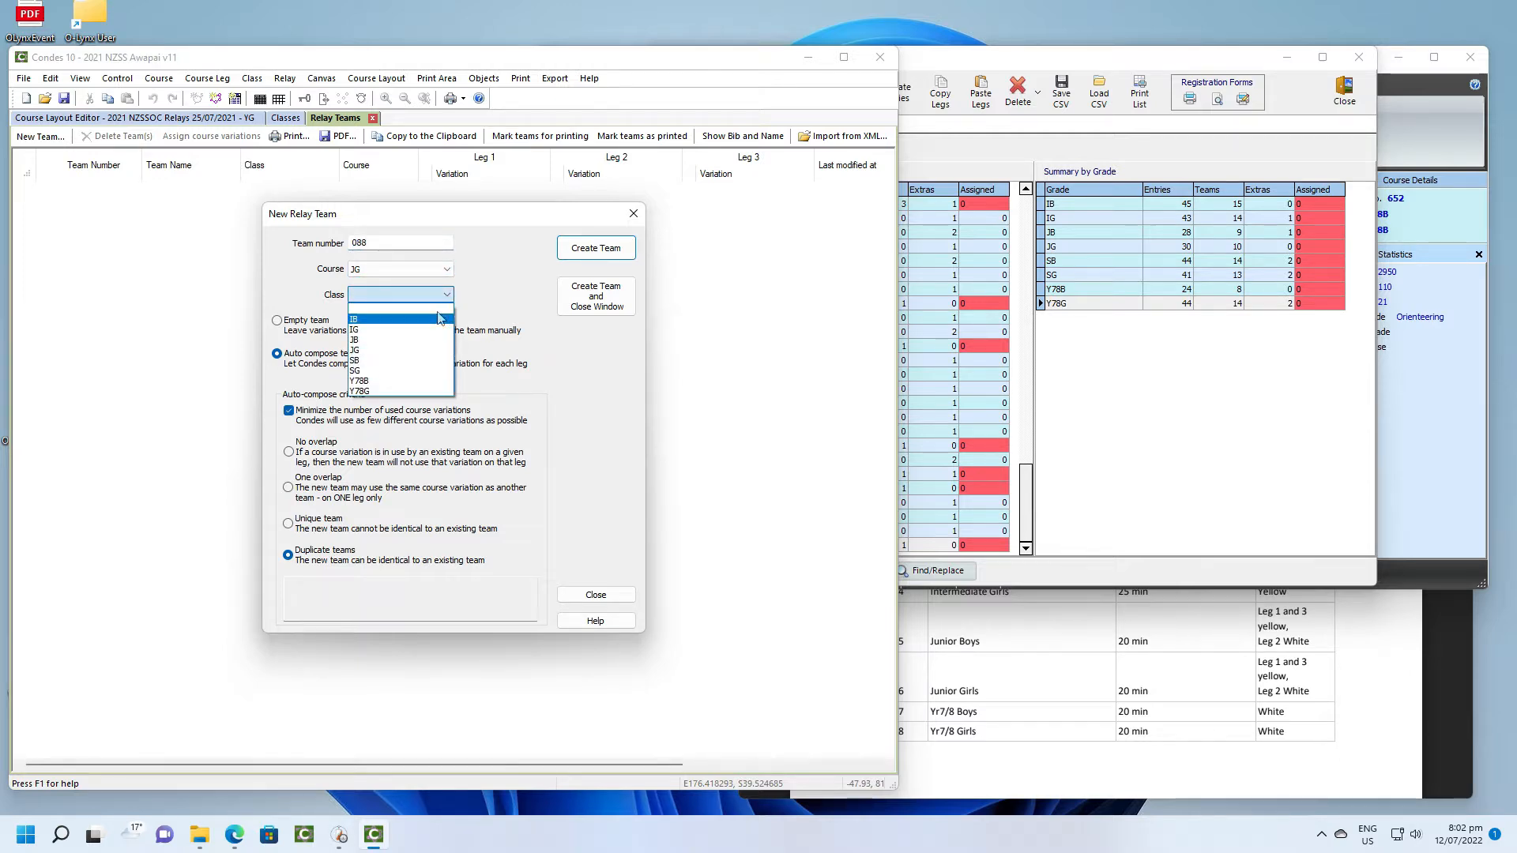
{"action": "left_click", "coordinate": [407, 368]}
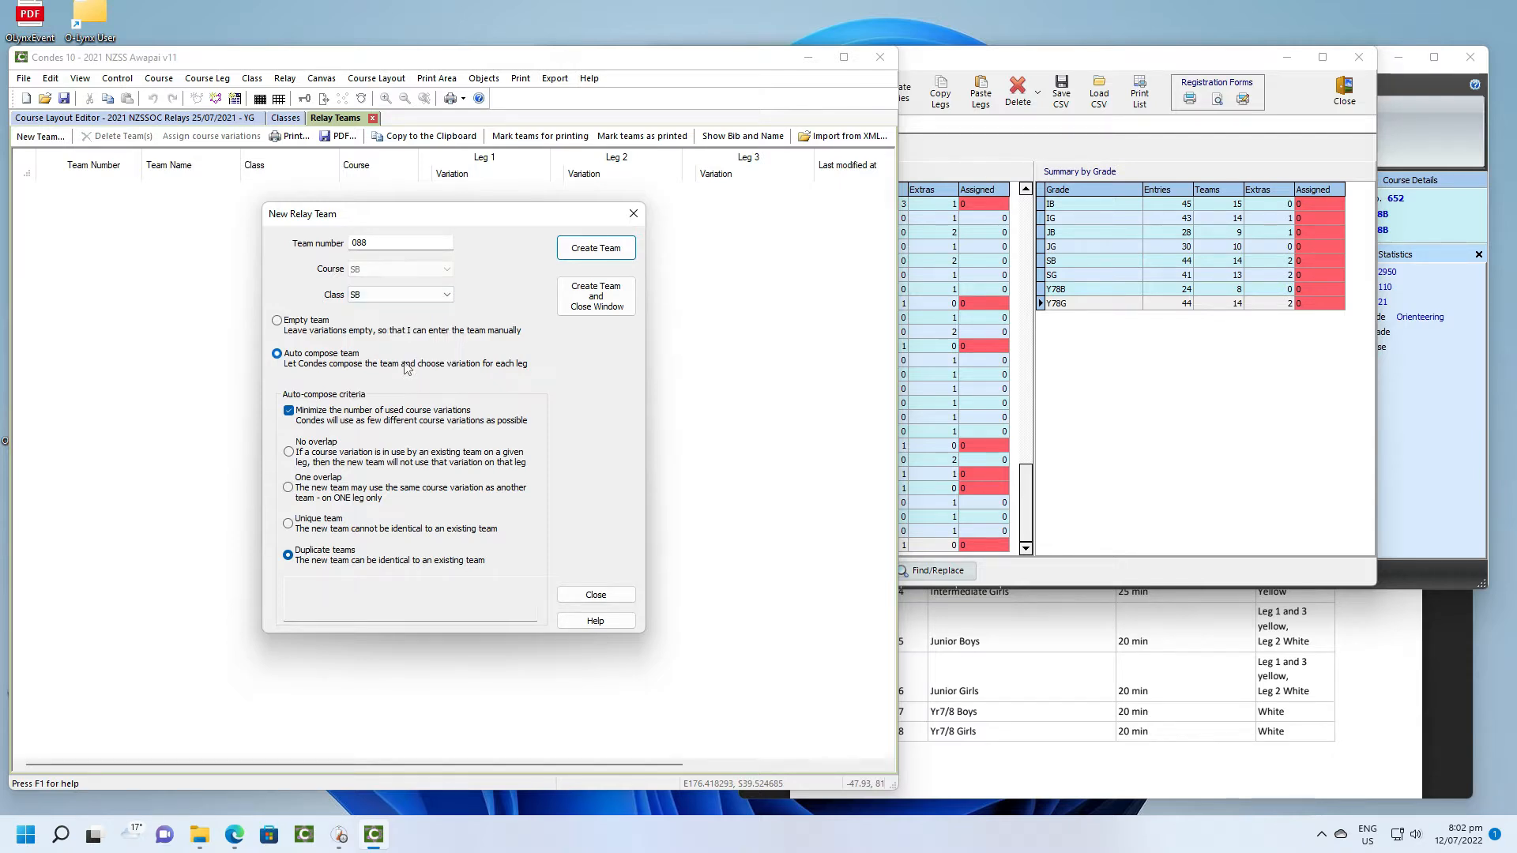
{"action": "double_click", "coordinate": [360, 243]}
{"action": "type", "text": "001"}
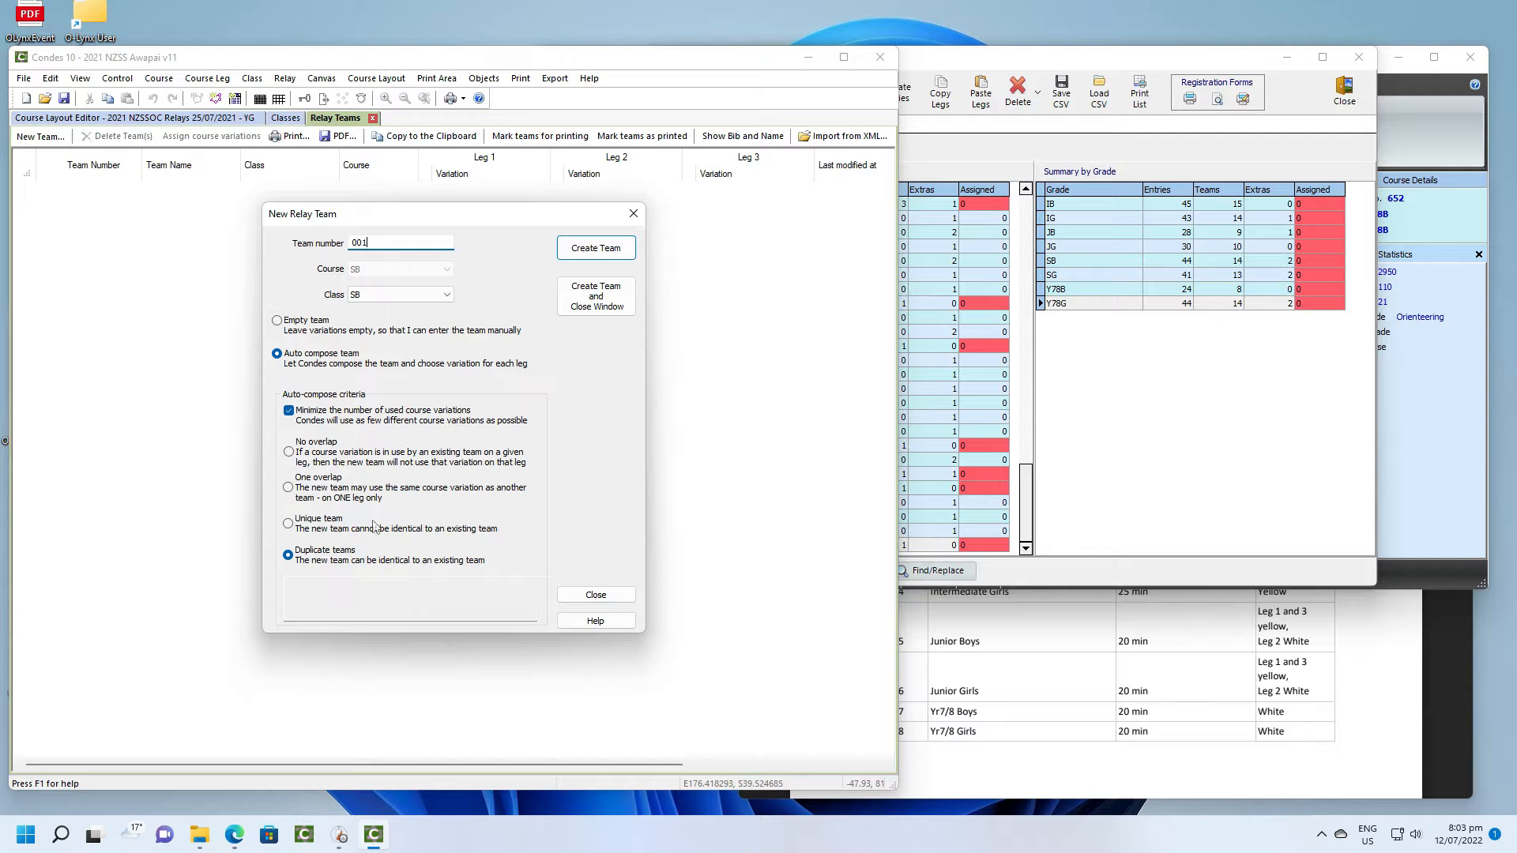
{"action": "left_click", "coordinate": [606, 251]}
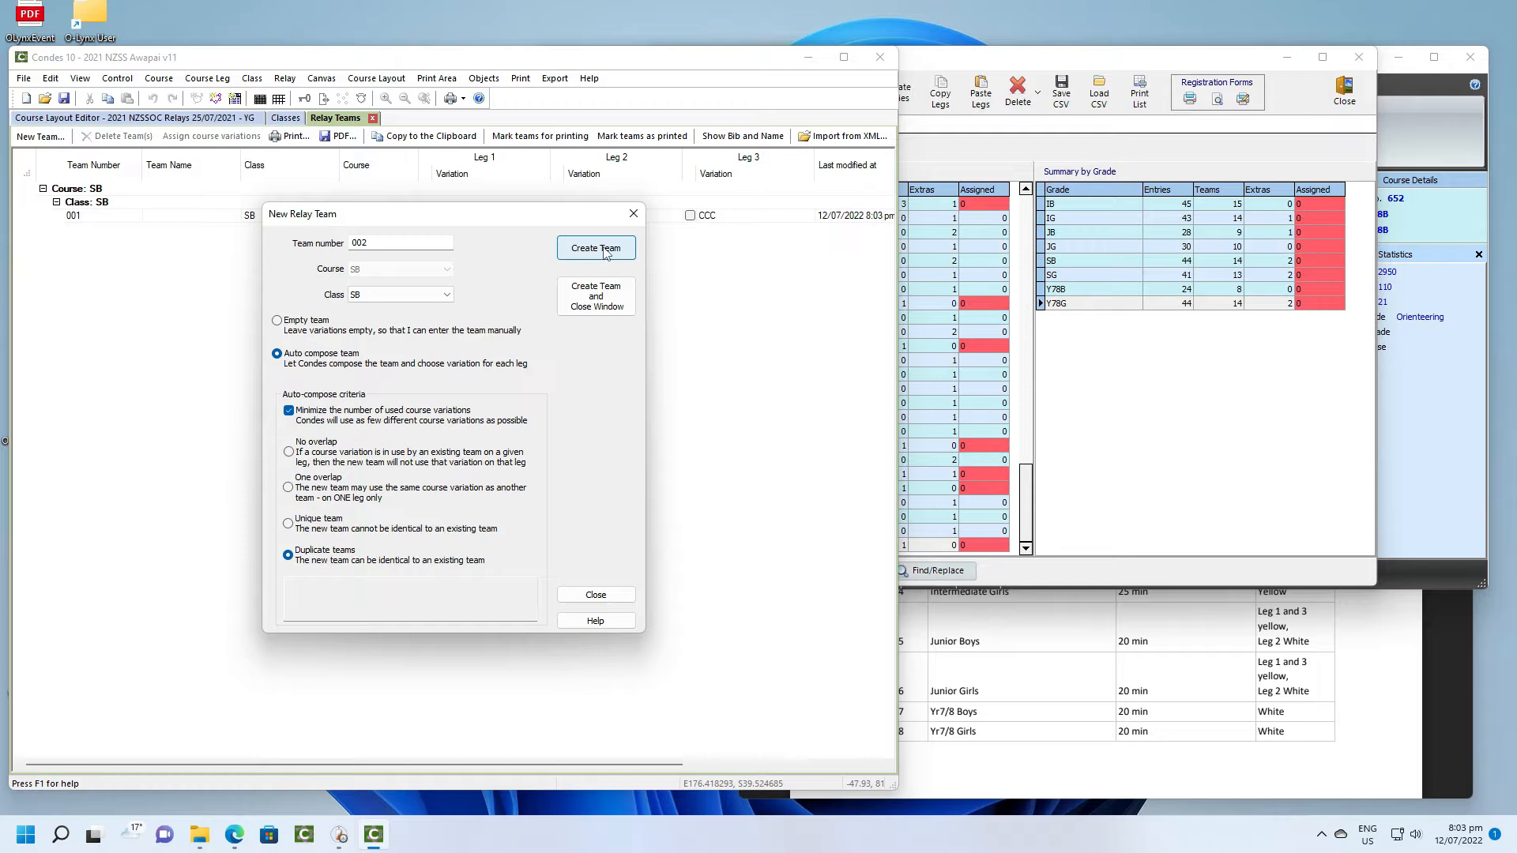
{"action": "left_click", "coordinate": [606, 252]}
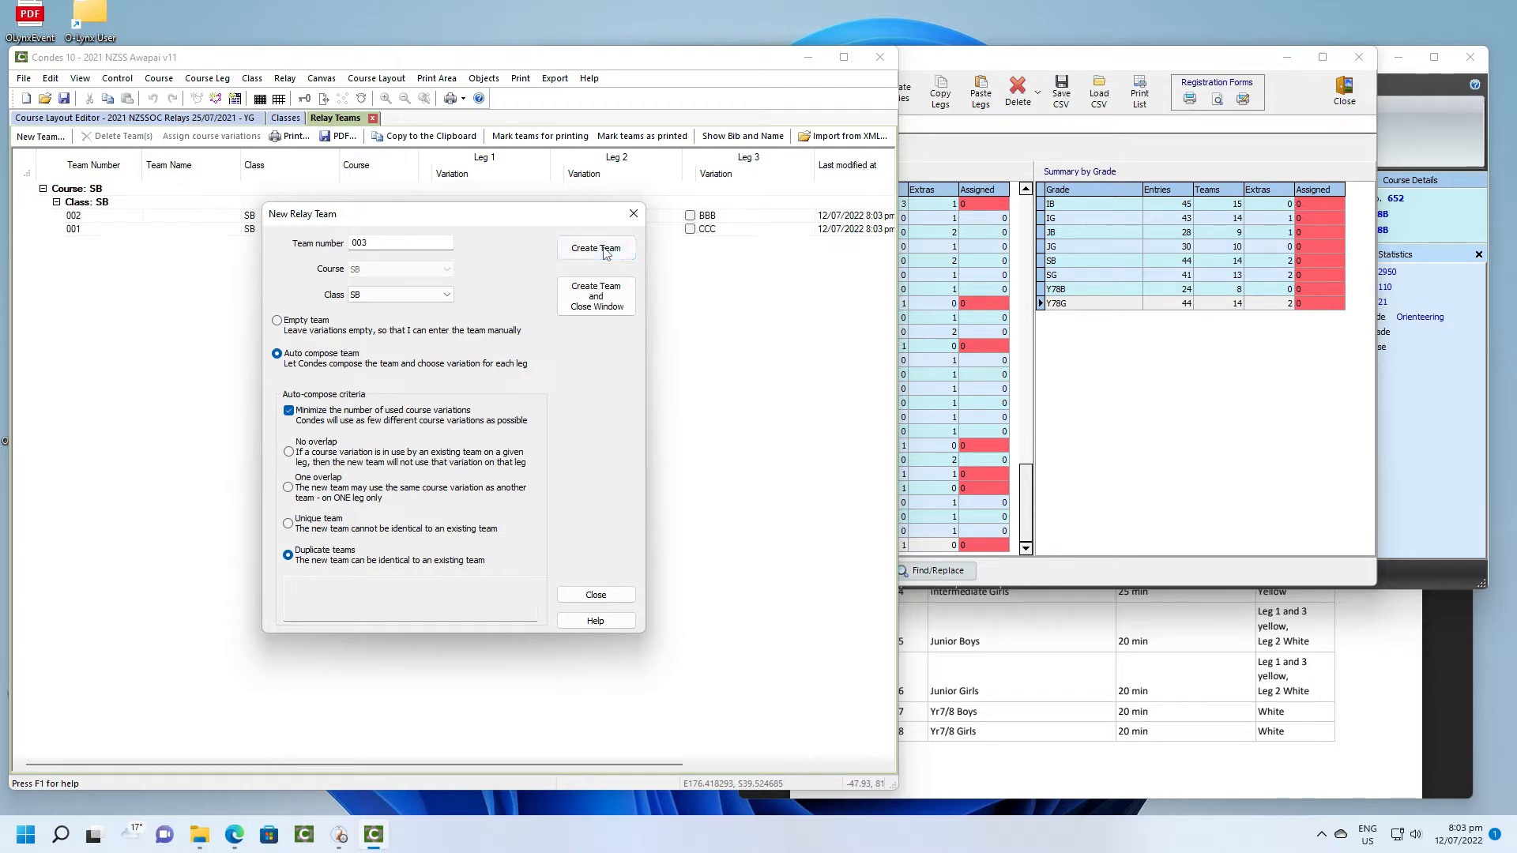
{"action": "left_click", "coordinate": [606, 251]}
{"action": "left_click", "coordinate": [606, 251]}
{"action": "left_click", "coordinate": [606, 251]}
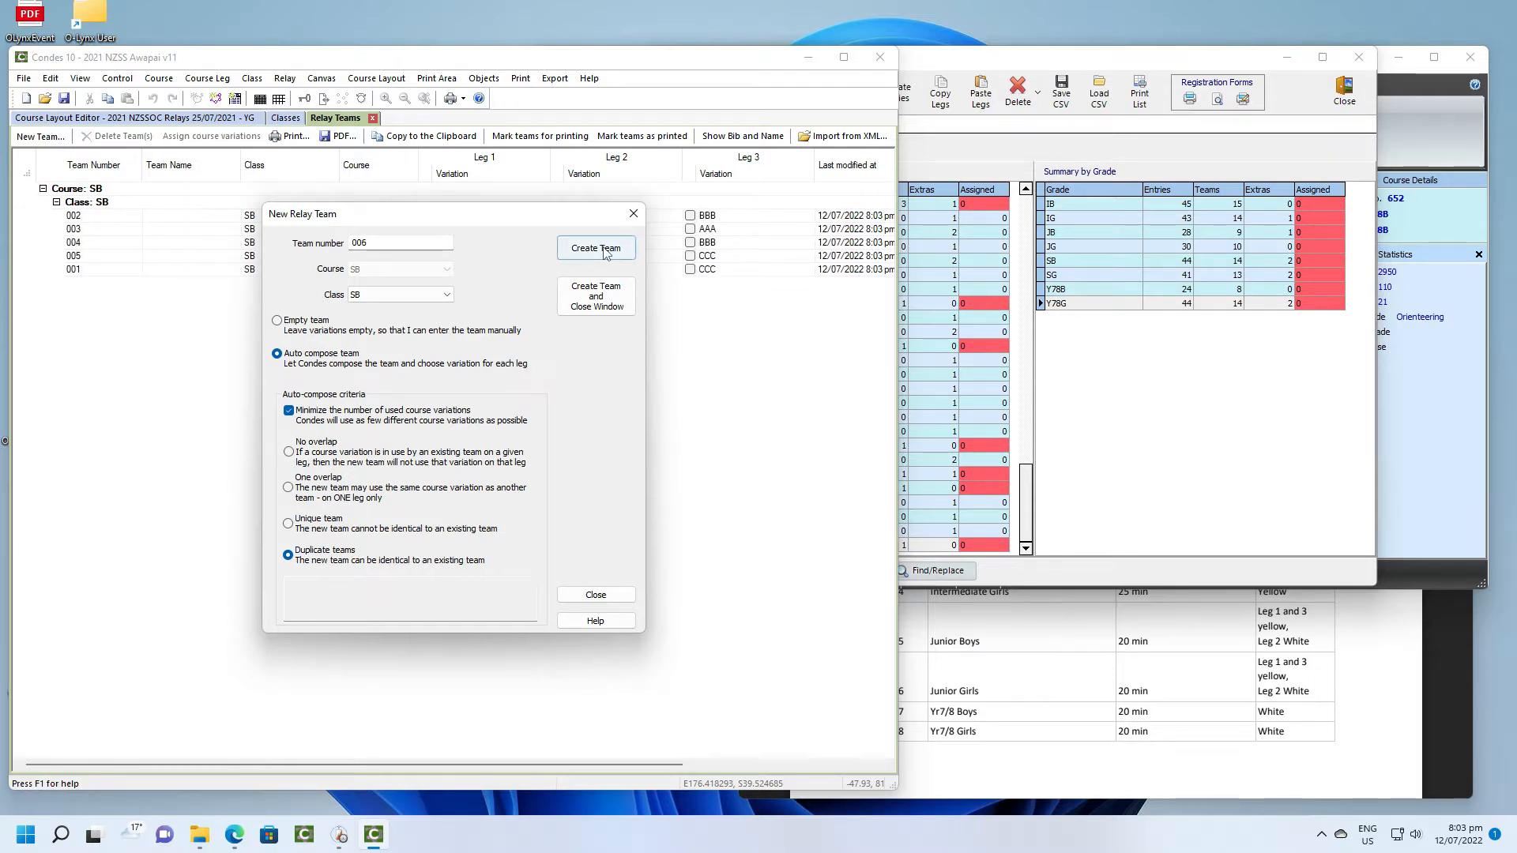
{"action": "left_click", "coordinate": [606, 251]}
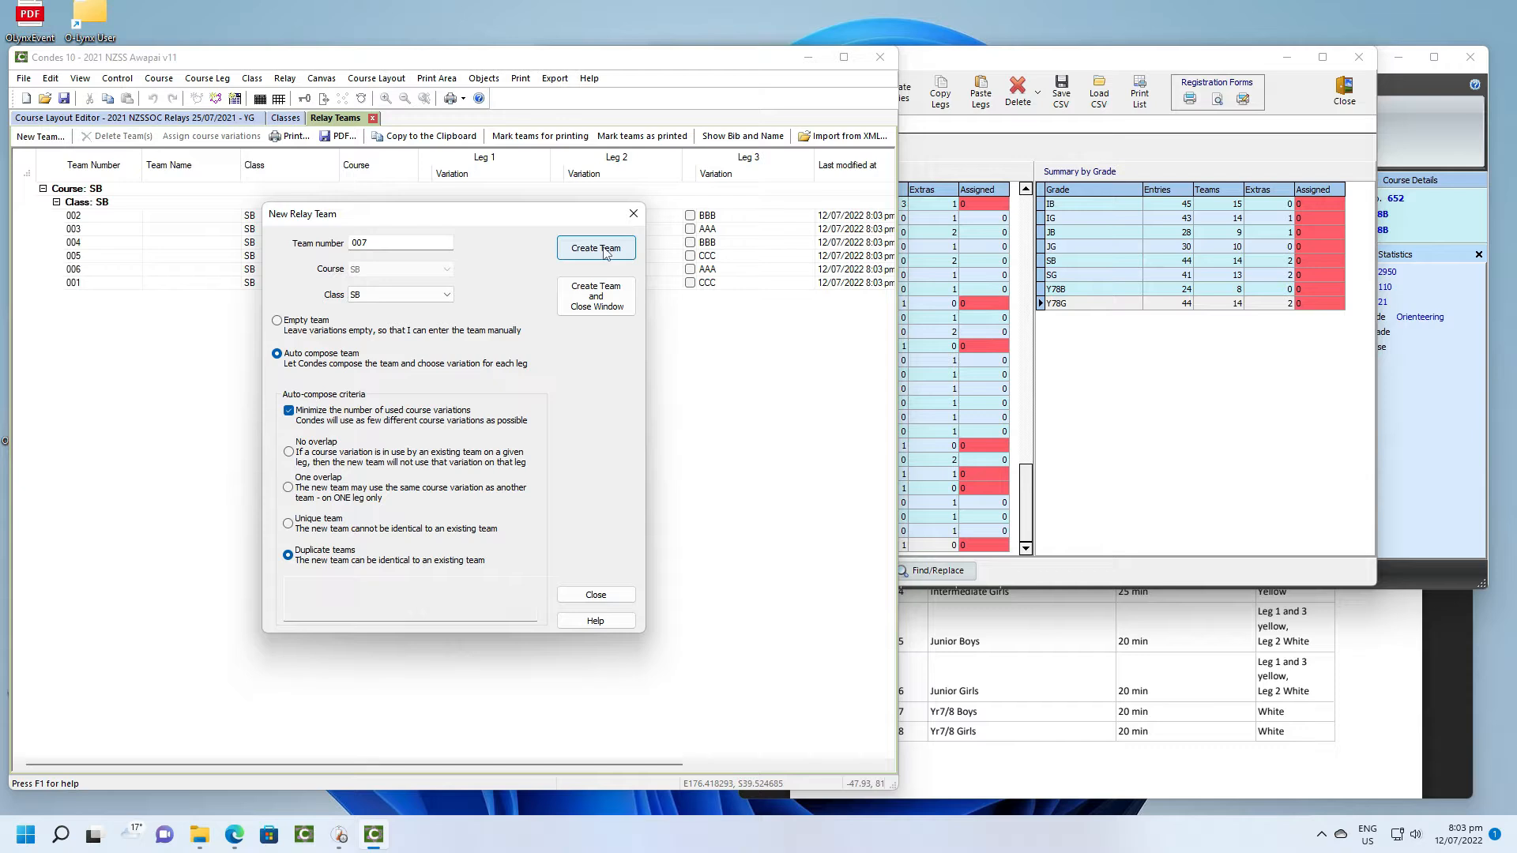
{"action": "left_click", "coordinate": [606, 251]}
{"action": "left_click", "coordinate": [606, 251]}
{"action": "left_click", "coordinate": [606, 251]}
{"action": "left_click", "coordinate": [606, 251]}
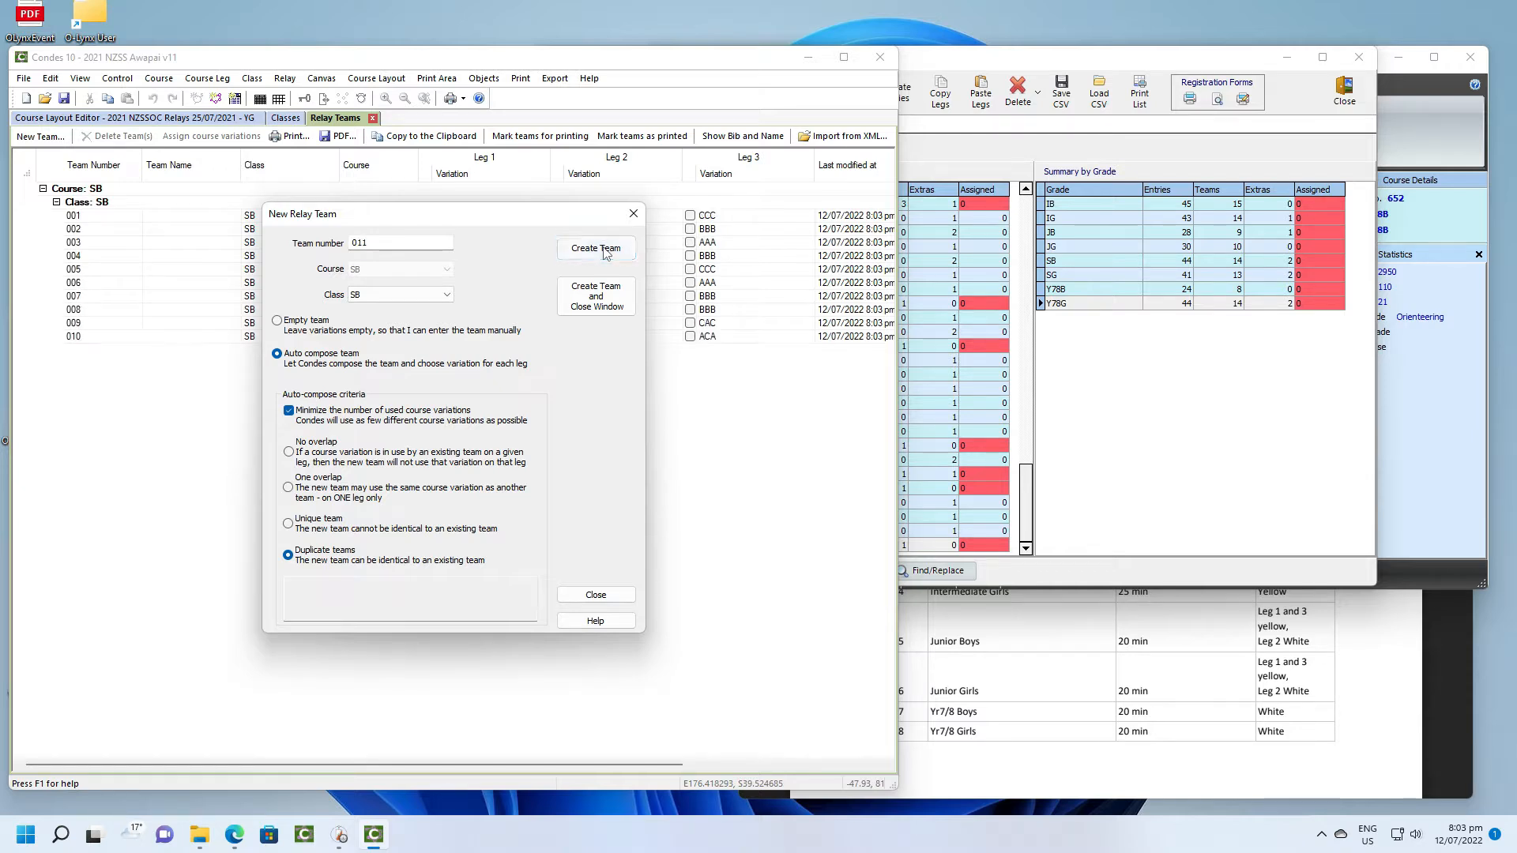
{"action": "left_click", "coordinate": [606, 251]}
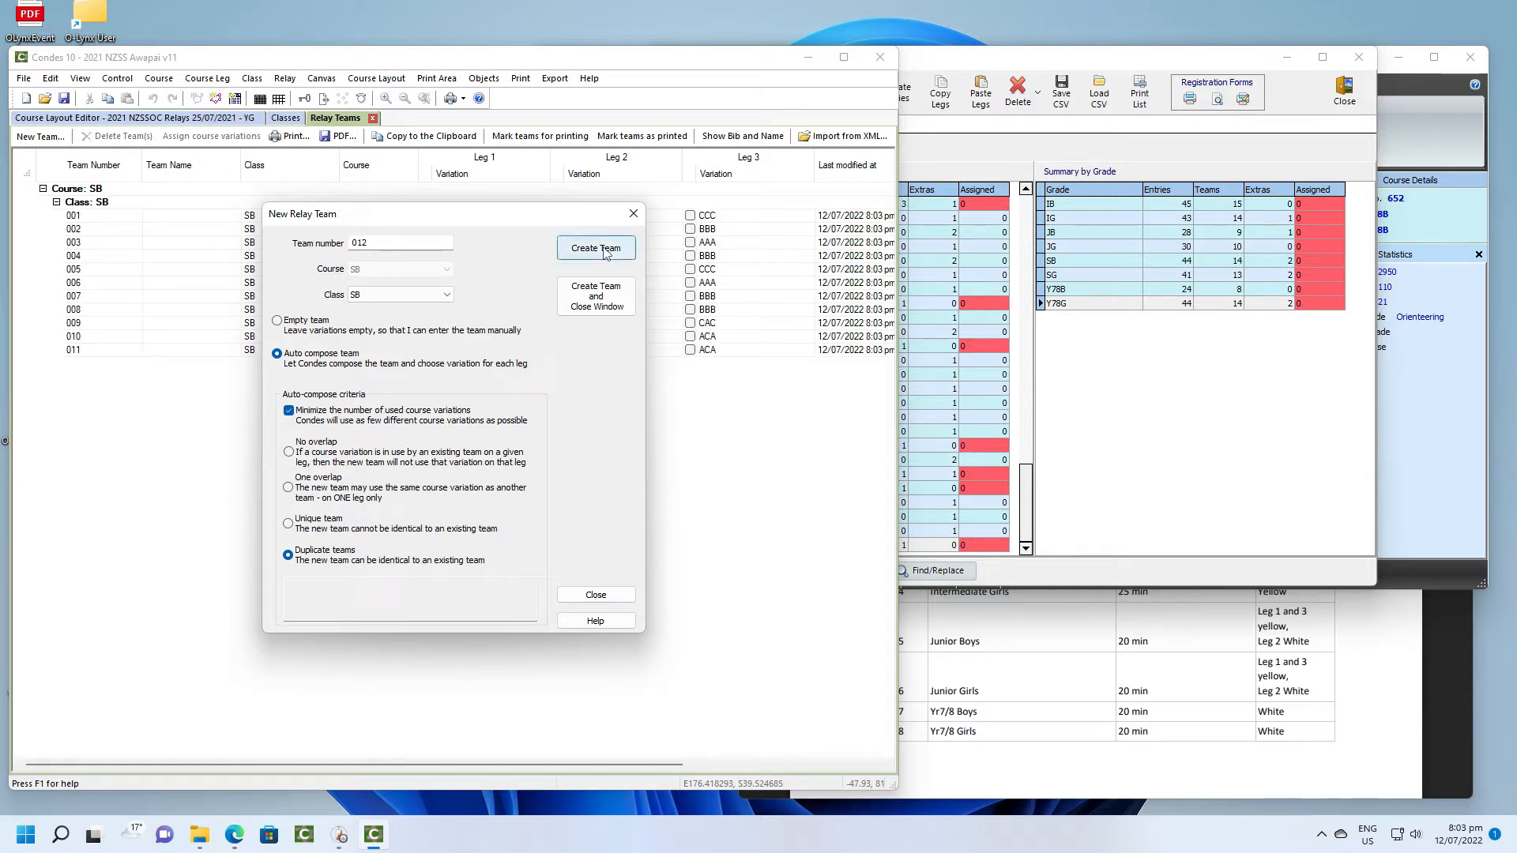
{"action": "left_click", "coordinate": [606, 251]}
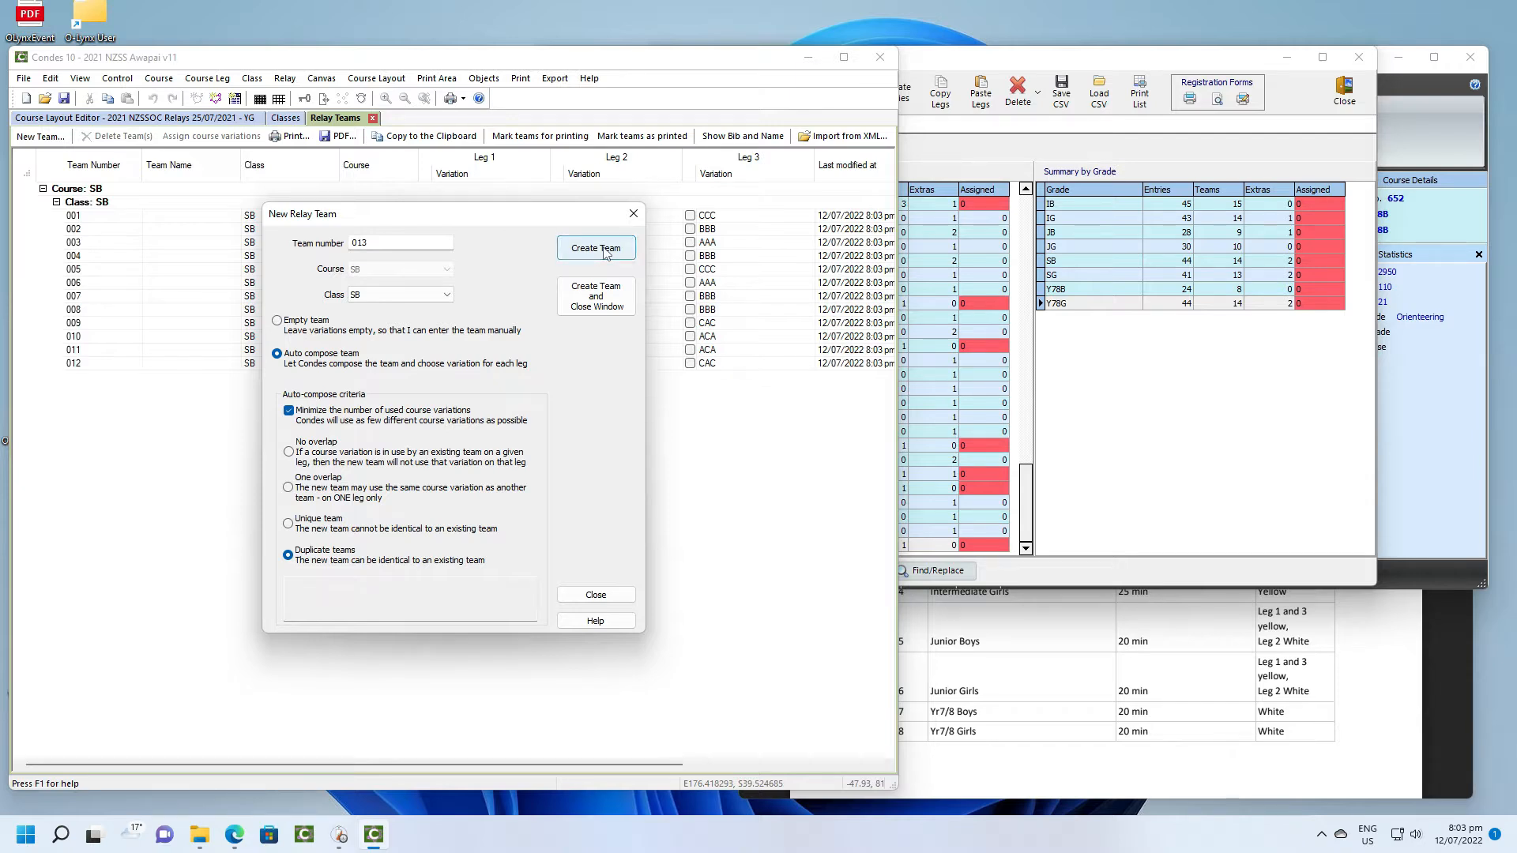
{"action": "left_click", "coordinate": [605, 251]}
{"action": "left_click", "coordinate": [606, 251]}
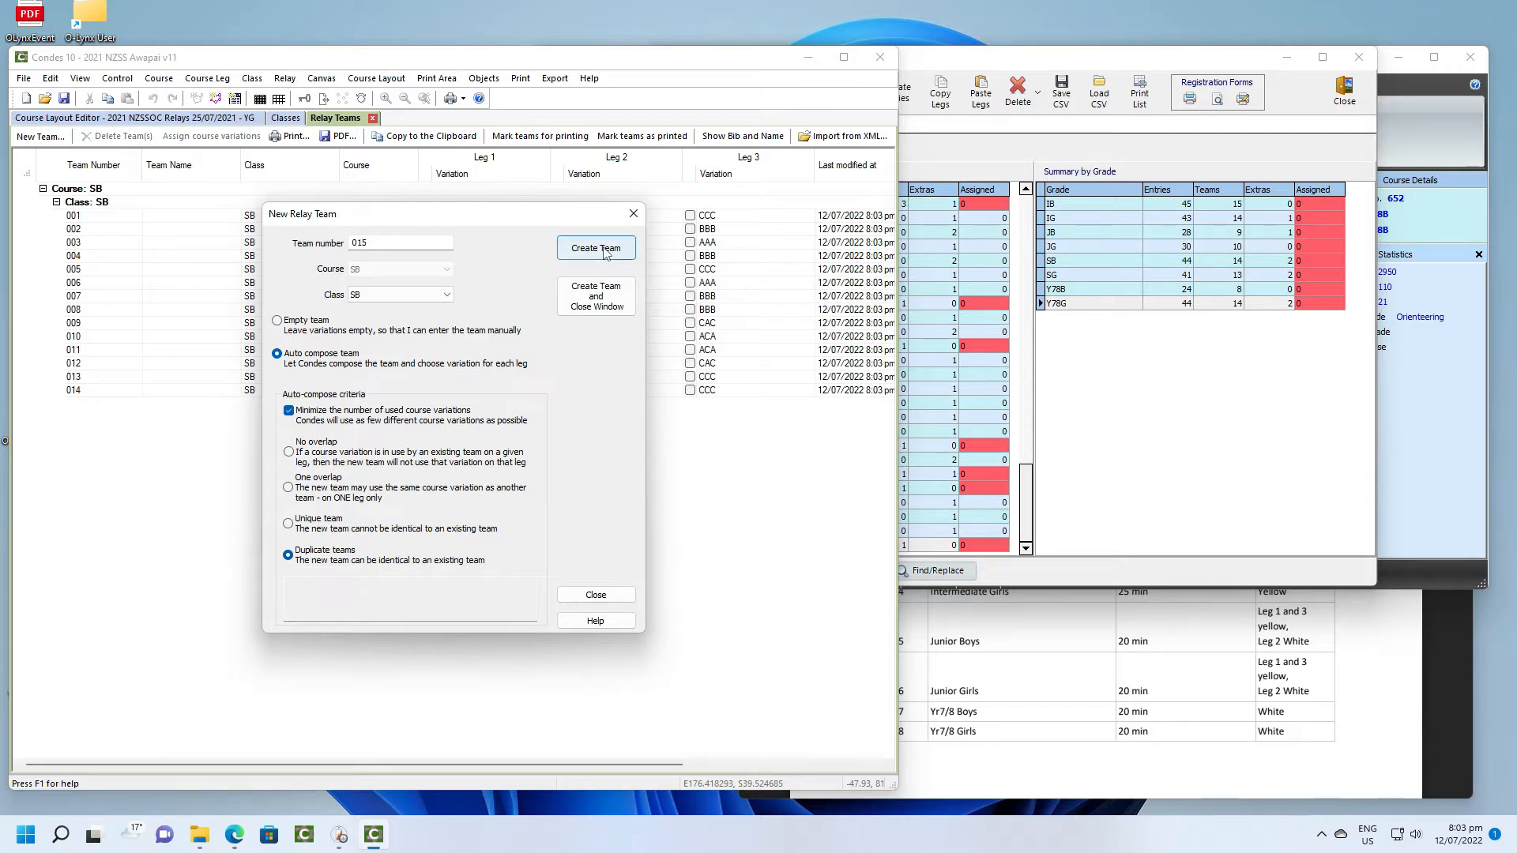
{"action": "left_click", "coordinate": [606, 251]}
{"action": "left_click", "coordinate": [606, 252]}
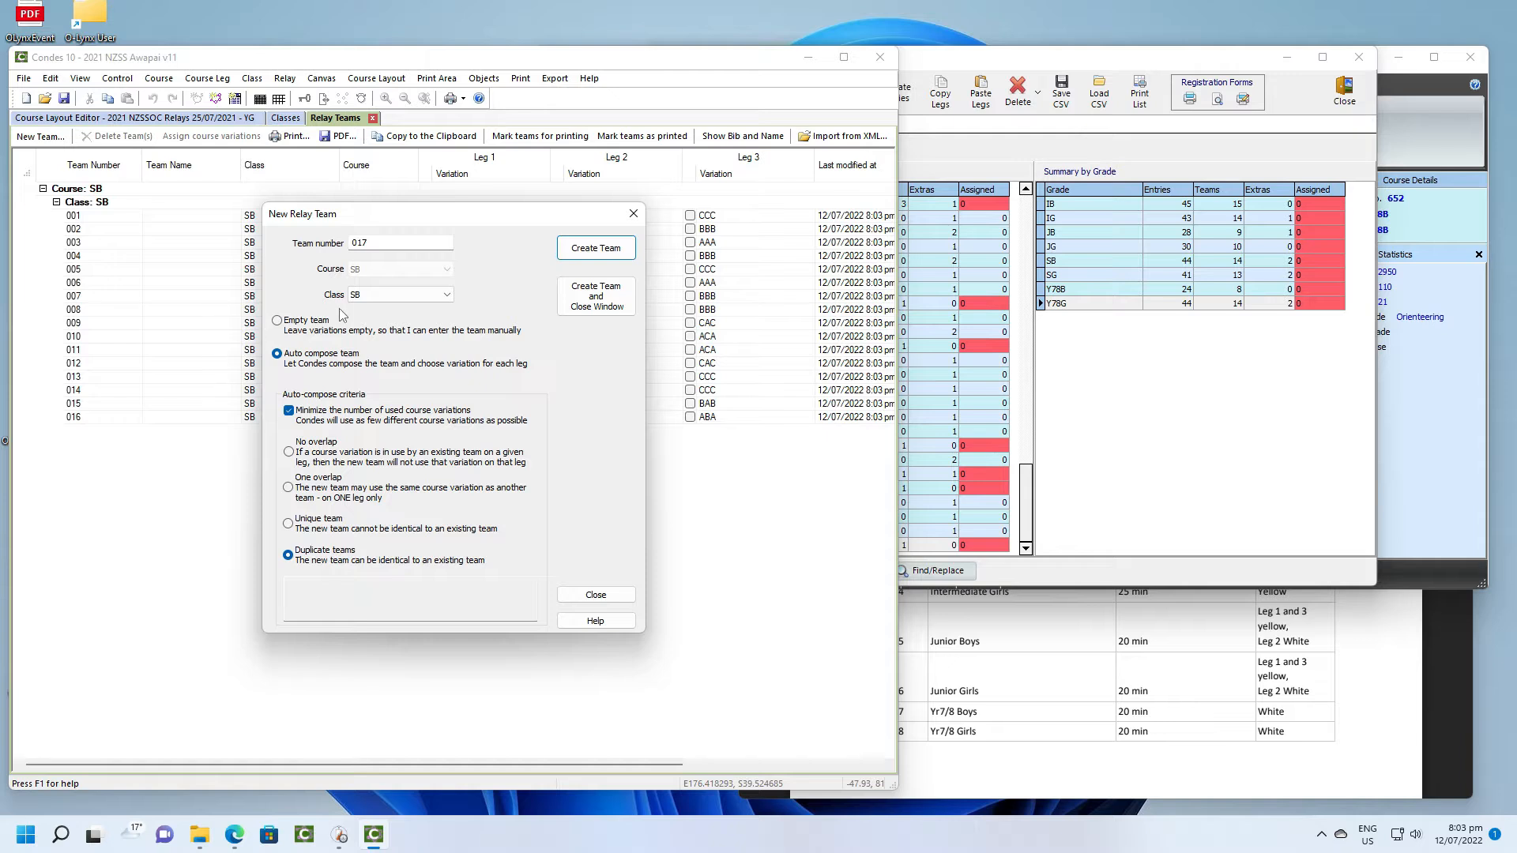
- Create auto-composed relay teams numbered 020 to 034 for class SG
{"action": "left_click_drag", "start_coordinate": [371, 244], "coordinate": [350, 243]}
{"action": "type", "text": "020"}
{"action": "left_click", "coordinate": [445, 294]}
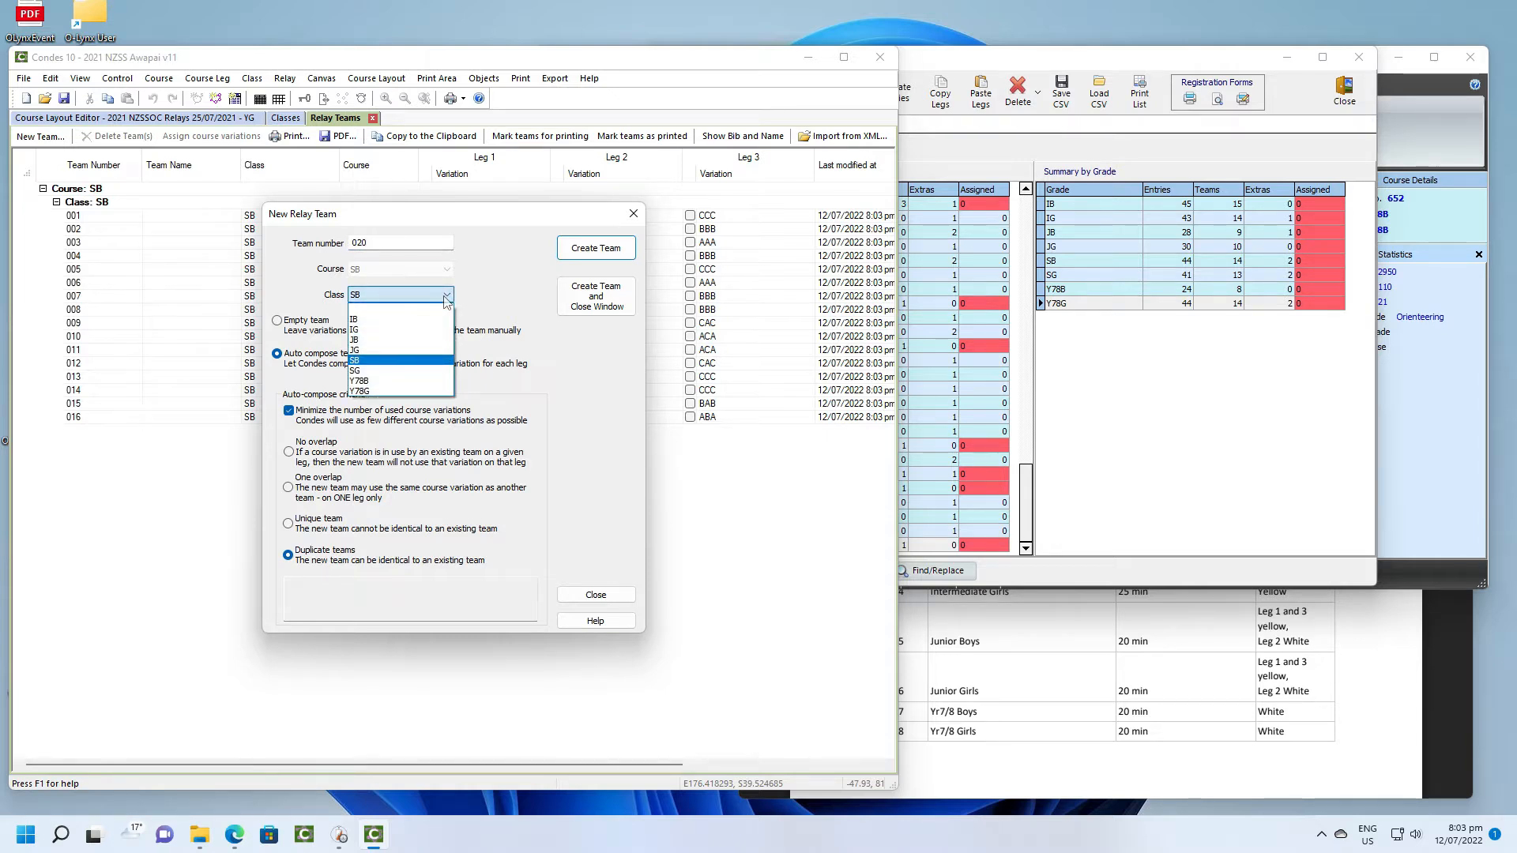
{"action": "left_click", "coordinate": [425, 370]}
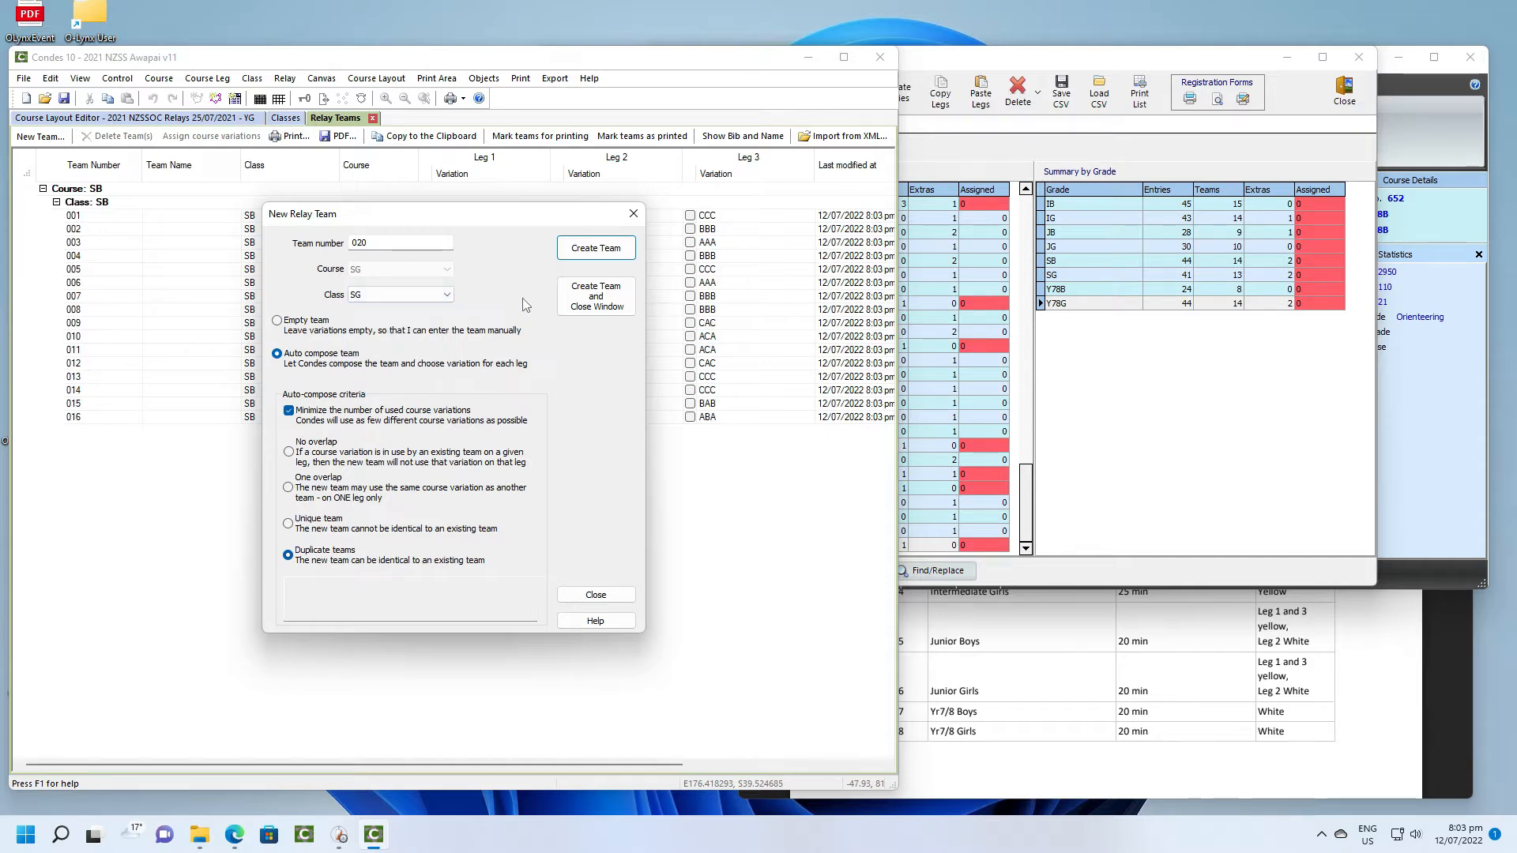
{"action": "left_click", "coordinate": [605, 253]}
{"action": "left_click", "coordinate": [606, 253]}
{"action": "left_click", "coordinate": [605, 253]}
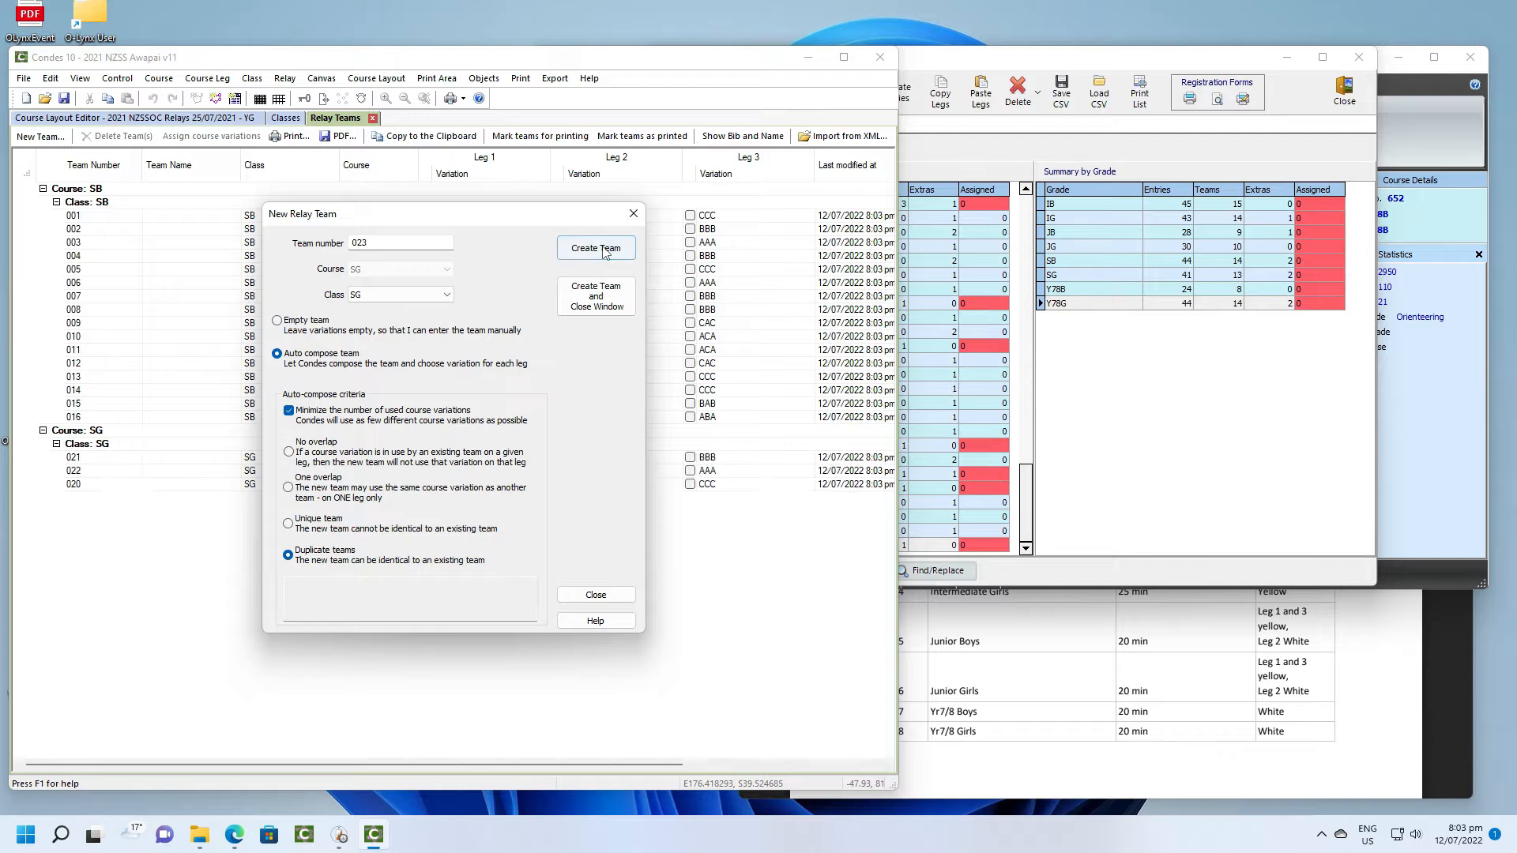
{"action": "left_click", "coordinate": [605, 253]}
{"action": "left_click", "coordinate": [605, 252]}
{"action": "left_click", "coordinate": [606, 253]}
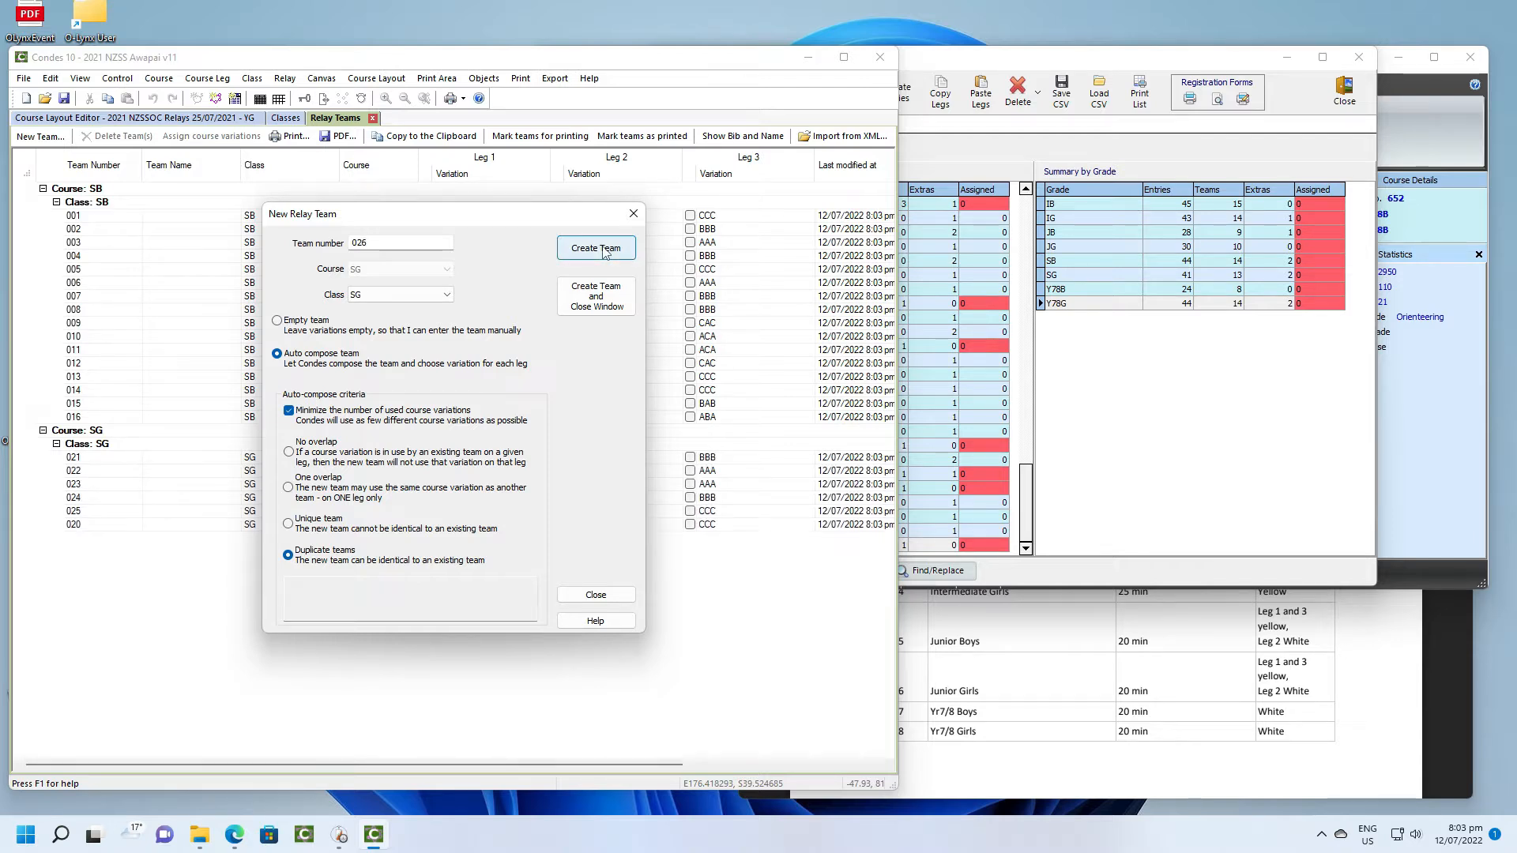
{"action": "left_click", "coordinate": [605, 252]}
{"action": "left_click", "coordinate": [605, 251]}
{"action": "left_click", "coordinate": [605, 251]}
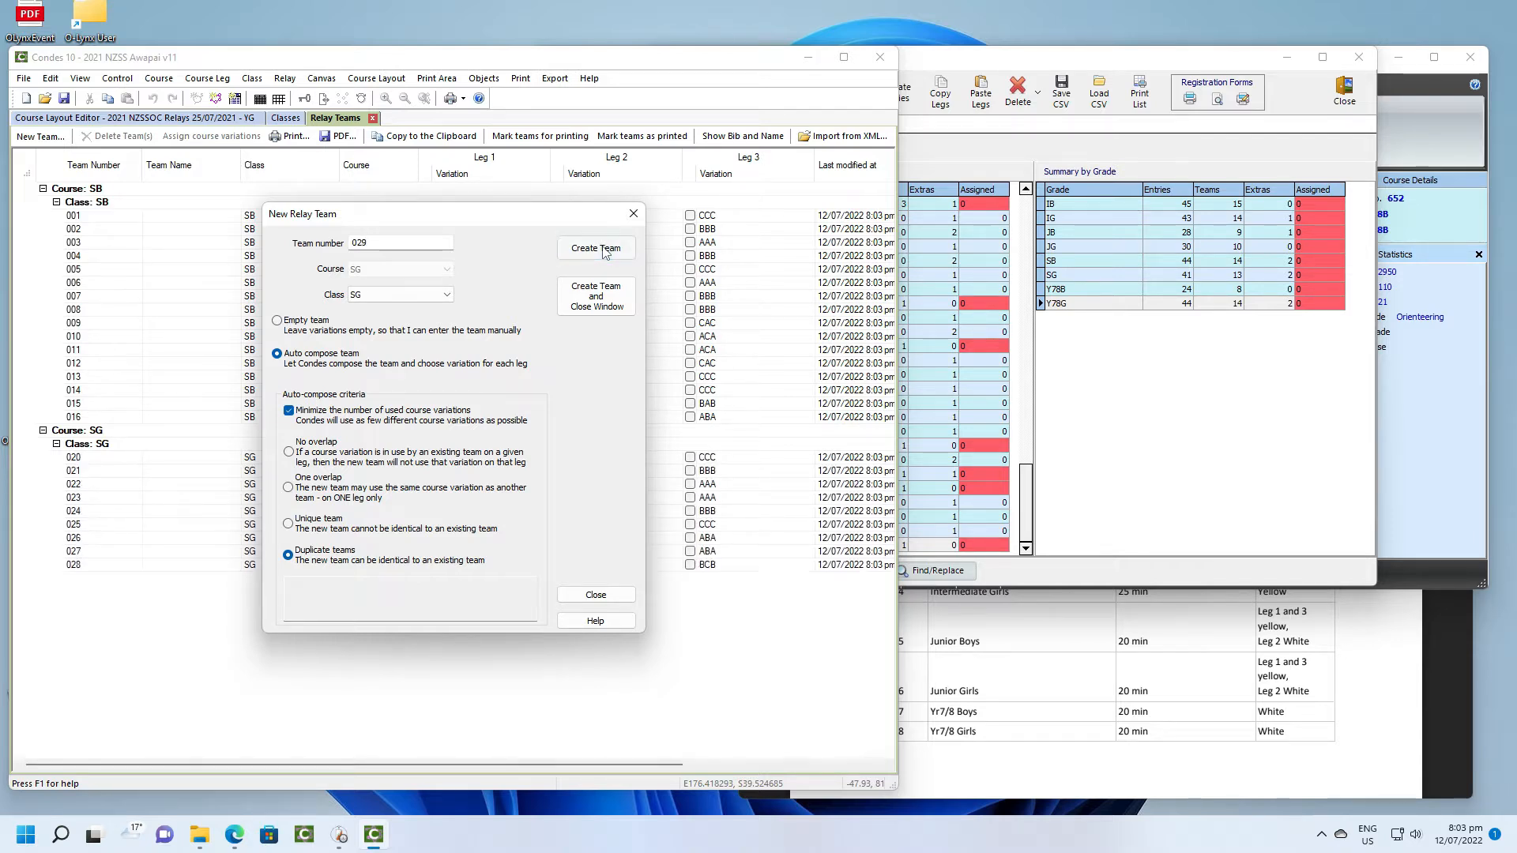
{"action": "left_click", "coordinate": [605, 251]}
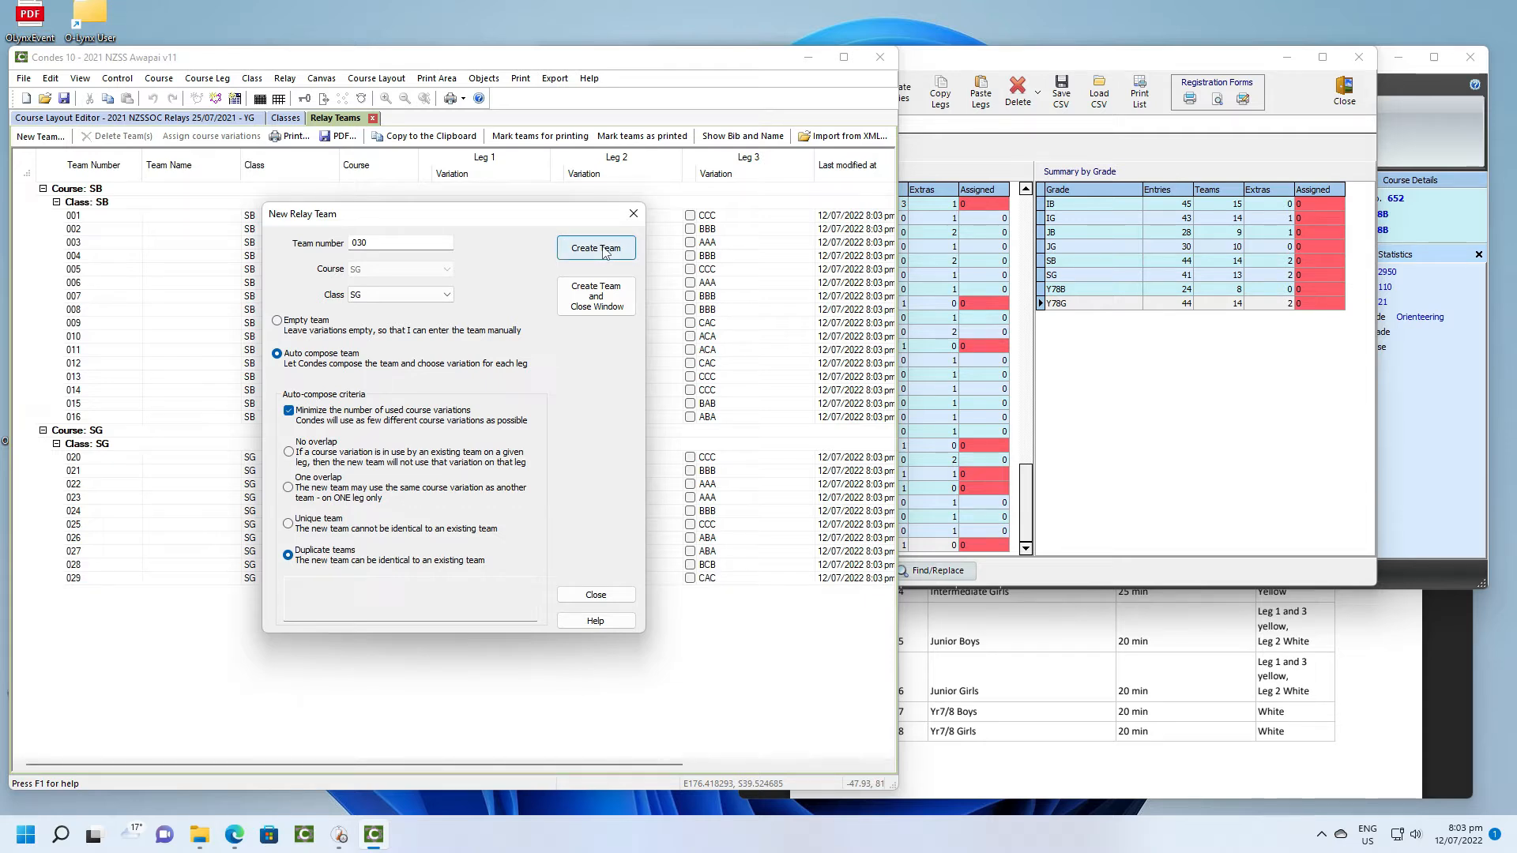
{"action": "left_click", "coordinate": [605, 251]}
{"action": "left_click", "coordinate": [605, 251]}
{"action": "left_click", "coordinate": [605, 252]}
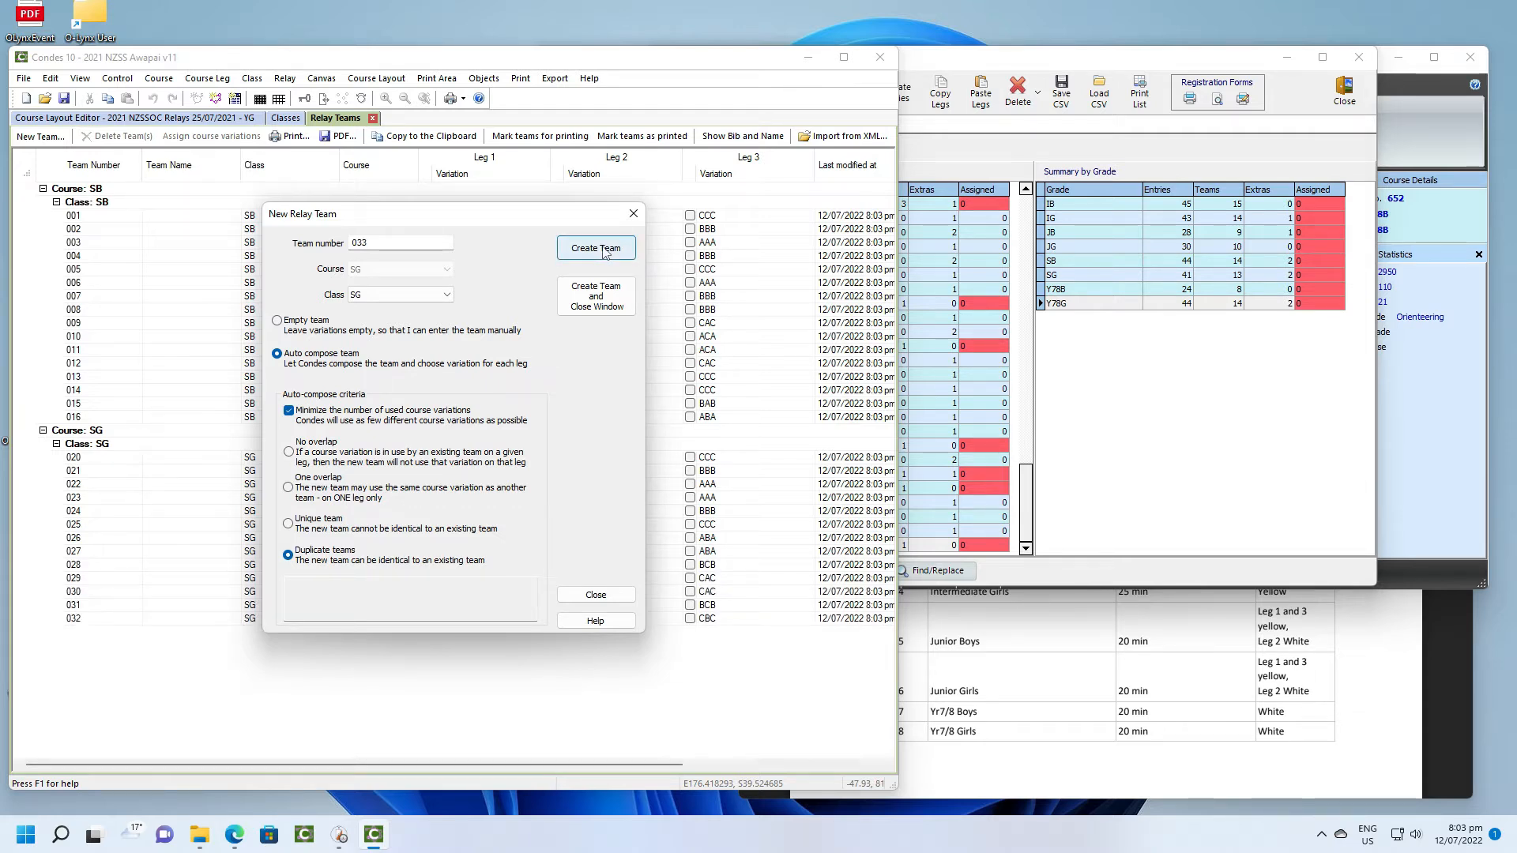
{"action": "left_click", "coordinate": [605, 252]}
{"action": "left_click", "coordinate": [605, 253]}
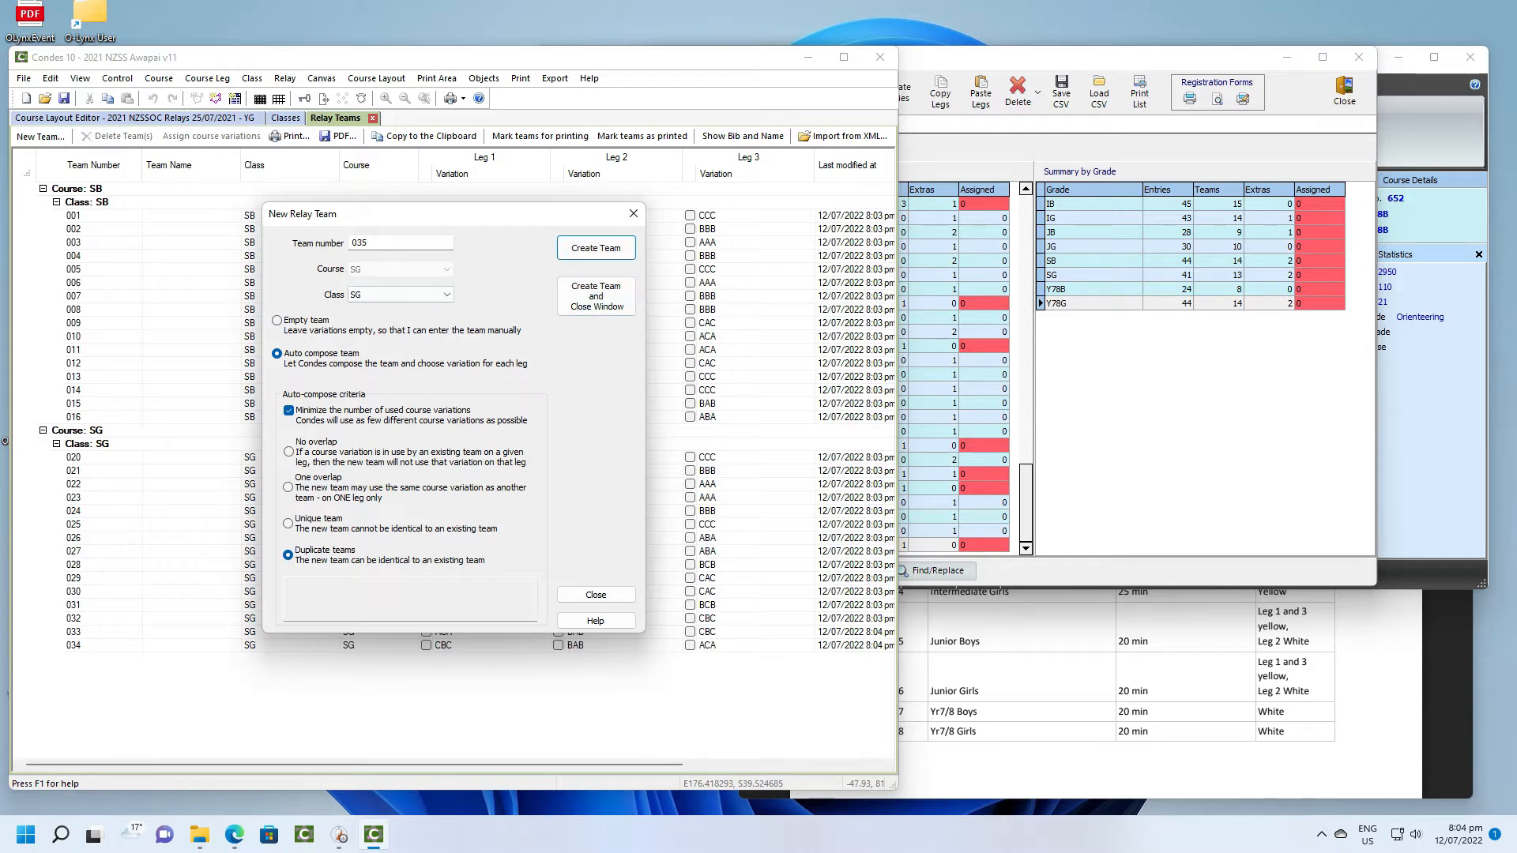
- Create auto-composed relay teams numbered 040 to 056 for class IB
{"action": "left_click_drag", "start_coordinate": [411, 244], "coordinate": [352, 243]}
{"action": "type", "text": "040"}
{"action": "left_click", "coordinate": [392, 296]}
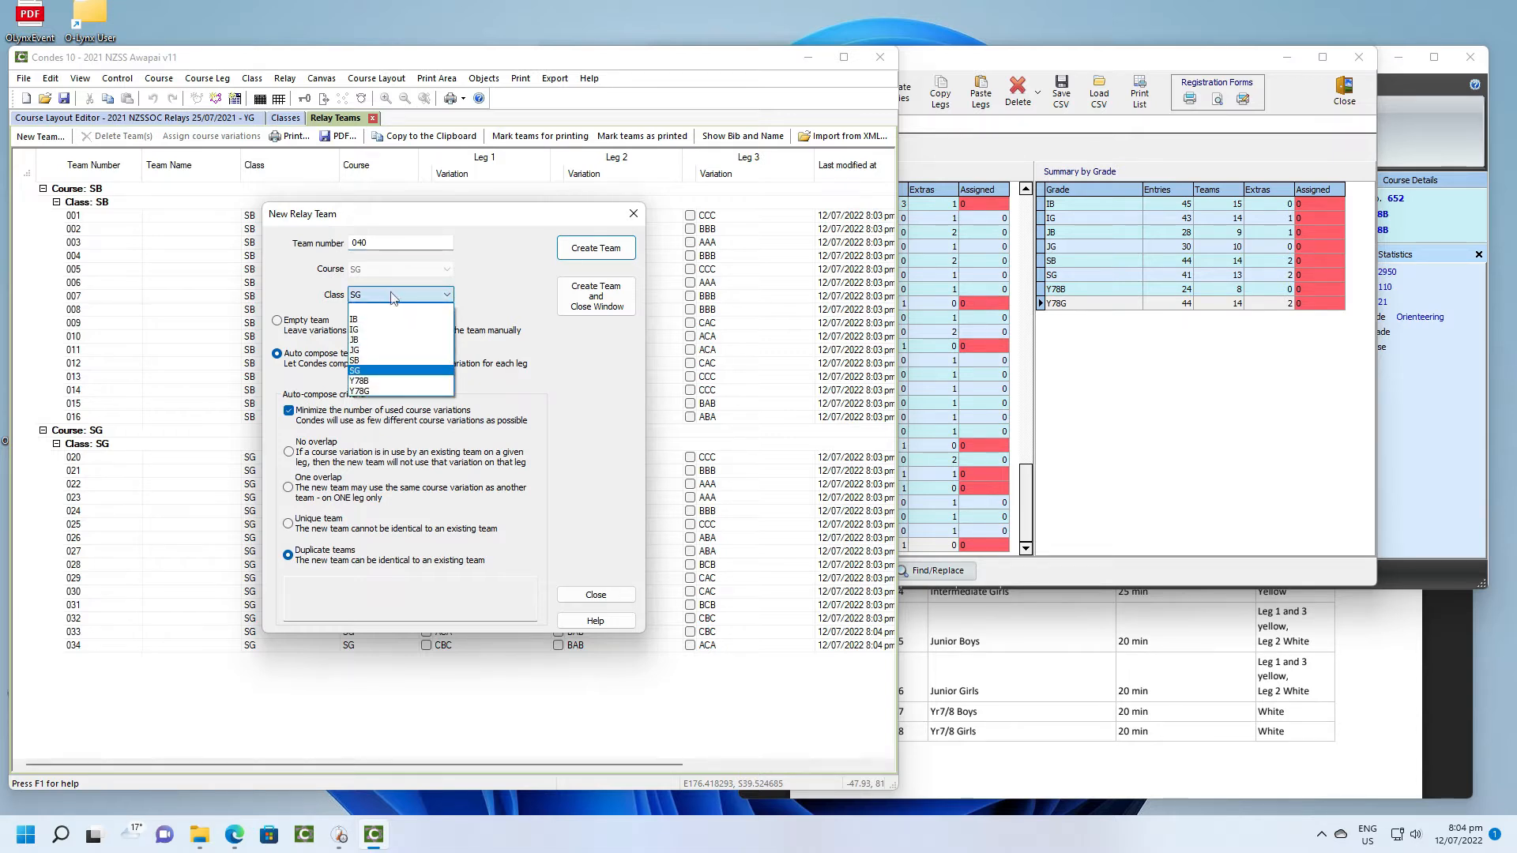
{"action": "left_click", "coordinate": [386, 322]}
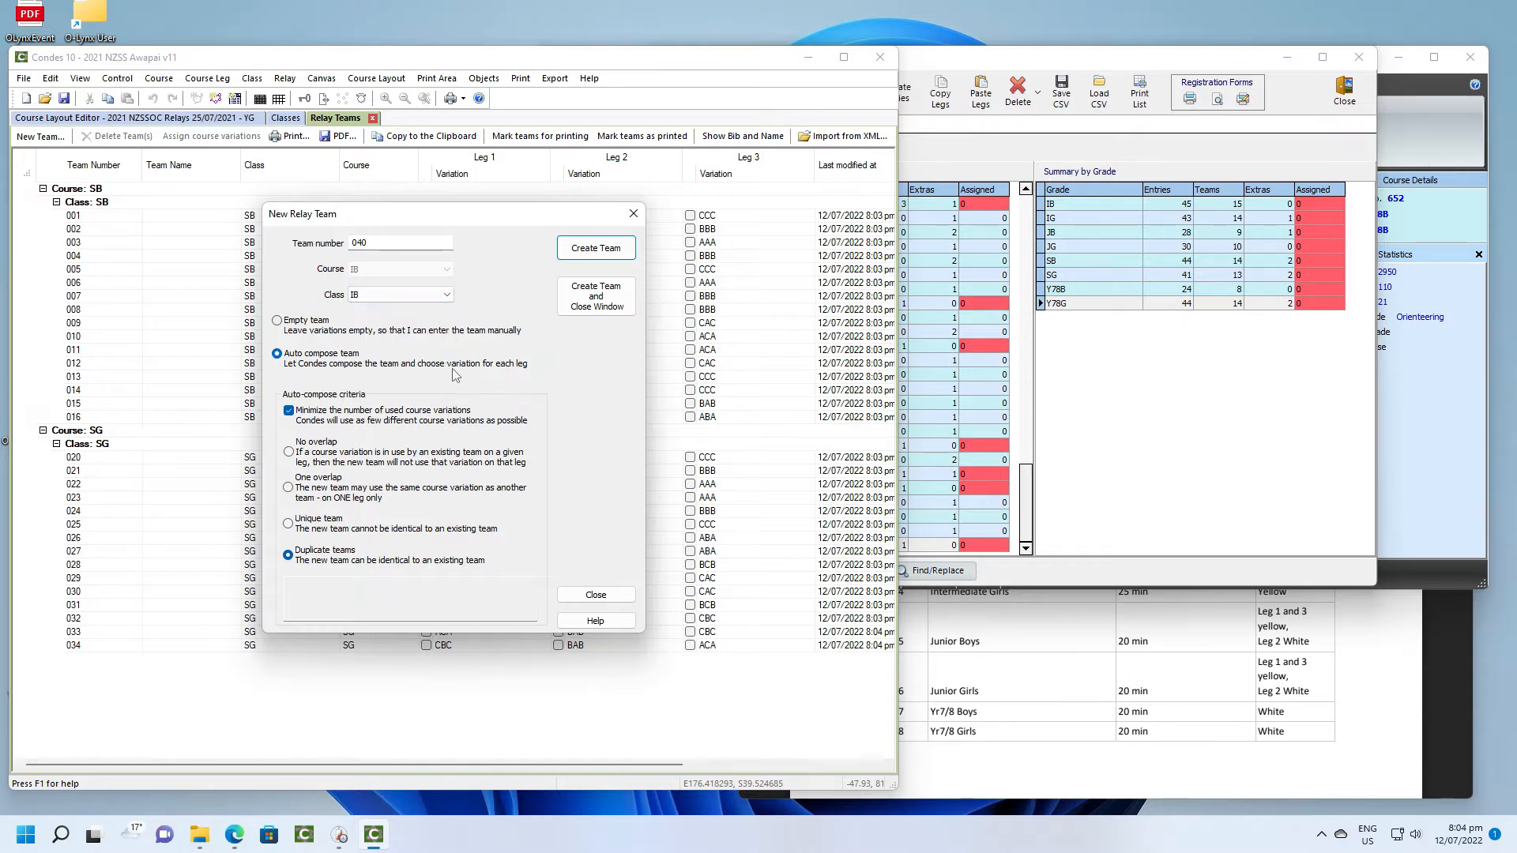
{"action": "left_click", "coordinate": [596, 248]}
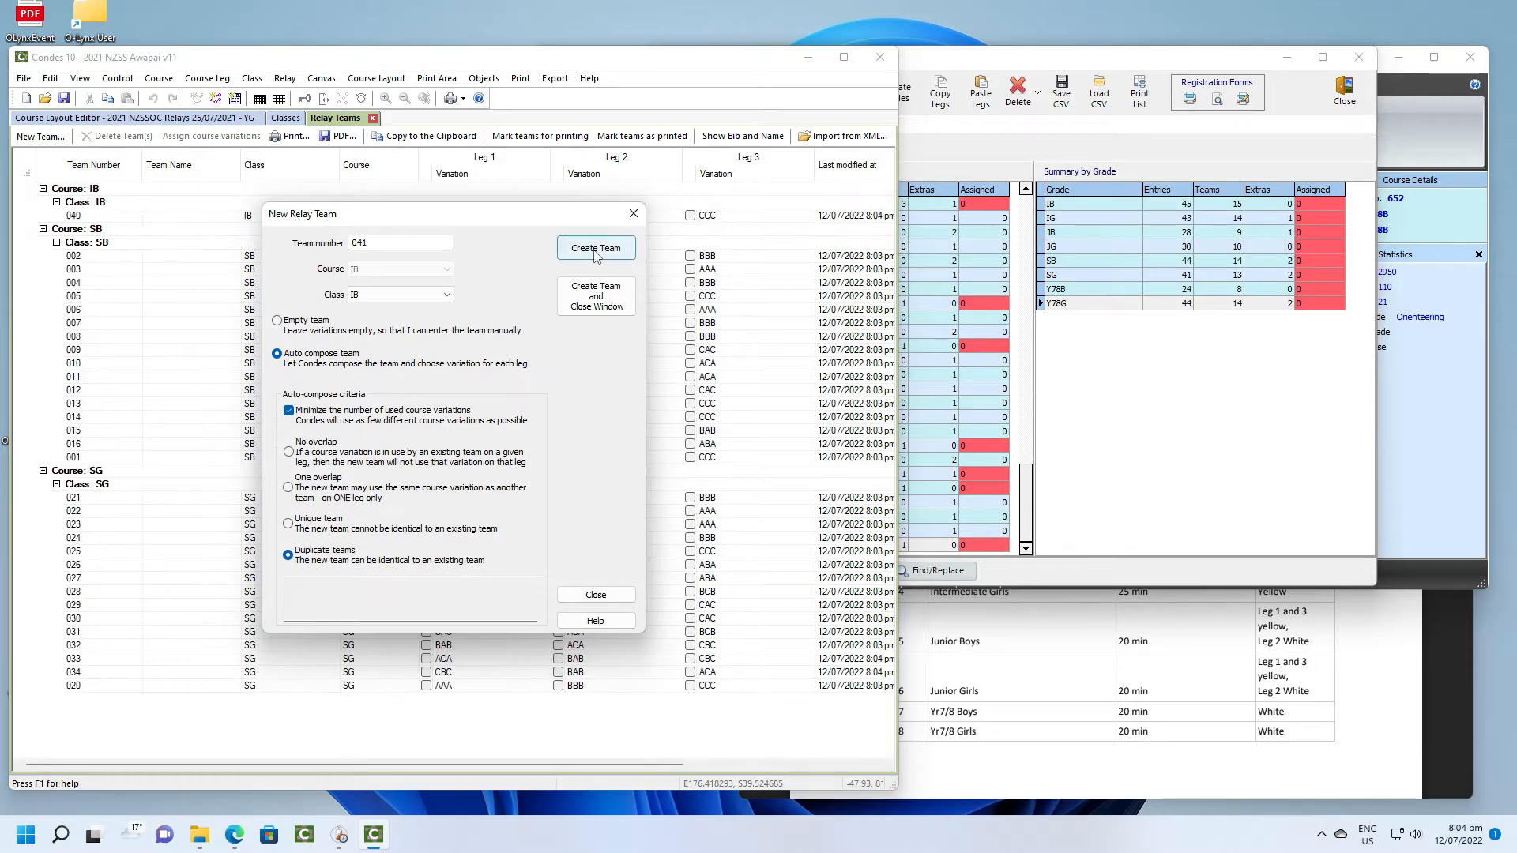
{"action": "left_click", "coordinate": [595, 248]}
{"action": "left_click", "coordinate": [596, 248]}
{"action": "left_click", "coordinate": [595, 251]}
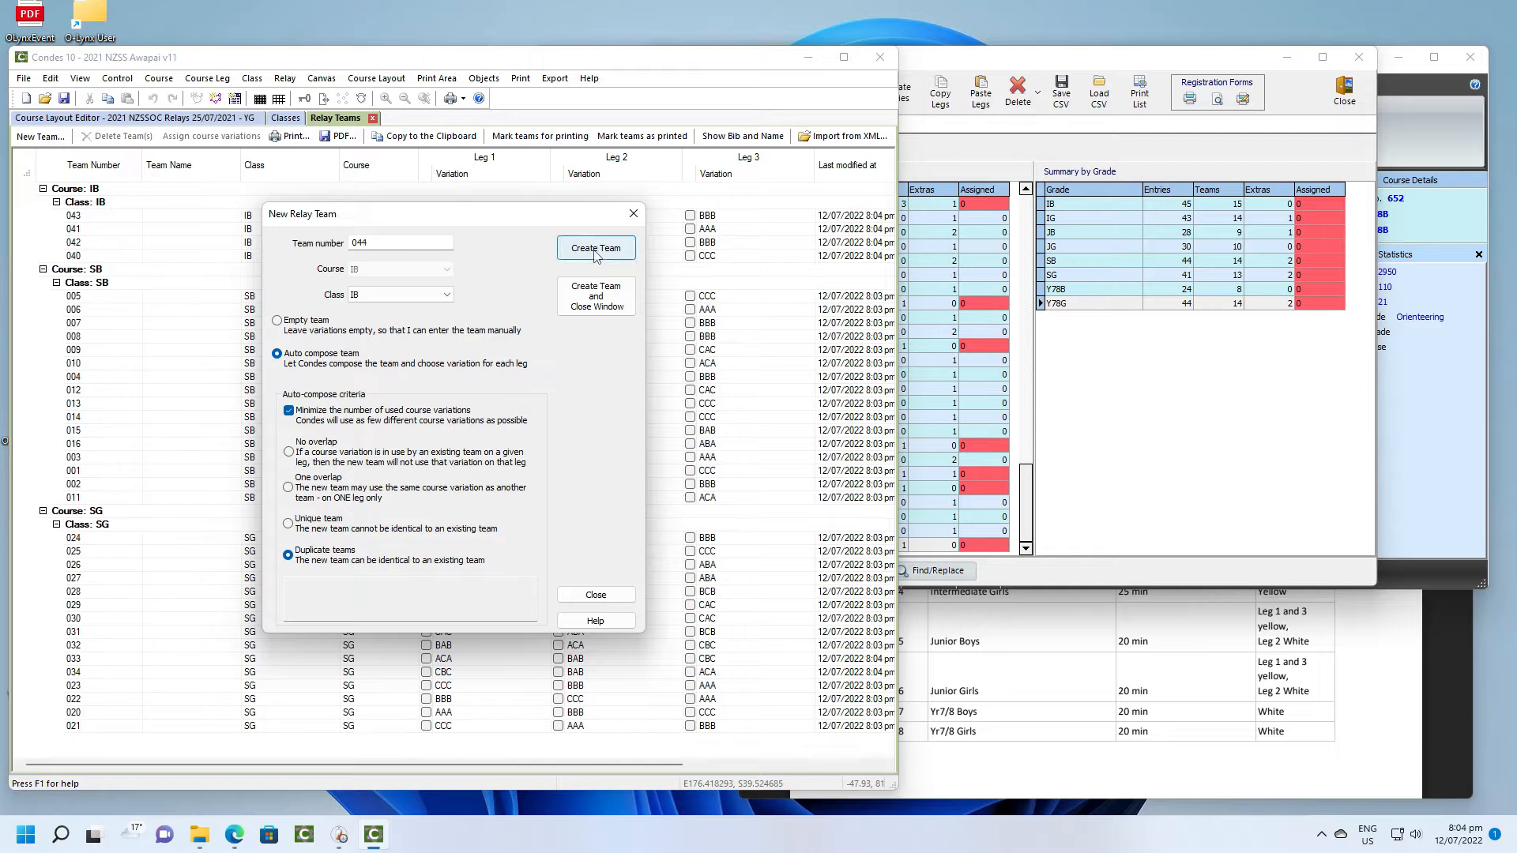
{"action": "left_click", "coordinate": [595, 251]}
{"action": "left_click", "coordinate": [594, 251]}
{"action": "left_click", "coordinate": [594, 251]}
{"action": "left_click", "coordinate": [595, 252]}
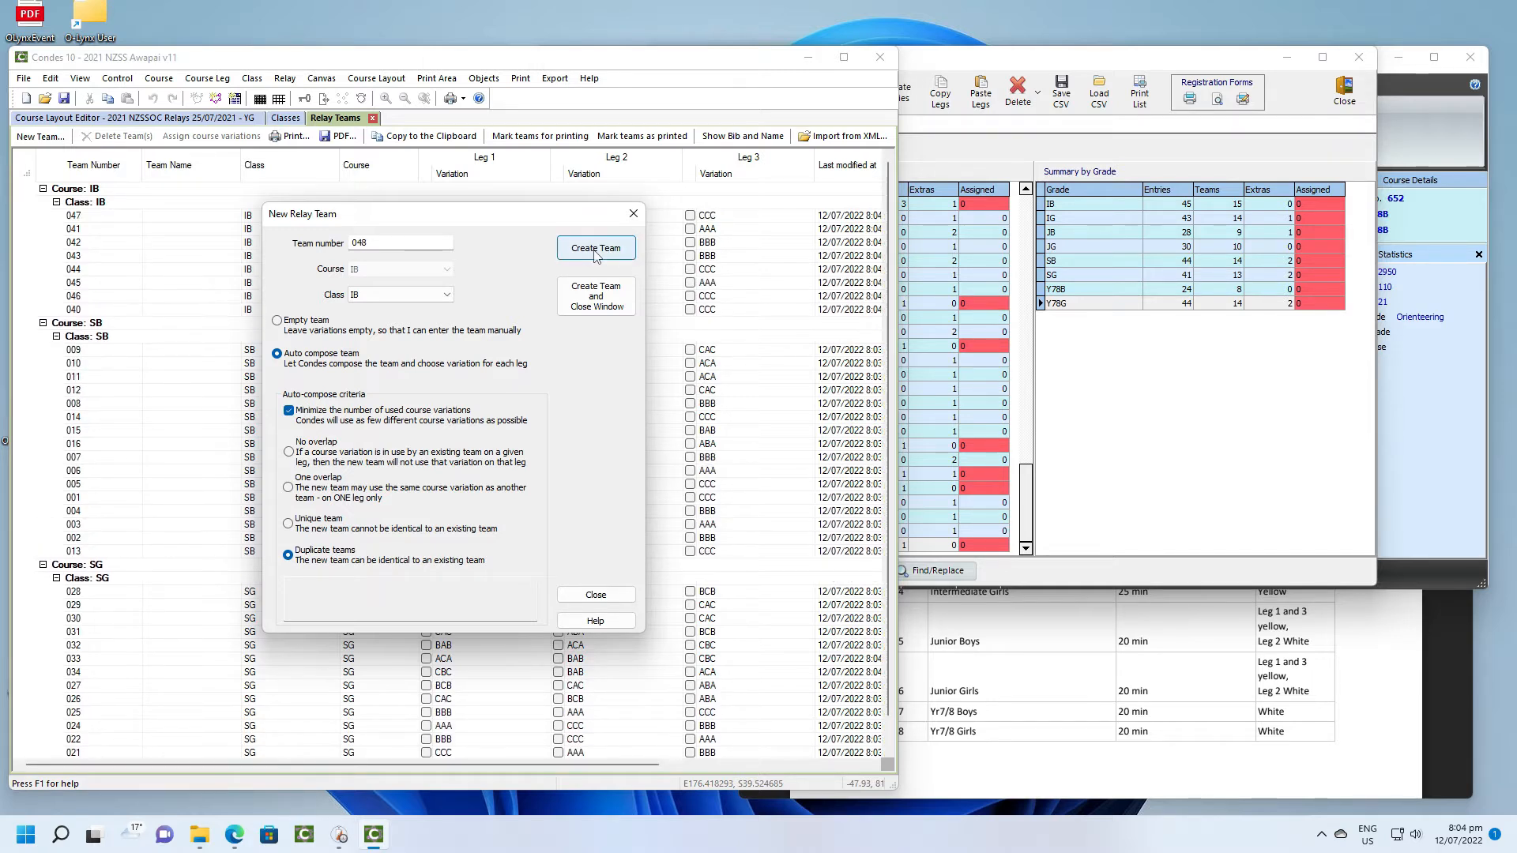
{"action": "left_click", "coordinate": [595, 253]}
{"action": "left_click", "coordinate": [594, 253]}
{"action": "left_click", "coordinate": [595, 253]}
{"action": "left_click", "coordinate": [596, 251]}
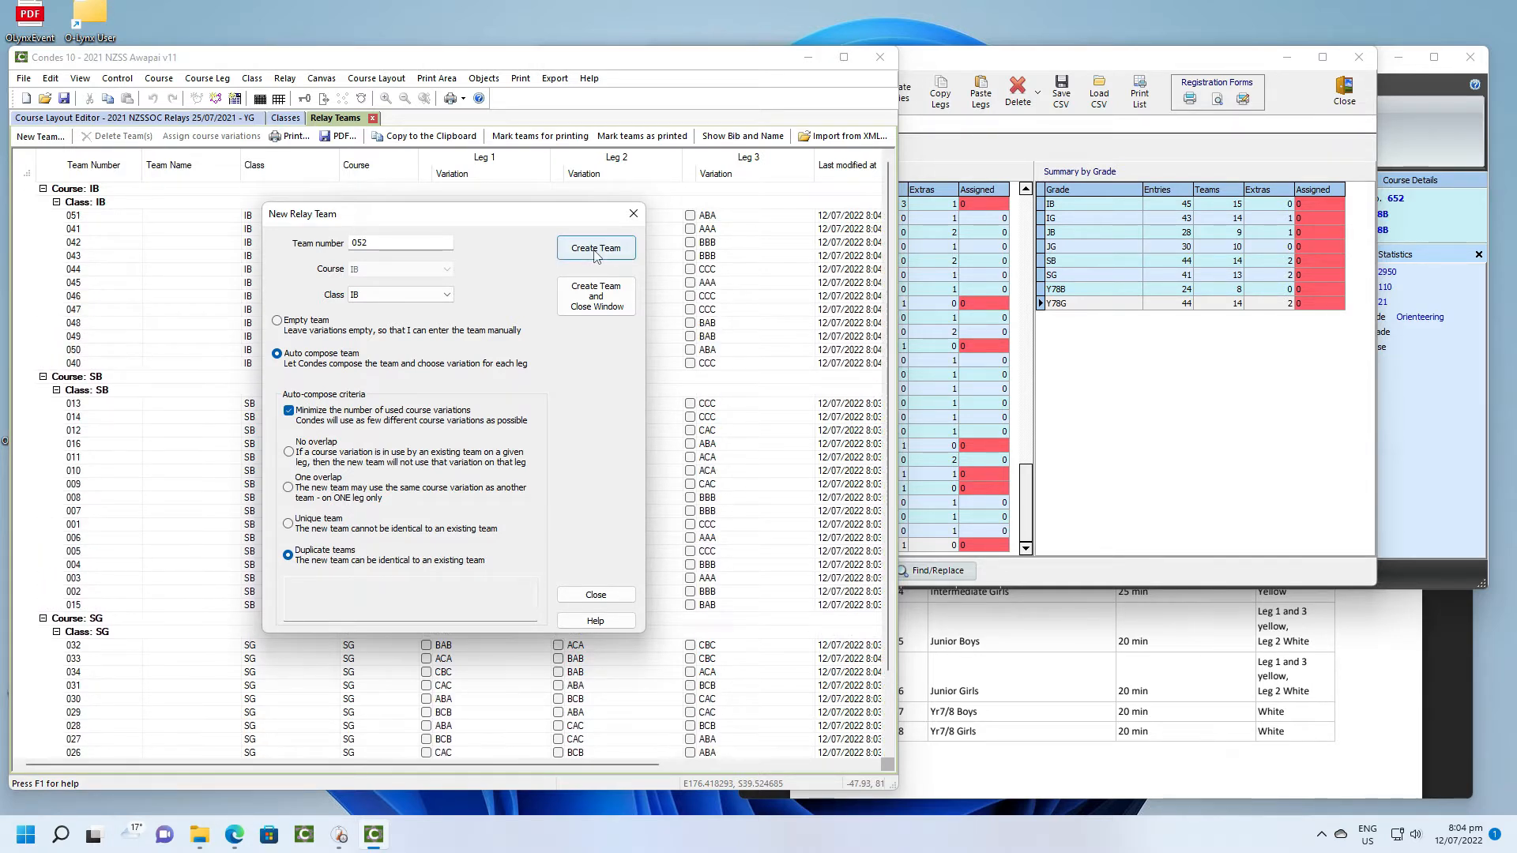
{"action": "left_click", "coordinate": [596, 251]}
{"action": "left_click", "coordinate": [596, 251]}
{"action": "left_click", "coordinate": [594, 251]}
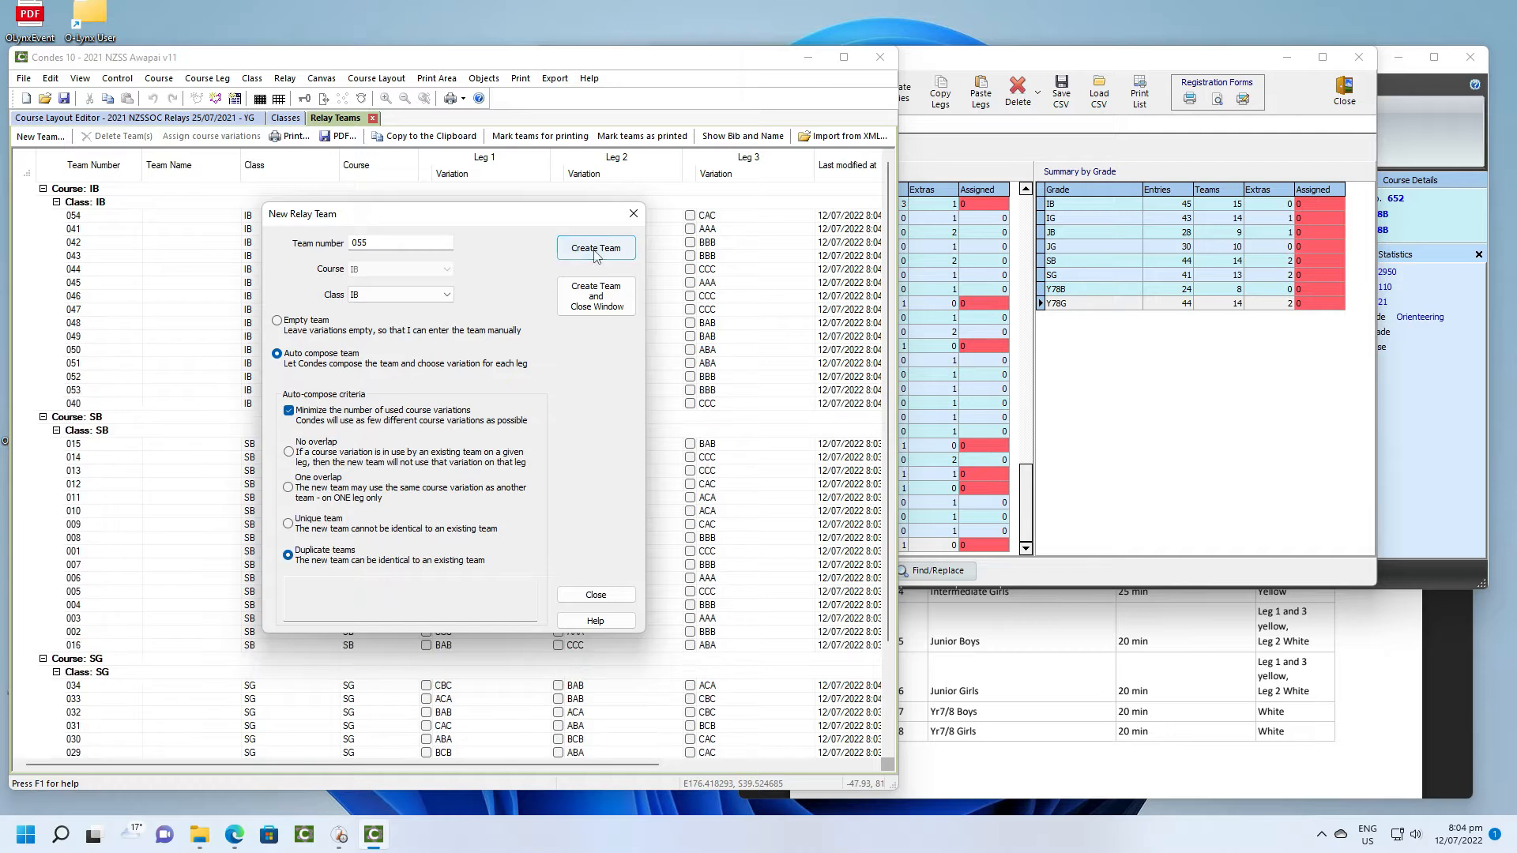
{"action": "left_click", "coordinate": [594, 251]}
{"action": "left_click", "coordinate": [594, 252]}
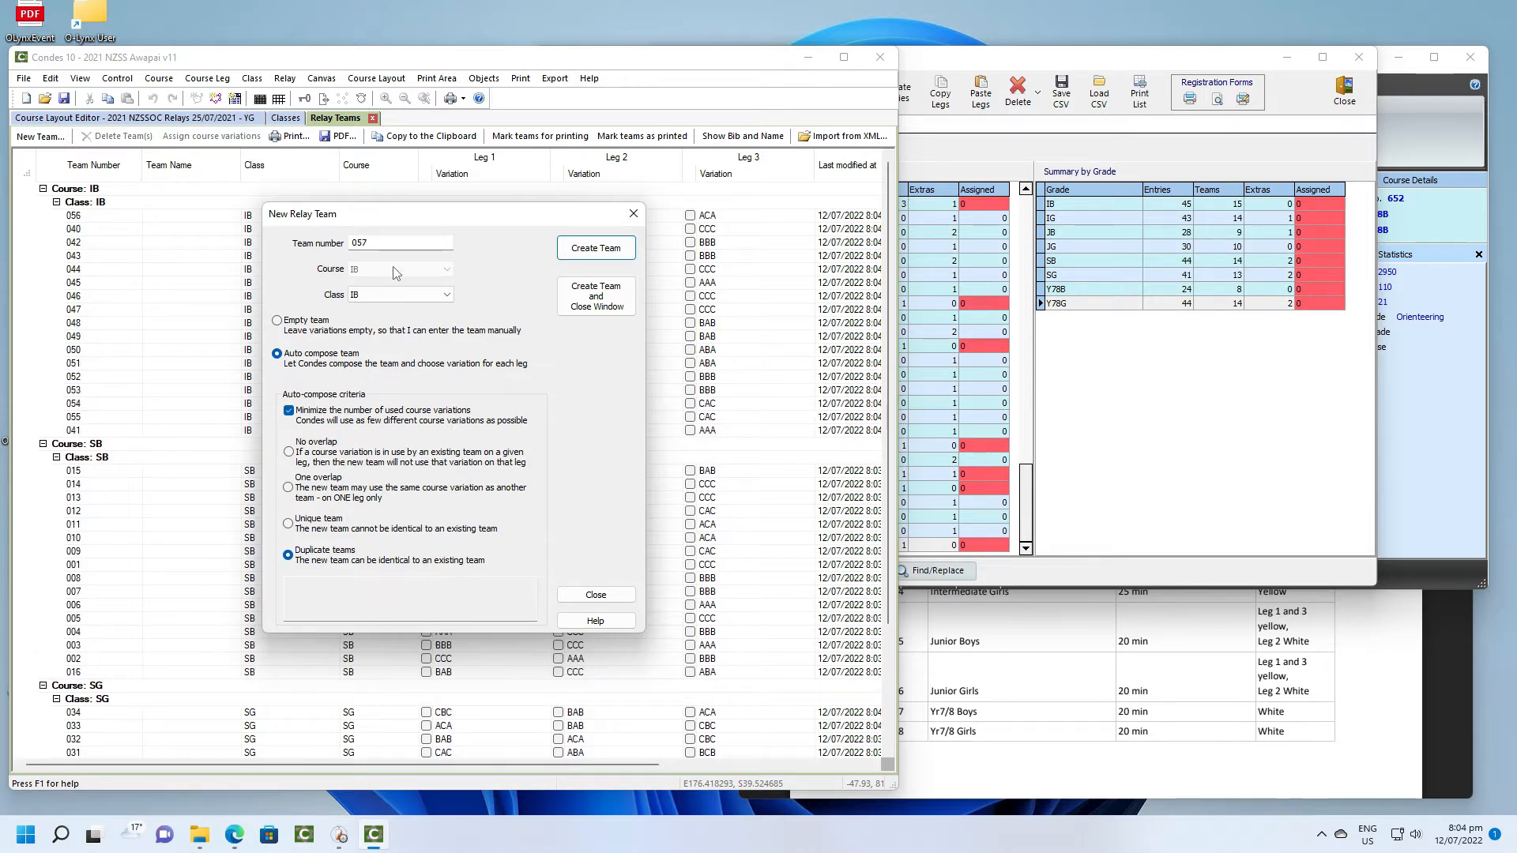
- Create auto-composed relay teams numbered 060 to 075 for class IG
{"action": "double_click", "coordinate": [360, 243]}
{"action": "type", "text": "060"}
{"action": "left_click", "coordinate": [447, 296]}
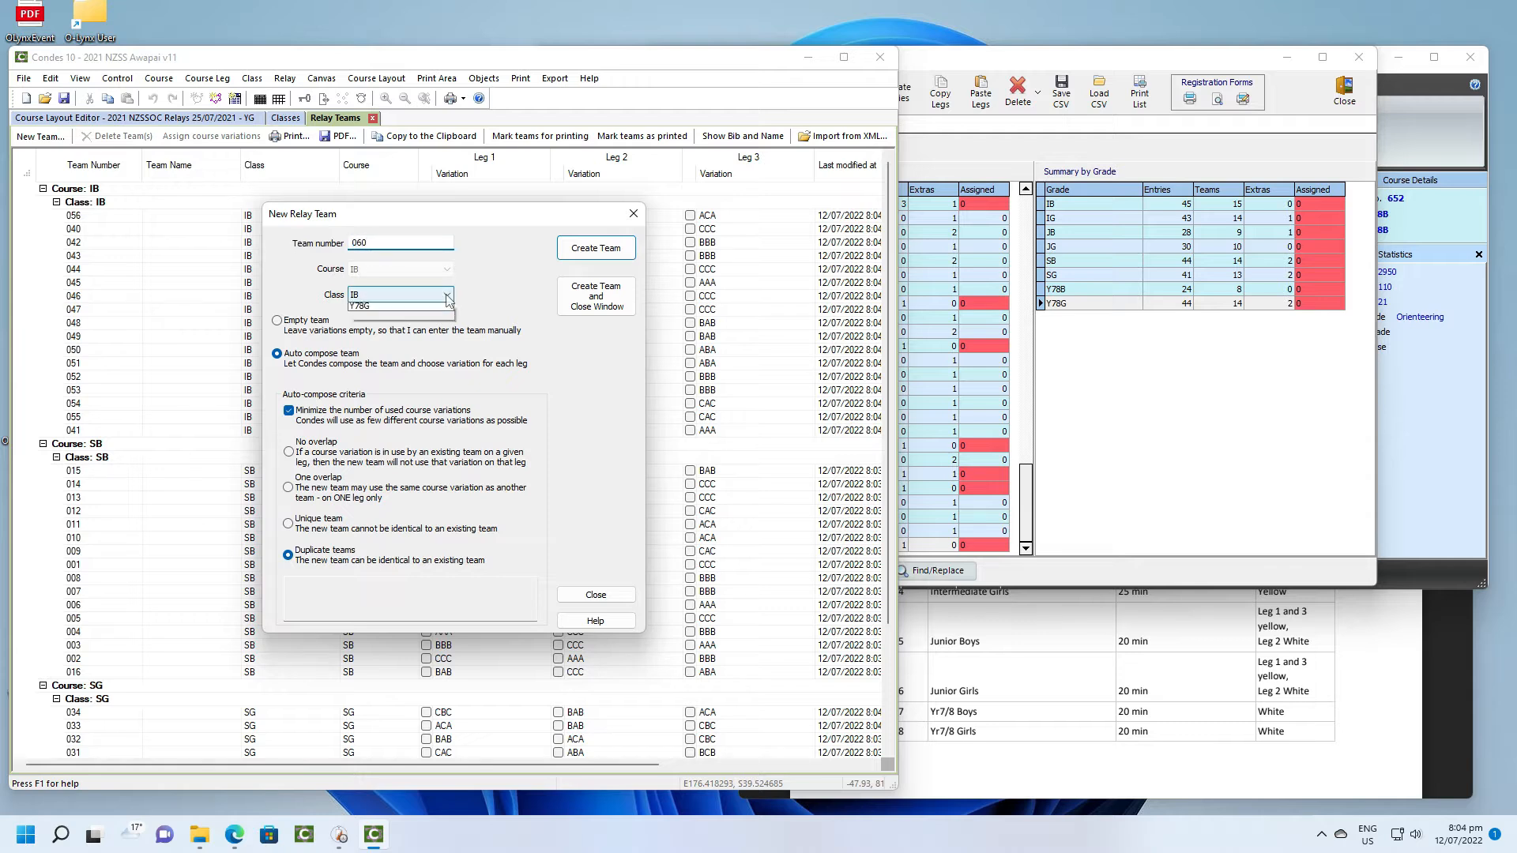
{"action": "left_click", "coordinate": [422, 322]}
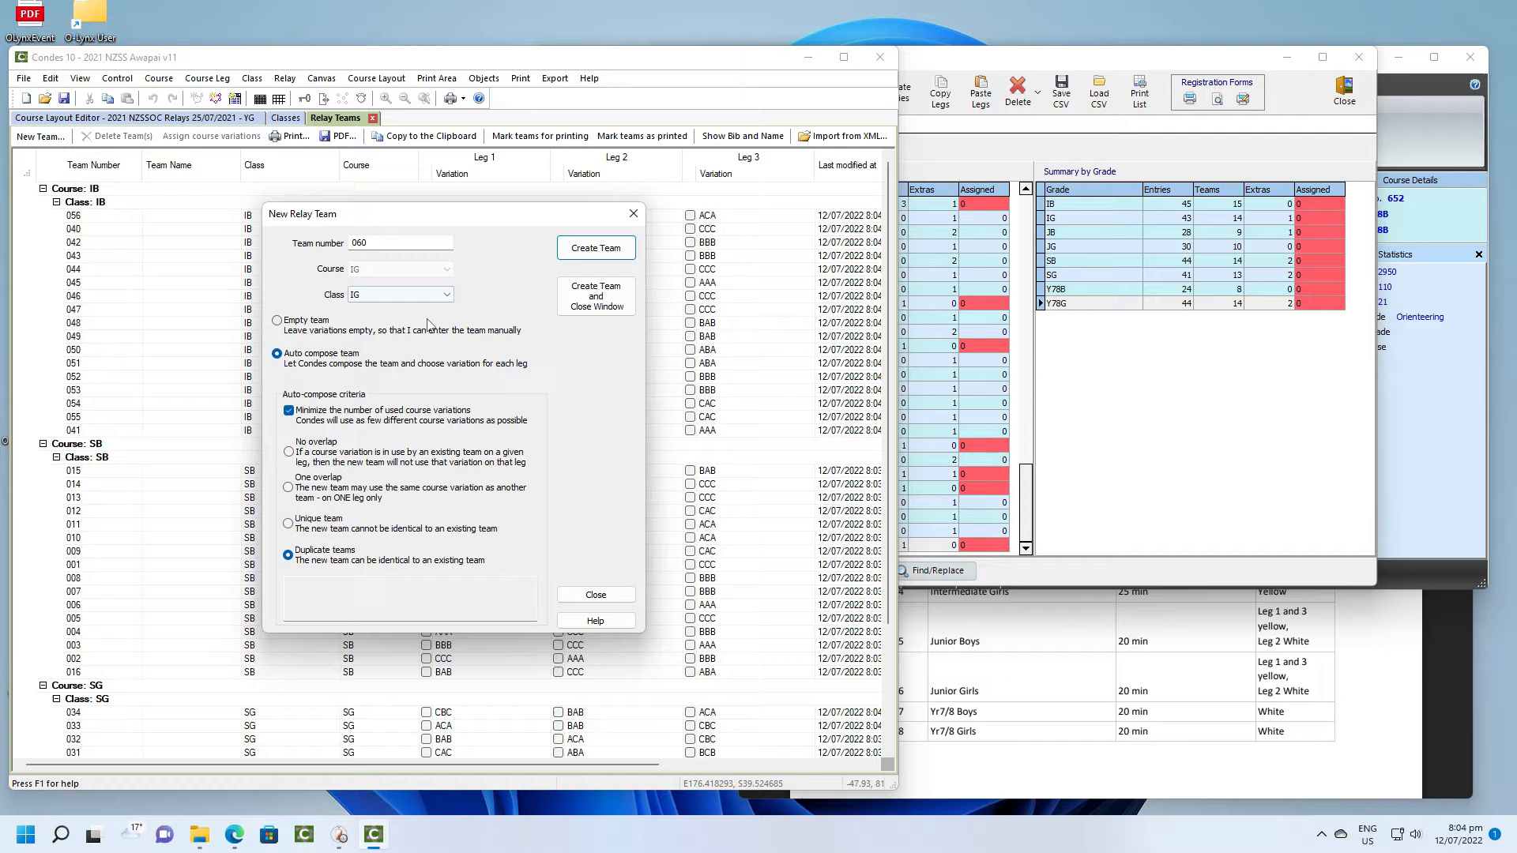
{"action": "left_click", "coordinate": [597, 250]}
{"action": "left_click", "coordinate": [597, 250]}
{"action": "left_click", "coordinate": [597, 251]}
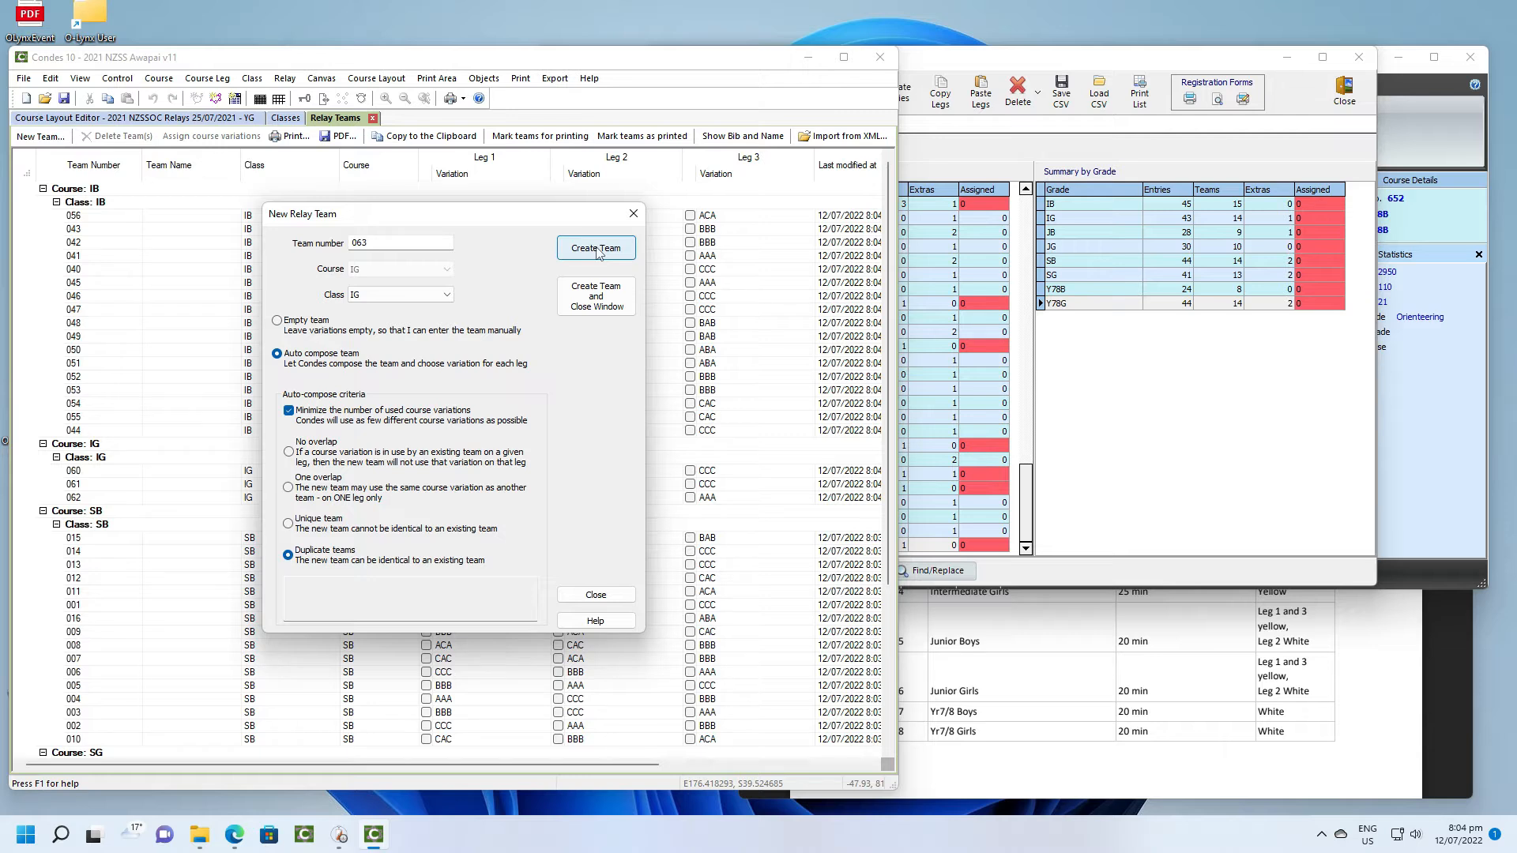
{"action": "left_click", "coordinate": [597, 250]}
{"action": "left_click", "coordinate": [597, 250]}
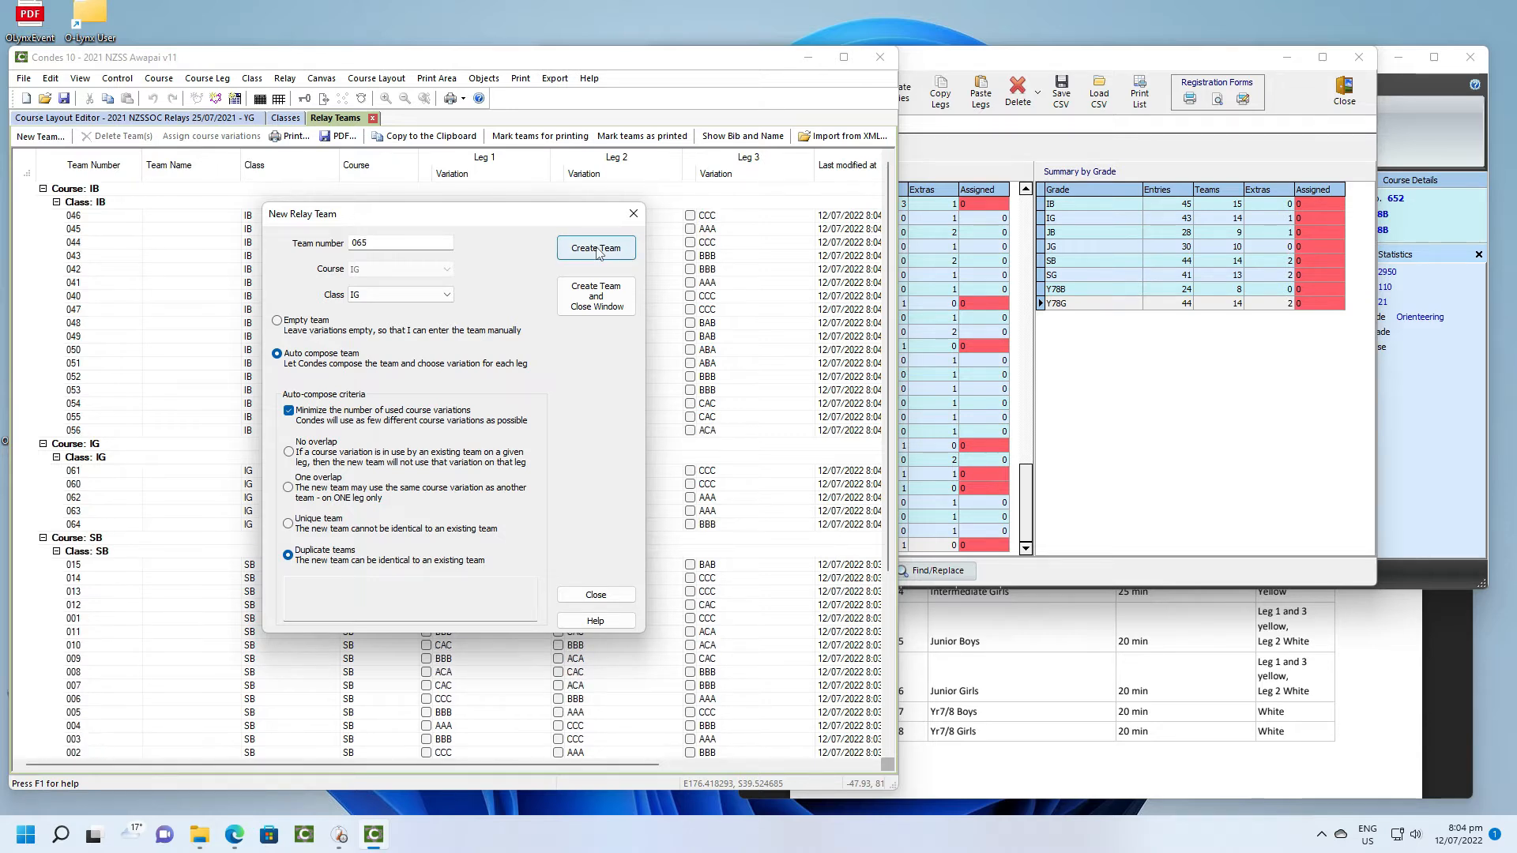
{"action": "left_click", "coordinate": [597, 249]}
{"action": "left_click", "coordinate": [597, 250]}
{"action": "left_click", "coordinate": [597, 250]}
{"action": "left_click", "coordinate": [597, 249]}
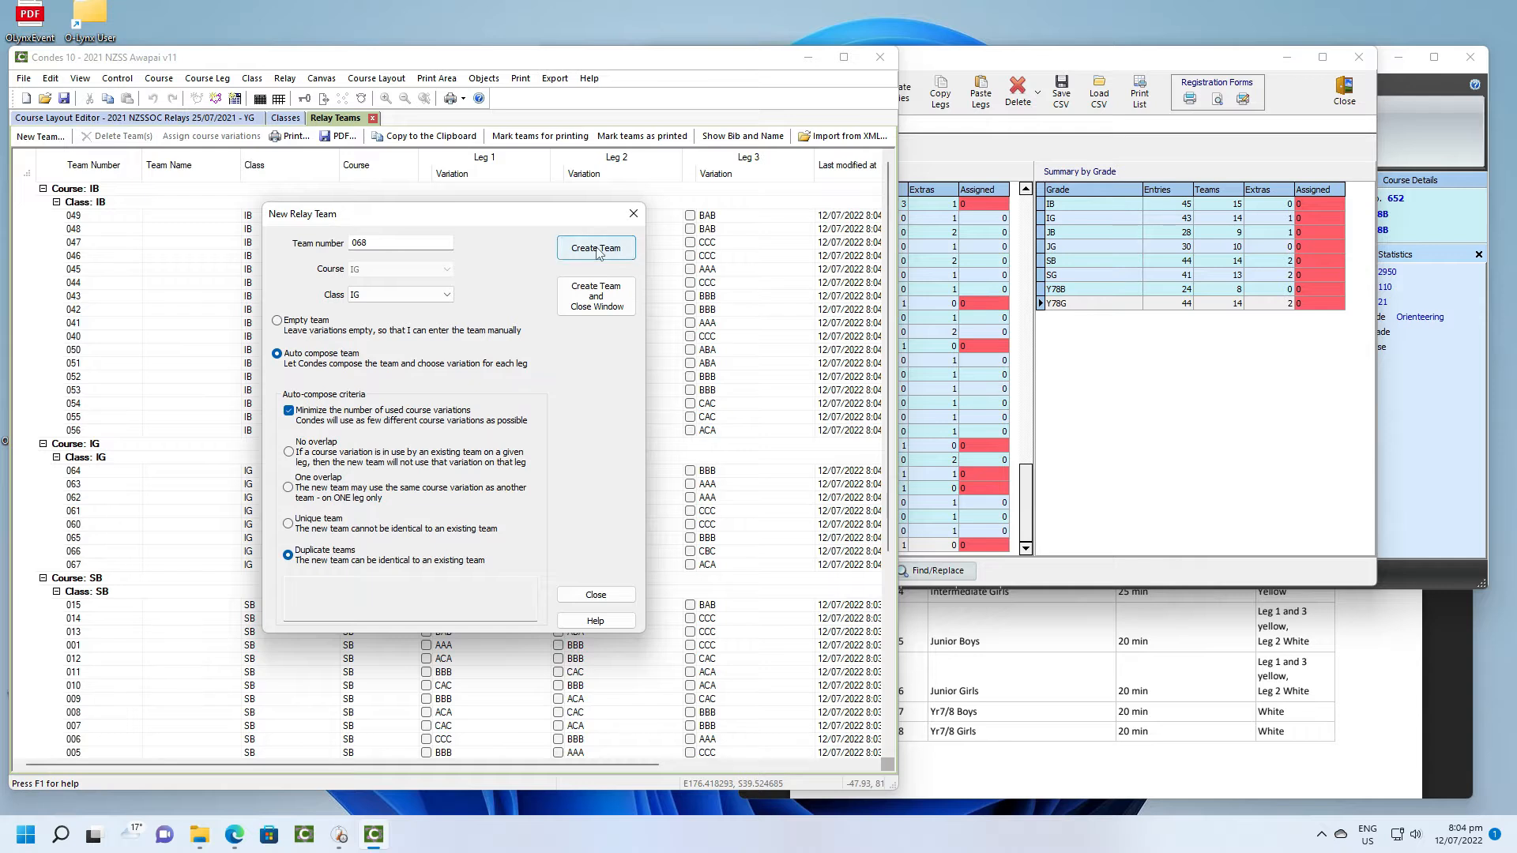
{"action": "left_click", "coordinate": [597, 250]}
{"action": "left_click", "coordinate": [597, 250]}
{"action": "left_click", "coordinate": [598, 249]}
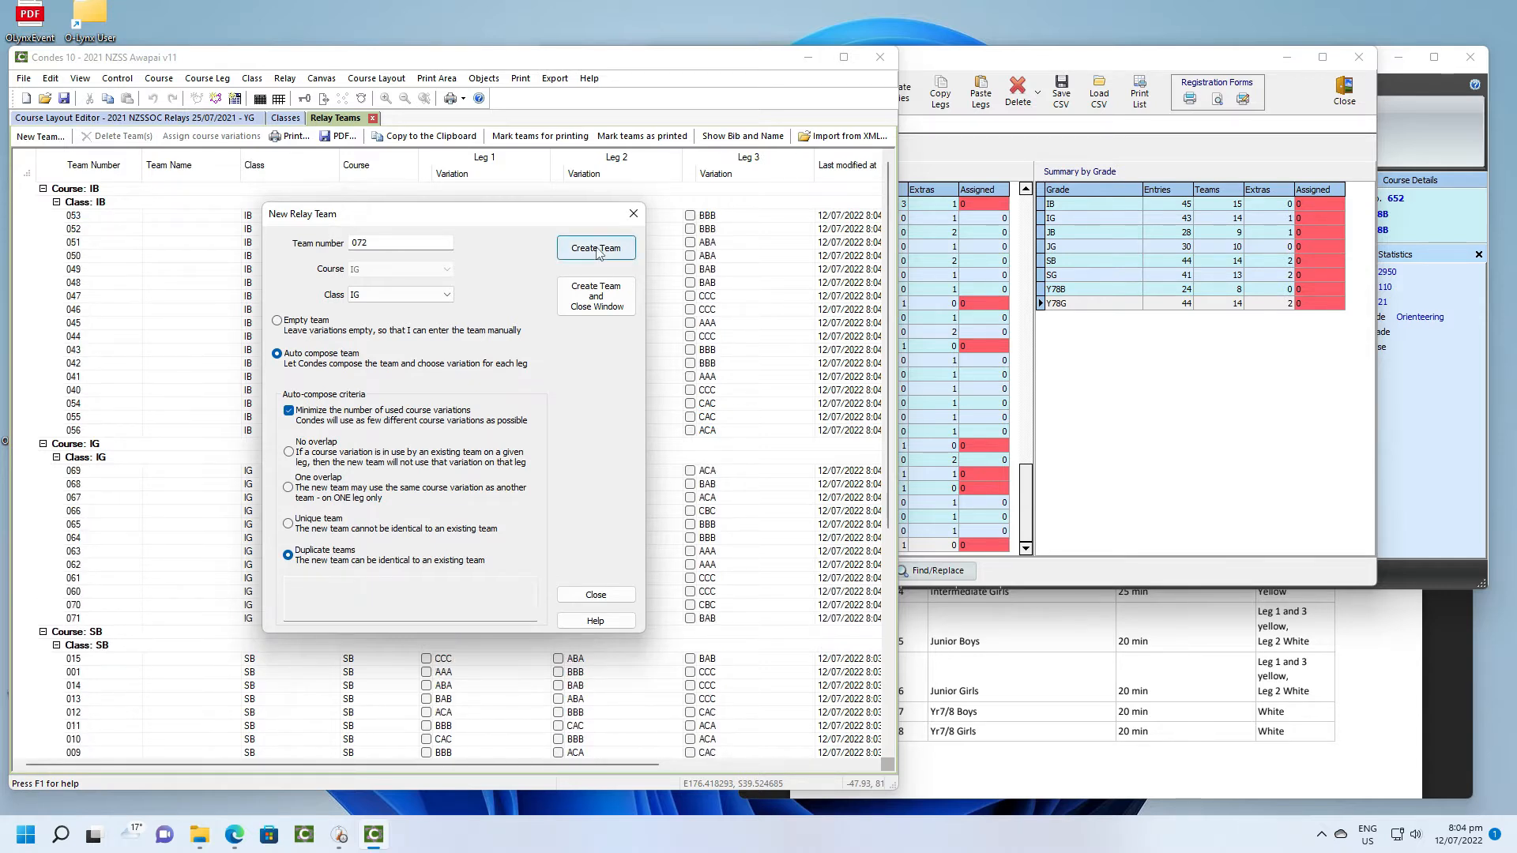
{"action": "left_click", "coordinate": [598, 250]}
{"action": "left_click", "coordinate": [597, 249]}
{"action": "left_click", "coordinate": [598, 250]}
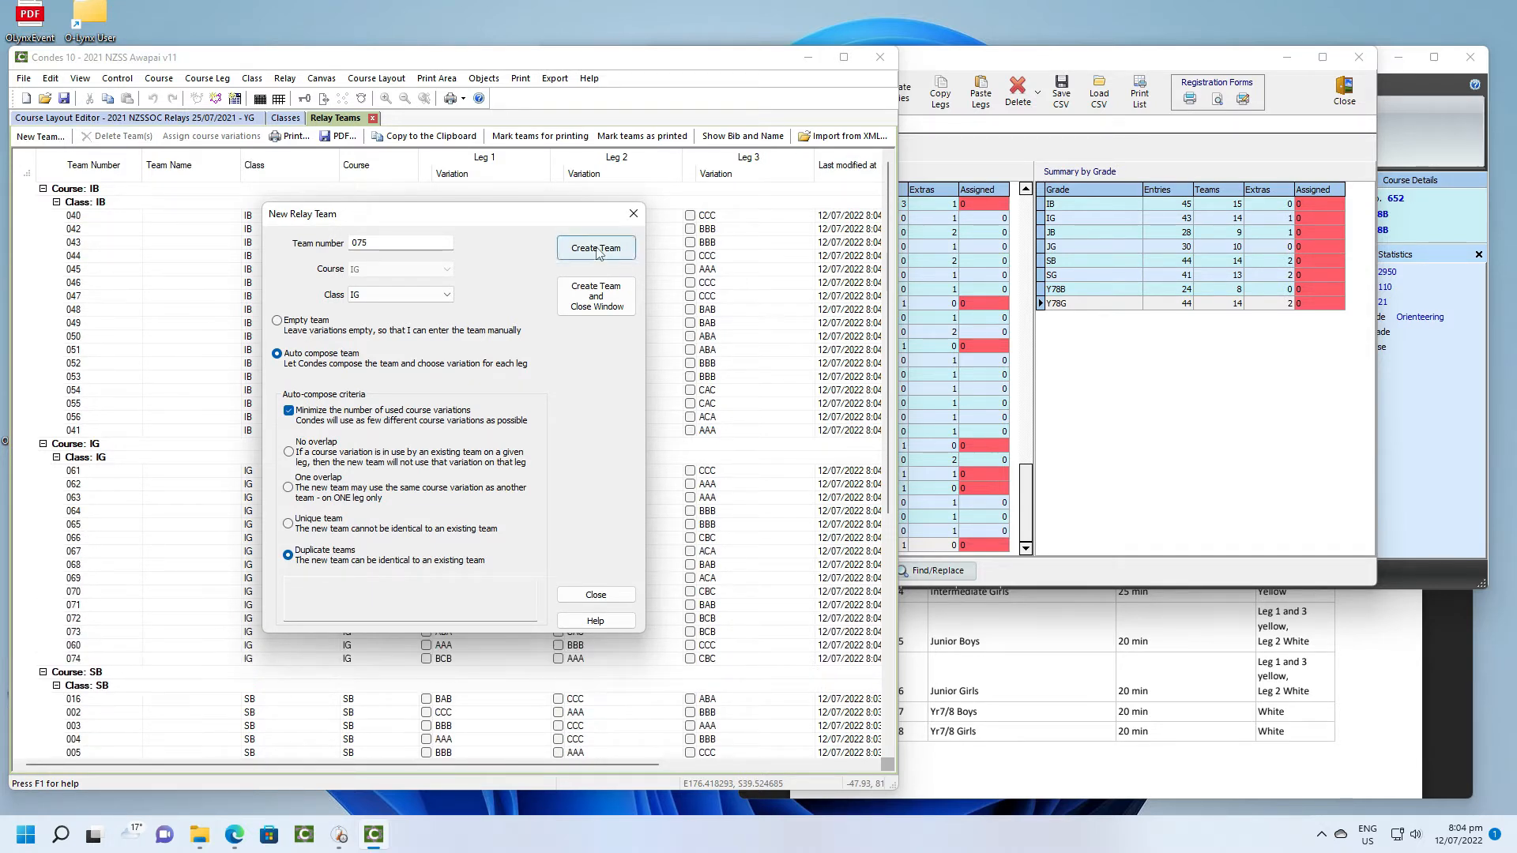
{"action": "left_click", "coordinate": [597, 250]}
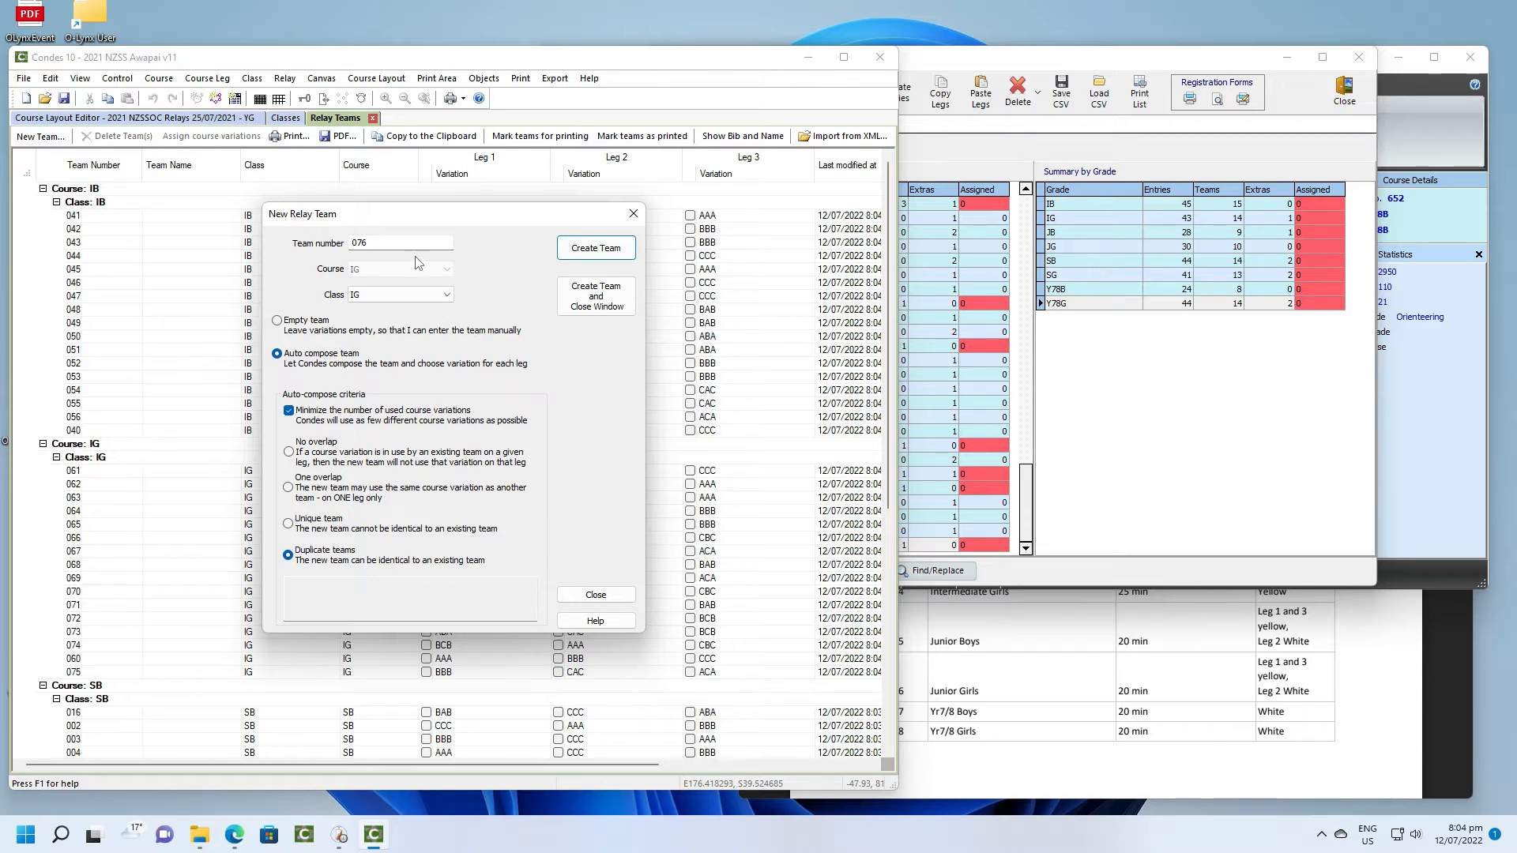
- Create auto-composed relay teams for class JB, numbered consecutively from 080
{"action": "left_click", "coordinate": [372, 243]}
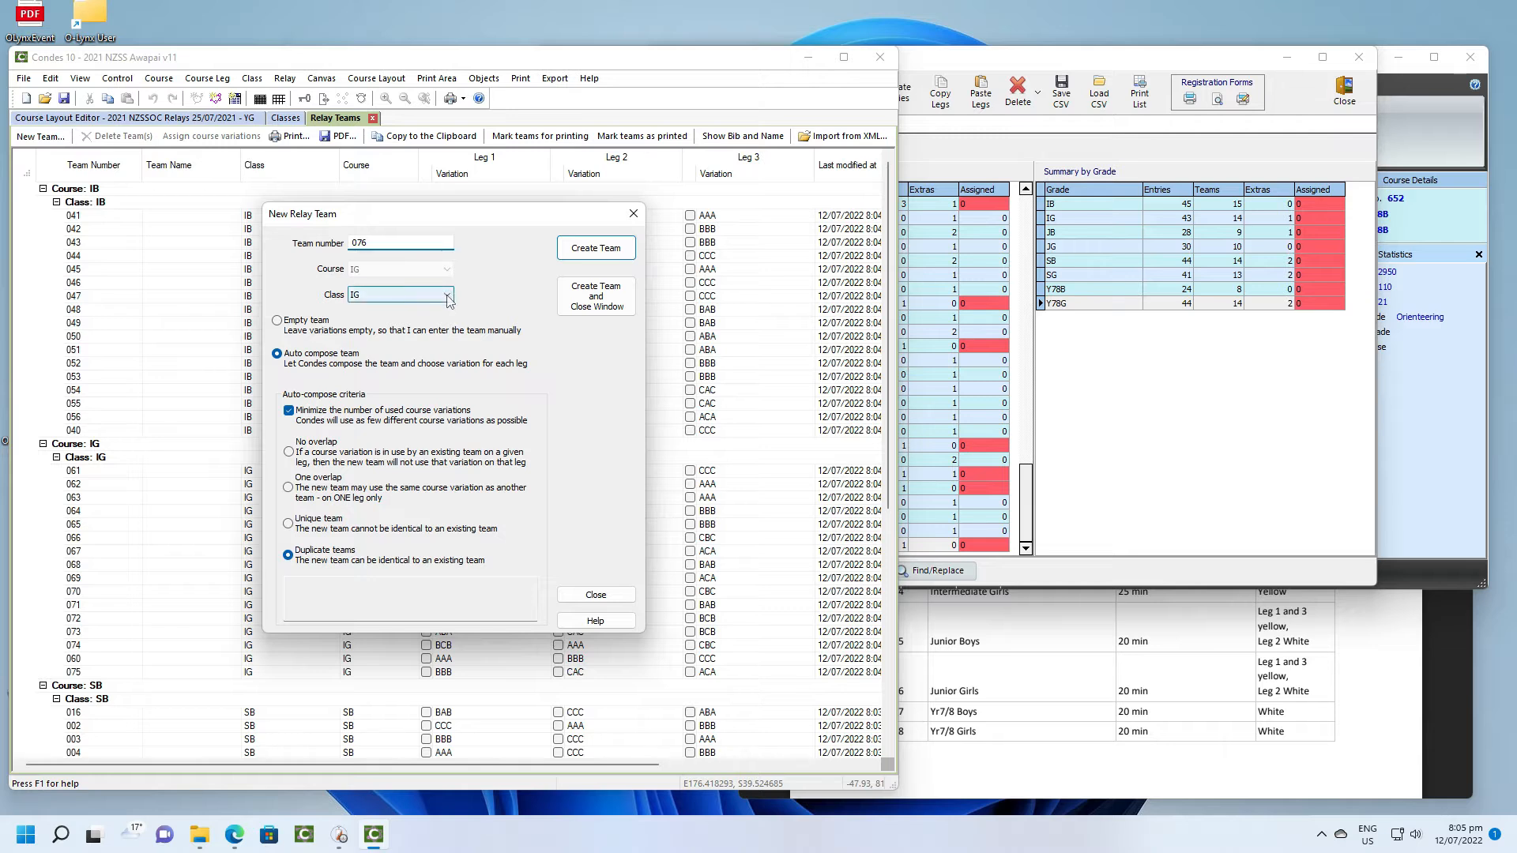
{"action": "key", "text": "ctrl+a"}
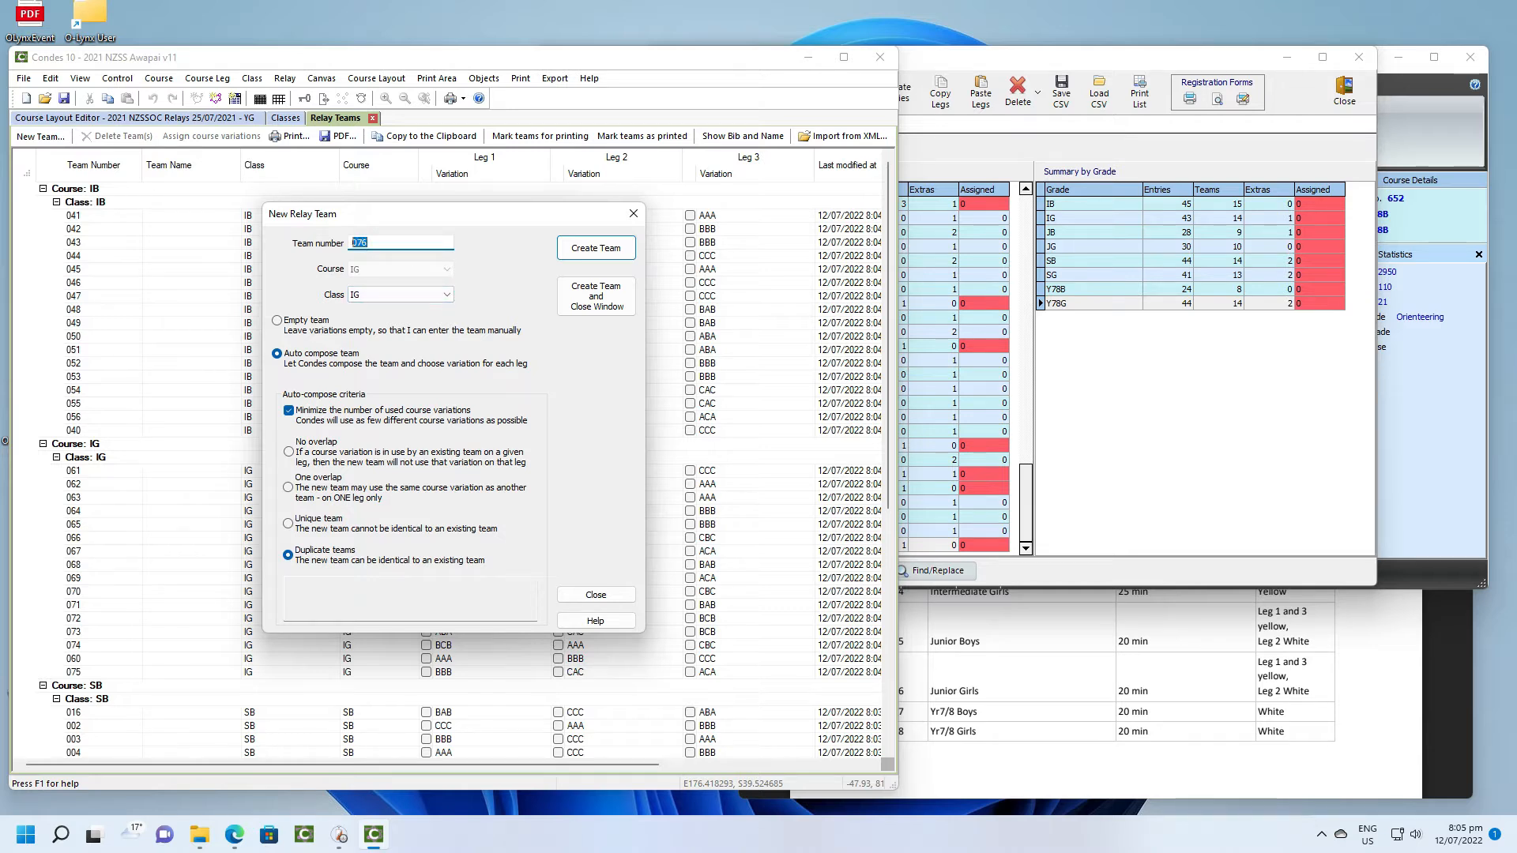
{"action": "type", "text": "080"}
{"action": "left_click", "coordinate": [445, 298]}
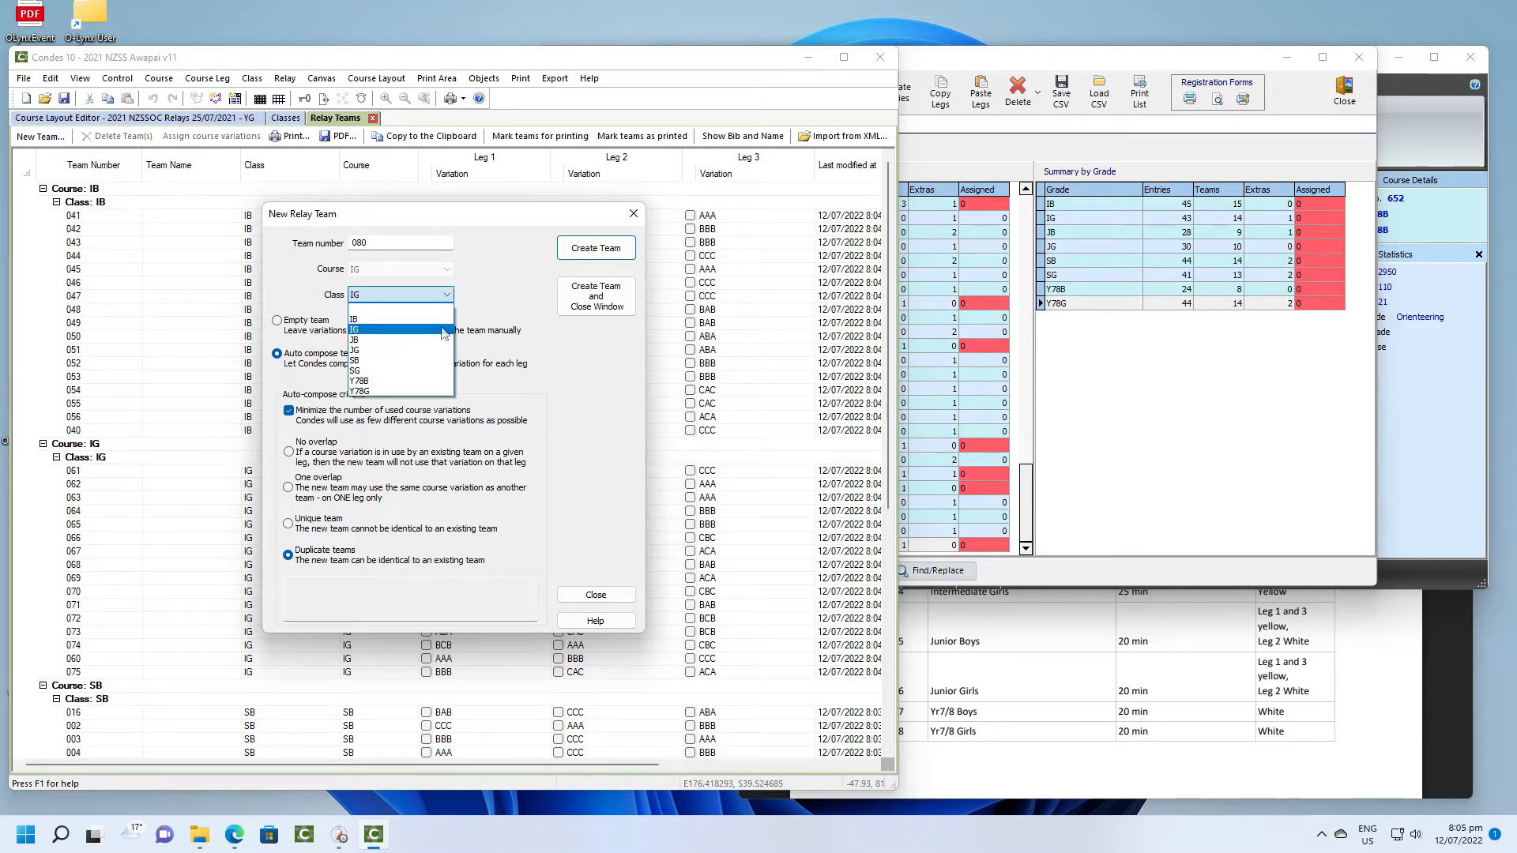
{"action": "left_click", "coordinate": [441, 341]}
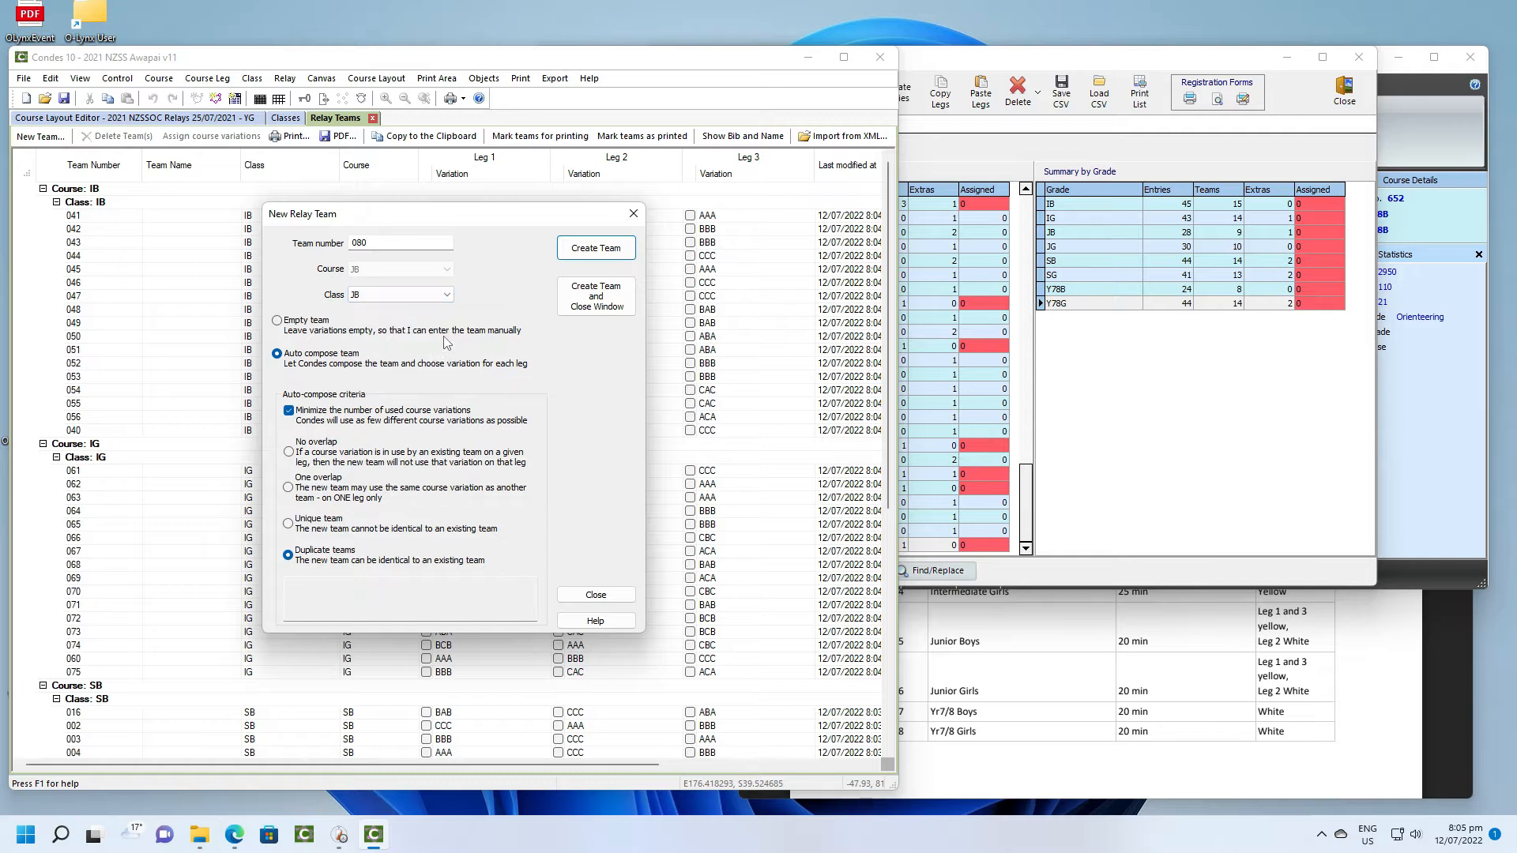
{"action": "left_click", "coordinate": [597, 251]}
{"action": "left_click", "coordinate": [596, 251]}
{"action": "left_click", "coordinate": [596, 251]}
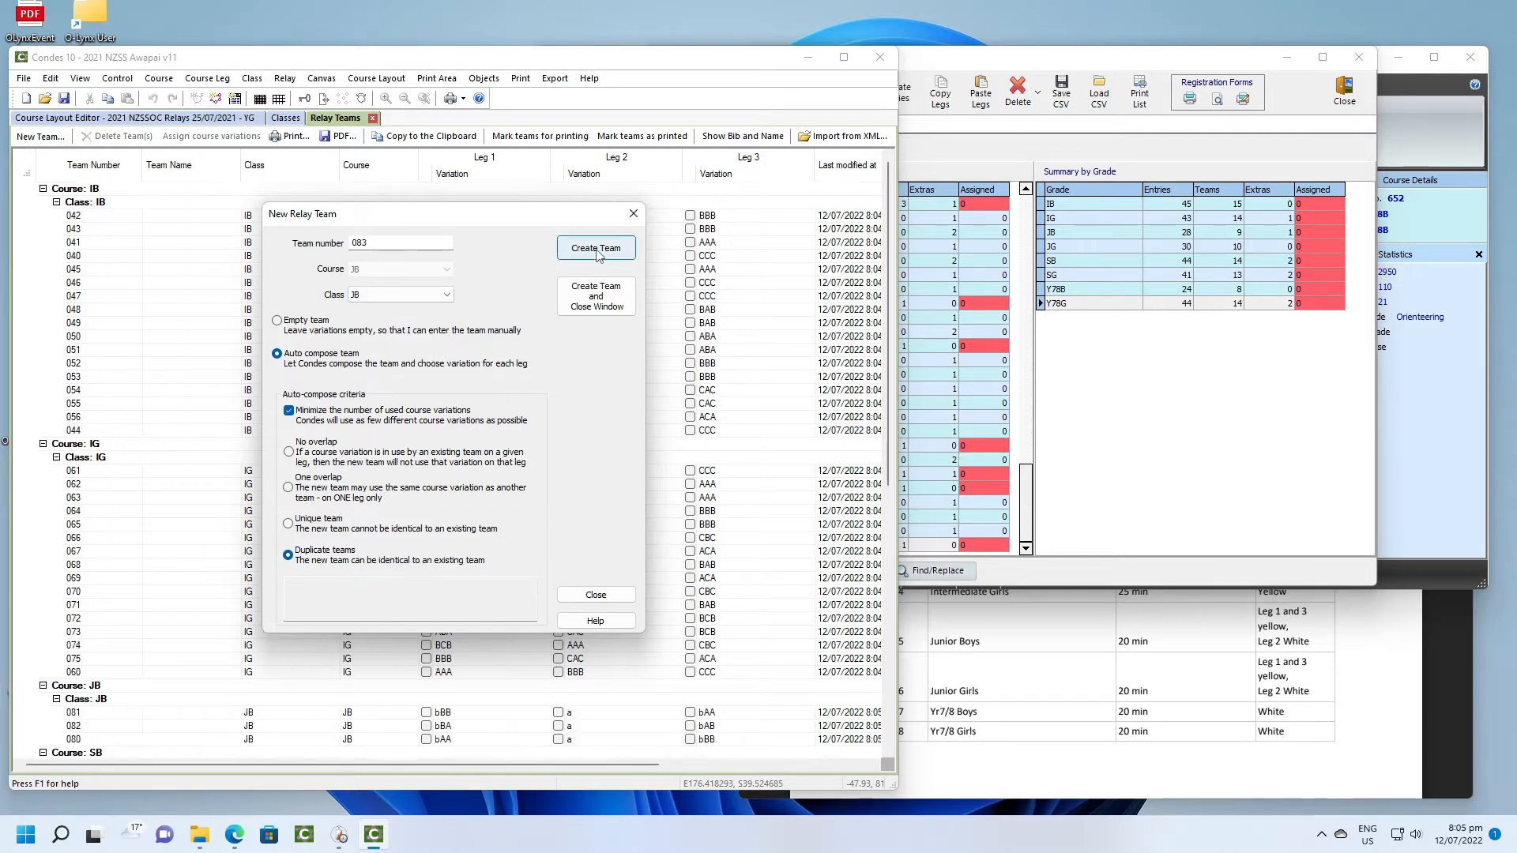
{"action": "left_click", "coordinate": [596, 251]}
{"action": "left_click", "coordinate": [596, 251]}
{"action": "left_click", "coordinate": [597, 250]}
{"action": "left_click", "coordinate": [596, 250]}
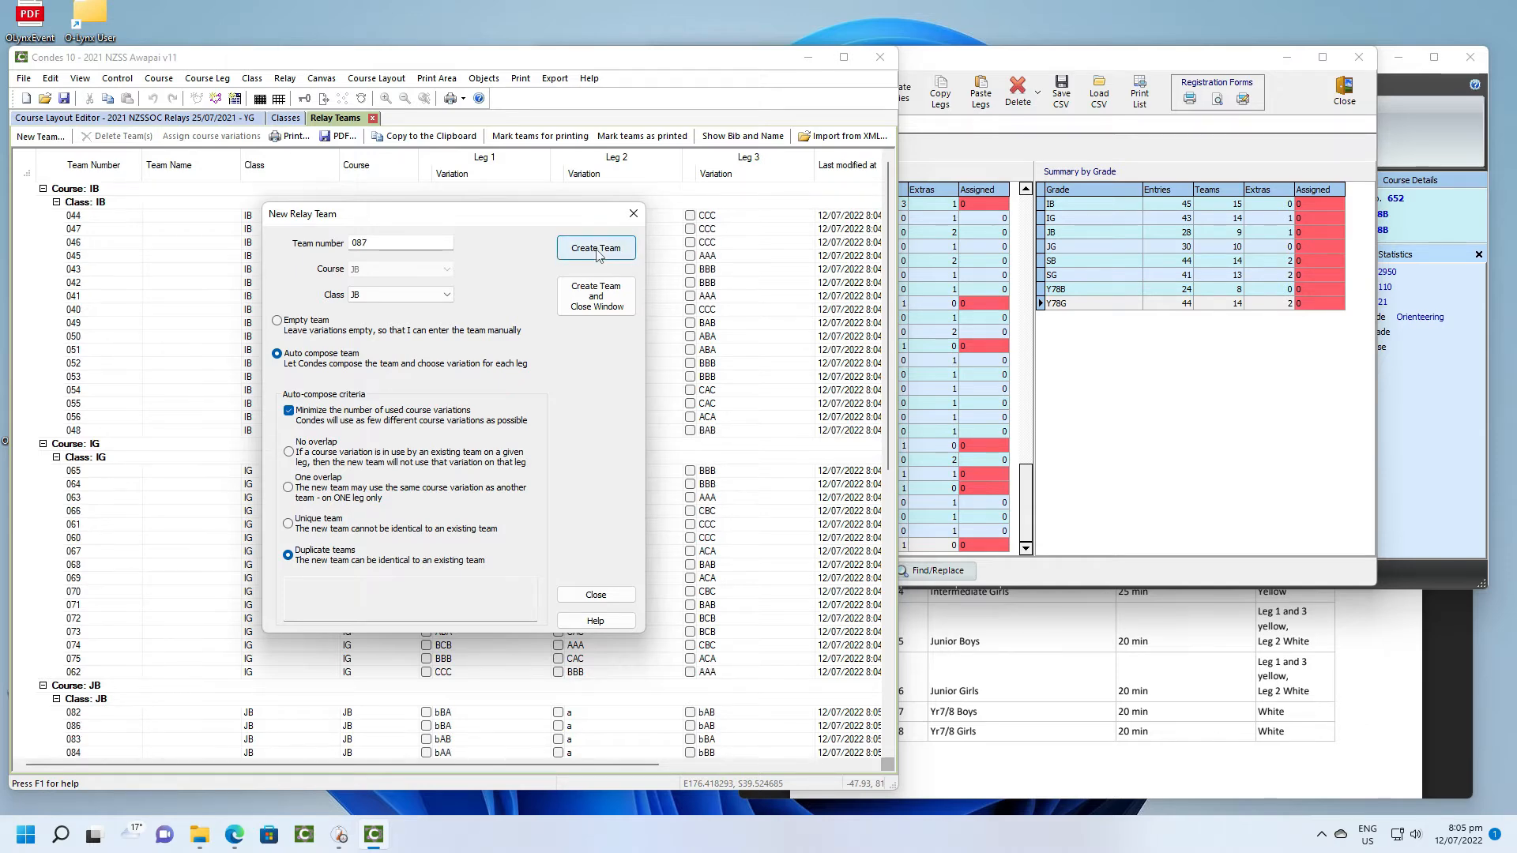
{"action": "left_click", "coordinate": [596, 251]}
{"action": "left_click", "coordinate": [597, 250]}
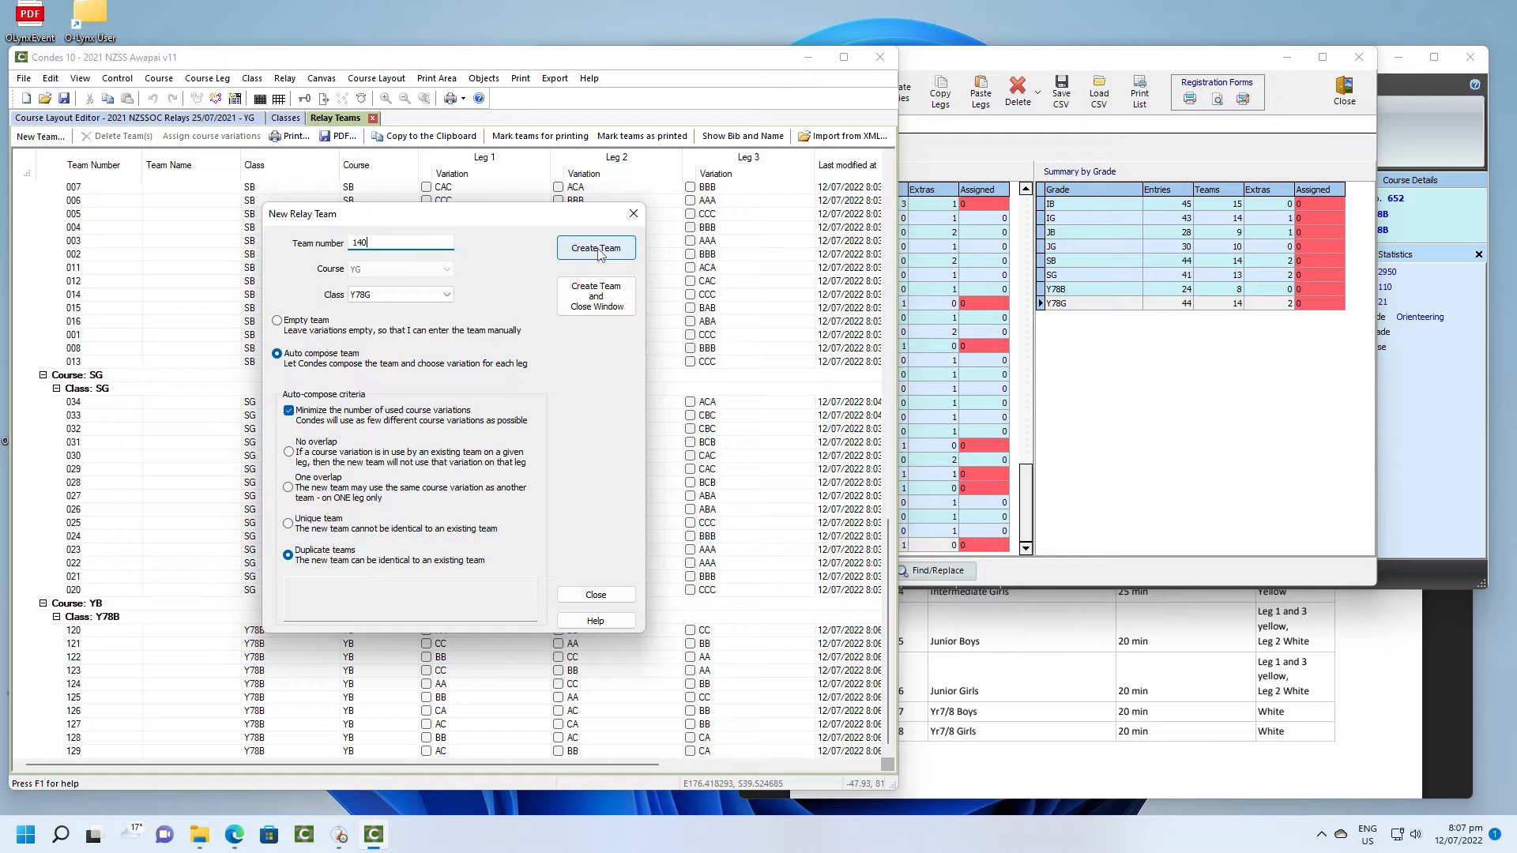
- Create auto-composed relay teams numbered 140 to 155 for class Y78G and finish adding teams
{"action": "left_click", "coordinate": [597, 251]}
{"action": "left_click", "coordinate": [597, 250]}
{"action": "left_click", "coordinate": [596, 250]}
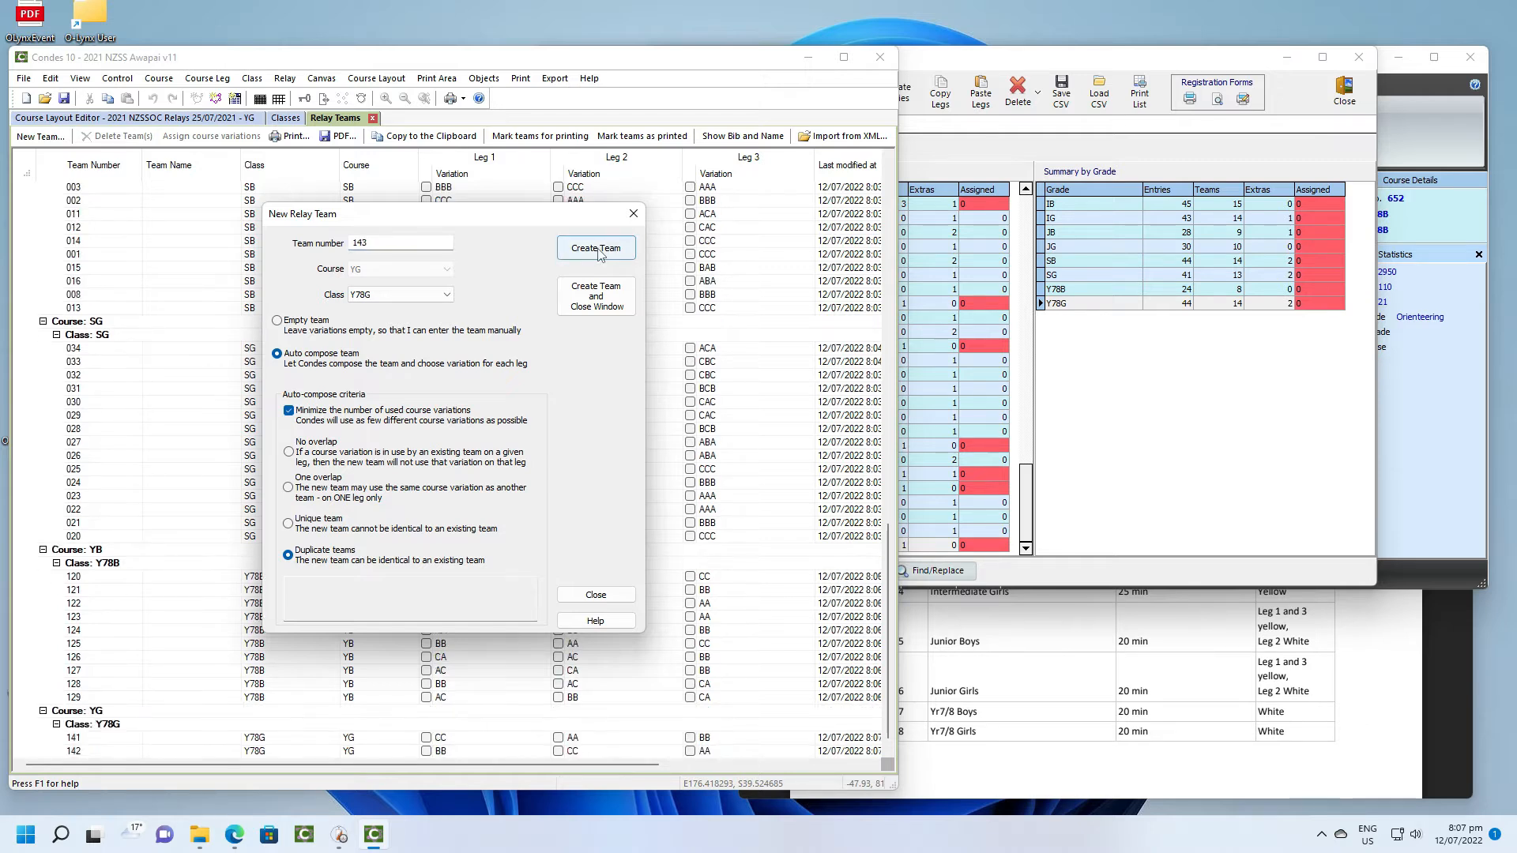
{"action": "left_click", "coordinate": [597, 250]}
{"action": "left_click", "coordinate": [596, 250]}
{"action": "left_click", "coordinate": [597, 251]}
{"action": "left_click", "coordinate": [596, 251]}
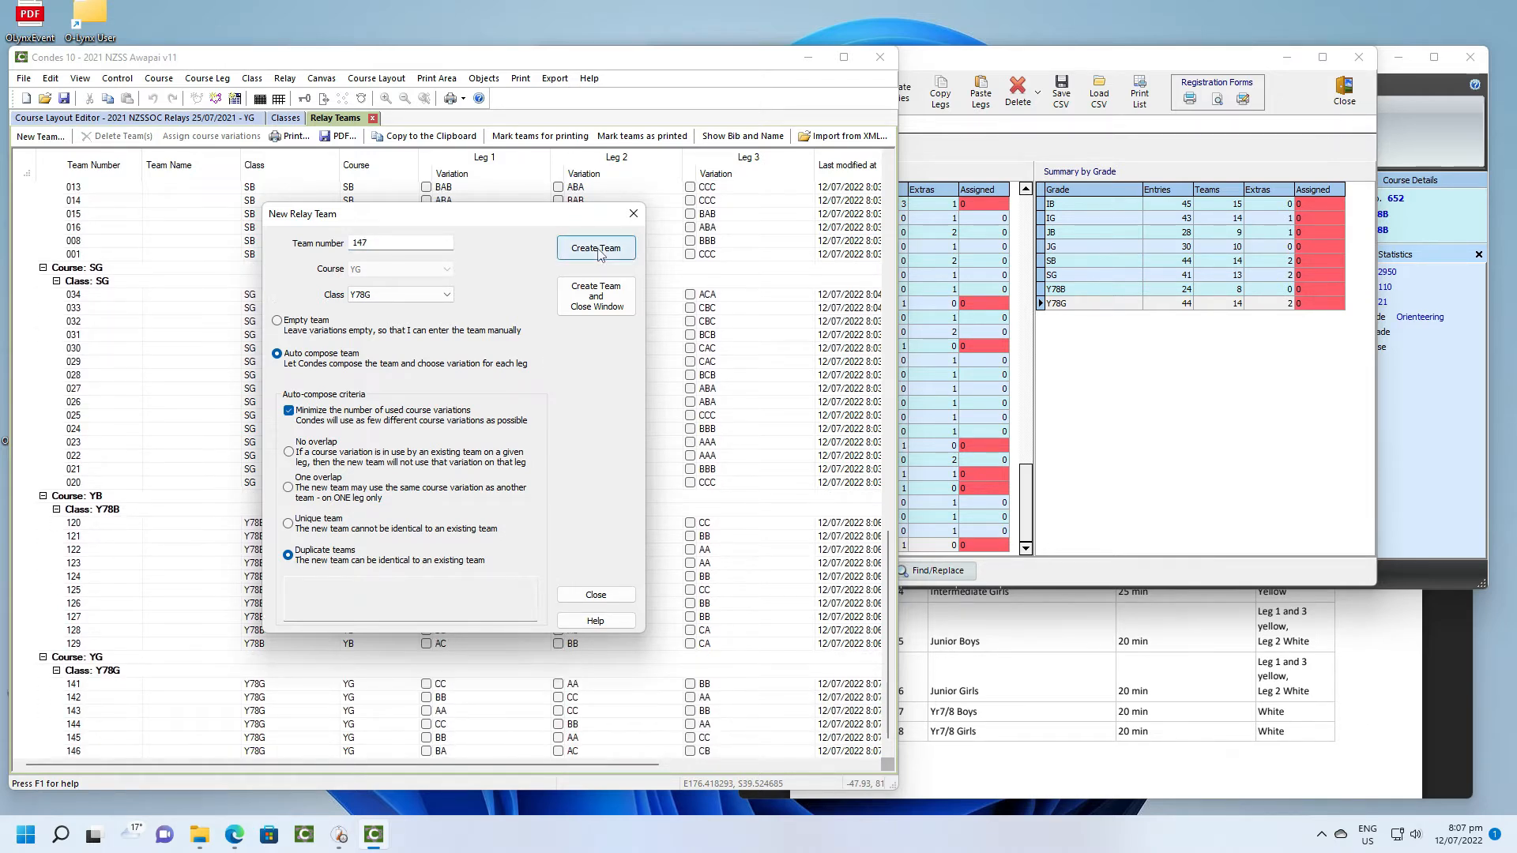
{"action": "left_click", "coordinate": [597, 250]}
{"action": "left_click", "coordinate": [598, 253]}
{"action": "left_click", "coordinate": [598, 253]}
{"action": "left_click", "coordinate": [598, 253]}
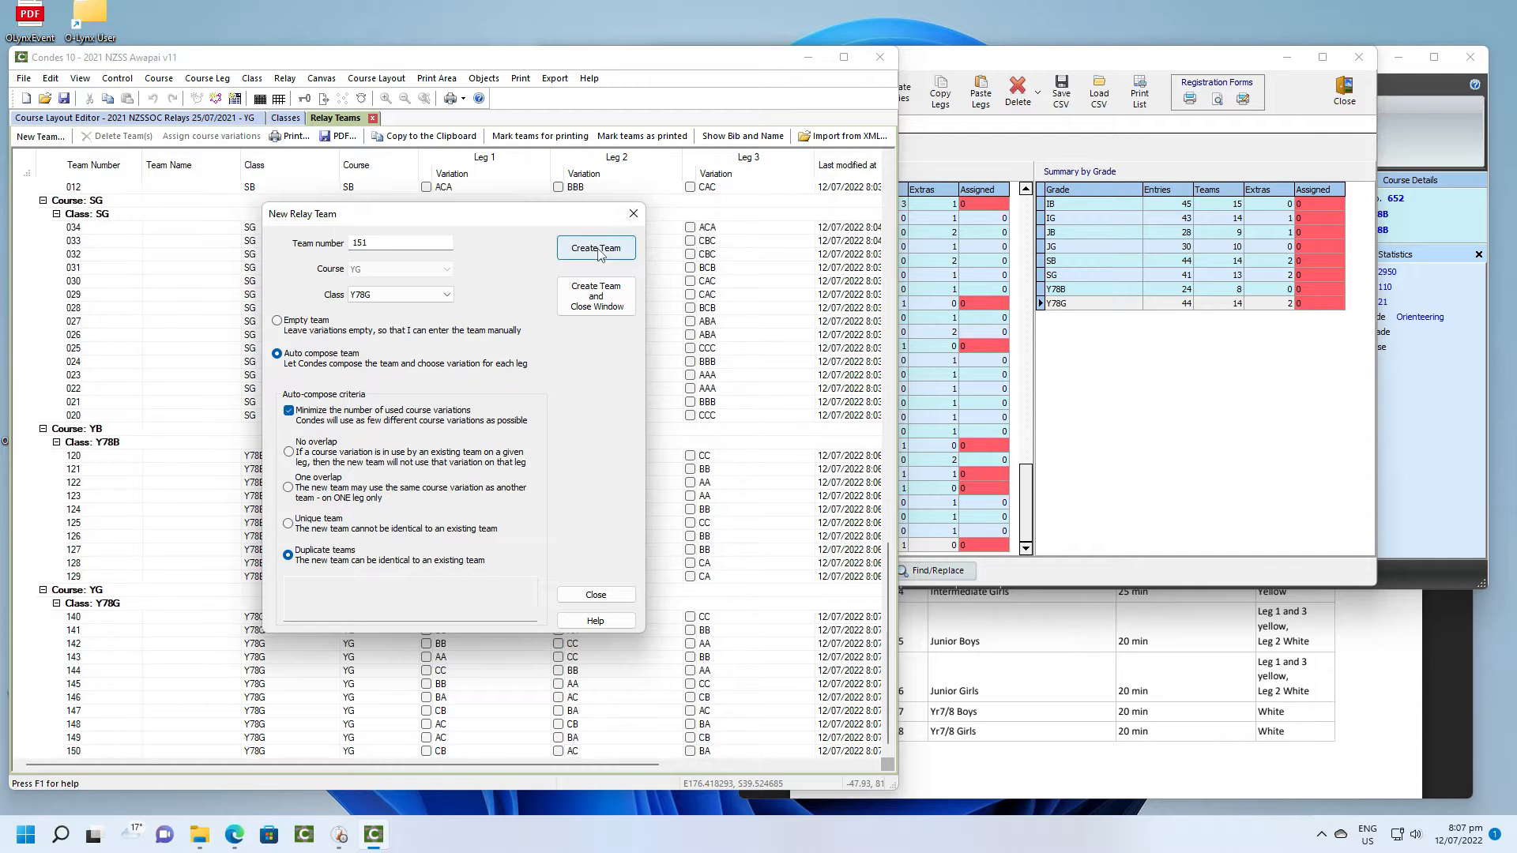
{"action": "left_click", "coordinate": [598, 253]}
{"action": "left_click", "coordinate": [598, 253]}
{"action": "left_click", "coordinate": [598, 252]}
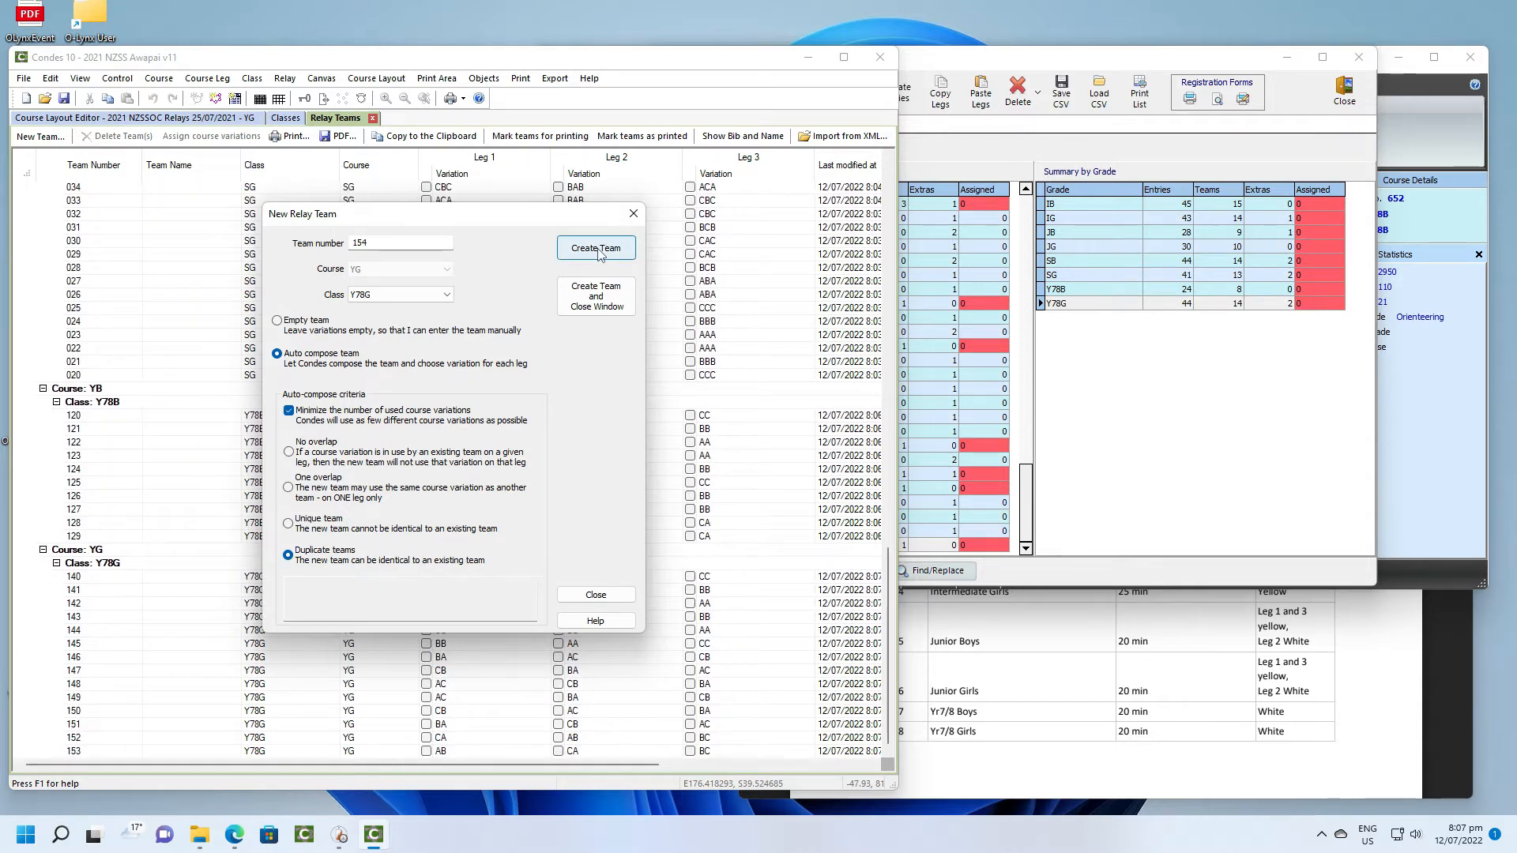
{"action": "left_click", "coordinate": [599, 253]}
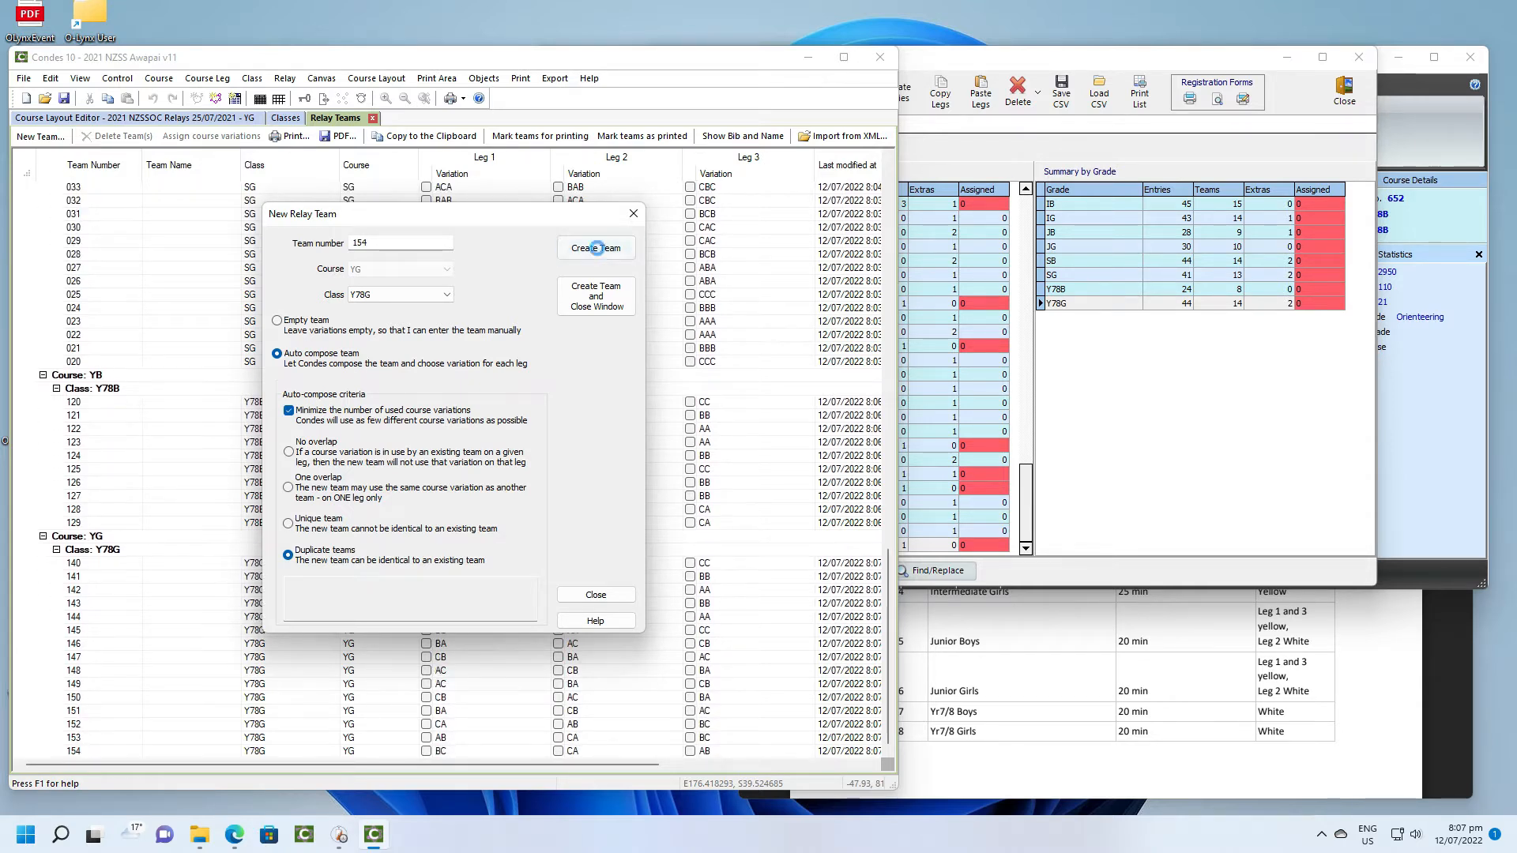
{"action": "left_click", "coordinate": [598, 252]}
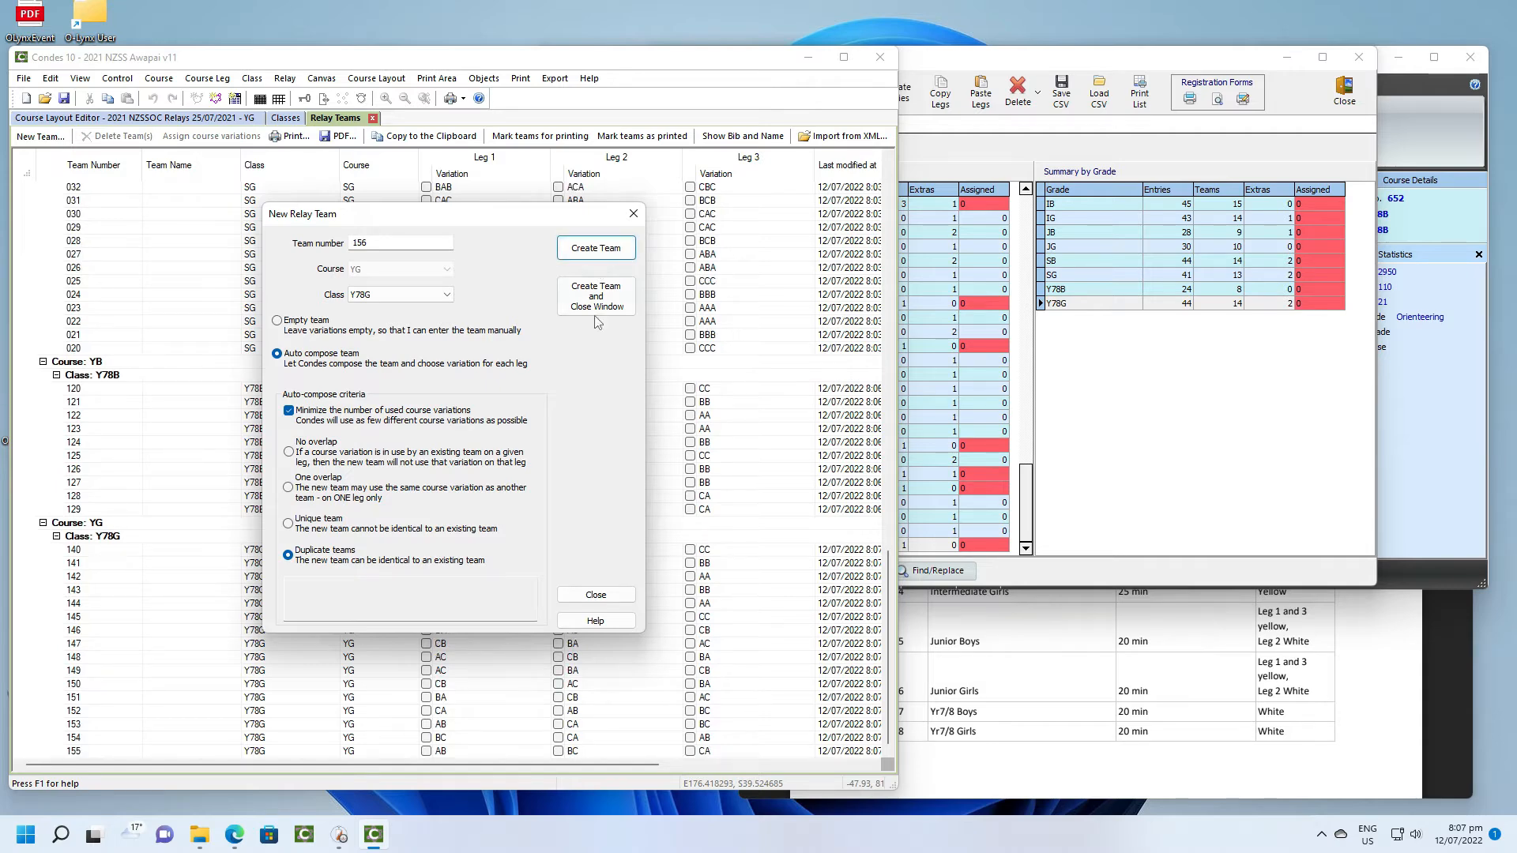
{"action": "left_click", "coordinate": [594, 597]}
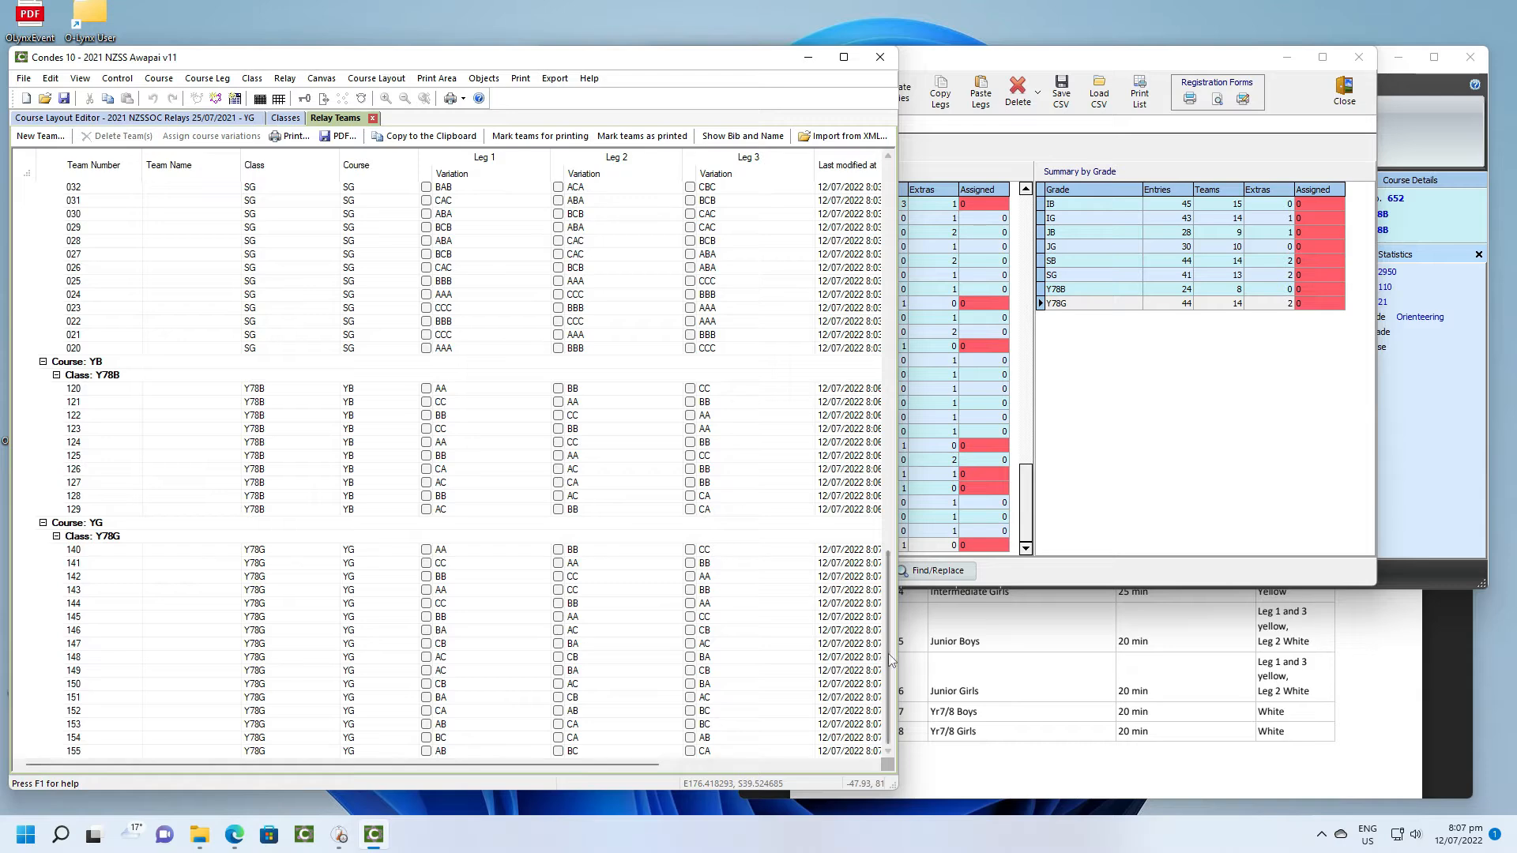
- Export the relay teams of all courses to the XML file "2021 NZSS Awapai v11_relay_teams" in Documents > O-Lynx > NZSS
{"action": "left_click_drag", "start_coordinate": [891, 660], "coordinate": [895, 212]}
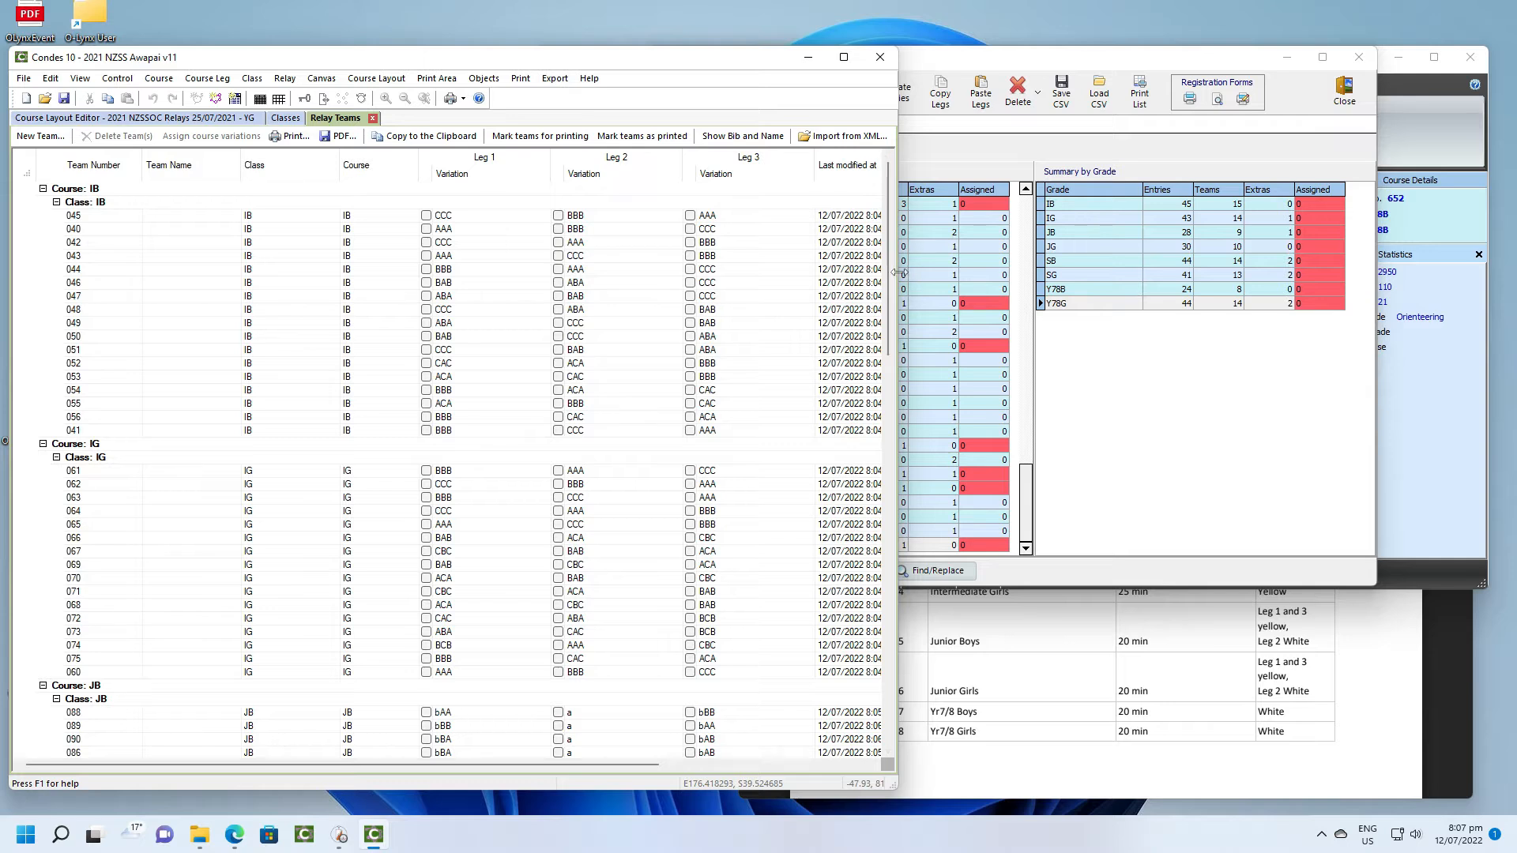
{"action": "left_click_drag", "start_coordinate": [897, 272], "coordinate": [1065, 286]}
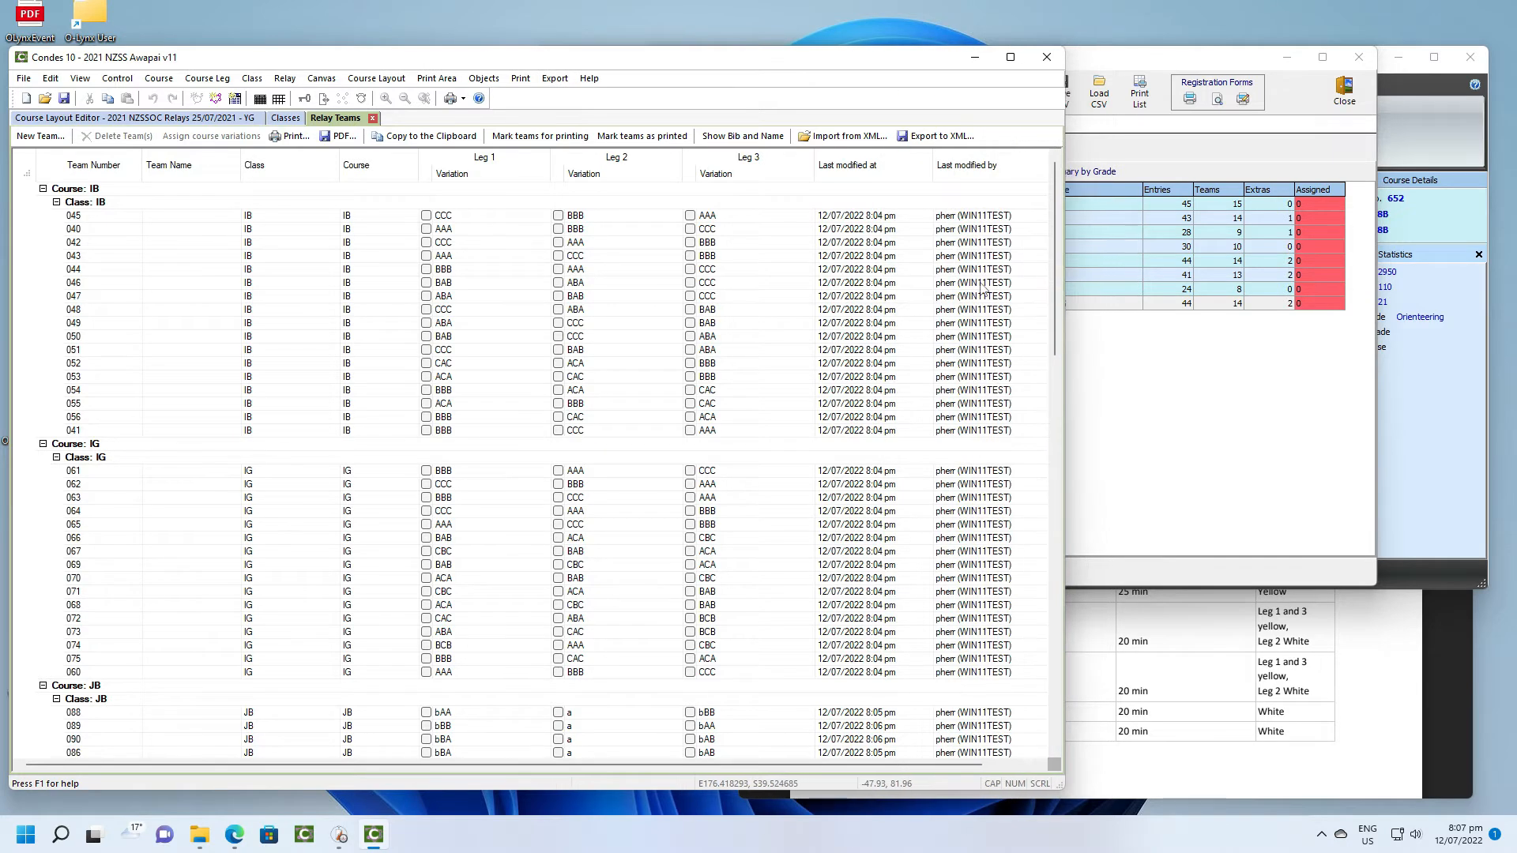
{"action": "left_click", "coordinate": [937, 138]}
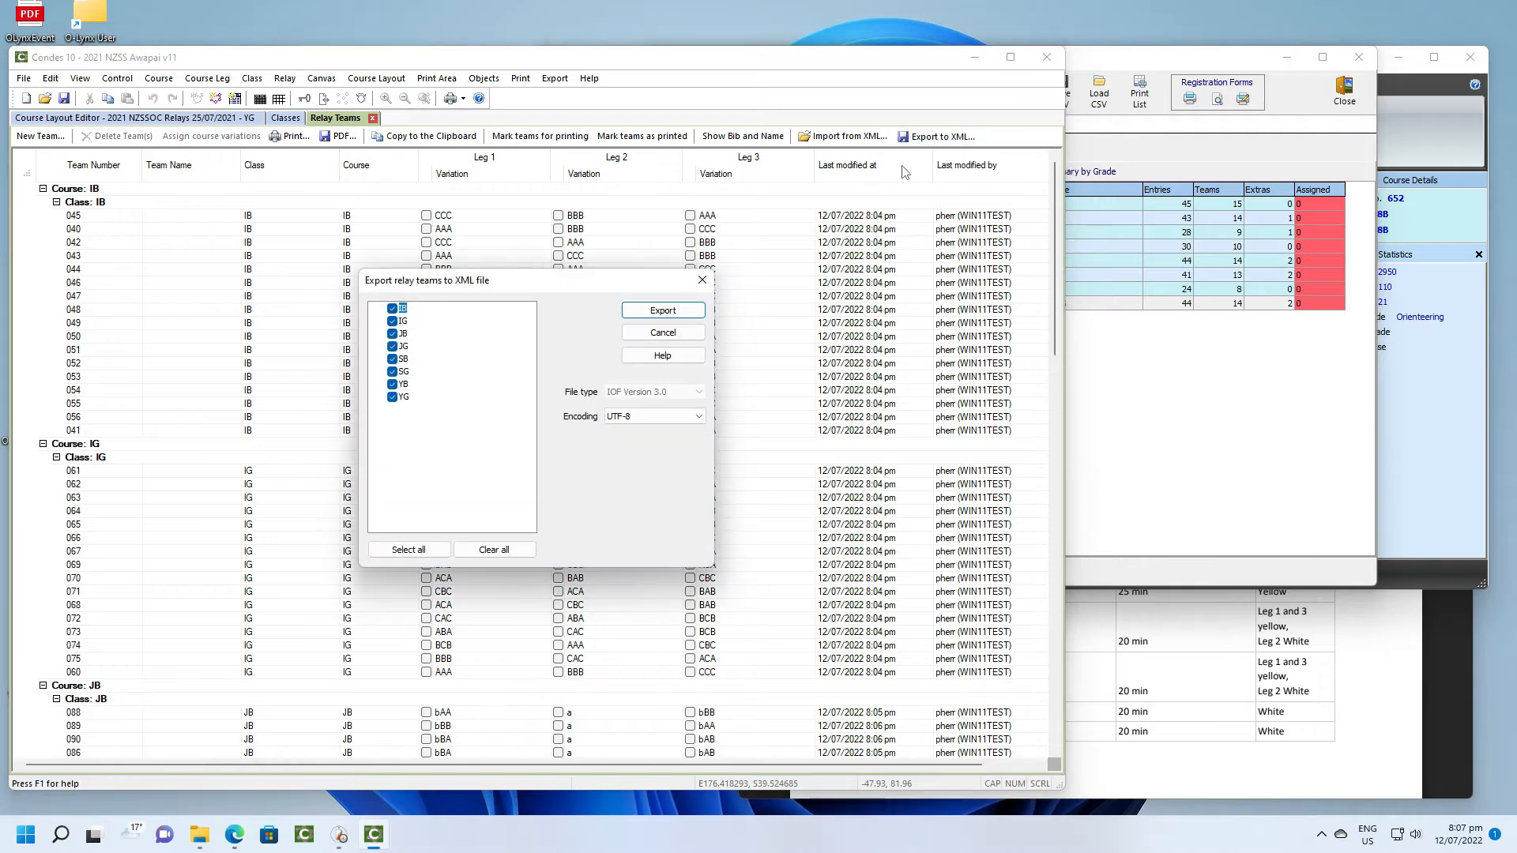
{"action": "left_click", "coordinate": [662, 311]}
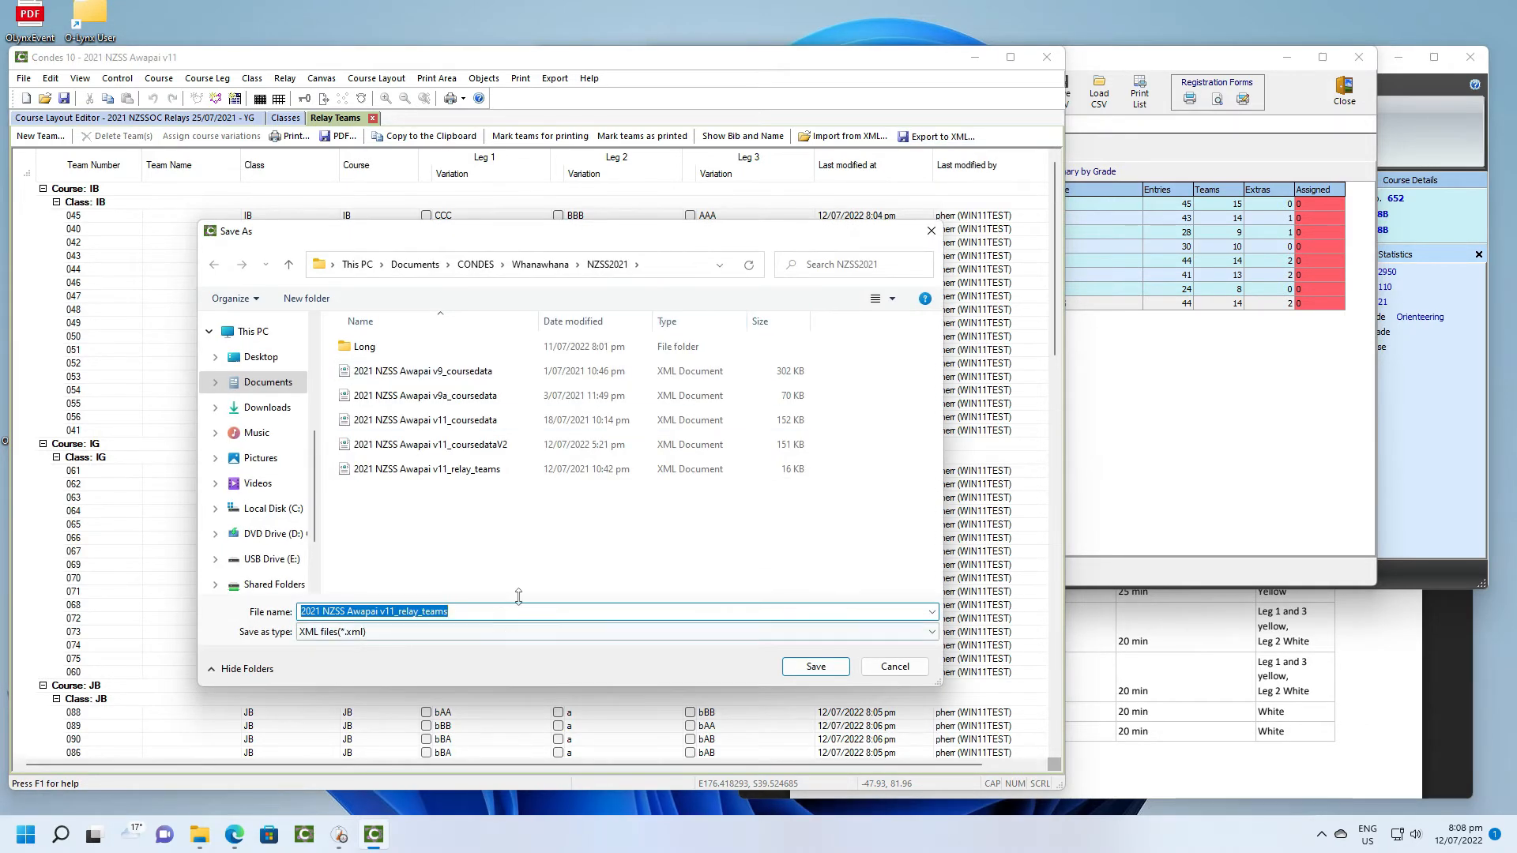
{"action": "left_click", "coordinate": [417, 265]}
{"action": "double_click", "coordinate": [383, 371]}
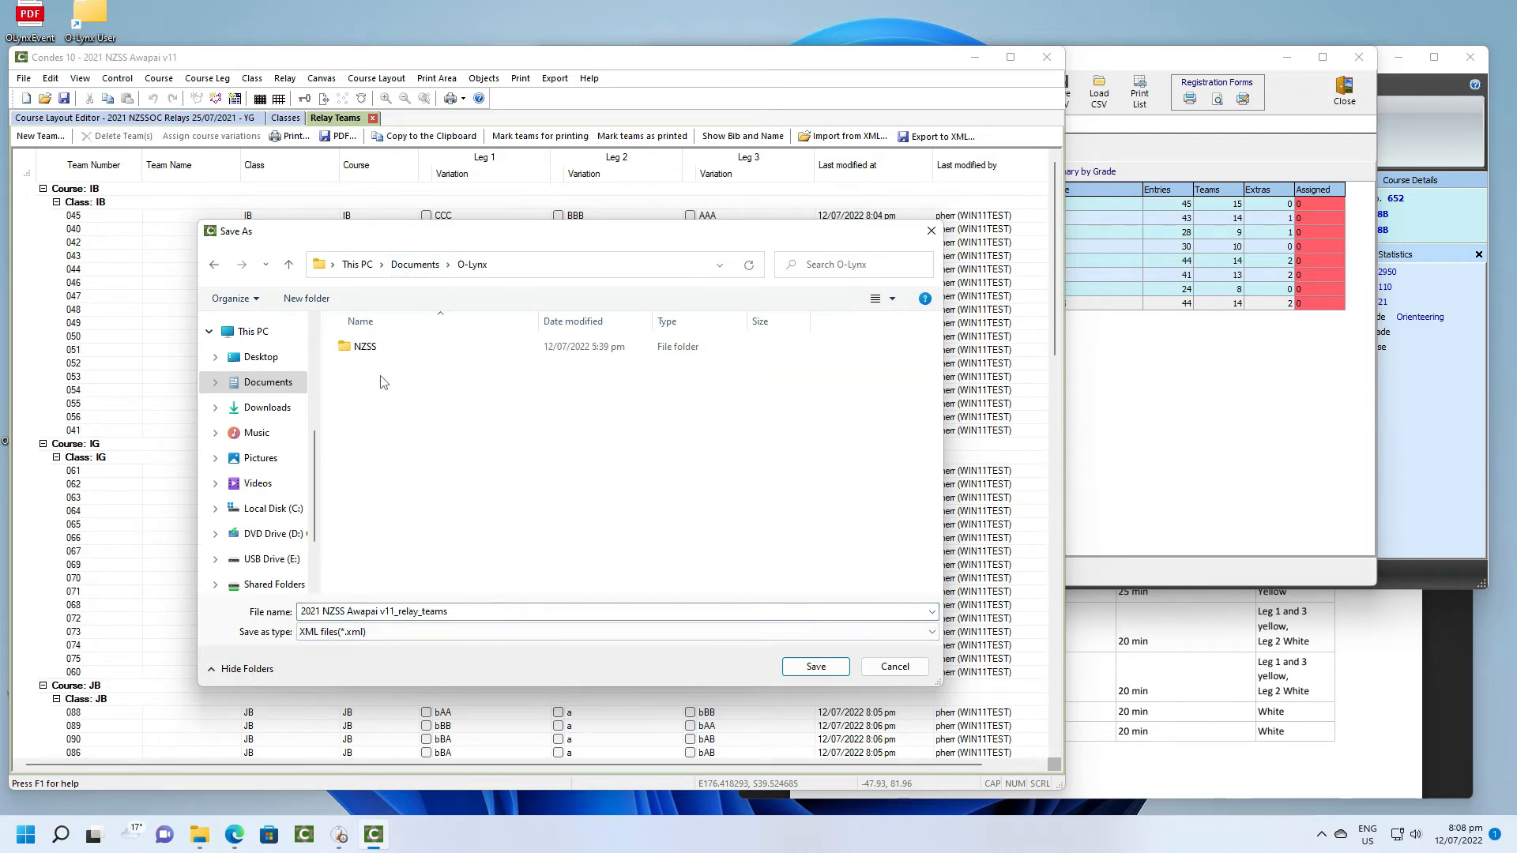
{"action": "double_click", "coordinate": [372, 348]}
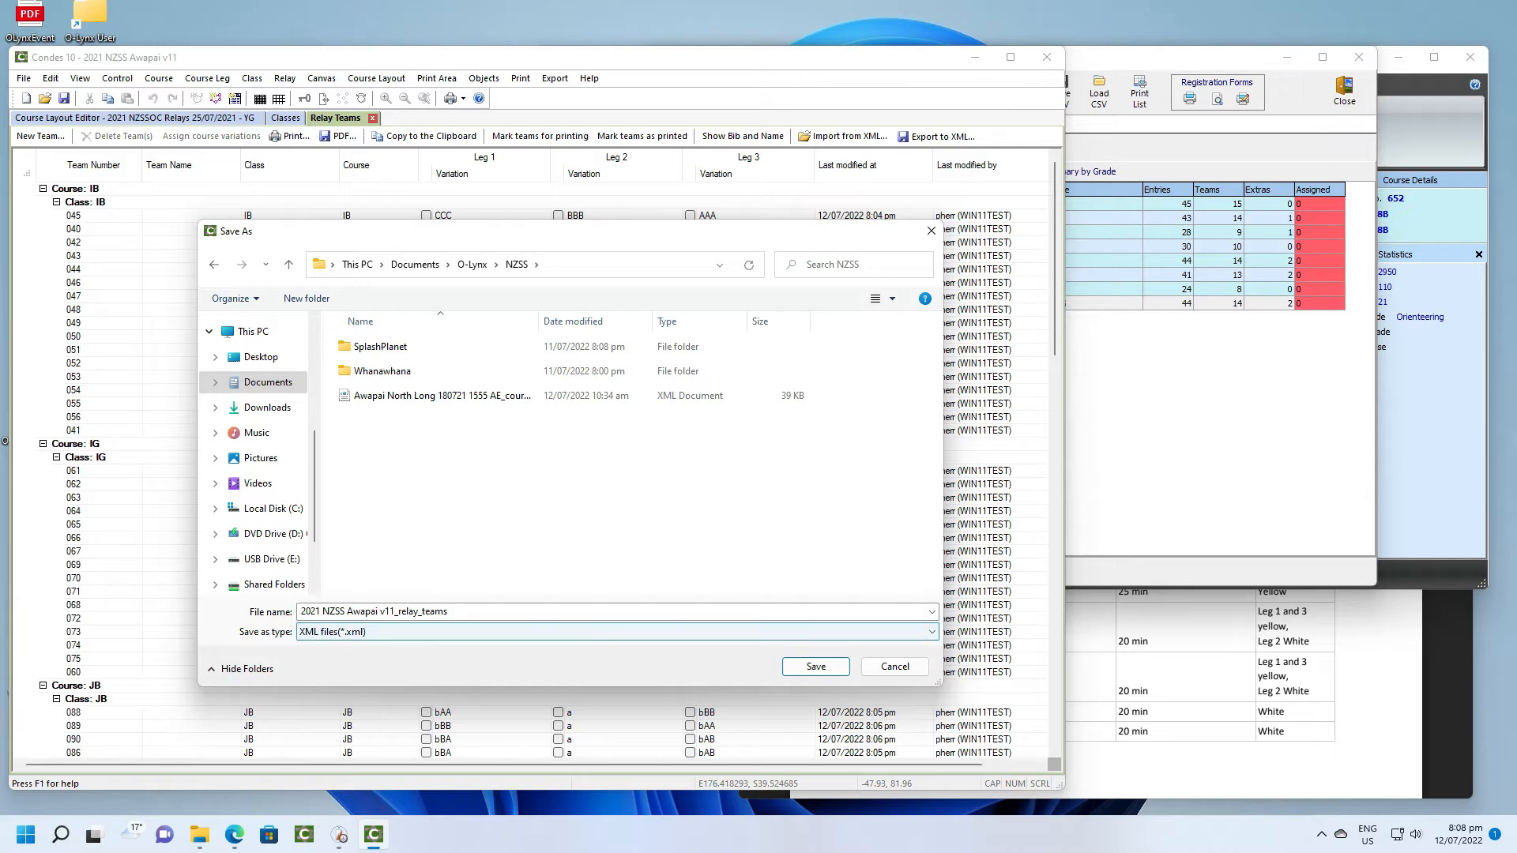
{"action": "left_click", "coordinate": [816, 668]}
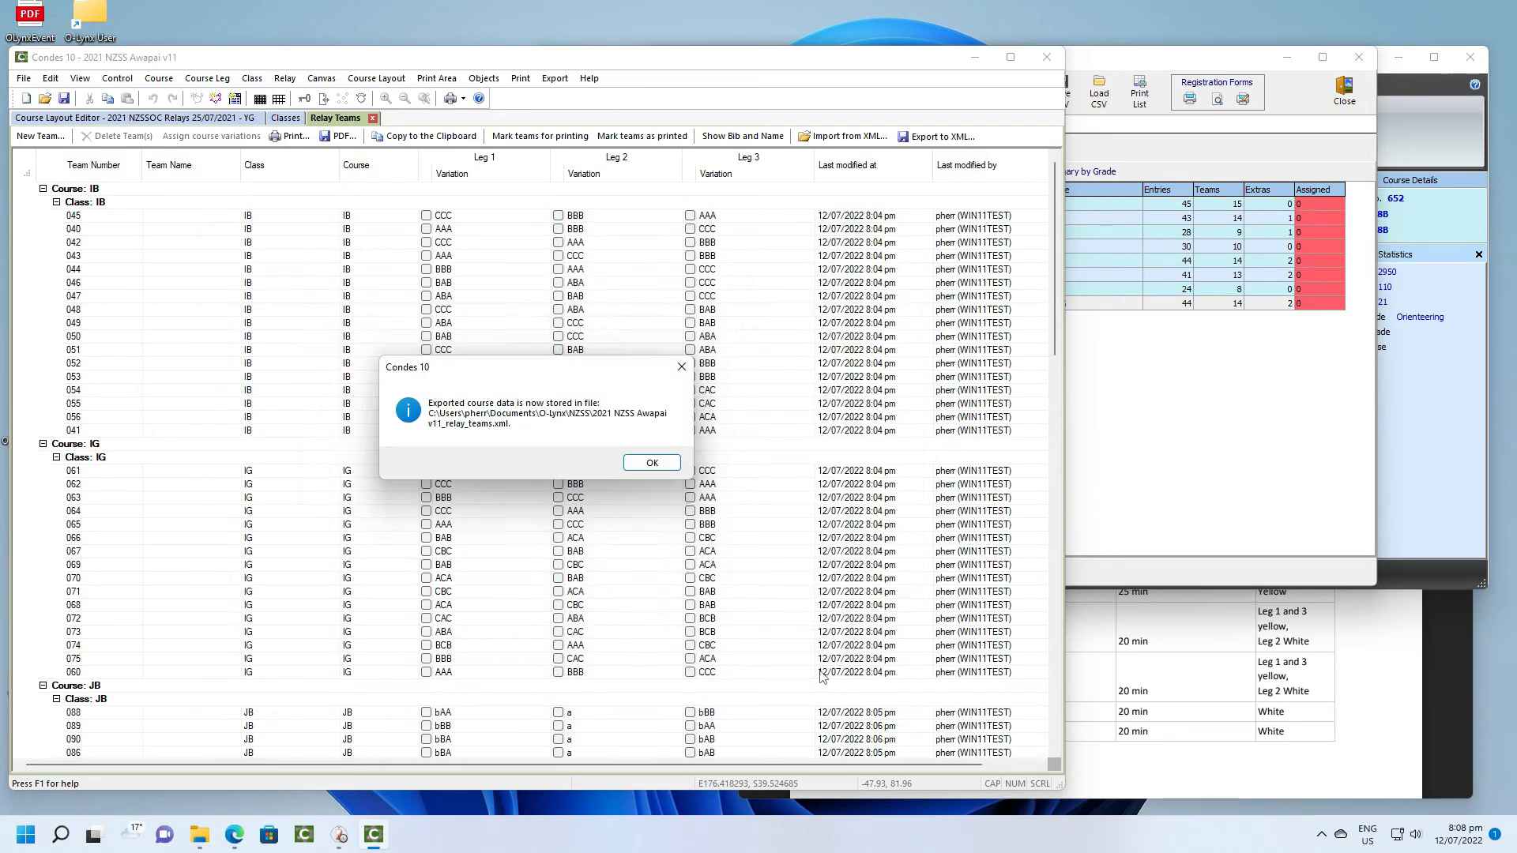
{"action": "left_click", "coordinate": [652, 462]}
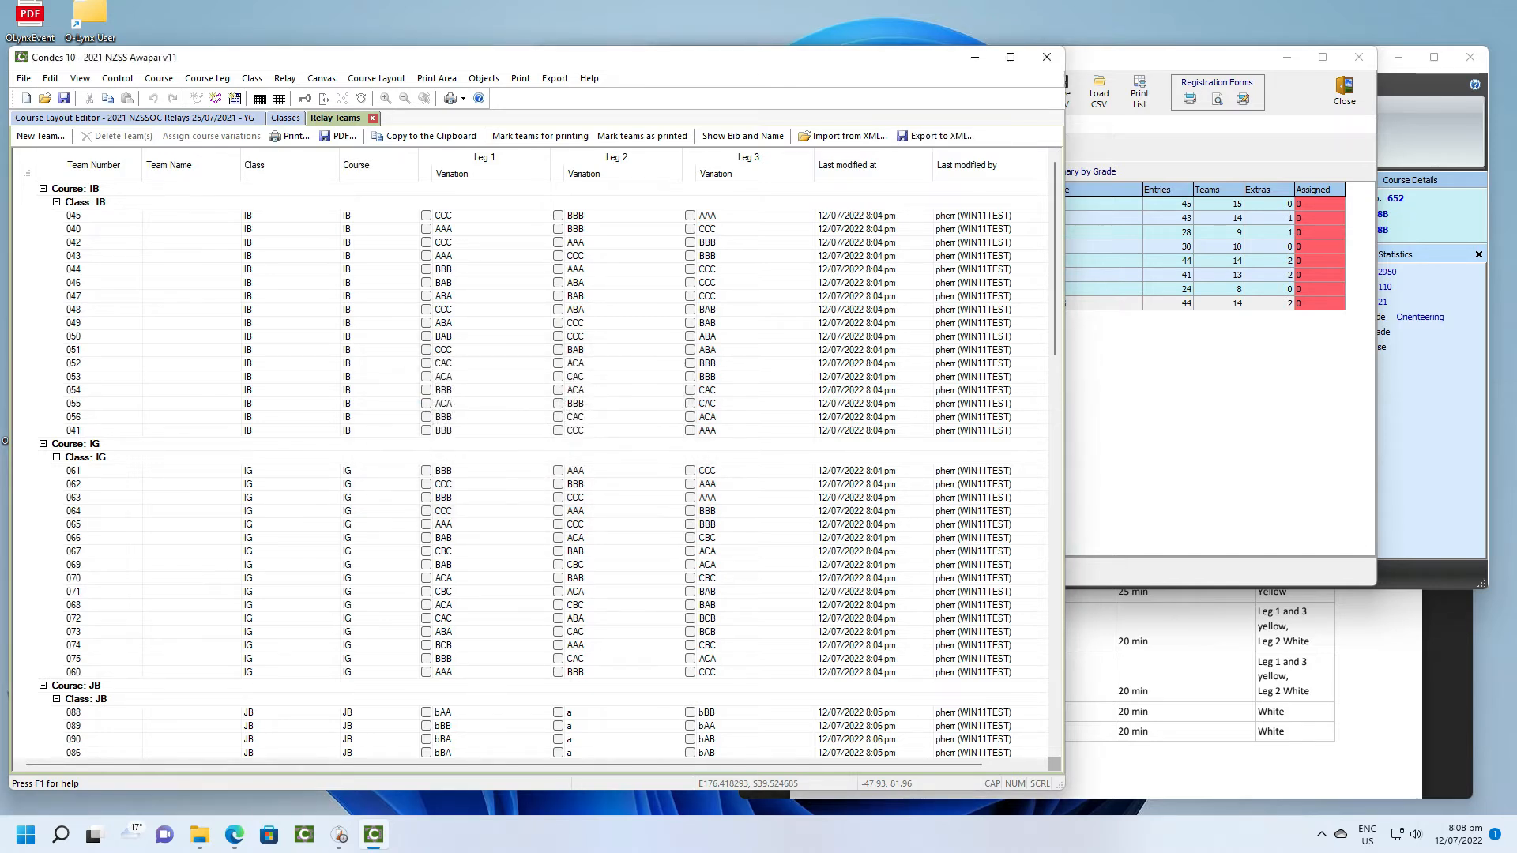
- Switch to O-Lynx and import the course assignments into the team allocations from "2021 NZSS Awapai v11_relay_teams" in Documents > O-Lynx > NZSS
{"action": "left_click", "coordinate": [1215, 452]}
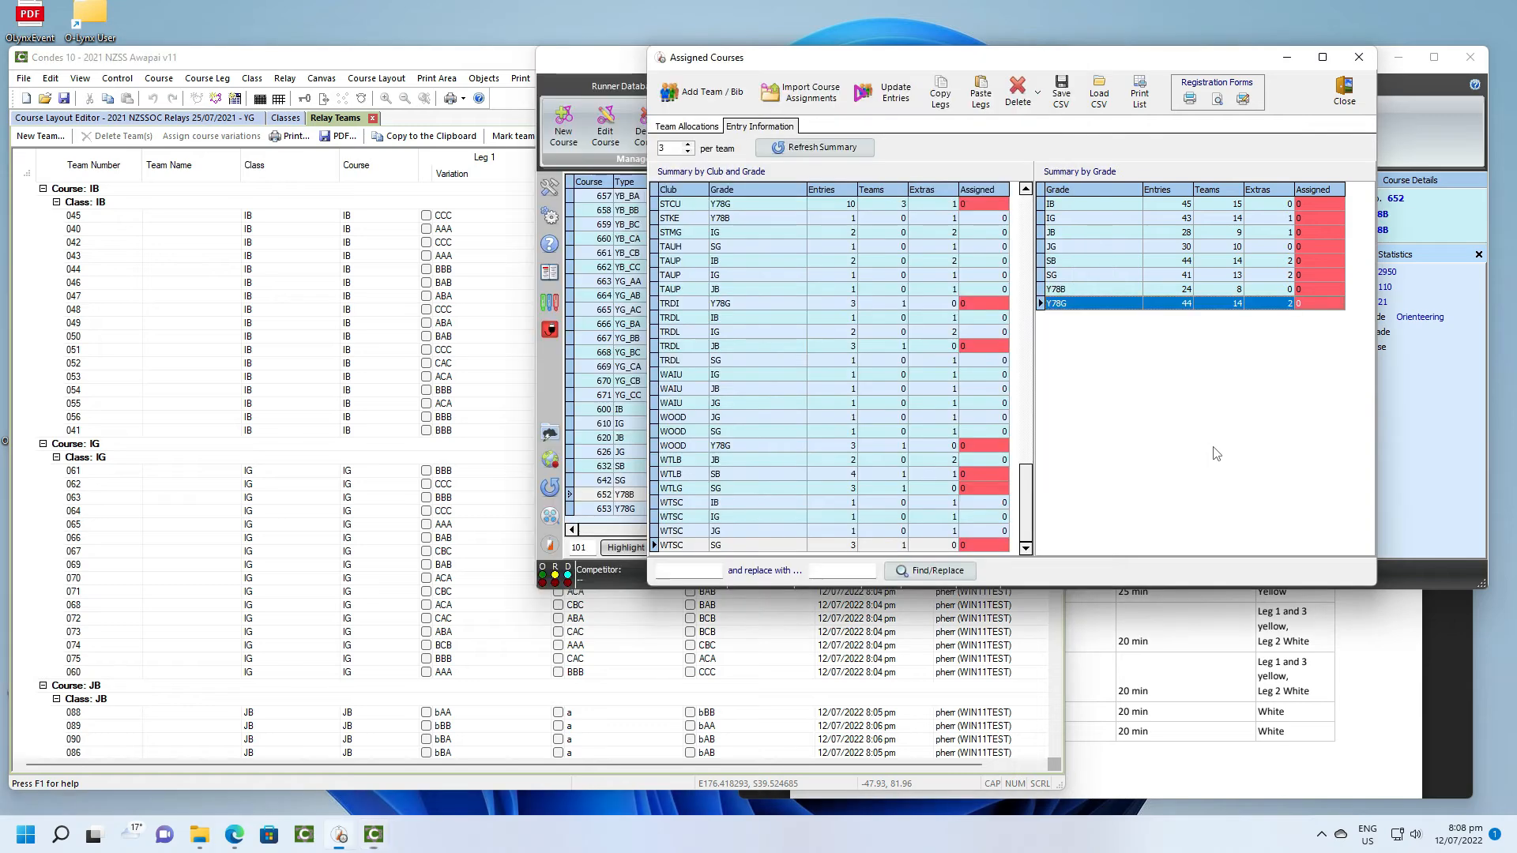
{"action": "left_click", "coordinate": [687, 126]}
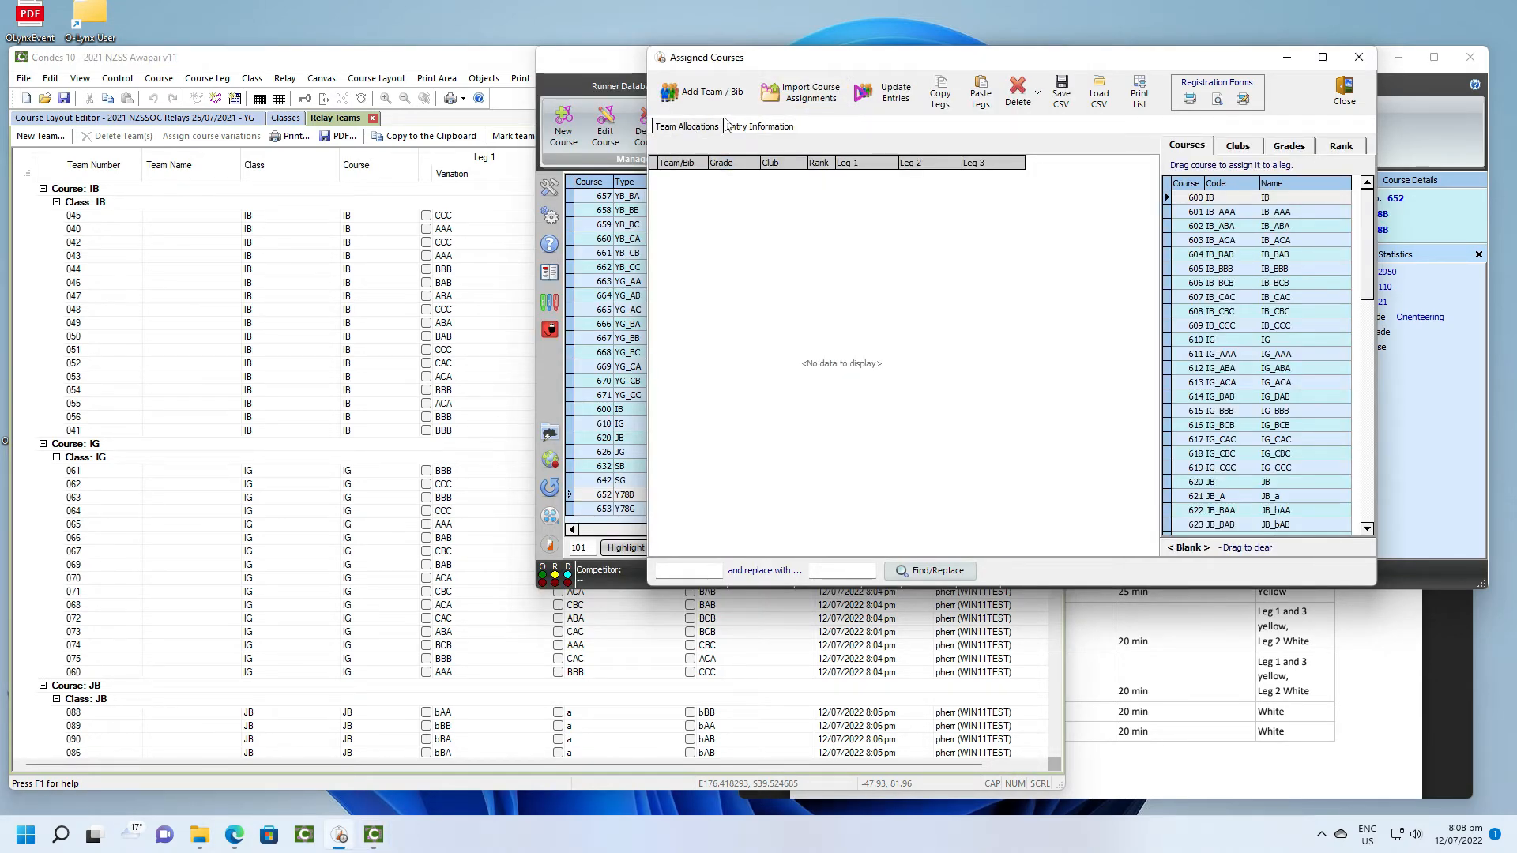
{"action": "left_click", "coordinate": [824, 96]}
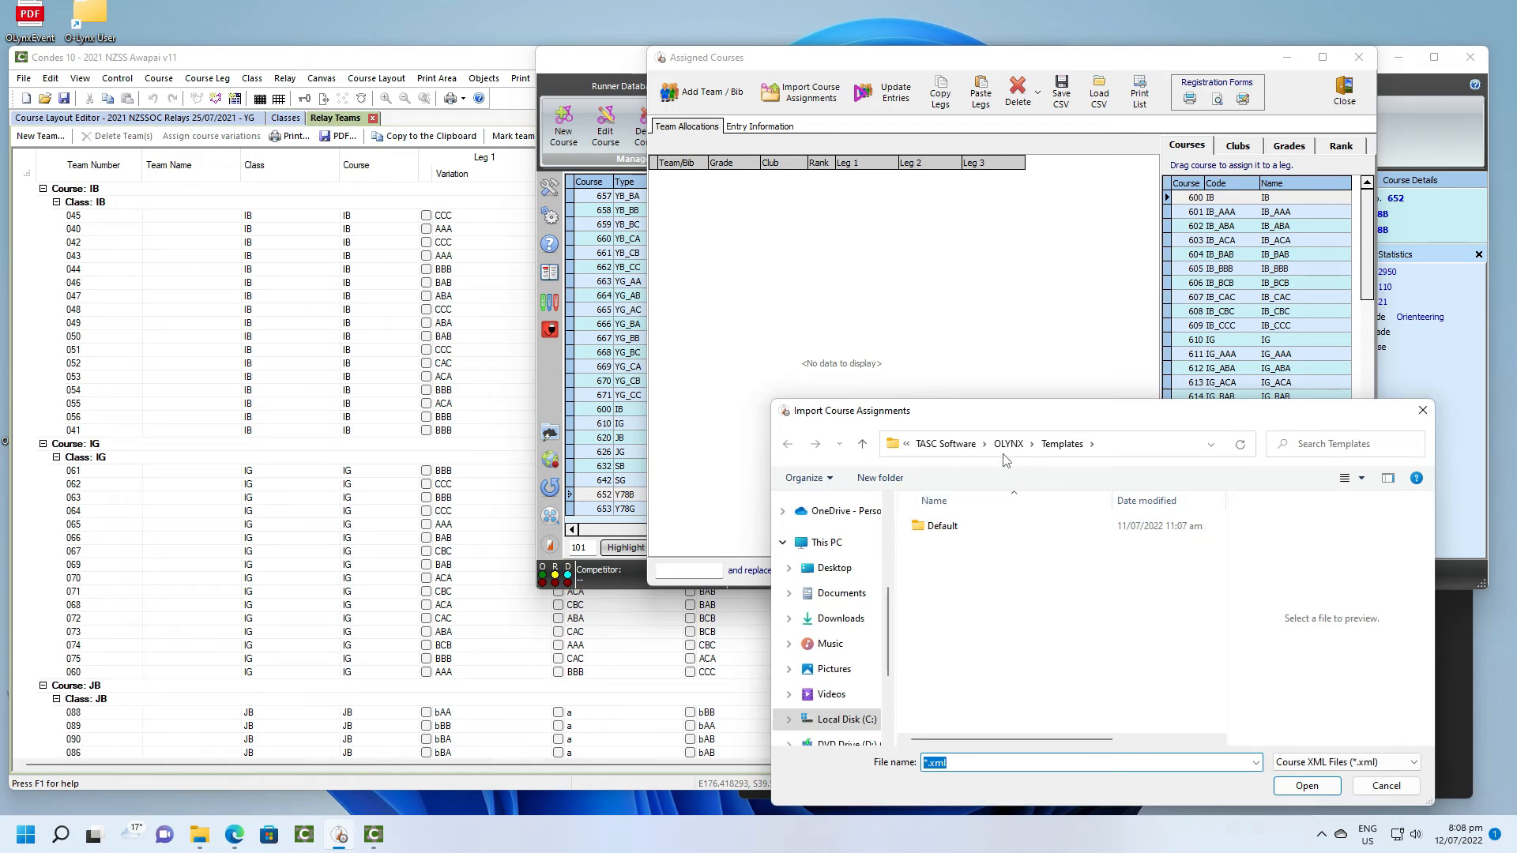
{"action": "left_click", "coordinate": [844, 596]}
{"action": "double_click", "coordinate": [938, 557]}
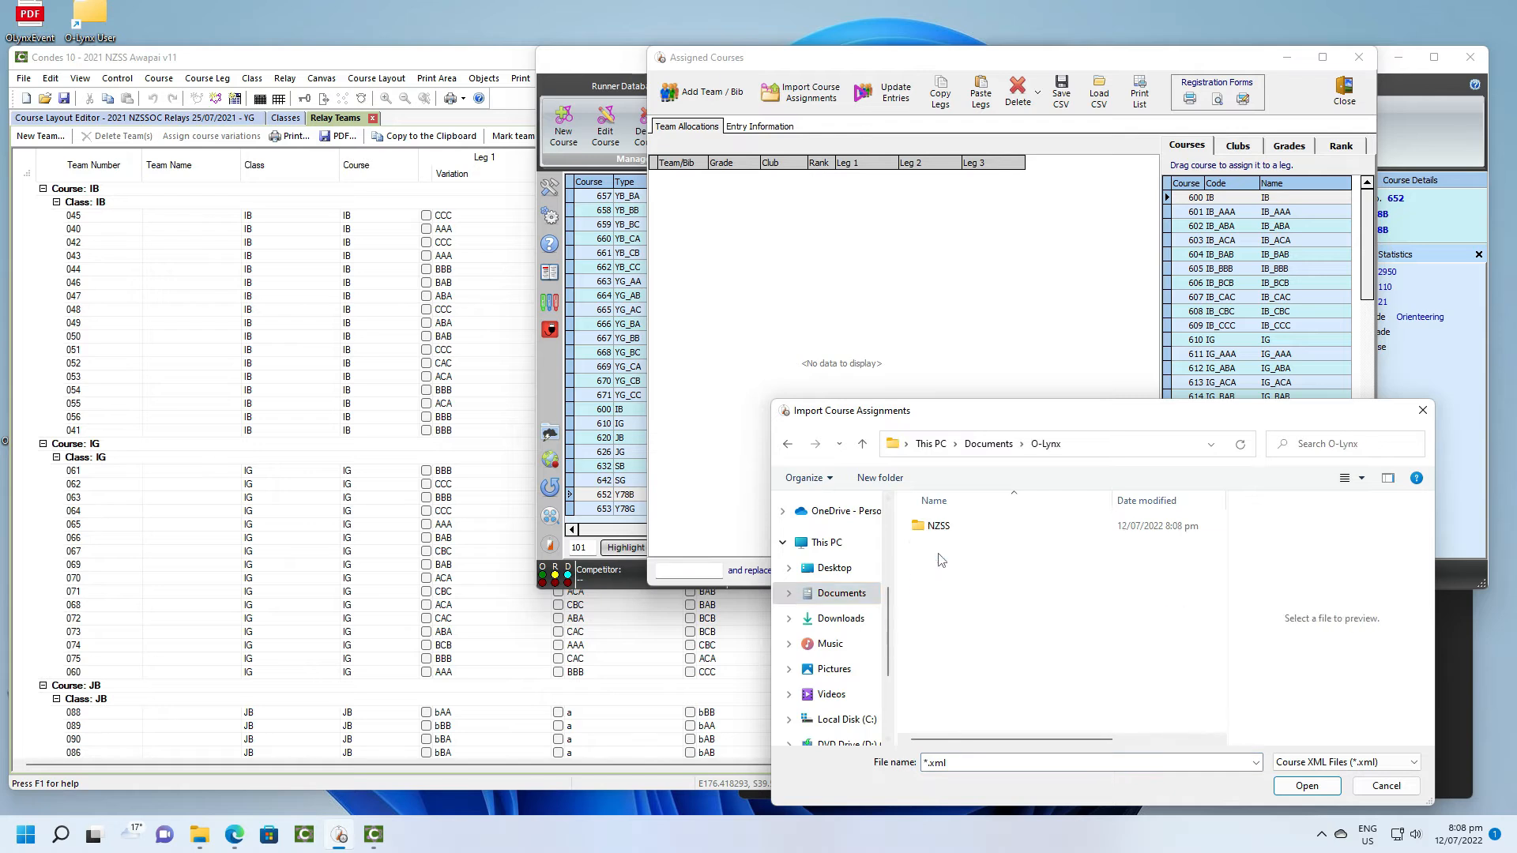
{"action": "double_click", "coordinate": [941, 528]}
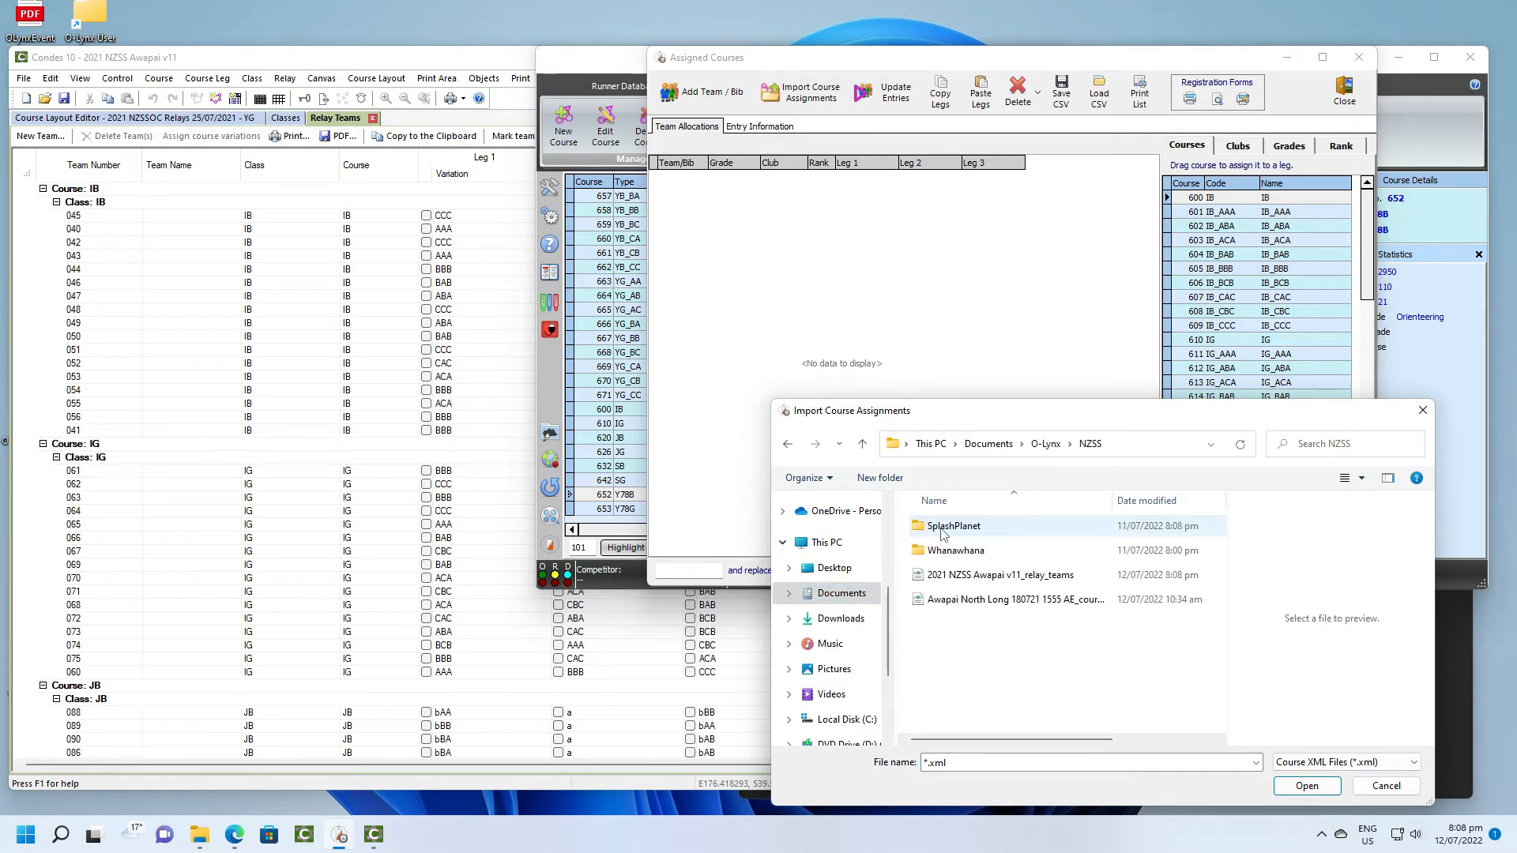
{"action": "left_click", "coordinate": [966, 575]}
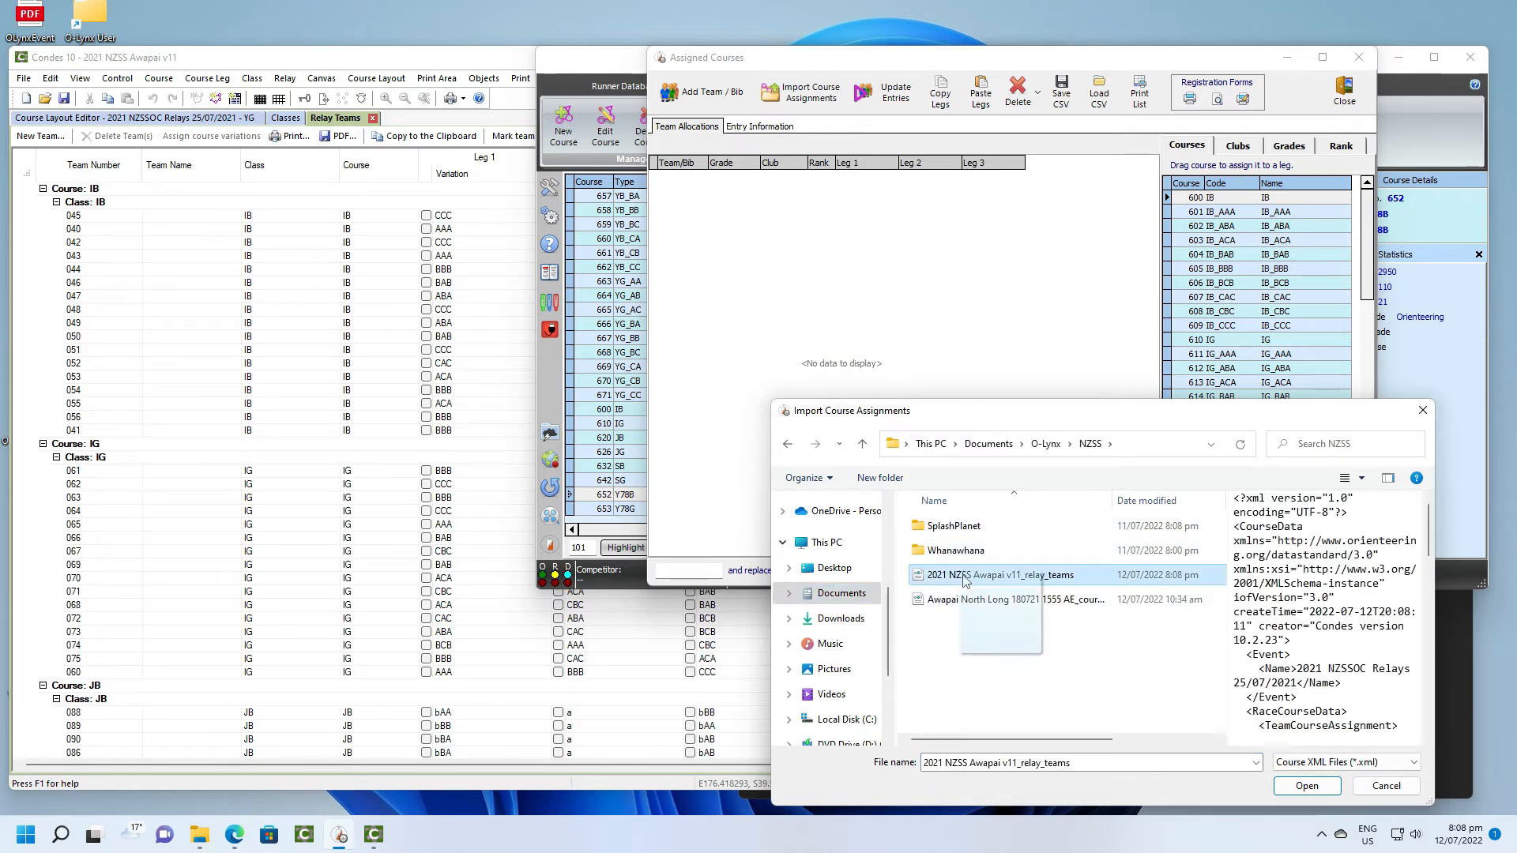
{"action": "left_click", "coordinate": [1306, 786]}
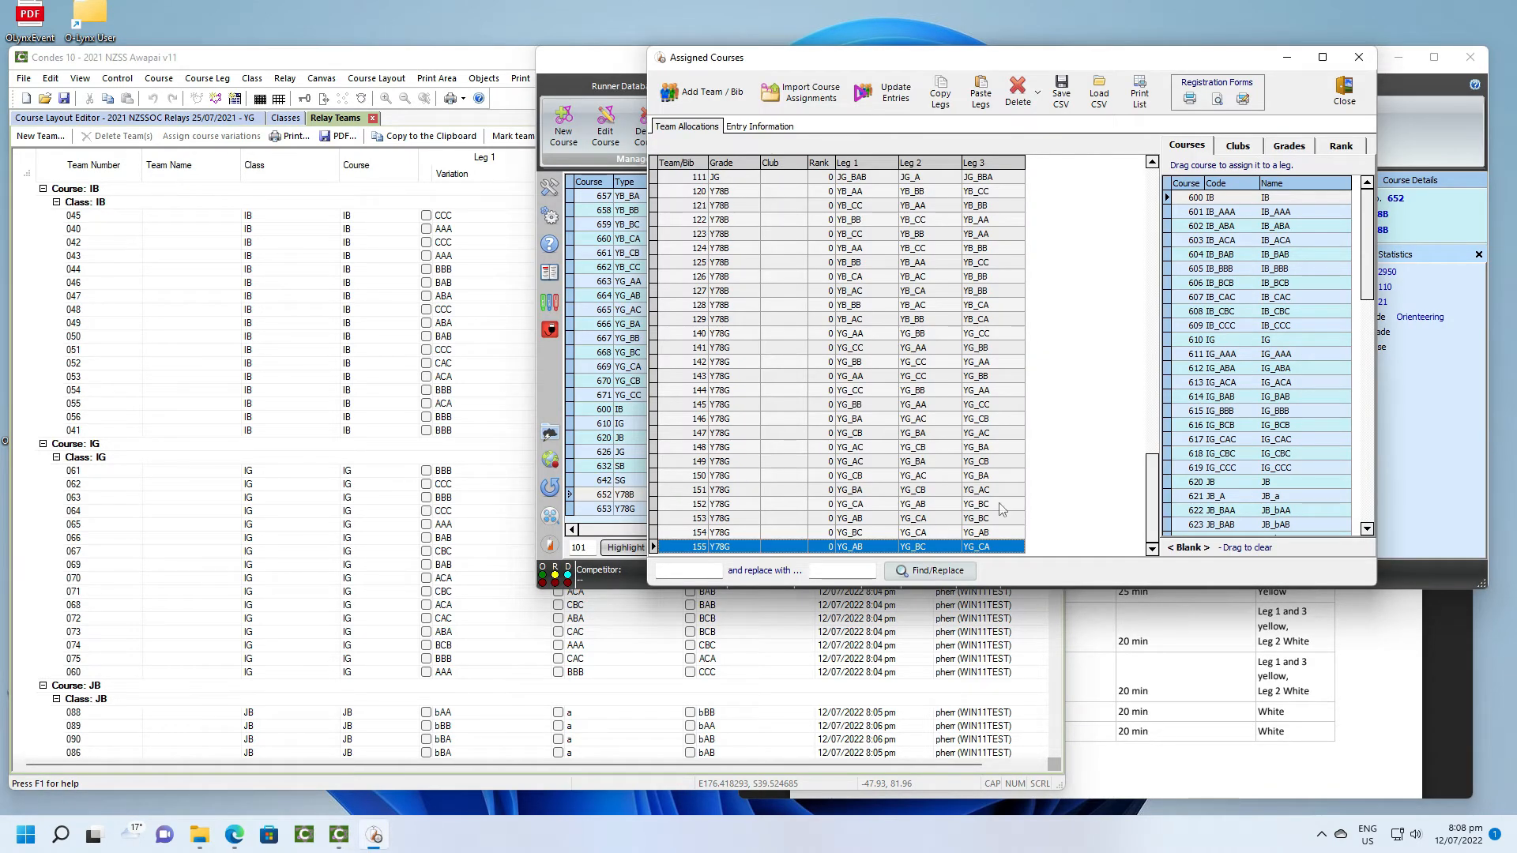
- Autofill the clubs so each club's teams are assigned to bibs, accepting that existing club and rank assignments are cleared
{"action": "scroll", "coordinate": [932, 450], "scroll_direction": "up", "scroll_amount": 10}
{"action": "scroll", "coordinate": [897, 440], "scroll_direction": "up", "scroll_amount": 15}
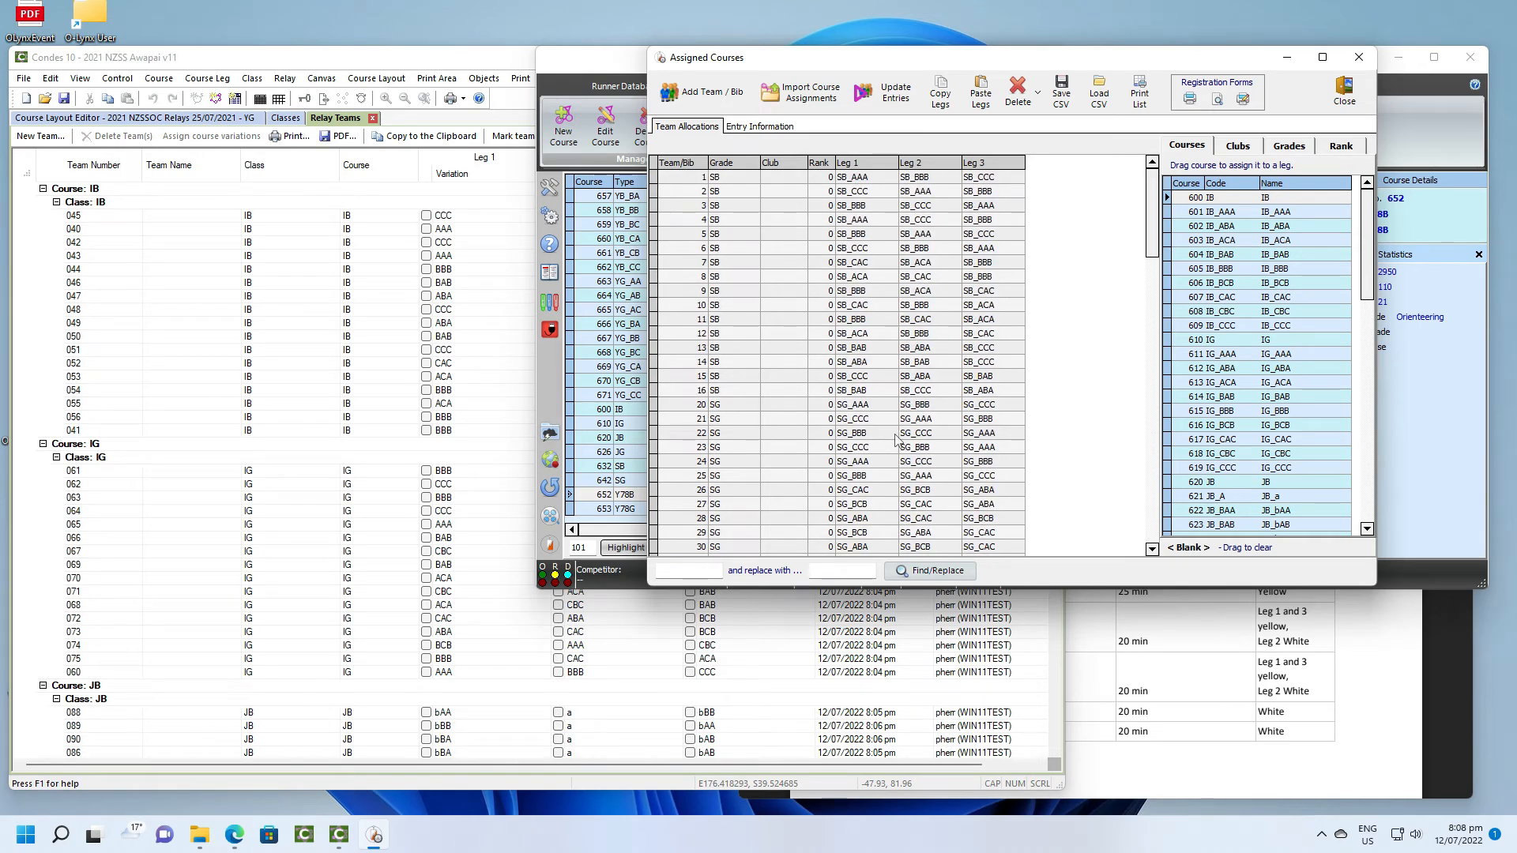
{"action": "scroll", "coordinate": [897, 440], "scroll_direction": "down", "scroll_amount": 4}
{"action": "scroll", "coordinate": [897, 440], "scroll_direction": "down", "scroll_amount": 9}
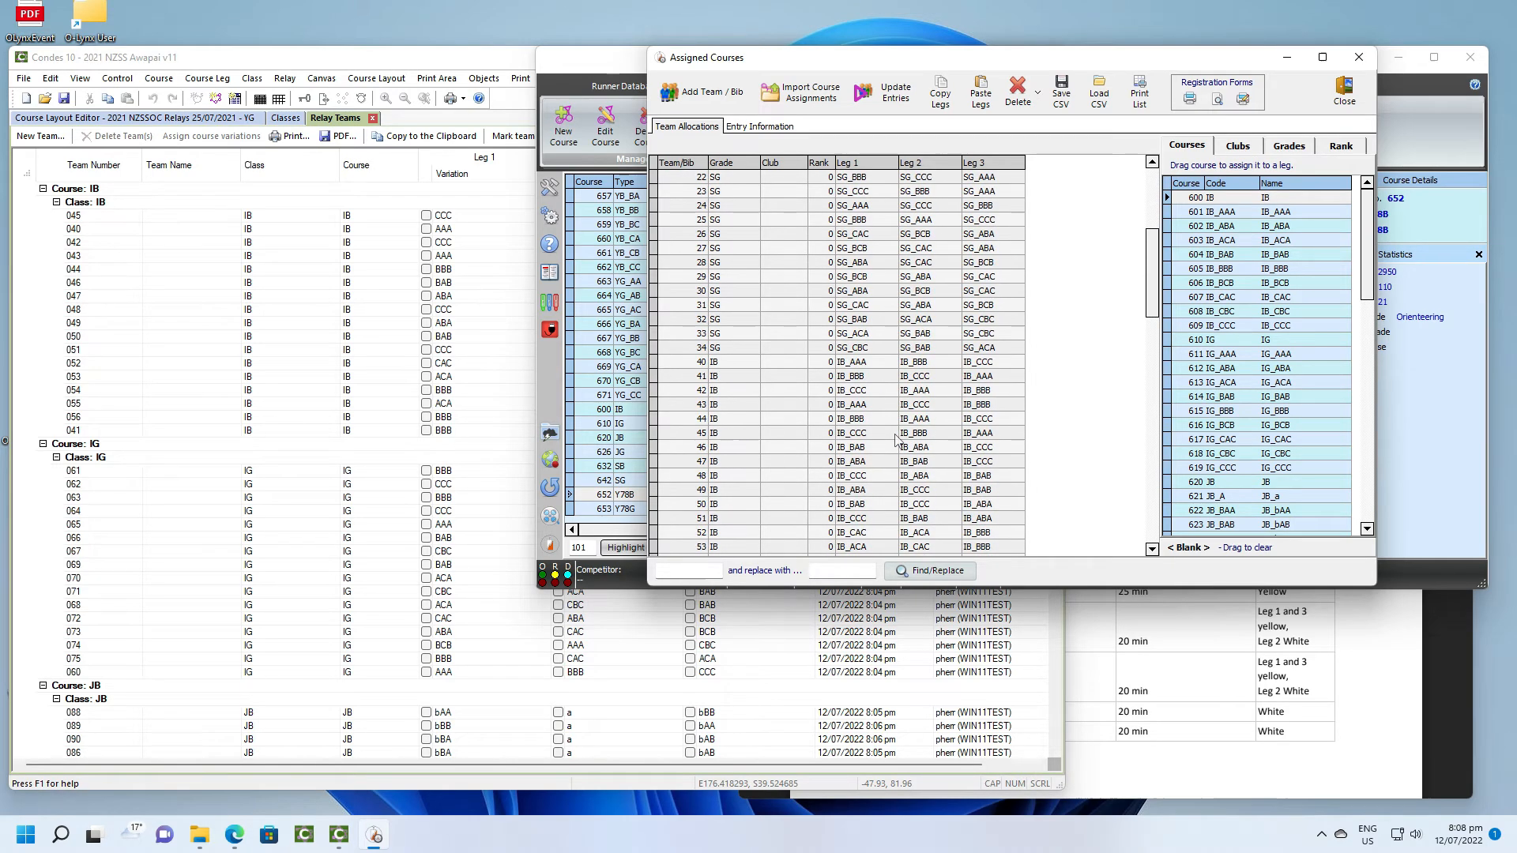
{"action": "scroll", "coordinate": [897, 440], "scroll_direction": "down", "scroll_amount": 10}
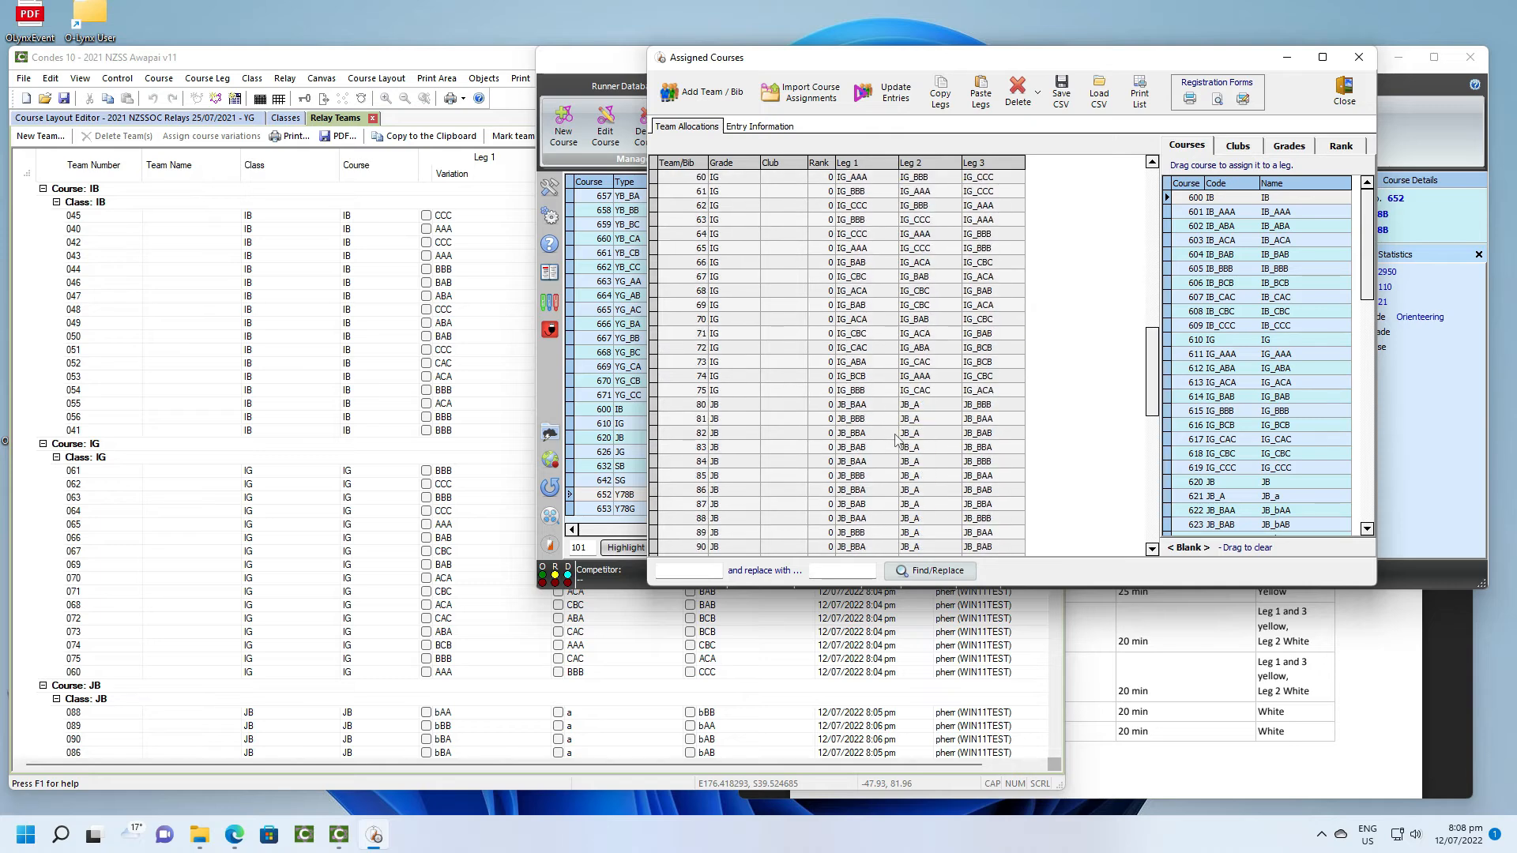
{"action": "scroll", "coordinate": [897, 440], "scroll_direction": "down", "scroll_amount": 7}
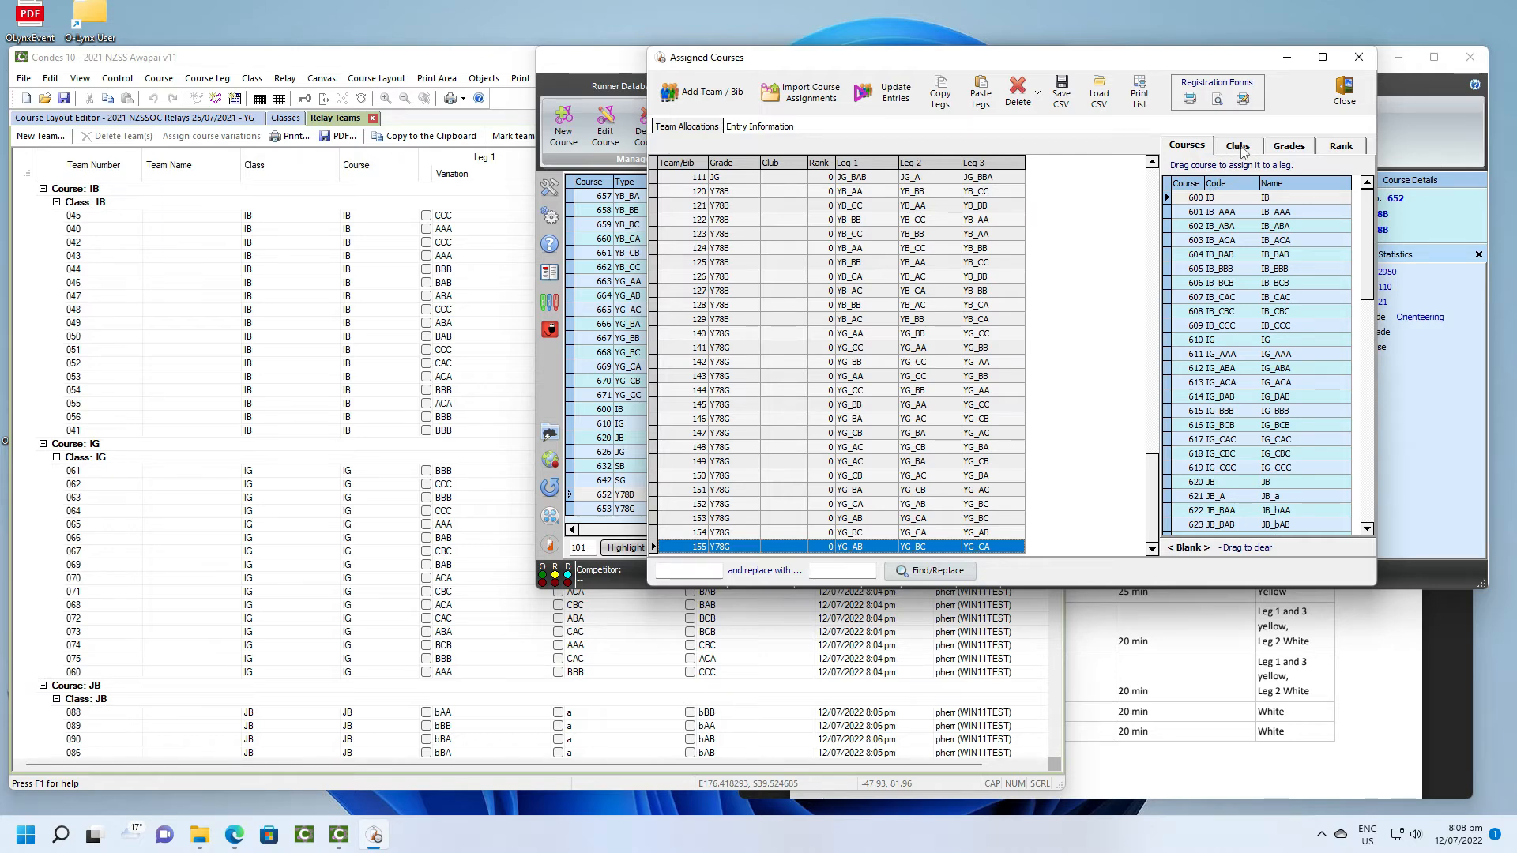
{"action": "left_click", "coordinate": [1240, 147]}
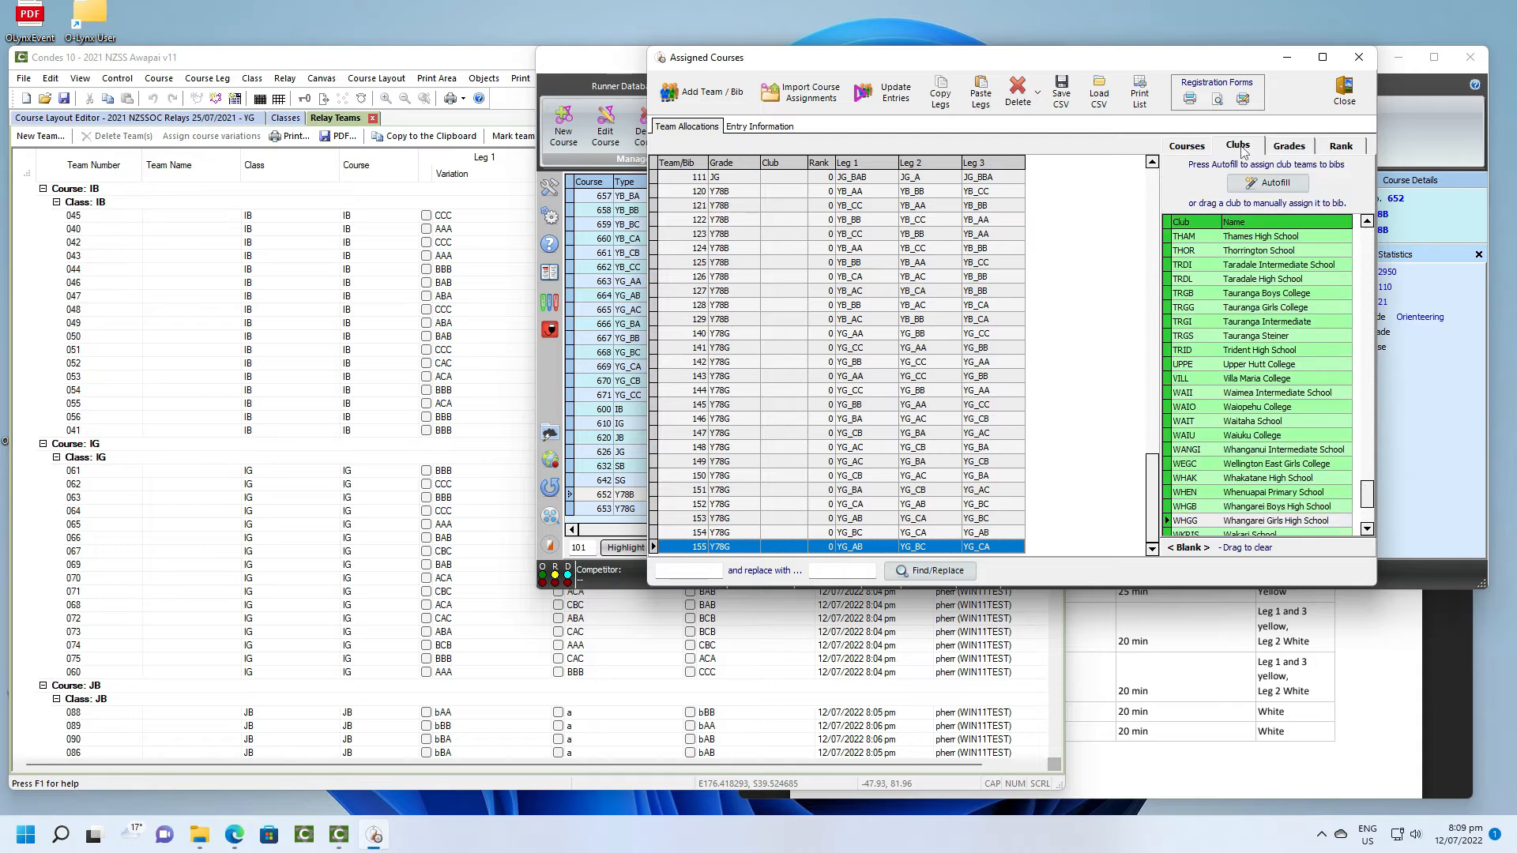
{"action": "left_click", "coordinate": [1270, 184]}
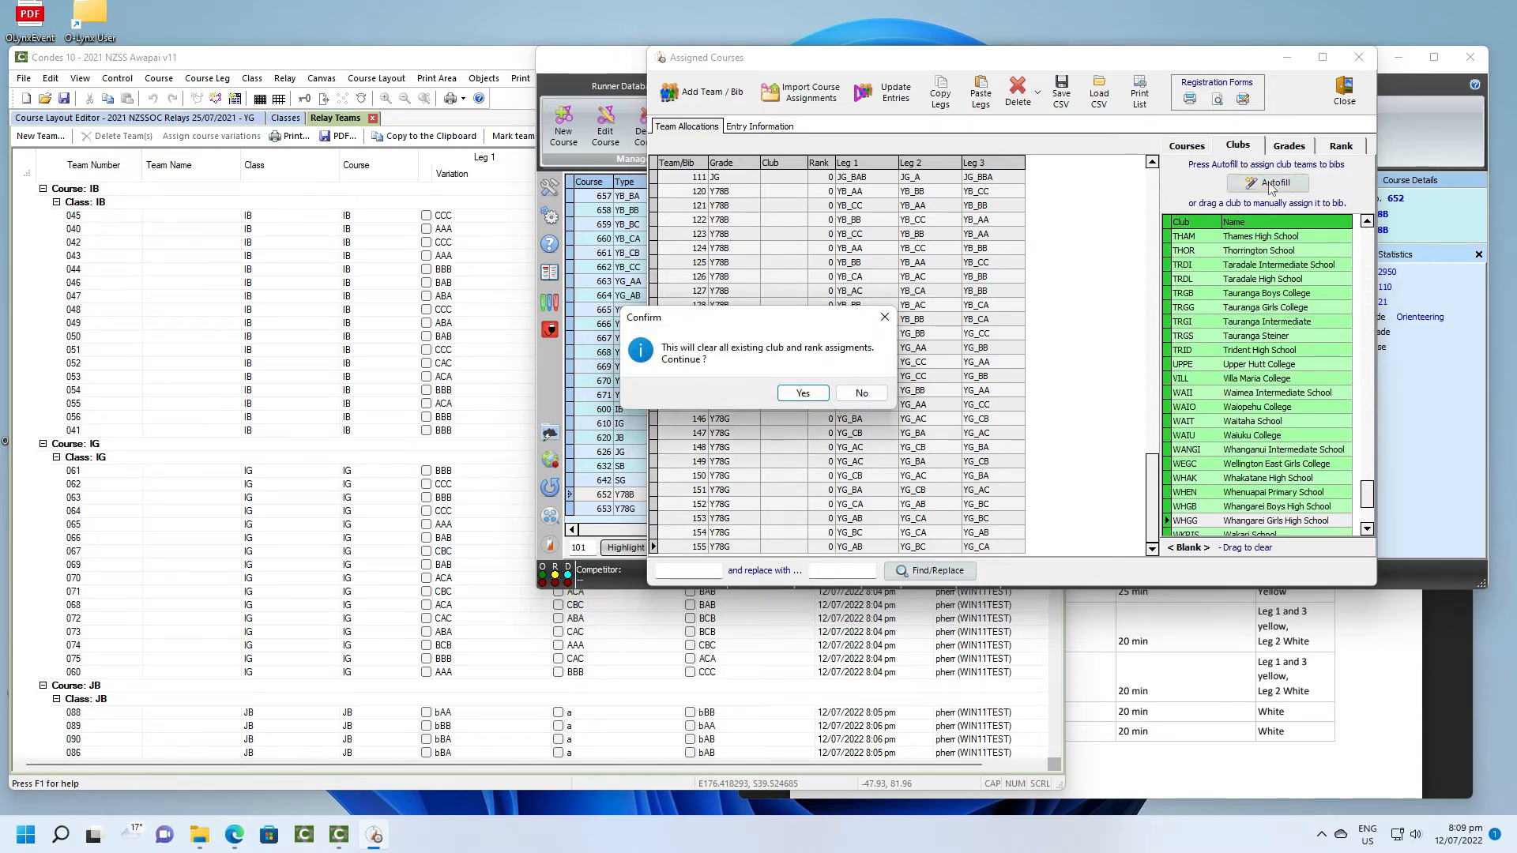
{"action": "left_click", "coordinate": [811, 399]}
- Automatically assign ranks to the club teams in the team allocations
{"action": "scroll", "coordinate": [811, 399], "scroll_direction": "up", "scroll_amount": 15}
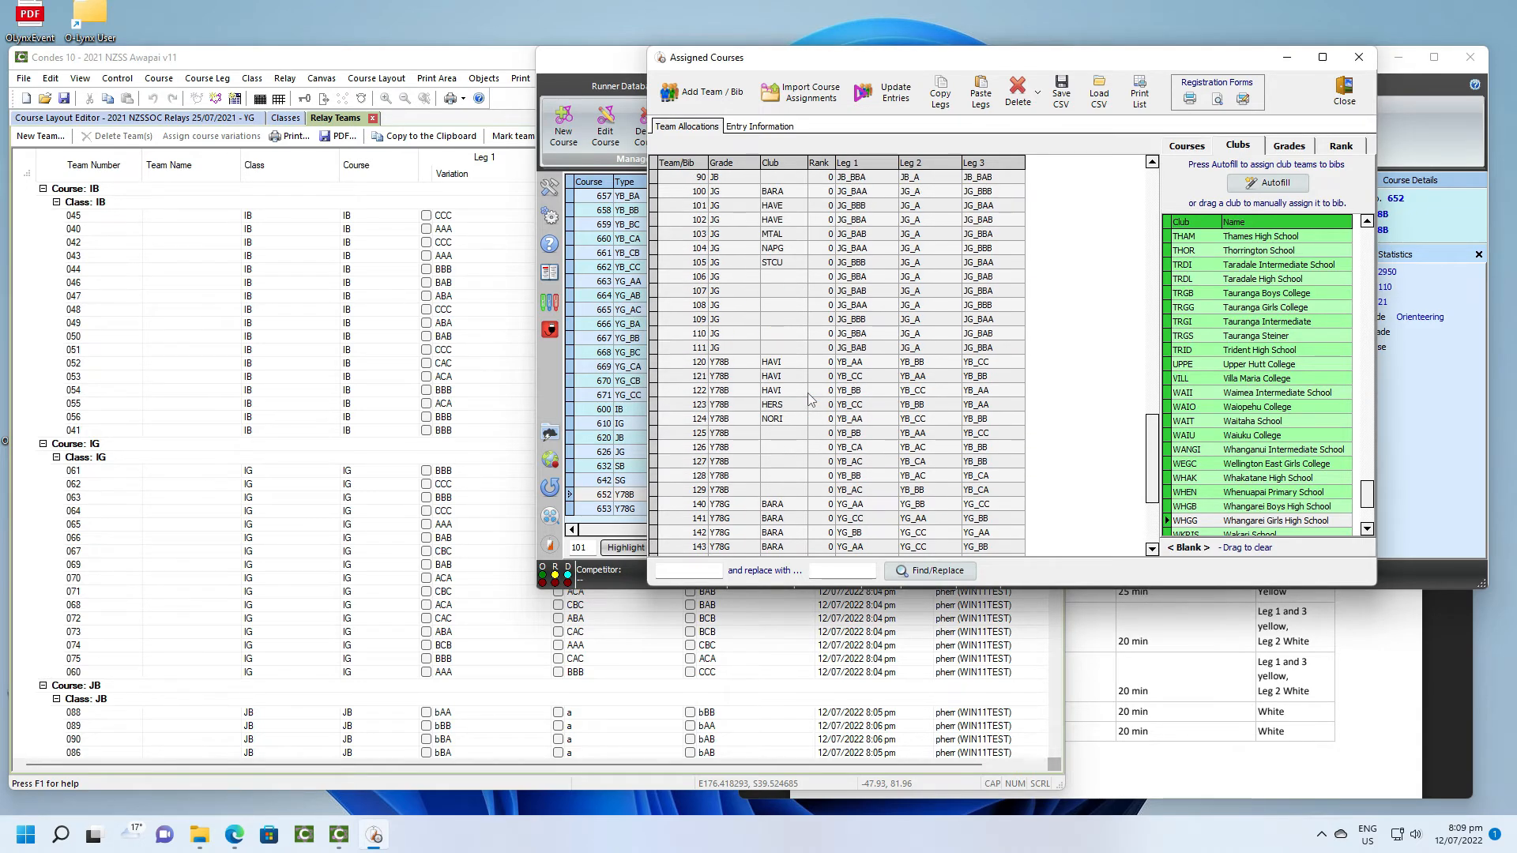
{"action": "scroll", "coordinate": [812, 399], "scroll_direction": "up", "scroll_amount": 8}
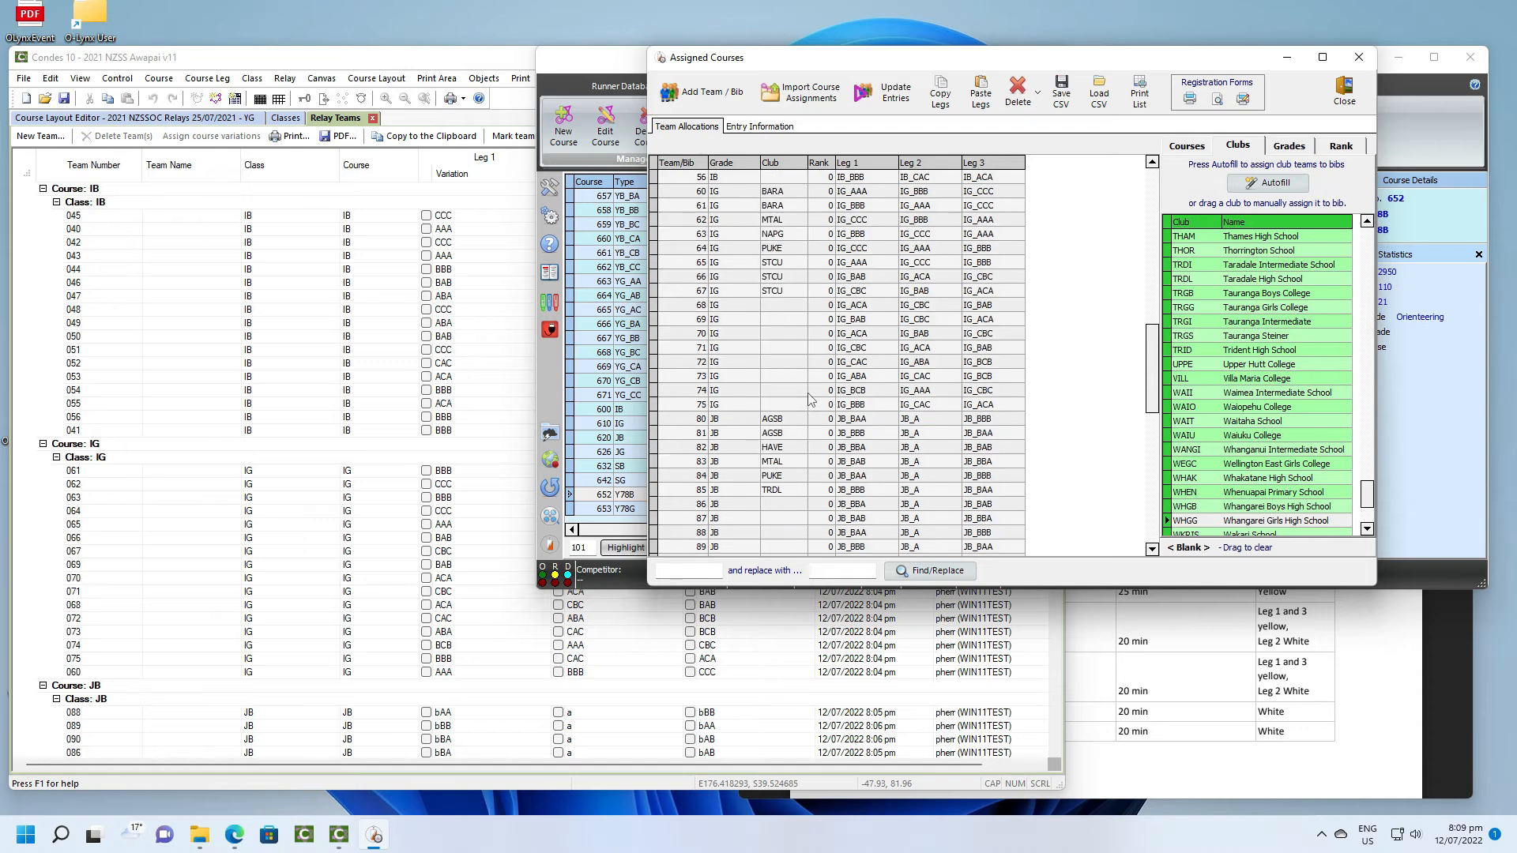
{"action": "scroll", "coordinate": [811, 399], "scroll_direction": "up", "scroll_amount": 10}
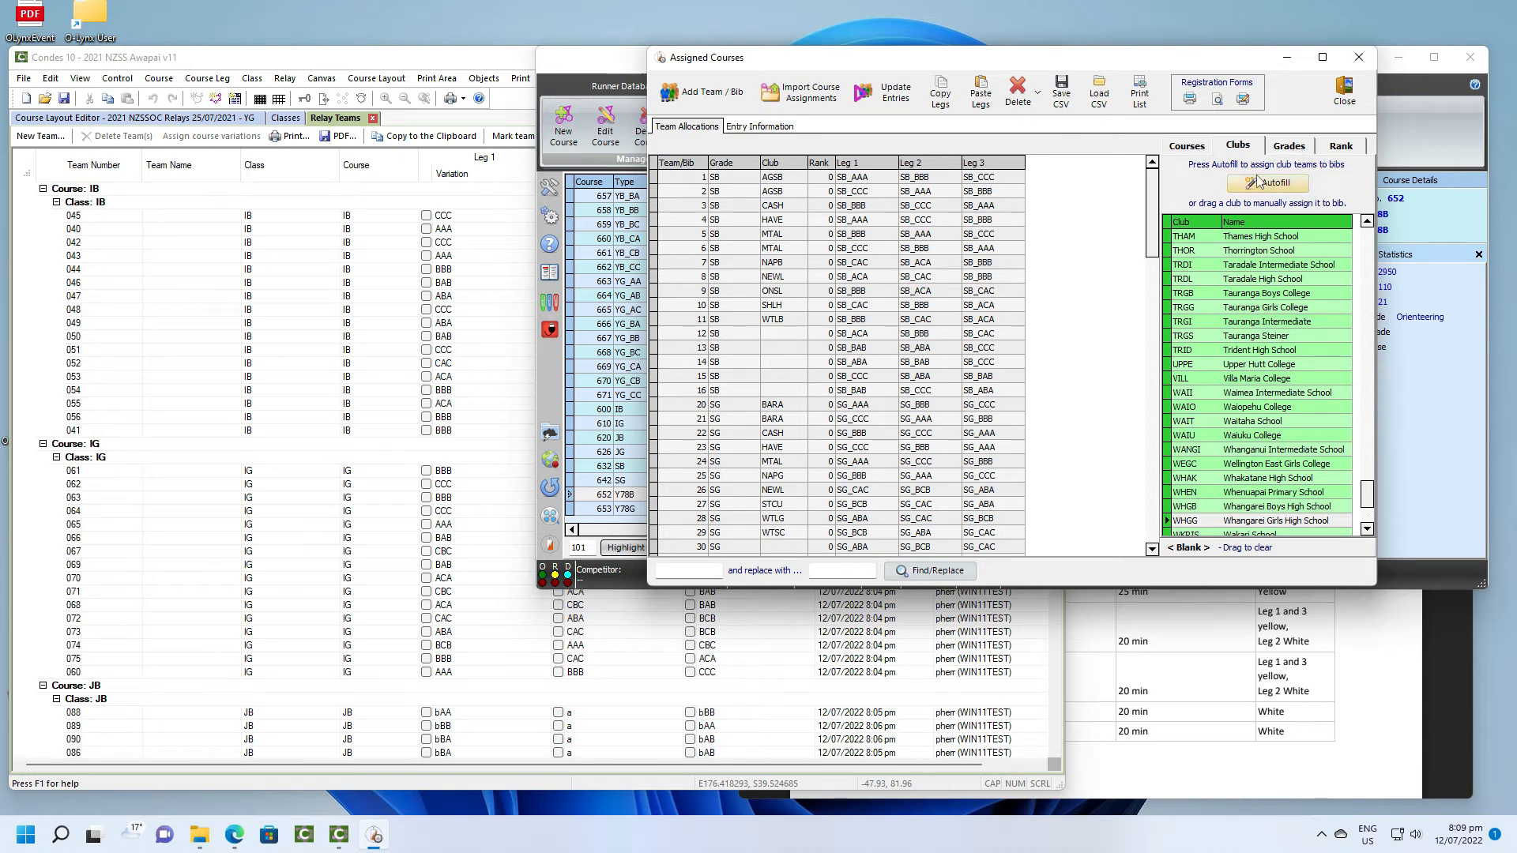
{"action": "scroll", "coordinate": [861, 385], "scroll_direction": "down", "scroll_amount": 10}
{"action": "scroll", "coordinate": [861, 385], "scroll_direction": "down", "scroll_amount": 10}
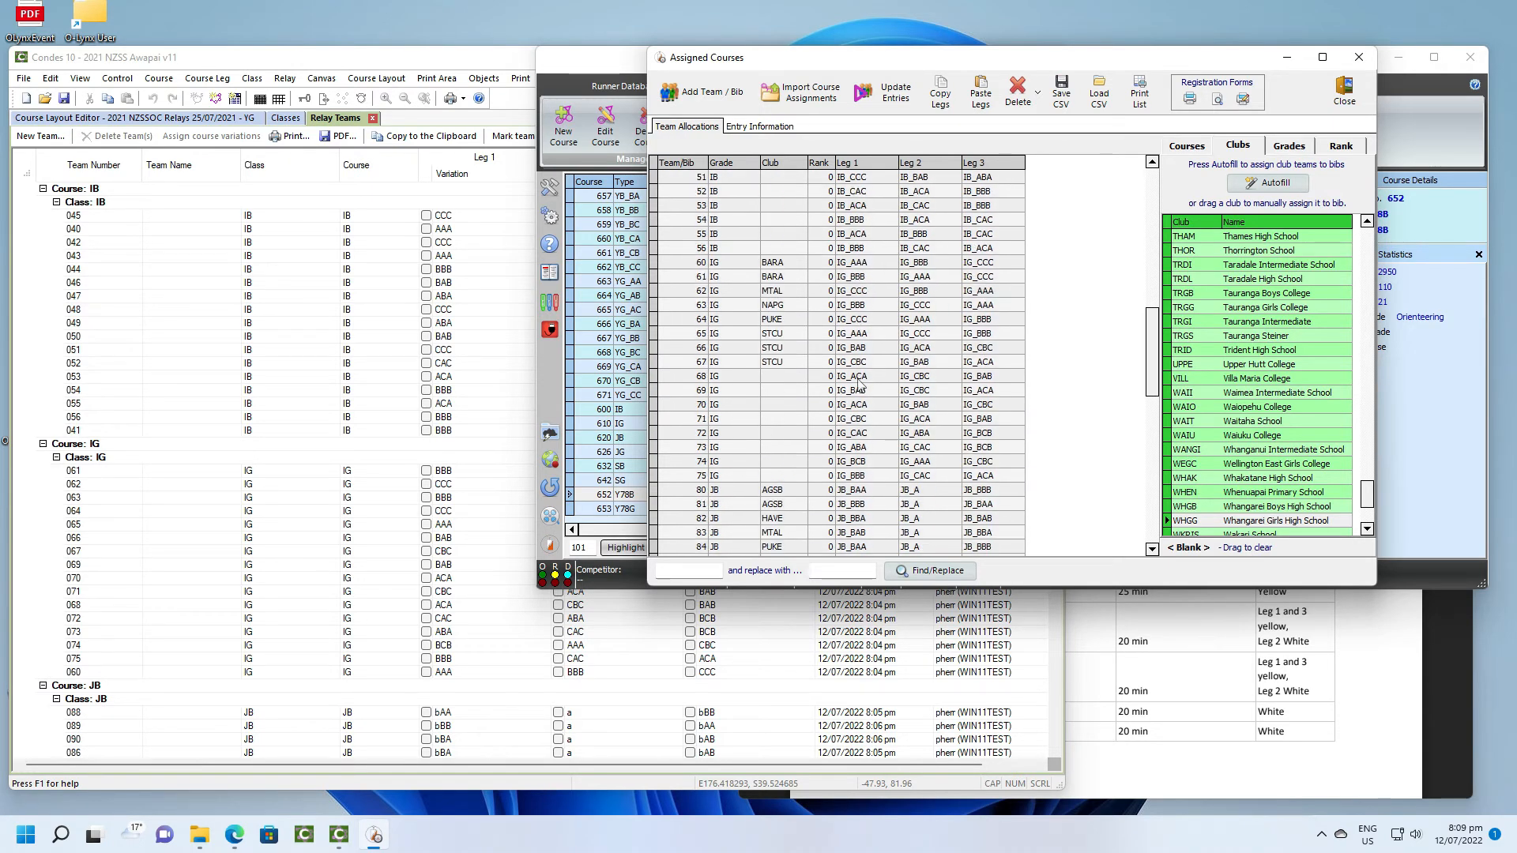
{"action": "scroll", "coordinate": [860, 384], "scroll_direction": "down", "scroll_amount": 10}
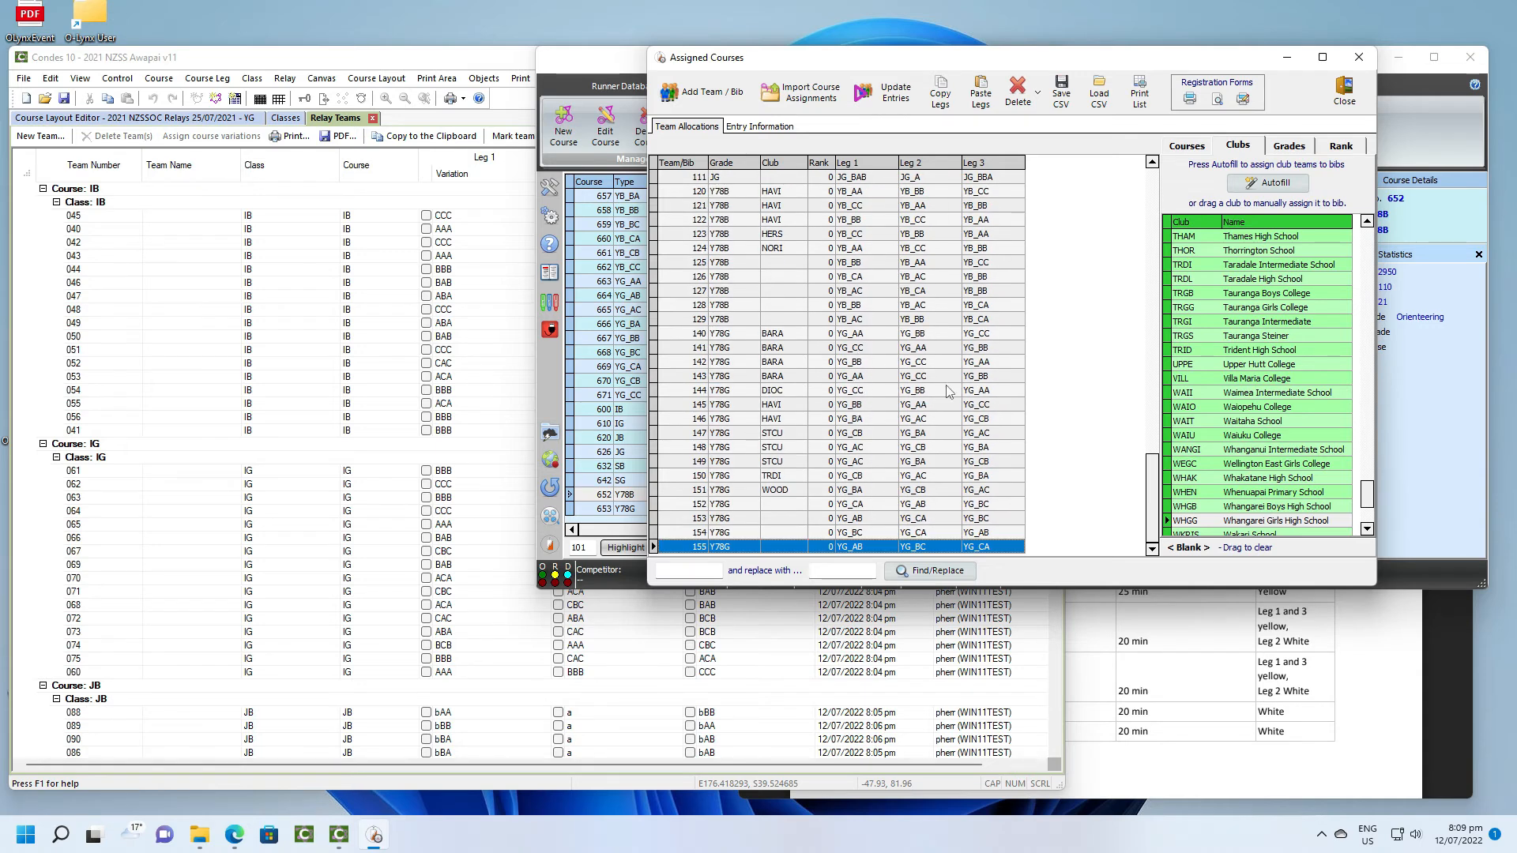
{"action": "left_click", "coordinate": [1289, 149]}
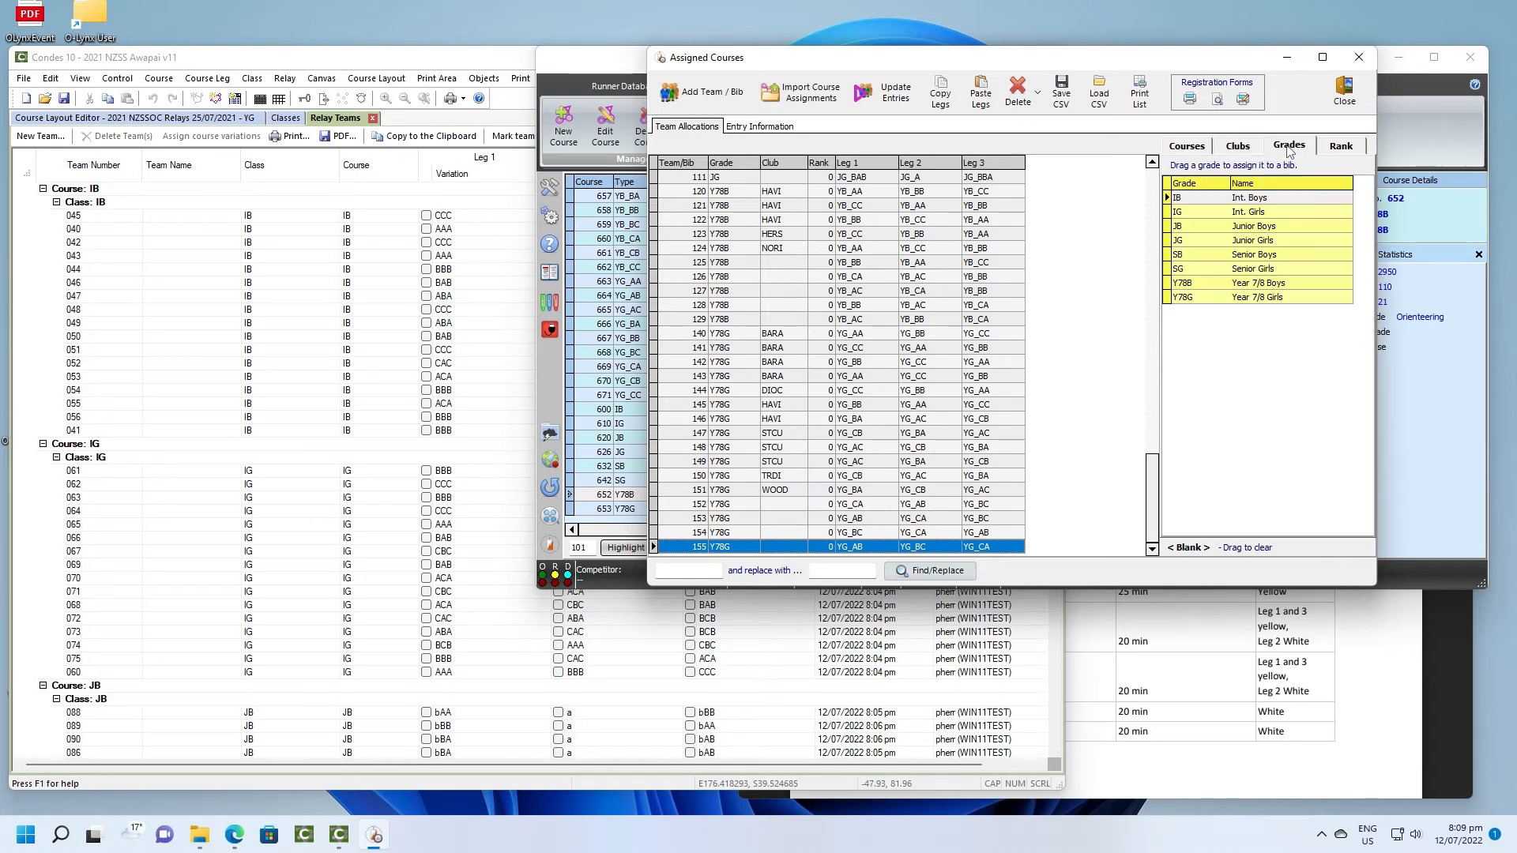
{"action": "left_click", "coordinate": [1339, 148]}
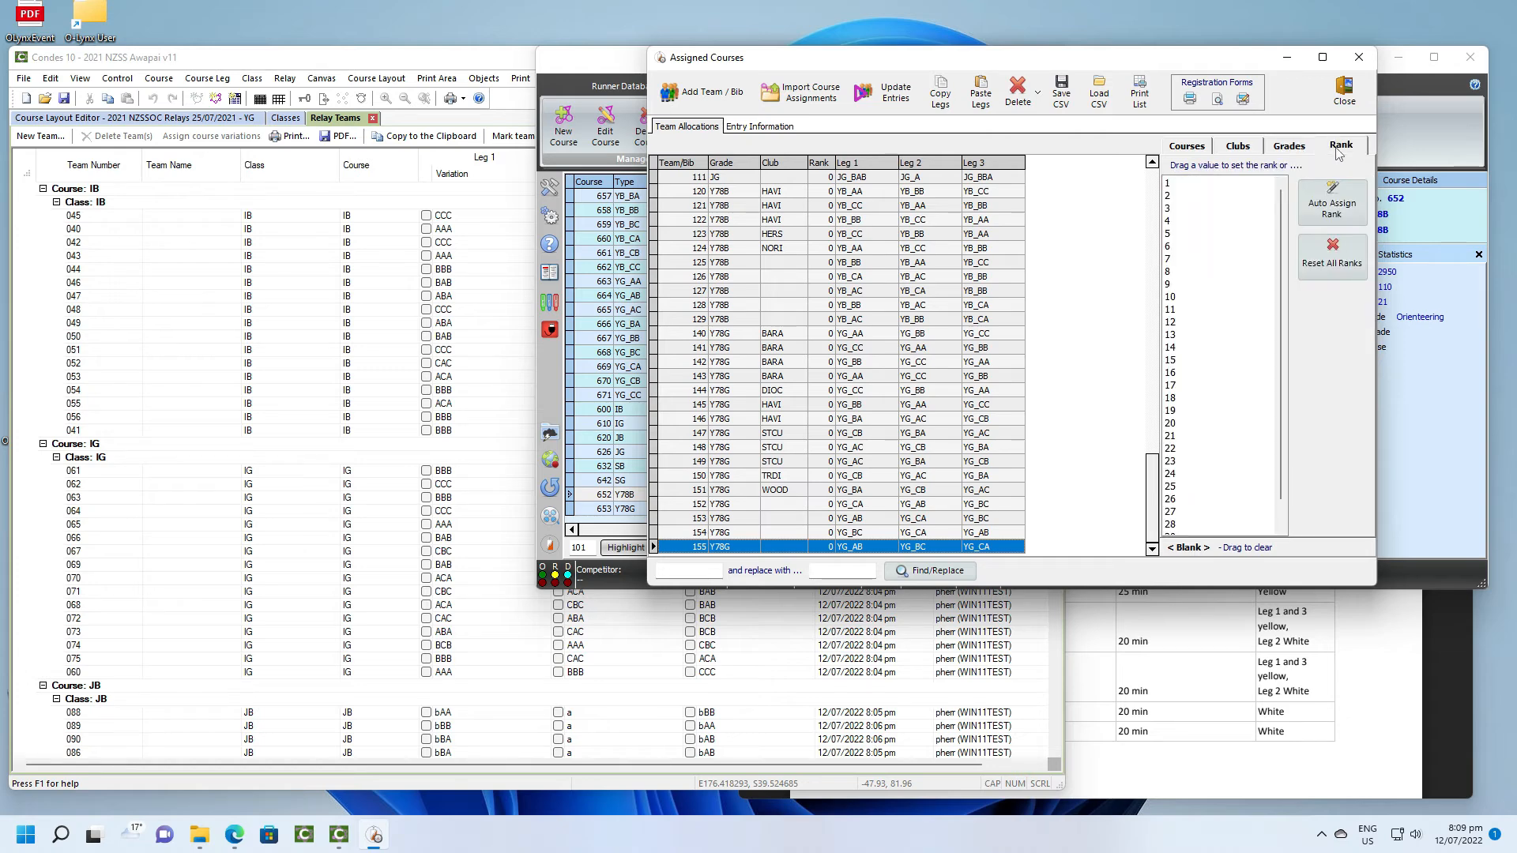
{"action": "left_click", "coordinate": [1335, 212]}
- Examine the club and rank assigned to each bib across all grades in the team allocations
{"action": "scroll", "coordinate": [821, 392], "scroll_direction": "up", "scroll_amount": 10}
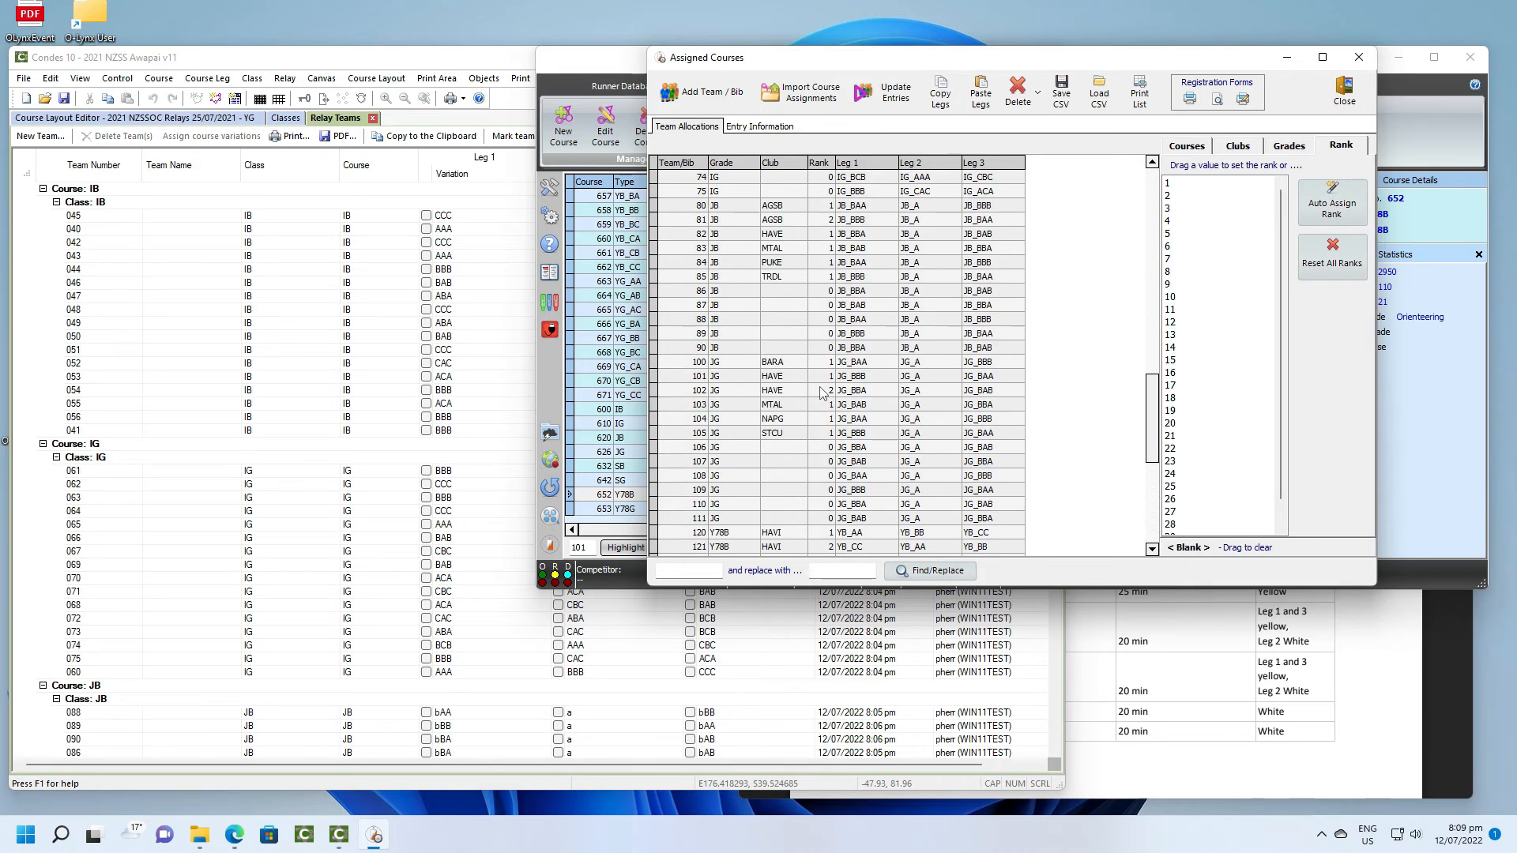
{"action": "scroll", "coordinate": [821, 393], "scroll_direction": "up", "scroll_amount": 1}
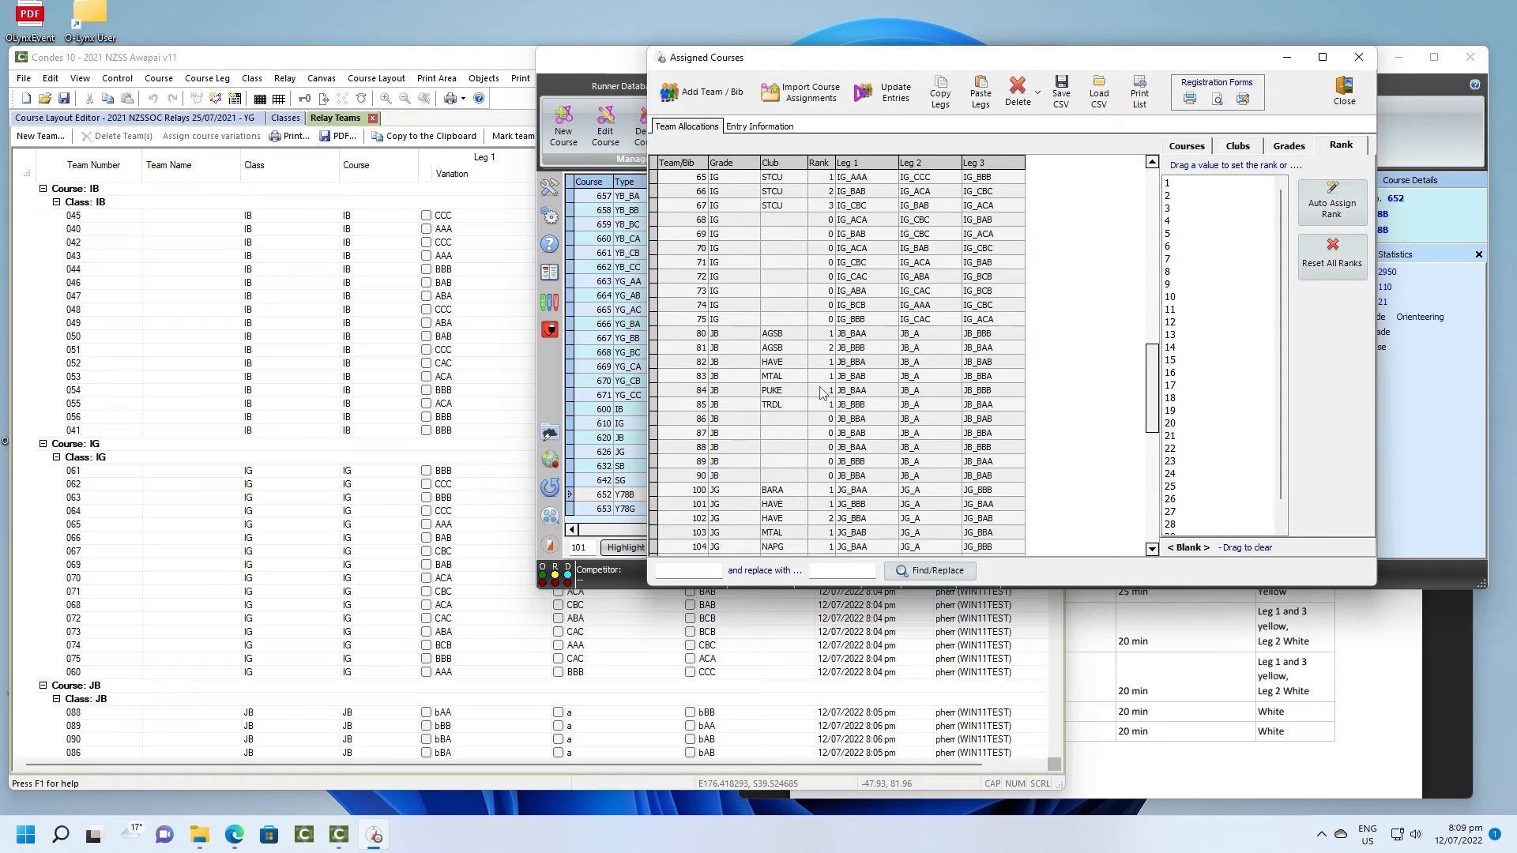
{"action": "scroll", "coordinate": [822, 392], "scroll_direction": "up", "scroll_amount": 6}
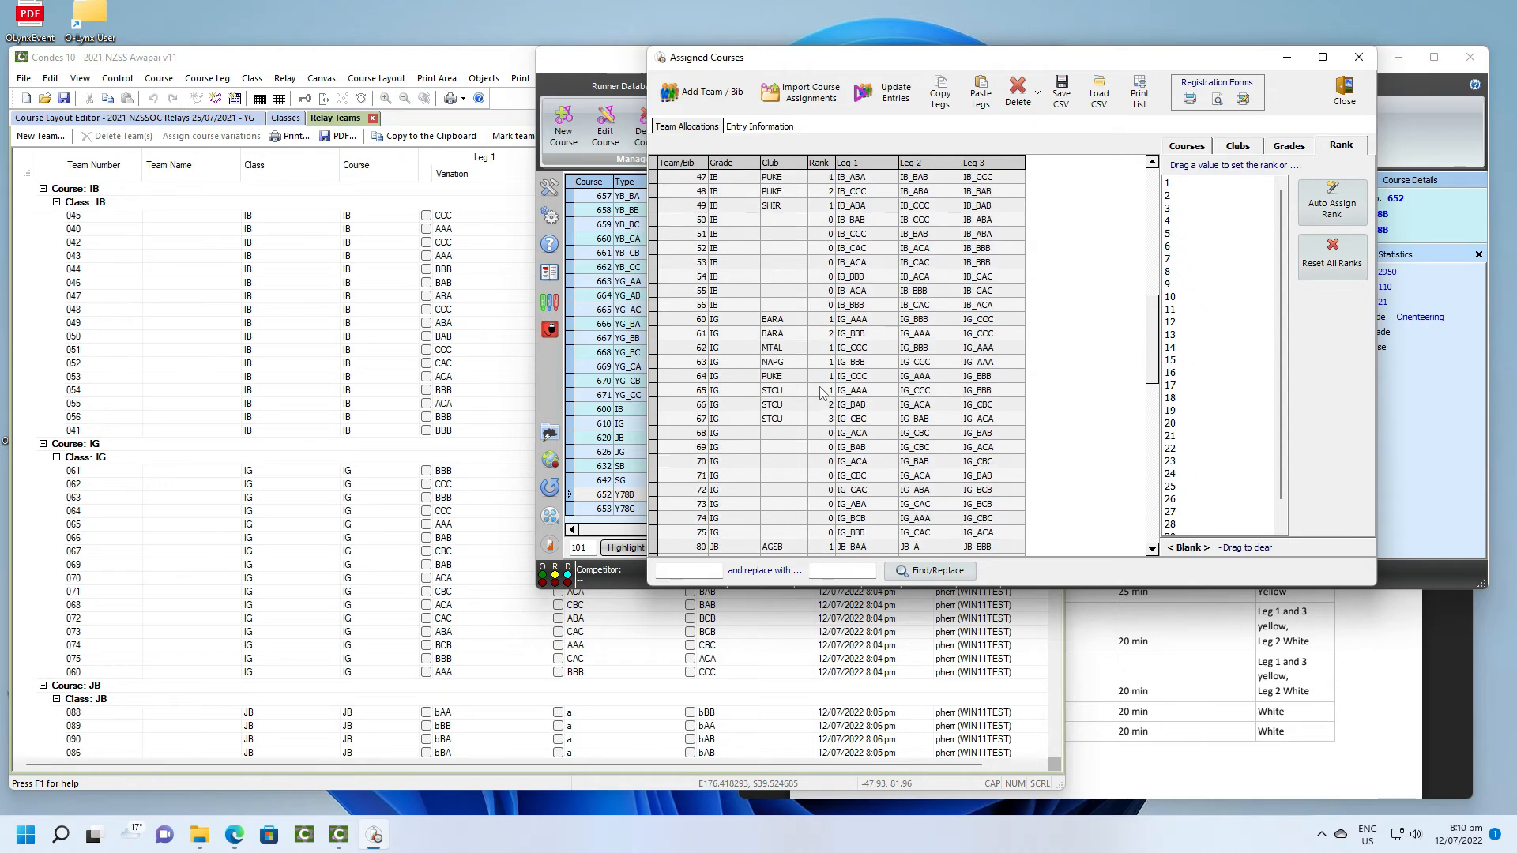
{"action": "scroll", "coordinate": [822, 393], "scroll_direction": "up", "scroll_amount": 3}
{"action": "scroll", "coordinate": [822, 393], "scroll_direction": "up", "scroll_amount": 8}
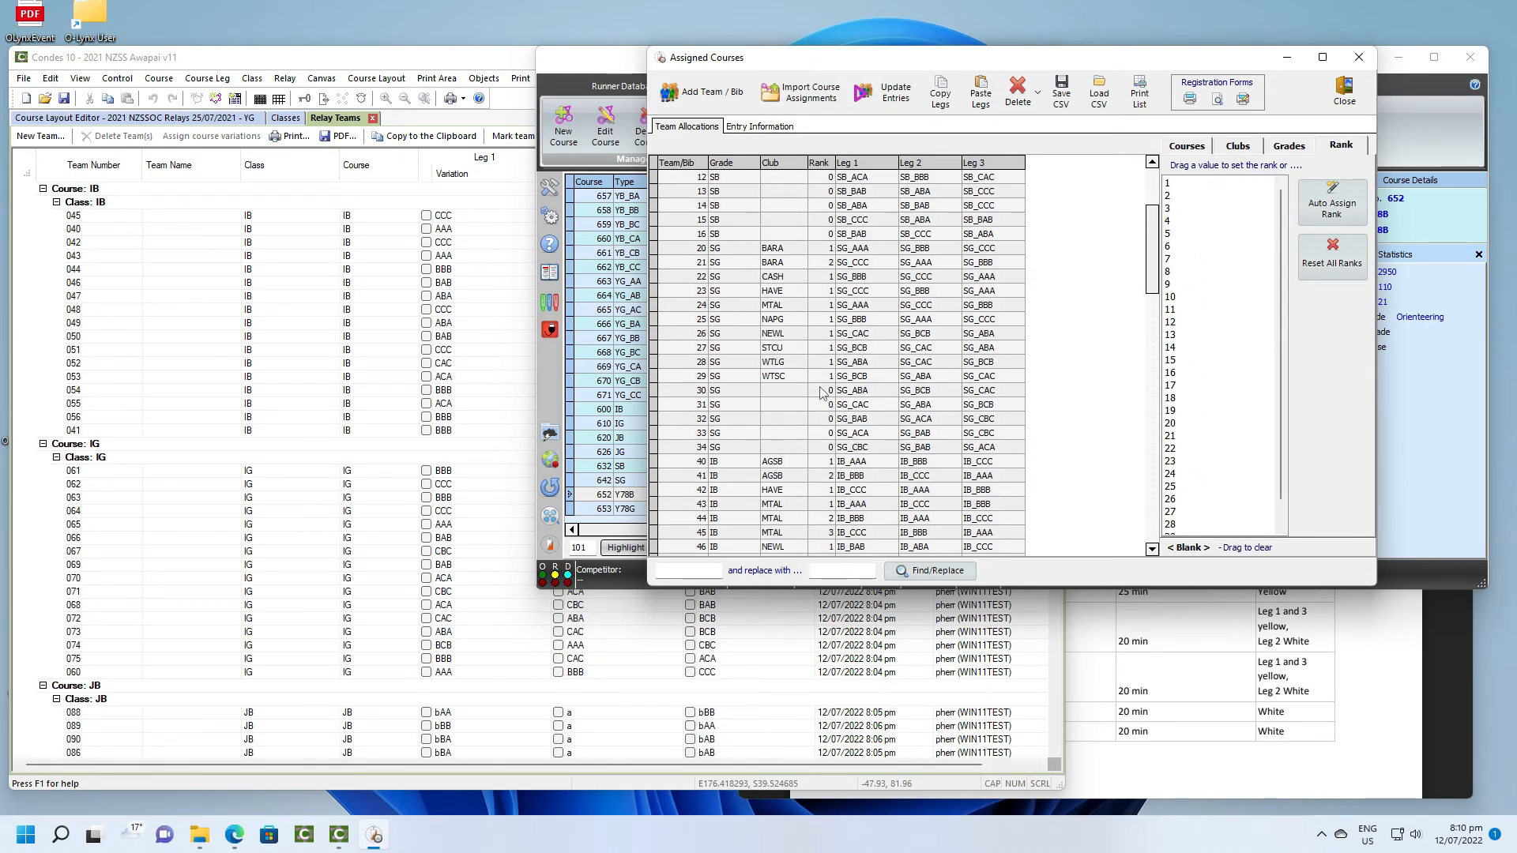
{"action": "scroll", "coordinate": [821, 393], "scroll_direction": "down", "scroll_amount": 9}
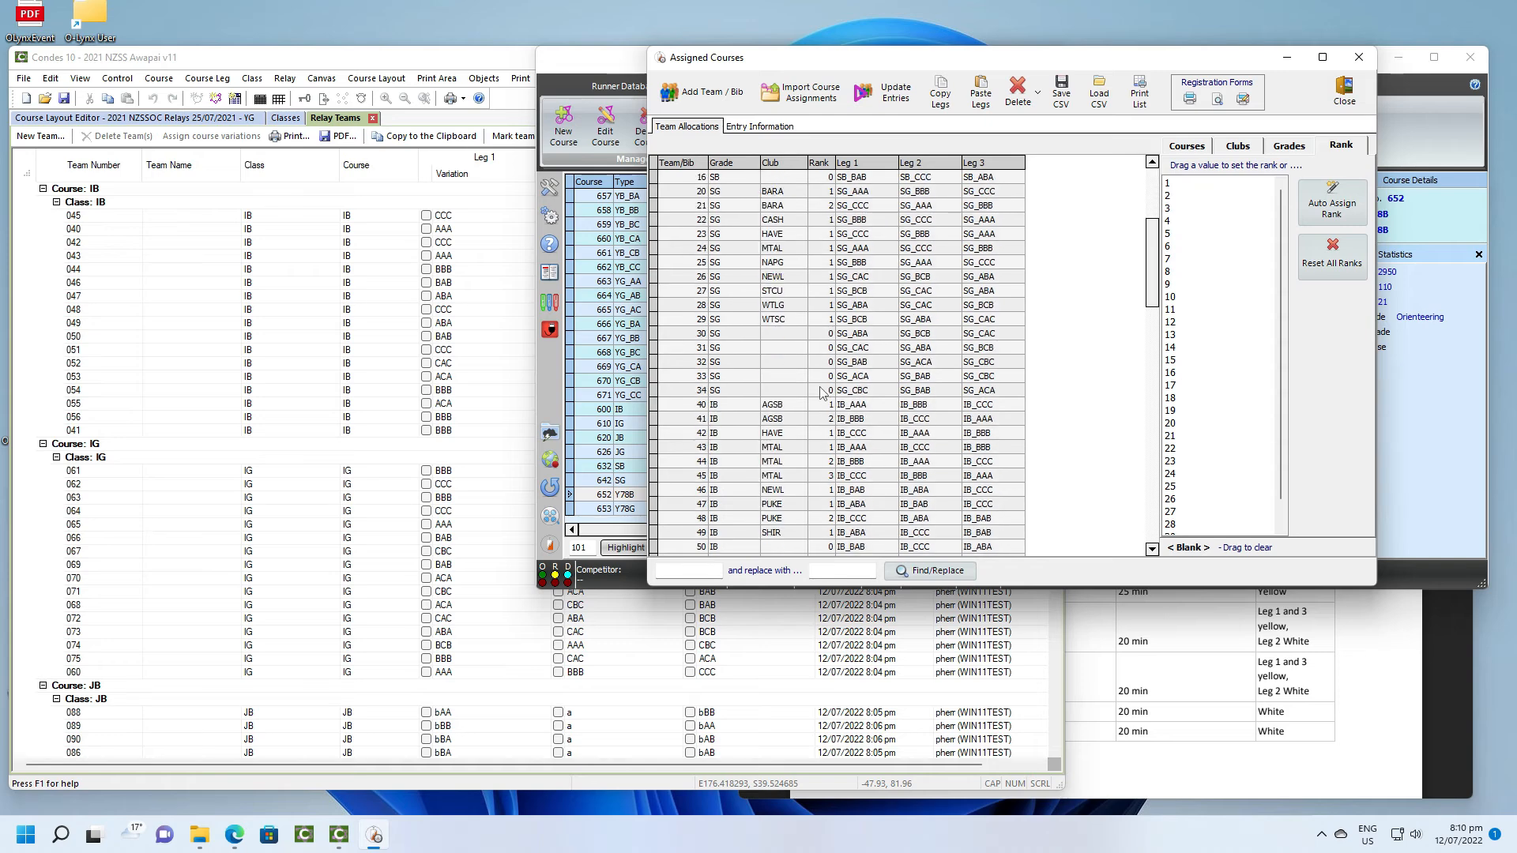
{"action": "scroll", "coordinate": [821, 392], "scroll_direction": "down", "scroll_amount": 10}
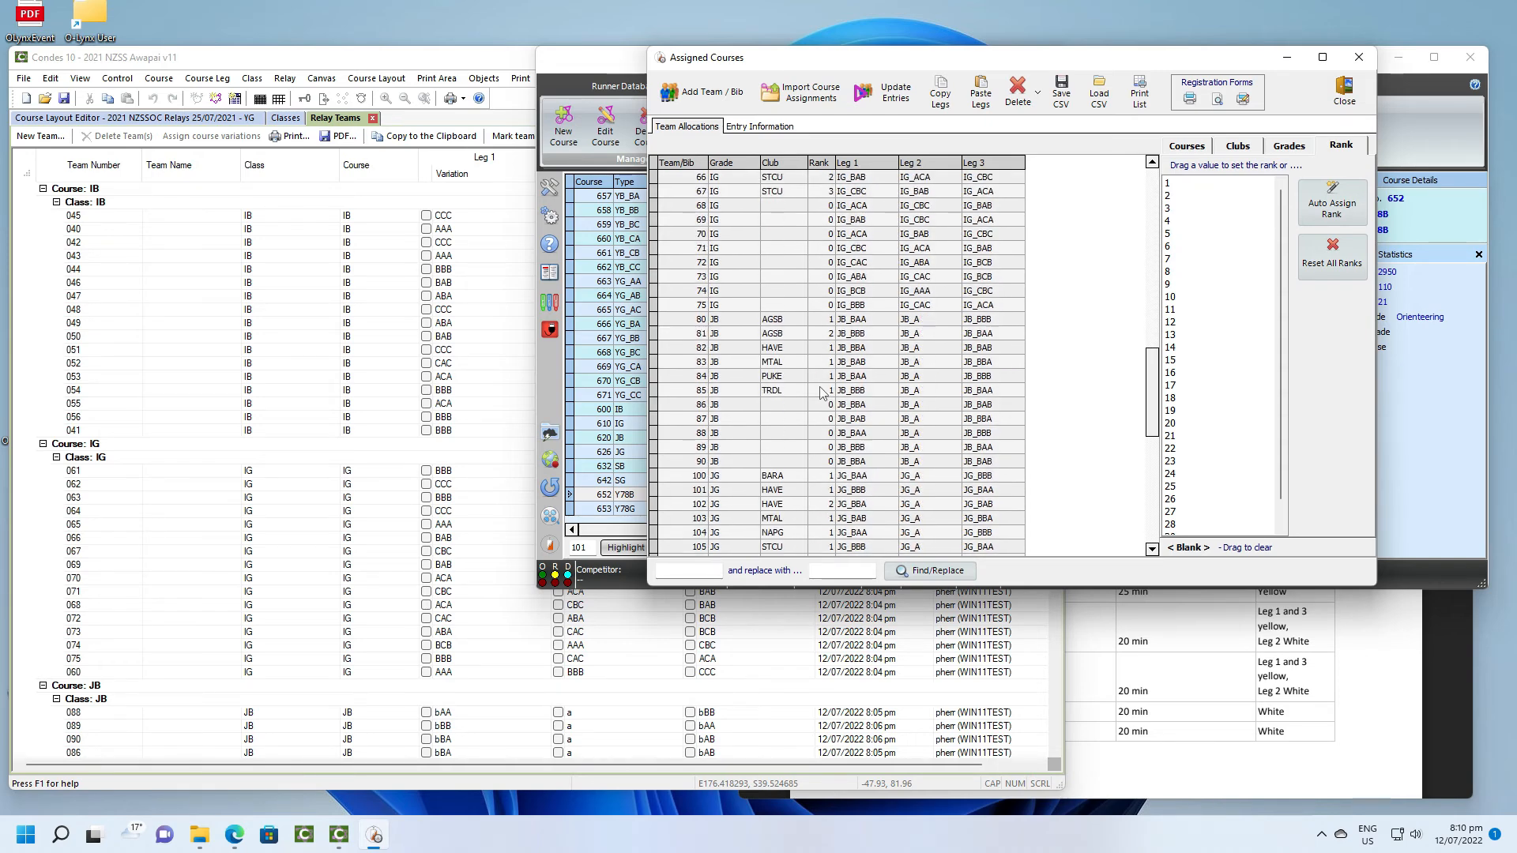
{"action": "scroll", "coordinate": [821, 393], "scroll_direction": "down", "scroll_amount": 5}
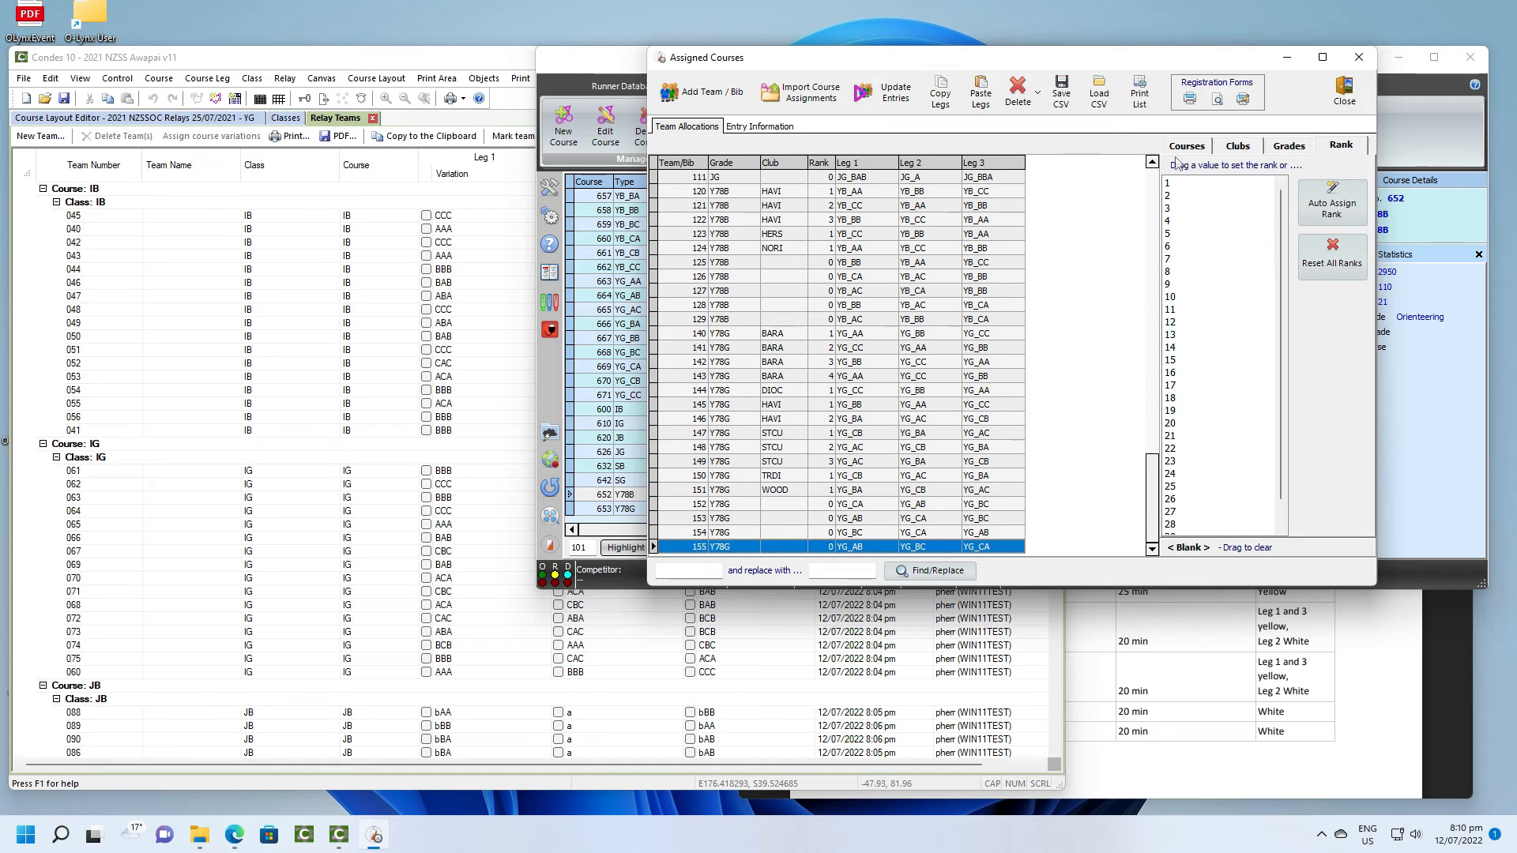
- Preview the printable team allocation list, look through its pages and close the preview
{"action": "left_click", "coordinate": [1140, 95]}
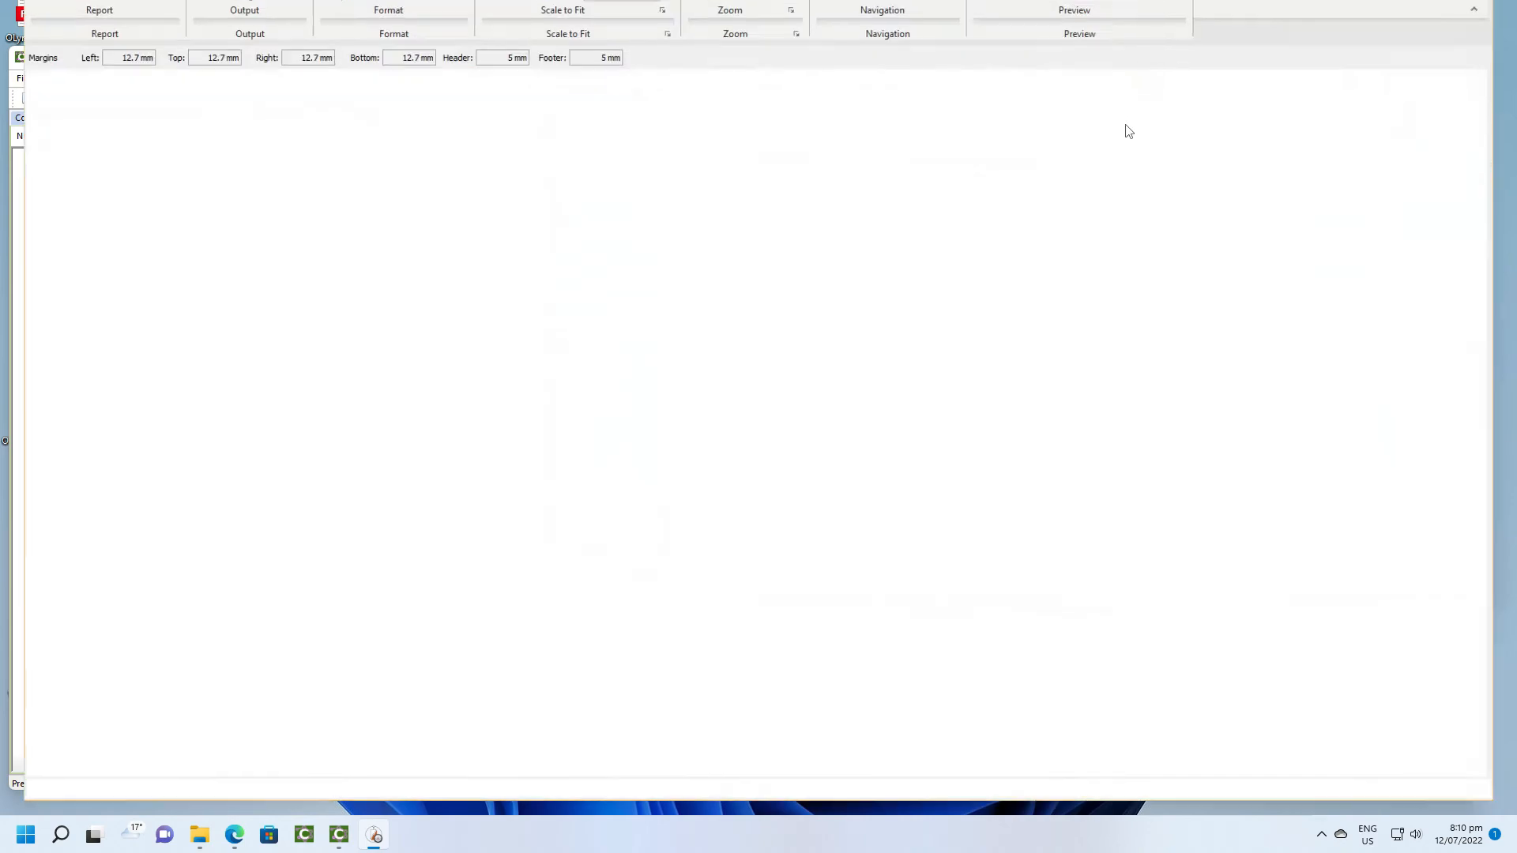
{"action": "scroll", "coordinate": [999, 226], "scroll_direction": "down", "scroll_amount": 3}
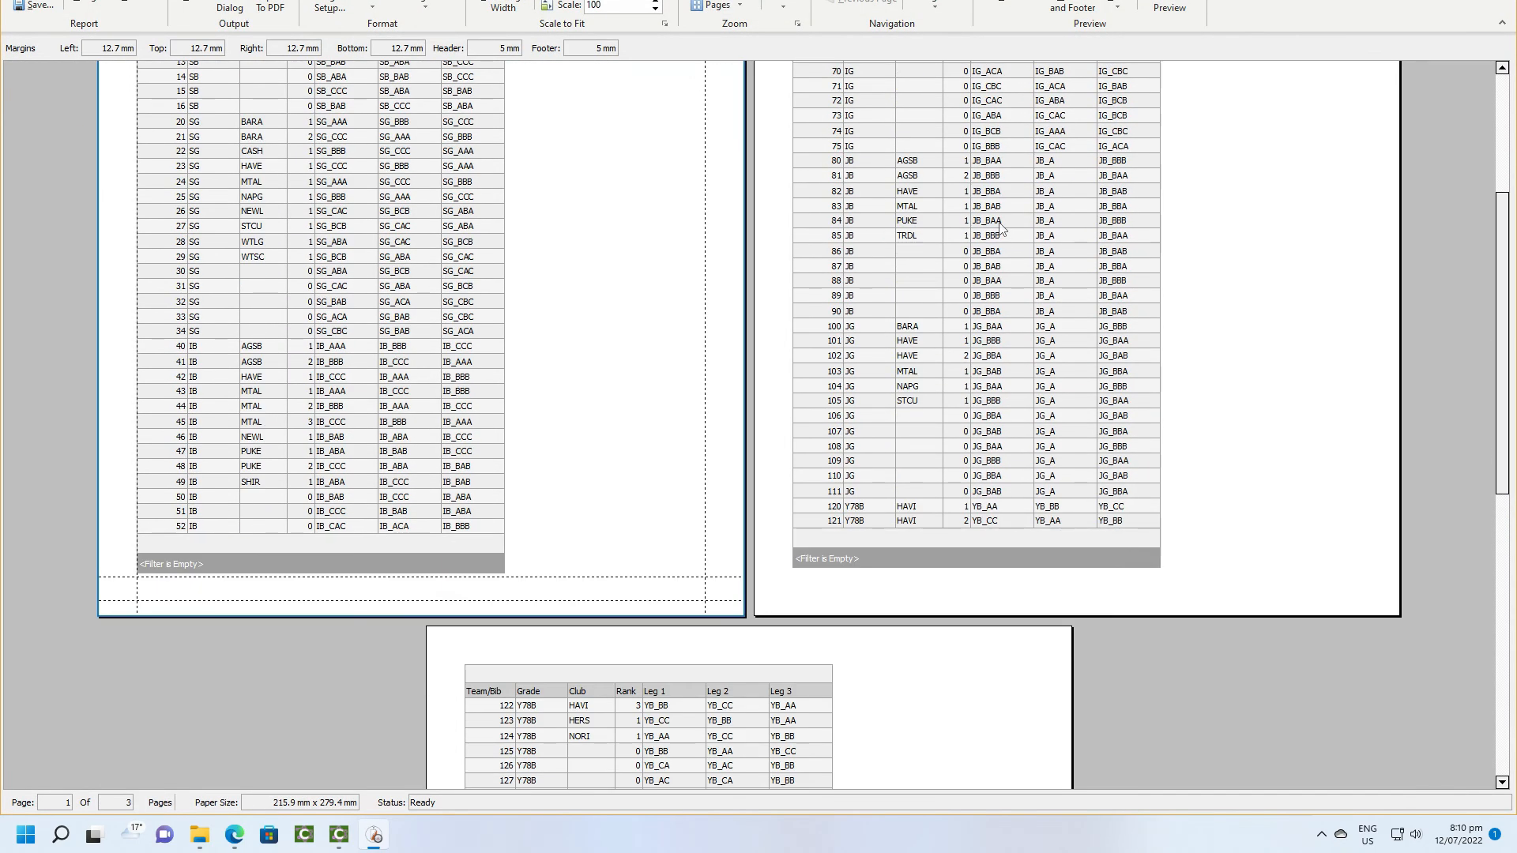
{"action": "scroll", "coordinate": [1000, 227], "scroll_direction": "down", "scroll_amount": 3}
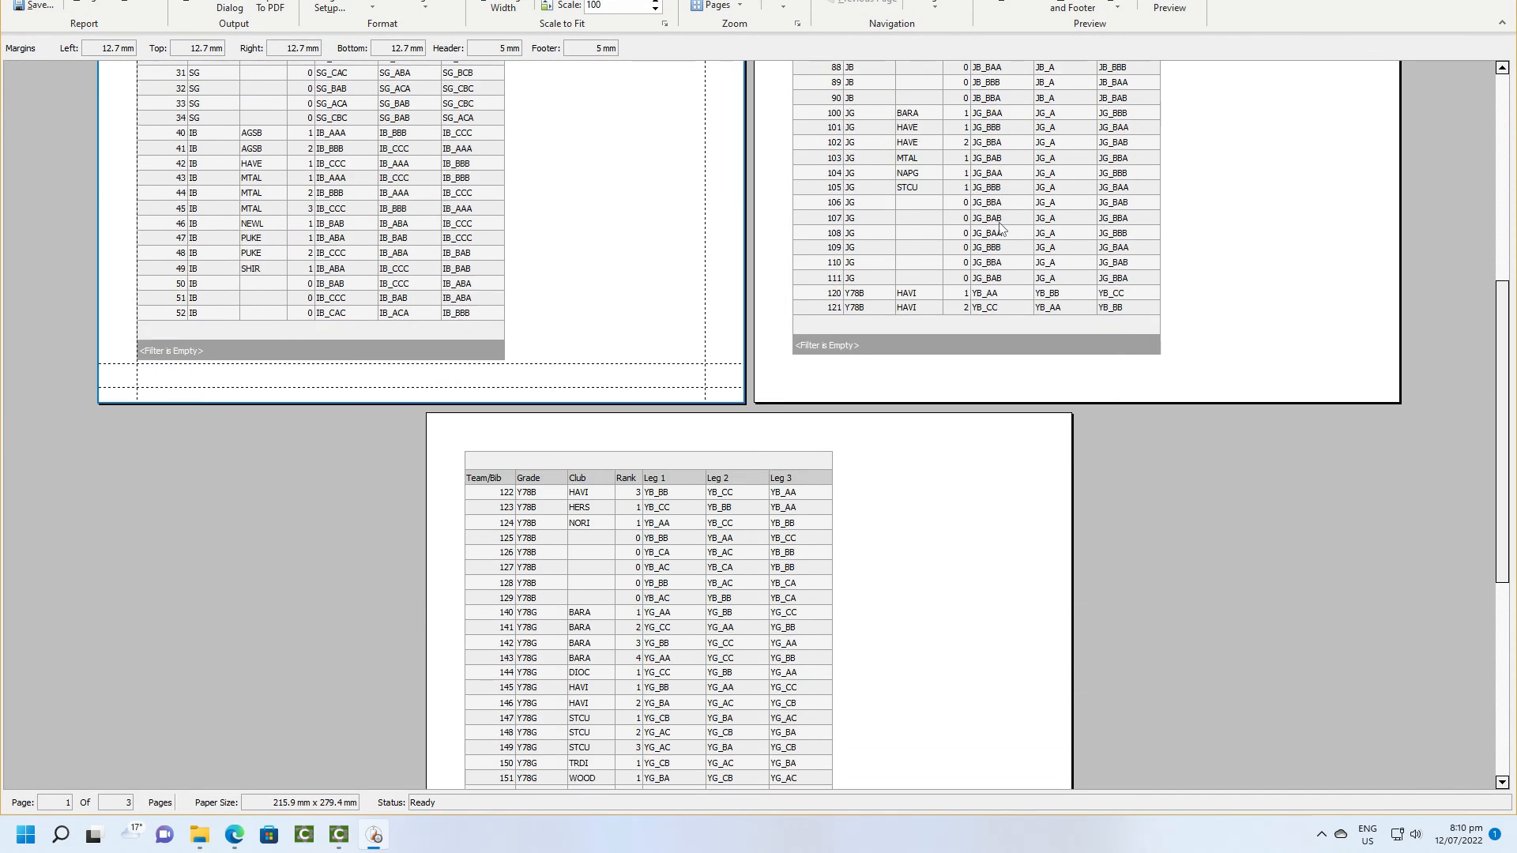
{"action": "scroll", "coordinate": [1000, 226], "scroll_direction": "down", "scroll_amount": 3}
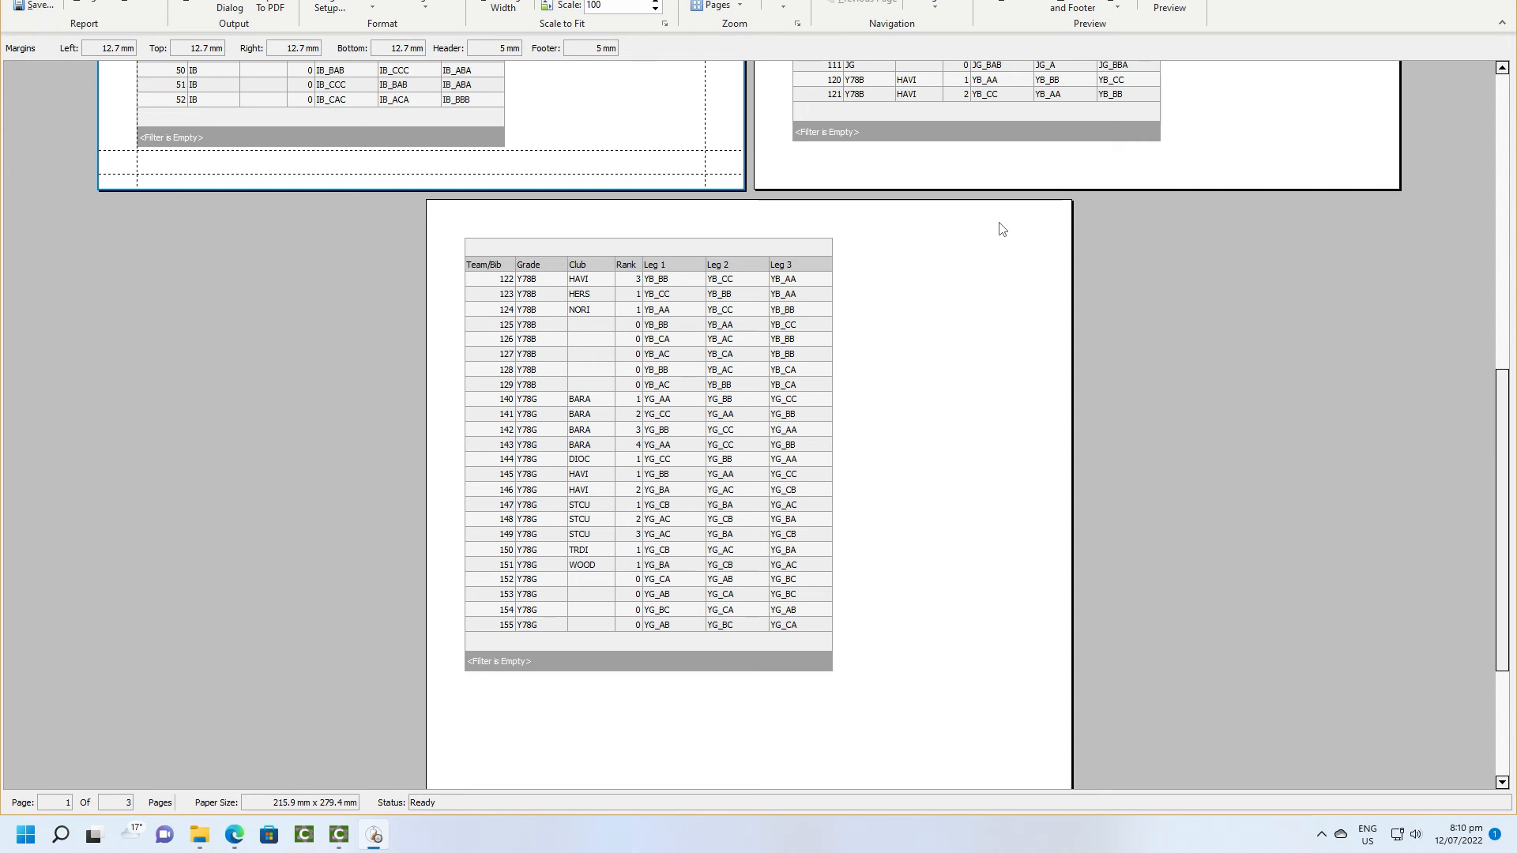
{"action": "scroll", "coordinate": [1001, 228], "scroll_direction": "up", "scroll_amount": 12}
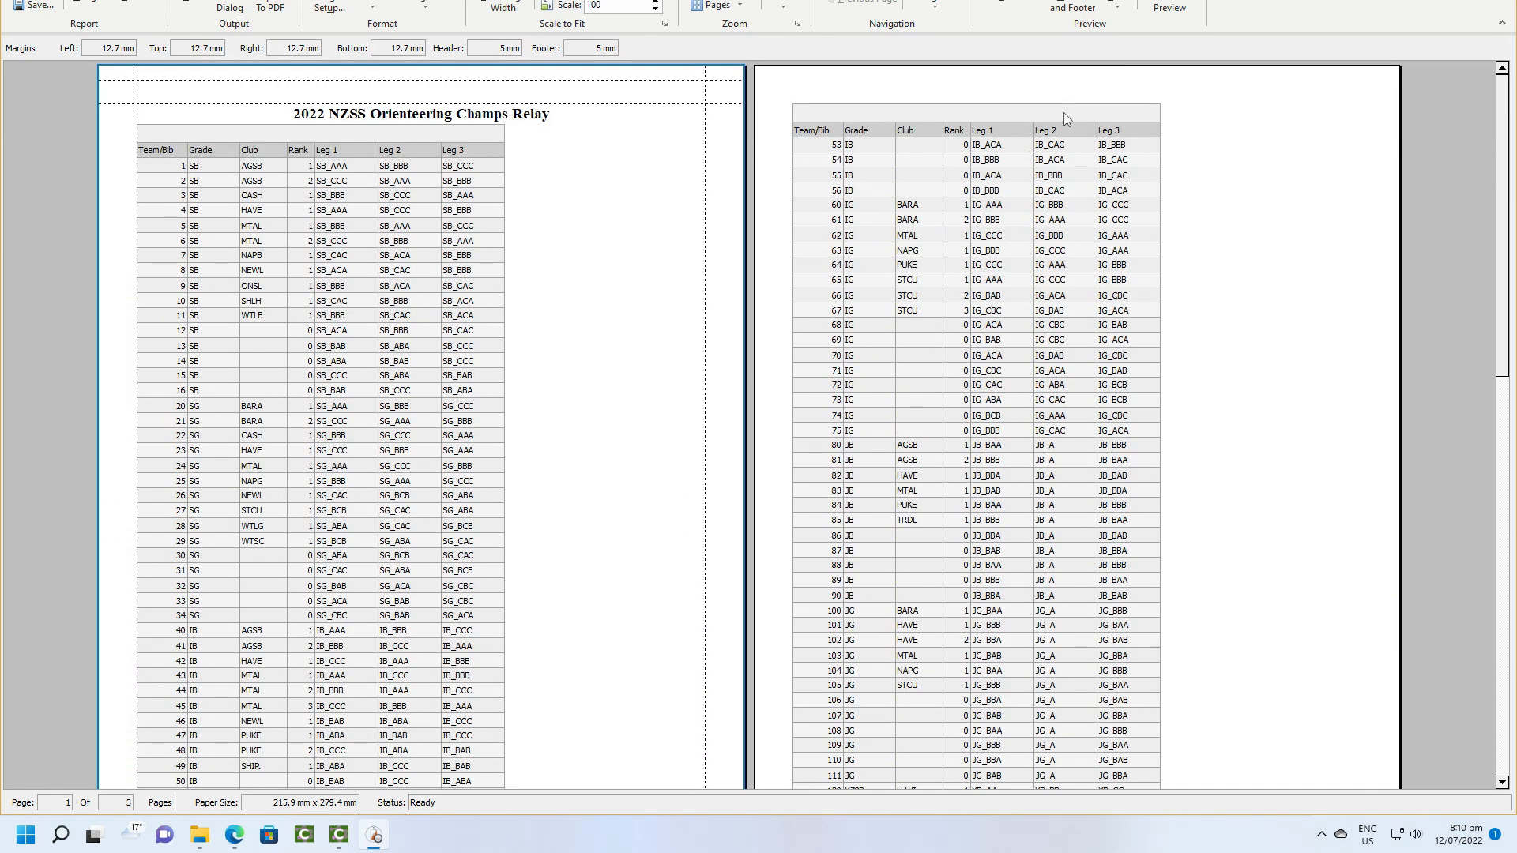
{"action": "left_click", "coordinate": [1168, 6]}
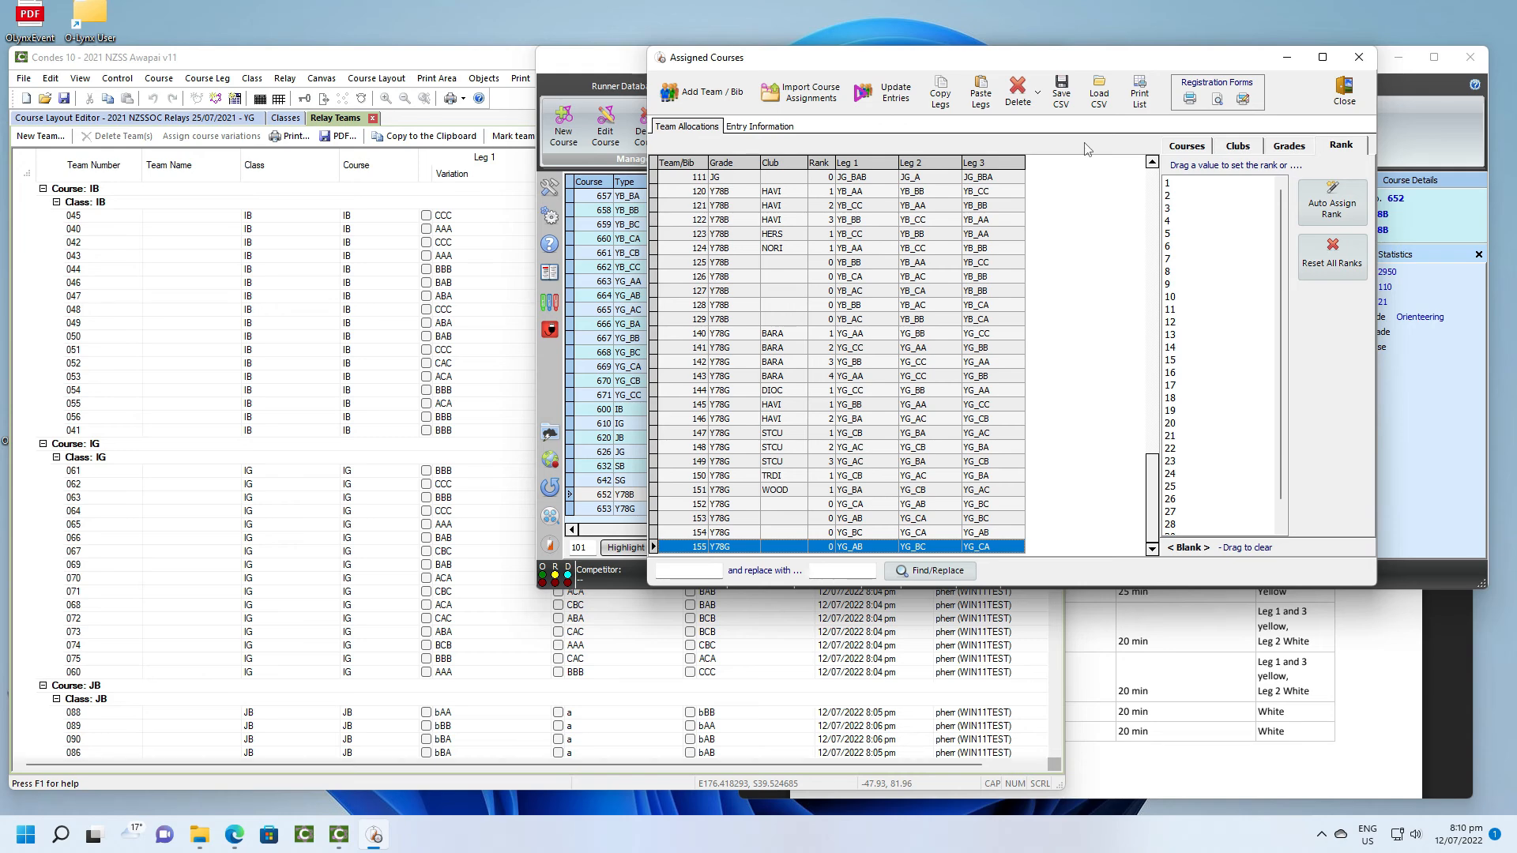
- Preview the relay runner registration forms, look through the pages for the different schools, and close the preview and the Assigned Courses window
{"action": "left_click", "coordinate": [1190, 100]}
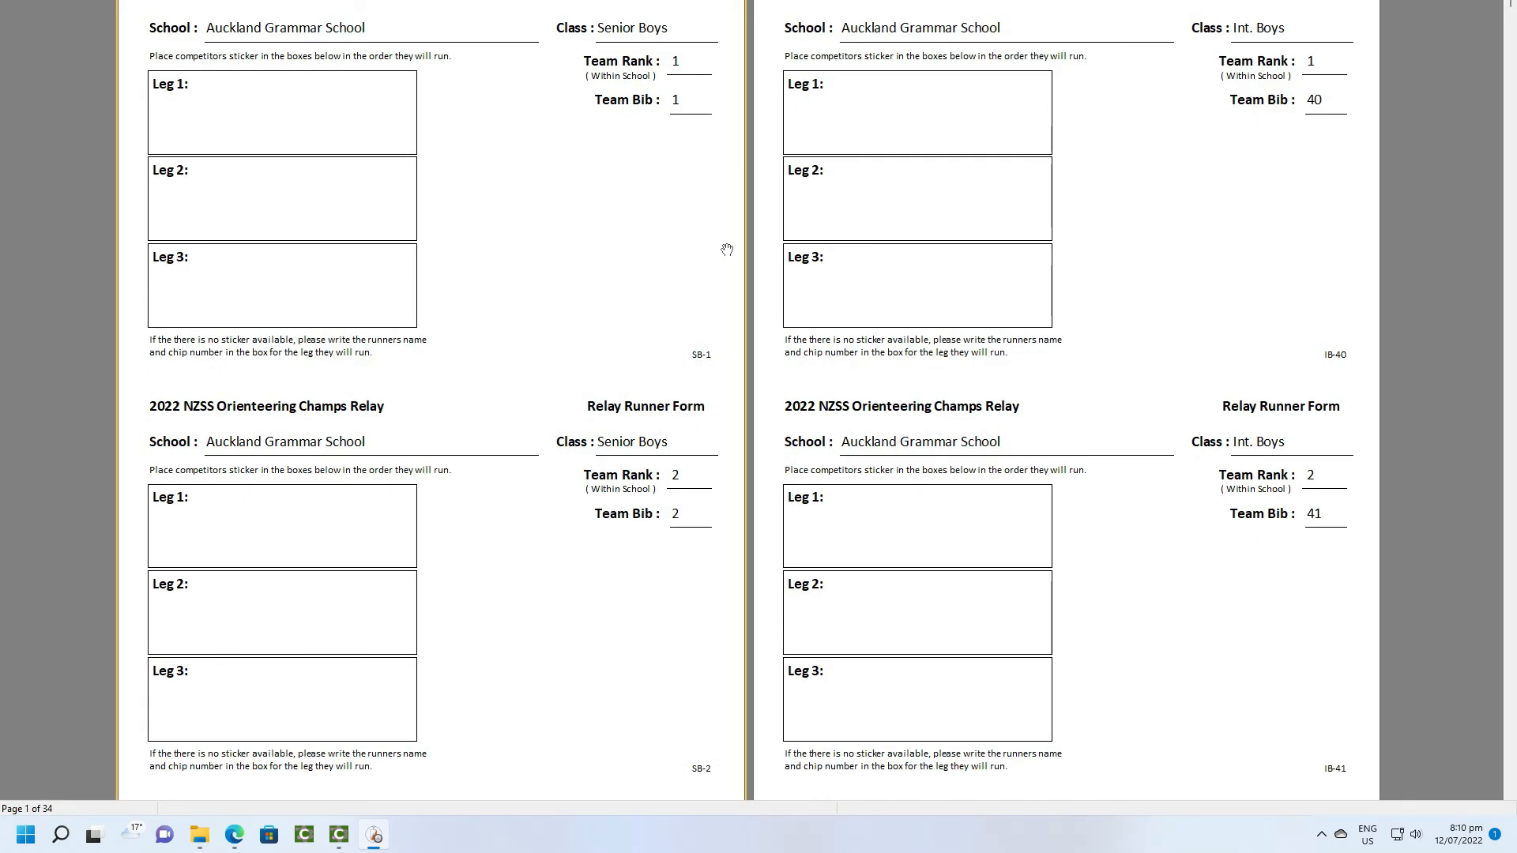
{"action": "scroll", "coordinate": [727, 250], "scroll_direction": "down", "scroll_amount": 15}
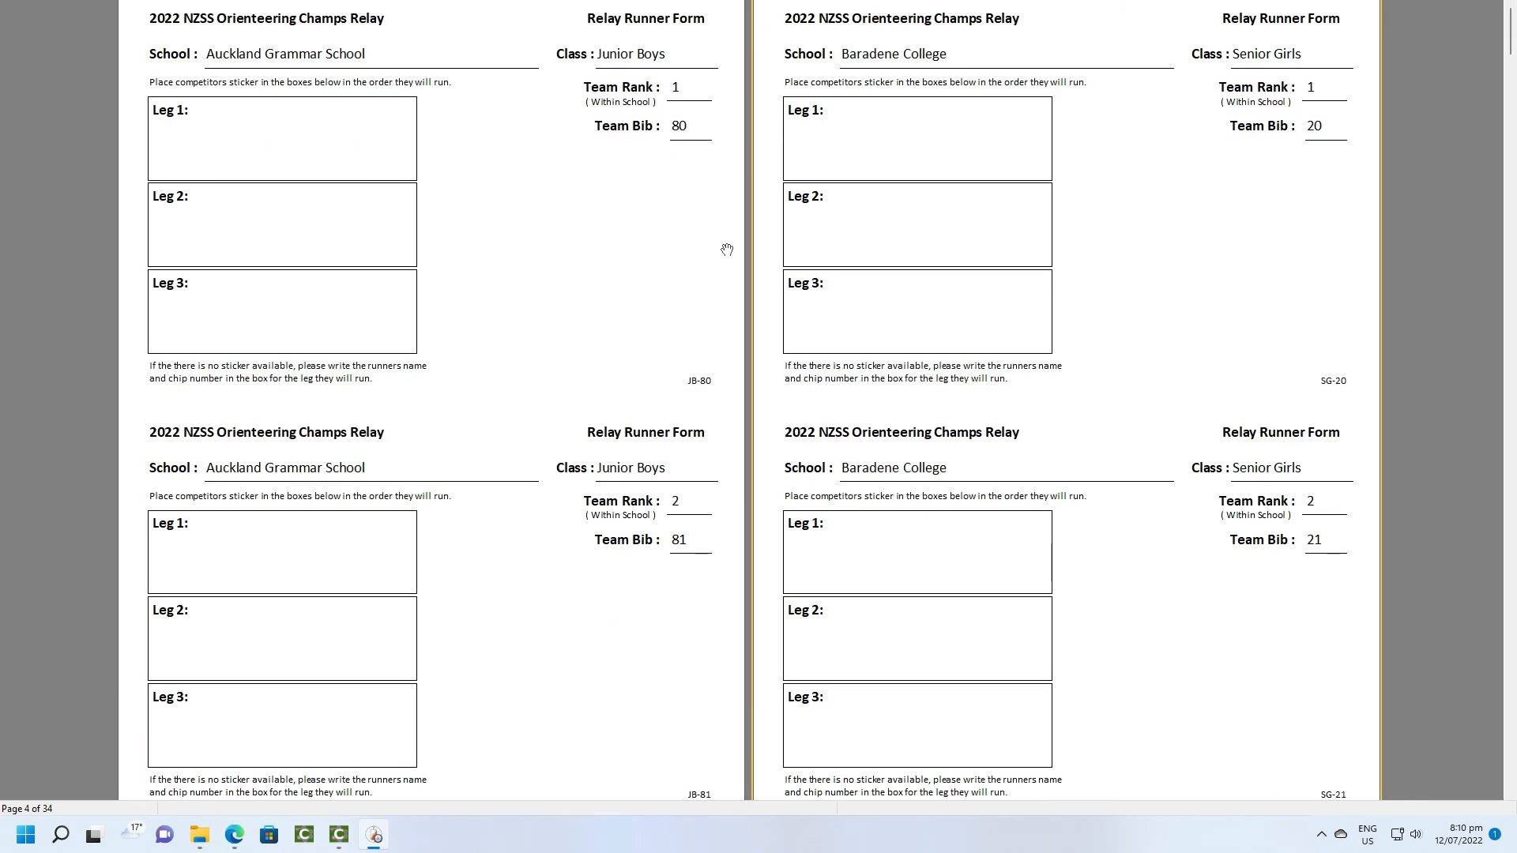
{"action": "scroll", "coordinate": [727, 250], "scroll_direction": "down", "scroll_amount": 3}
{"action": "scroll", "coordinate": [727, 249], "scroll_direction": "down", "scroll_amount": 9}
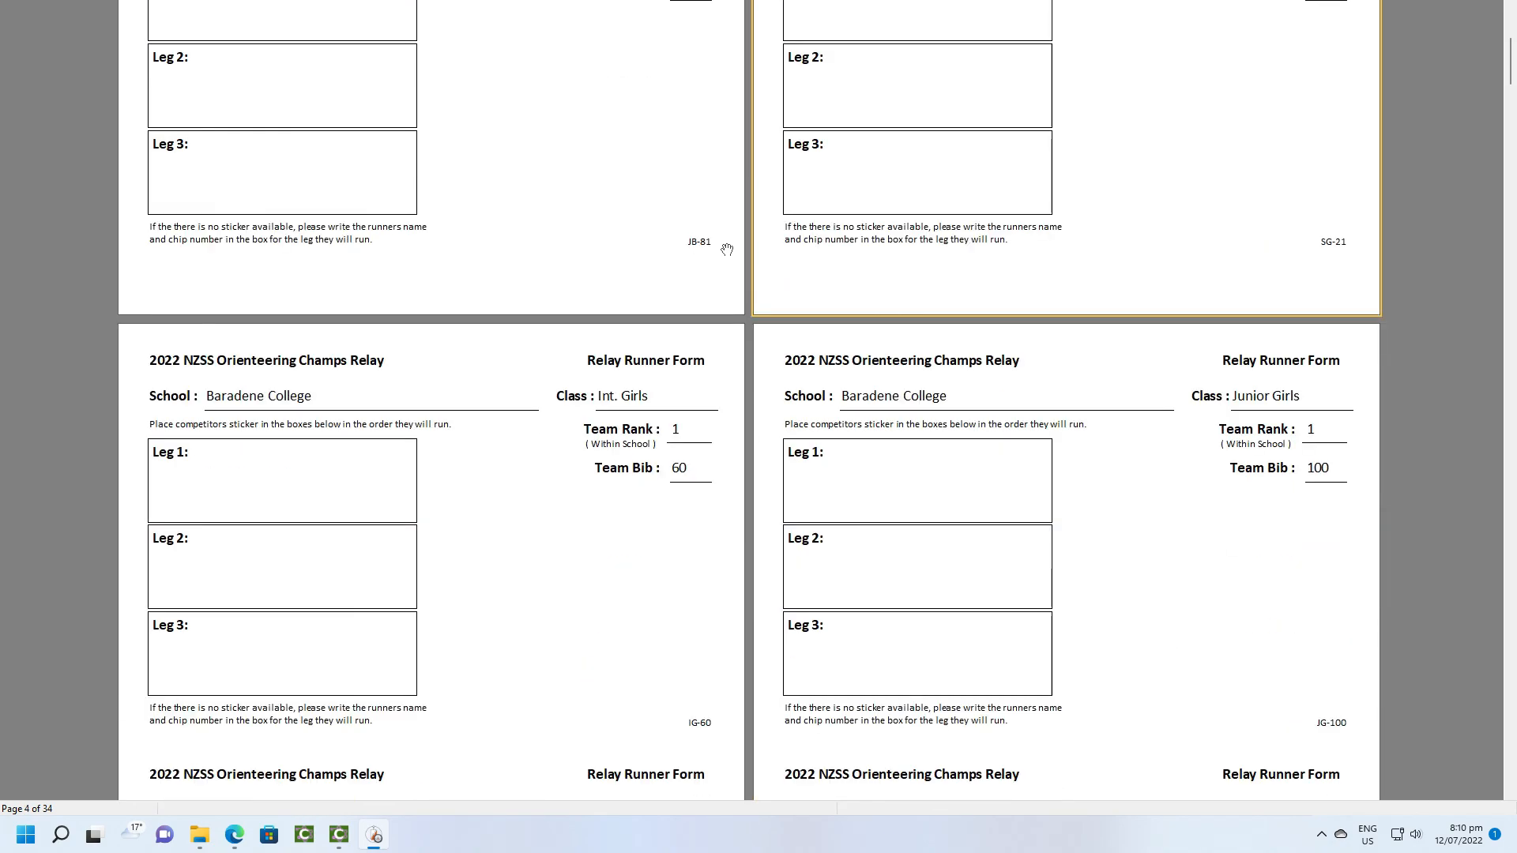
{"action": "scroll", "coordinate": [727, 249], "scroll_direction": "down", "scroll_amount": 3}
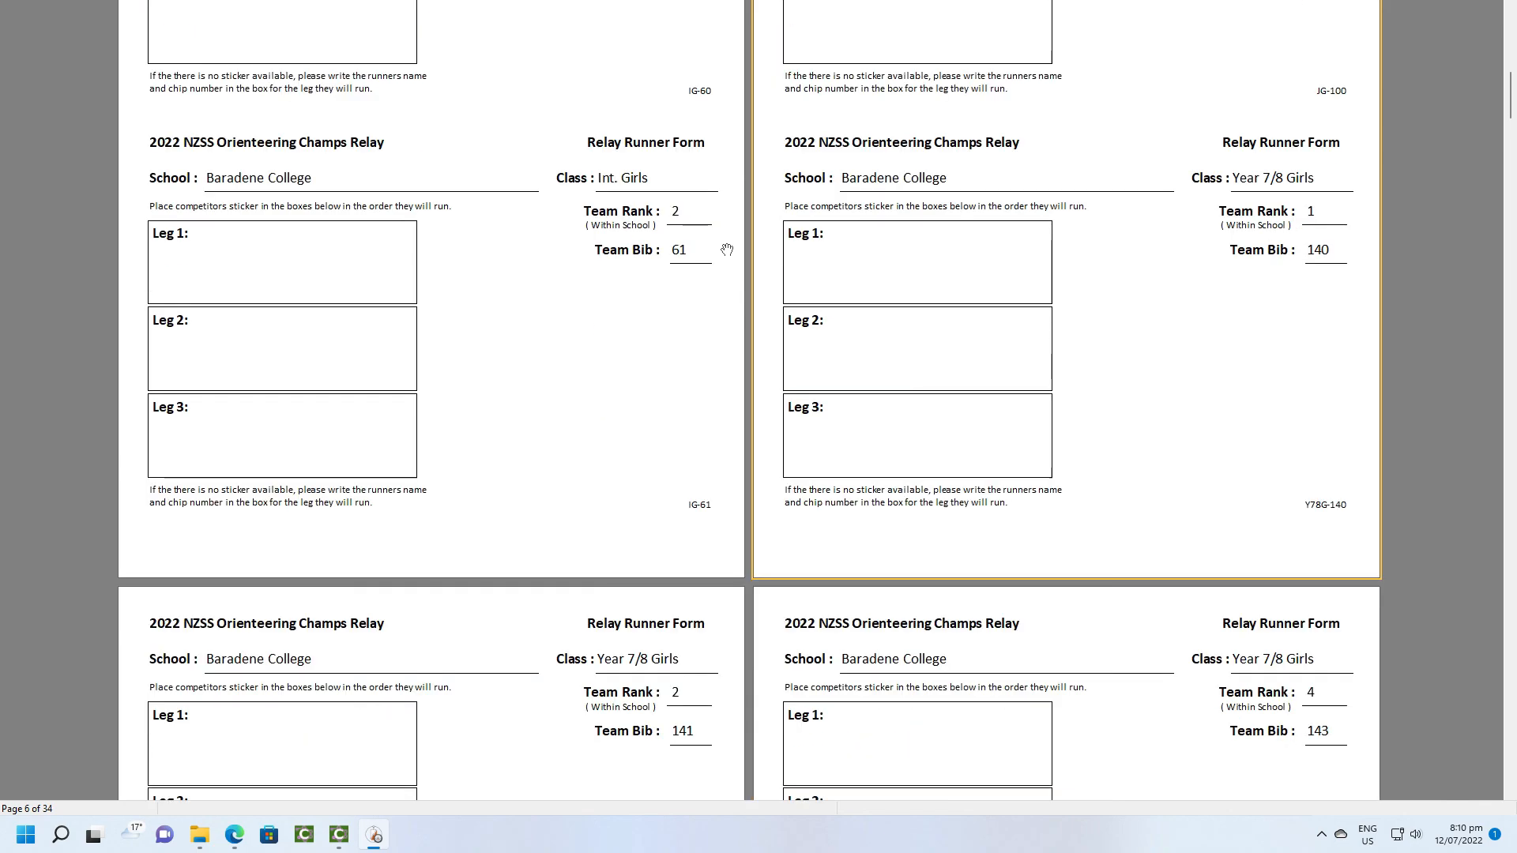
{"action": "scroll", "coordinate": [727, 249], "scroll_direction": "down", "scroll_amount": 13}
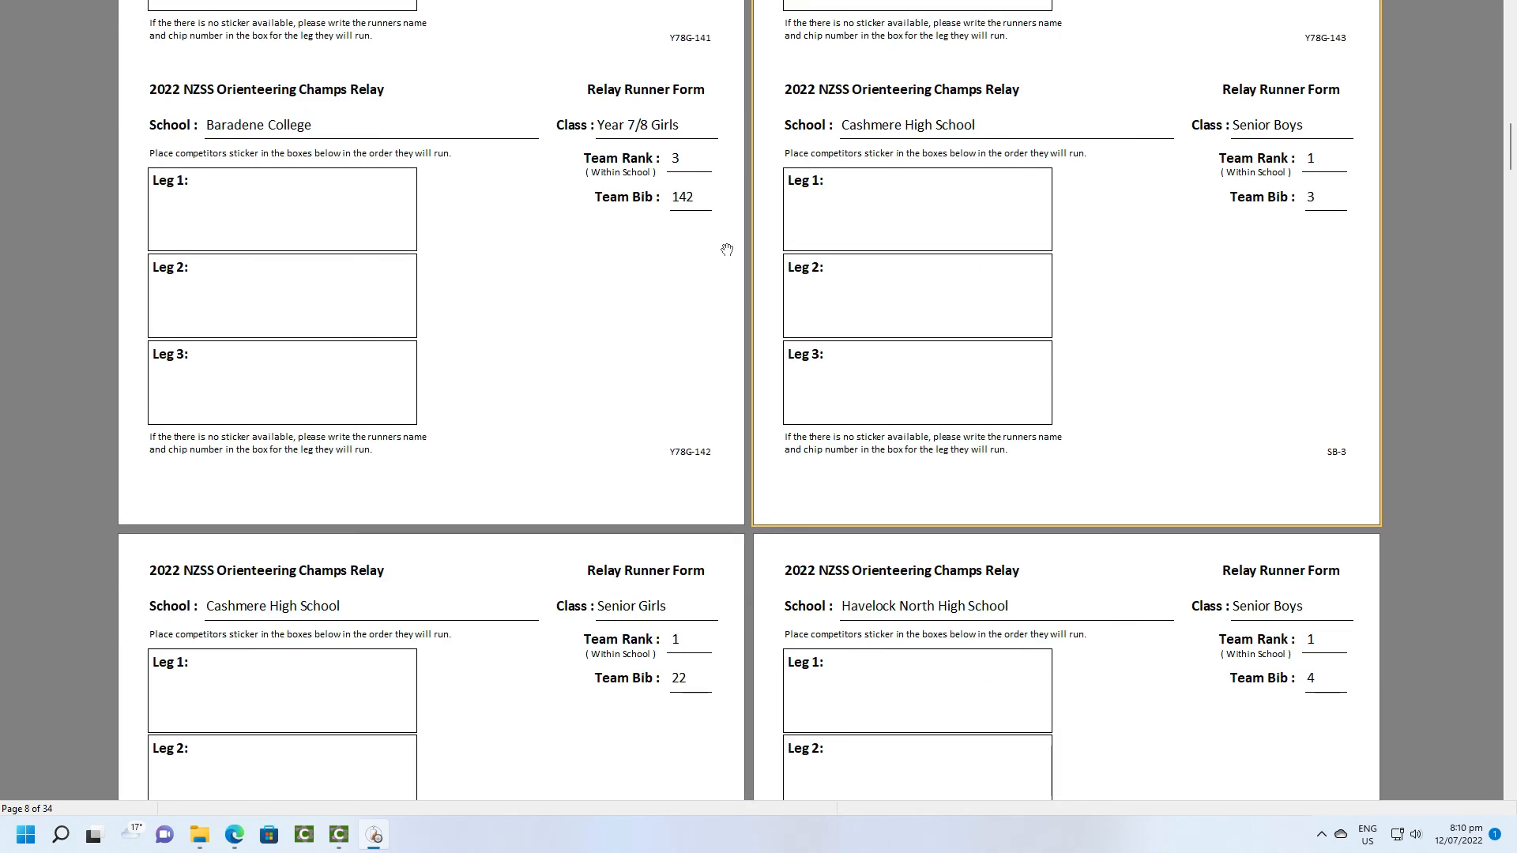
{"action": "scroll", "coordinate": [727, 250], "scroll_direction": "down", "scroll_amount": 12}
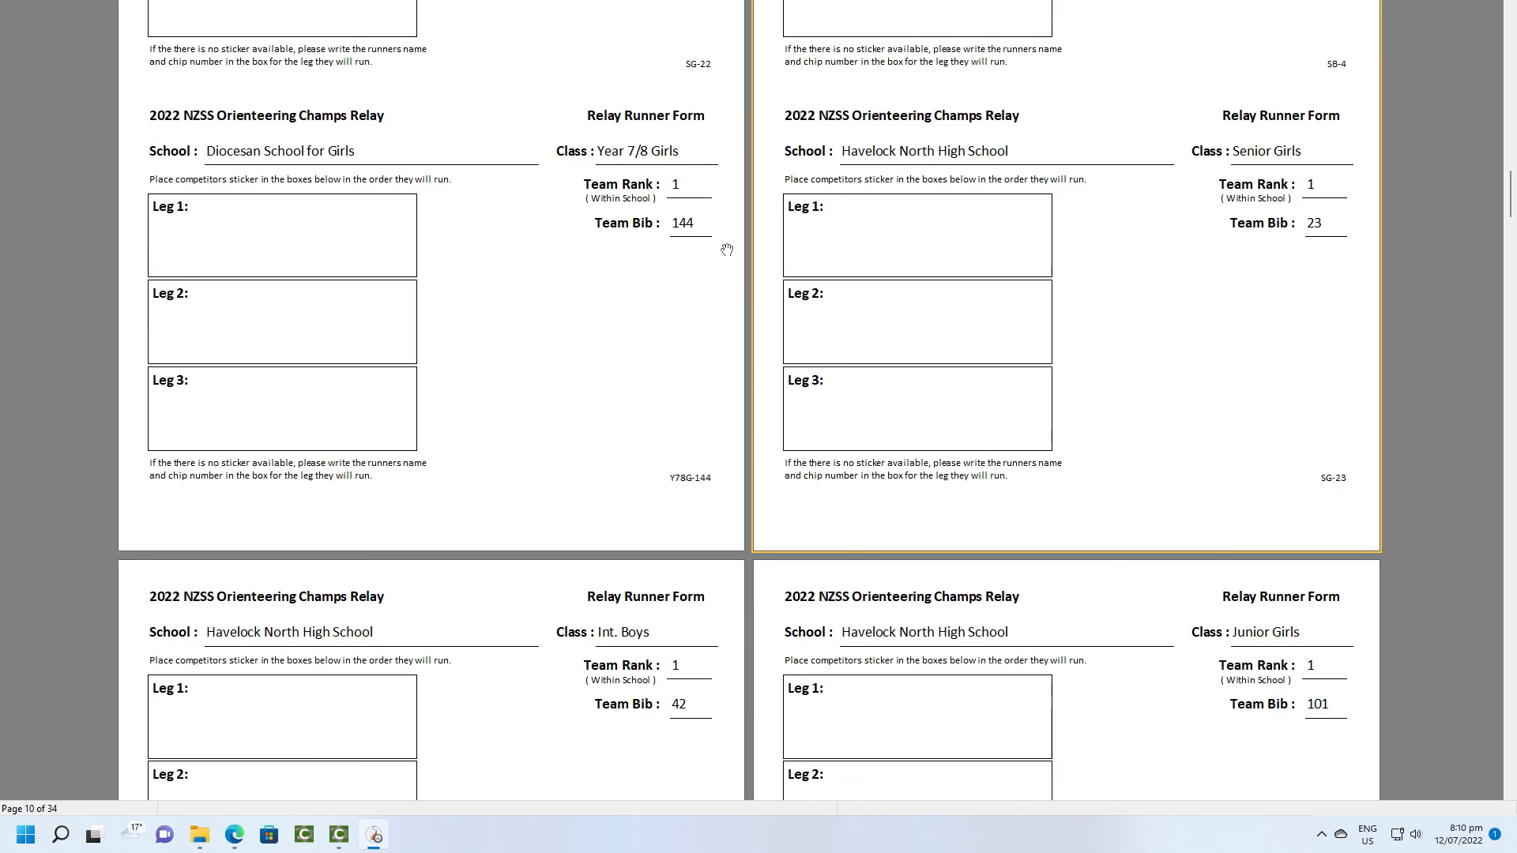
{"action": "scroll", "coordinate": [727, 250], "scroll_direction": "down", "scroll_amount": 7}
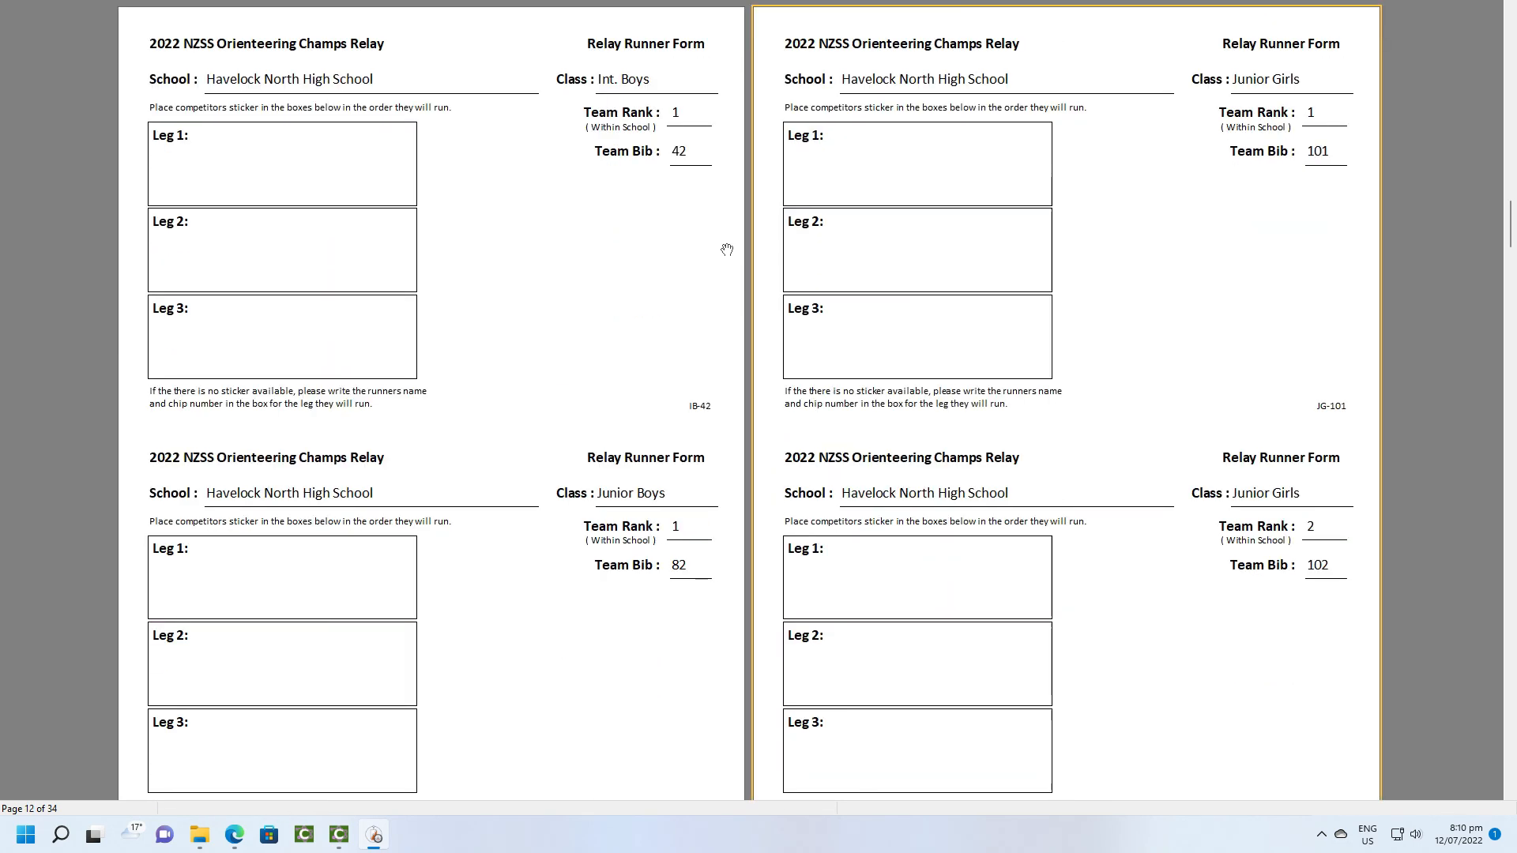
{"action": "scroll", "coordinate": [727, 250], "scroll_direction": "down", "scroll_amount": 1}
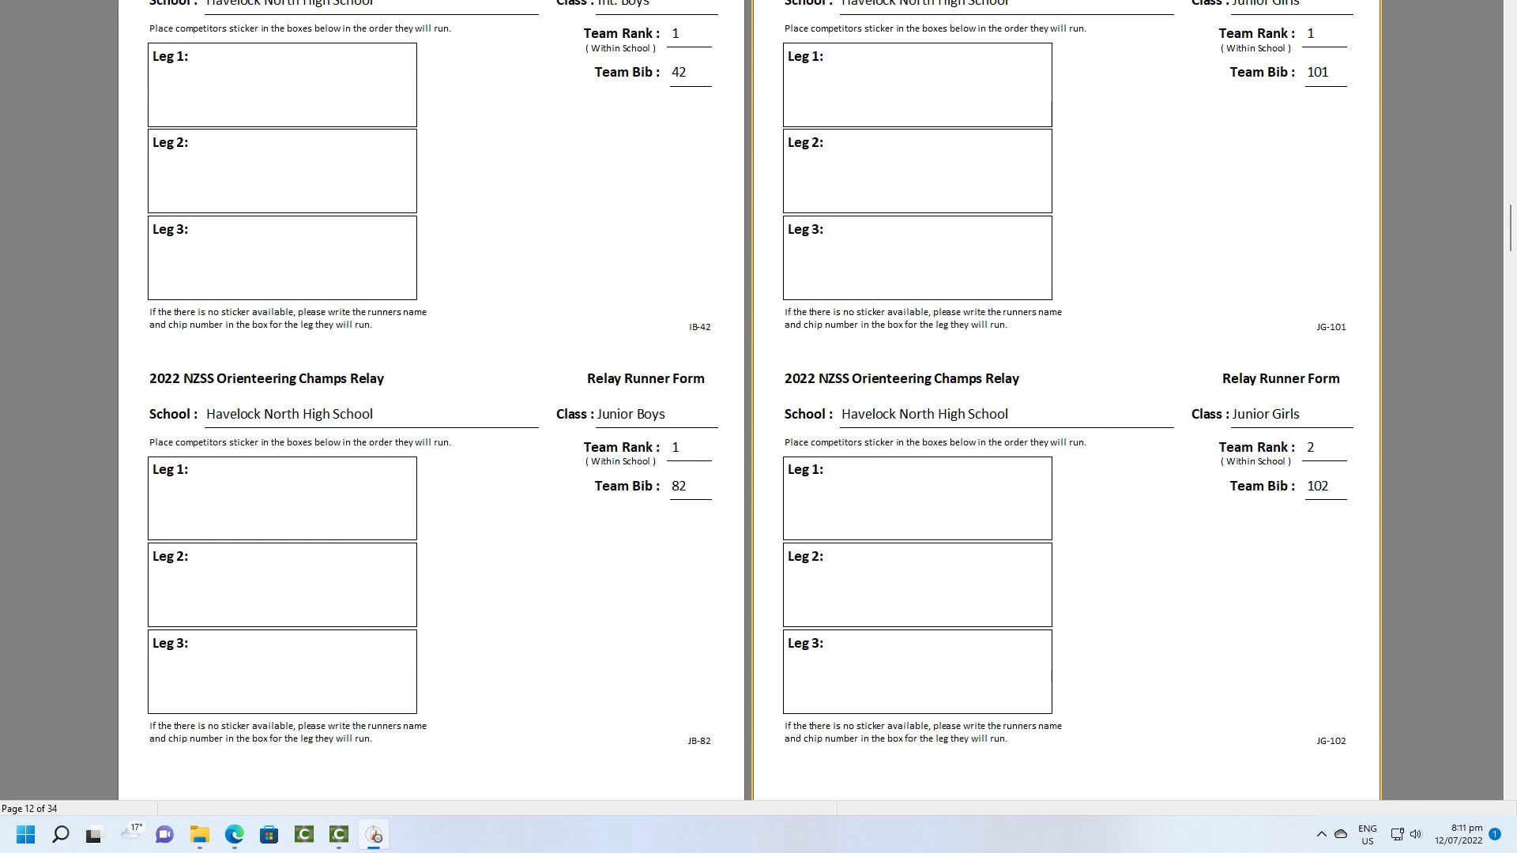
{"action": "key", "text": "Escape"}
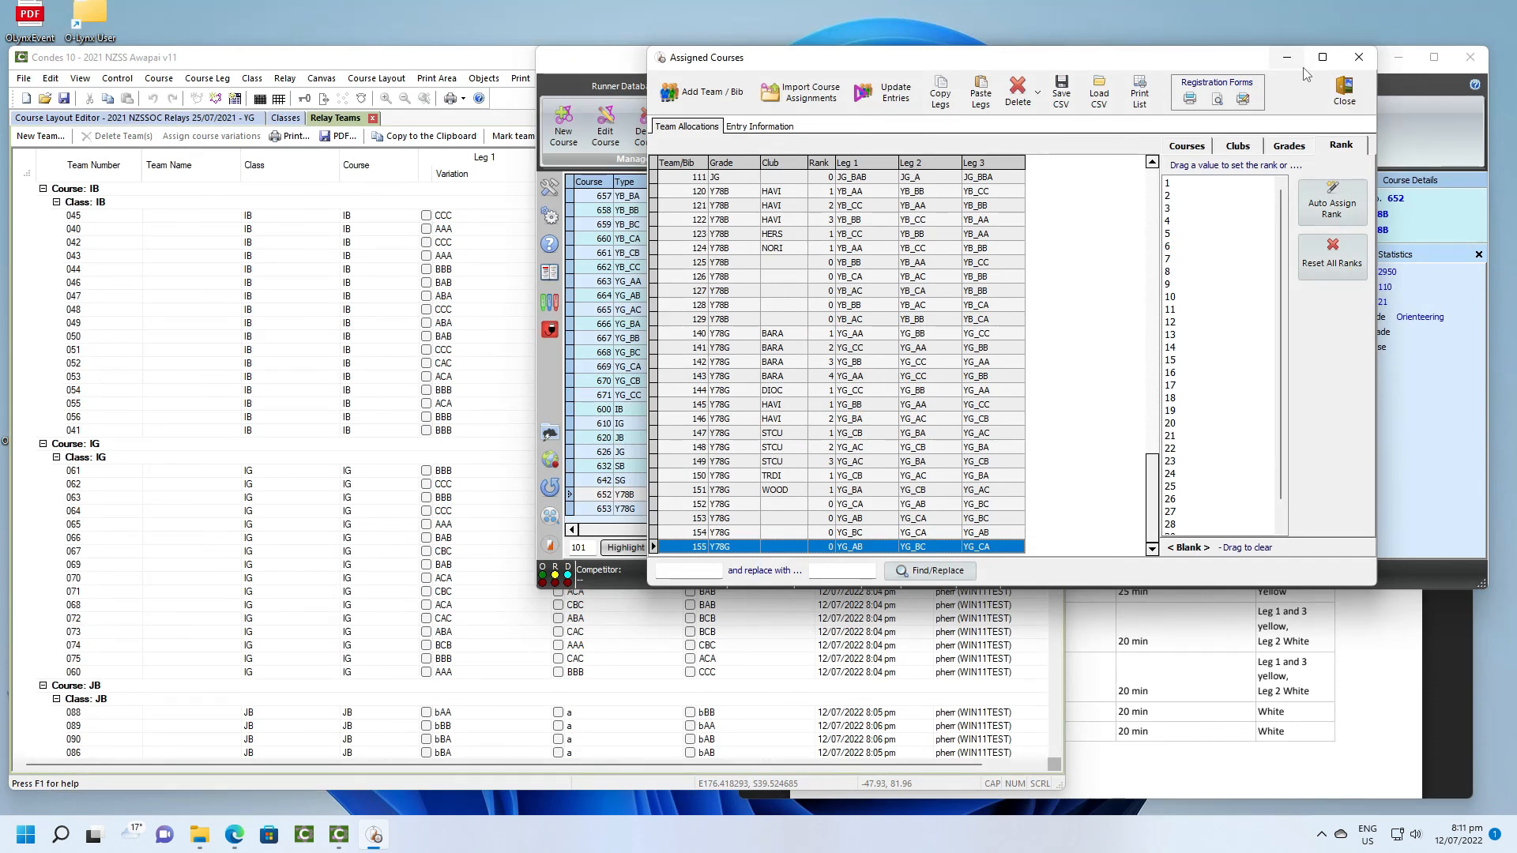
{"action": "left_click", "coordinate": [1352, 100]}
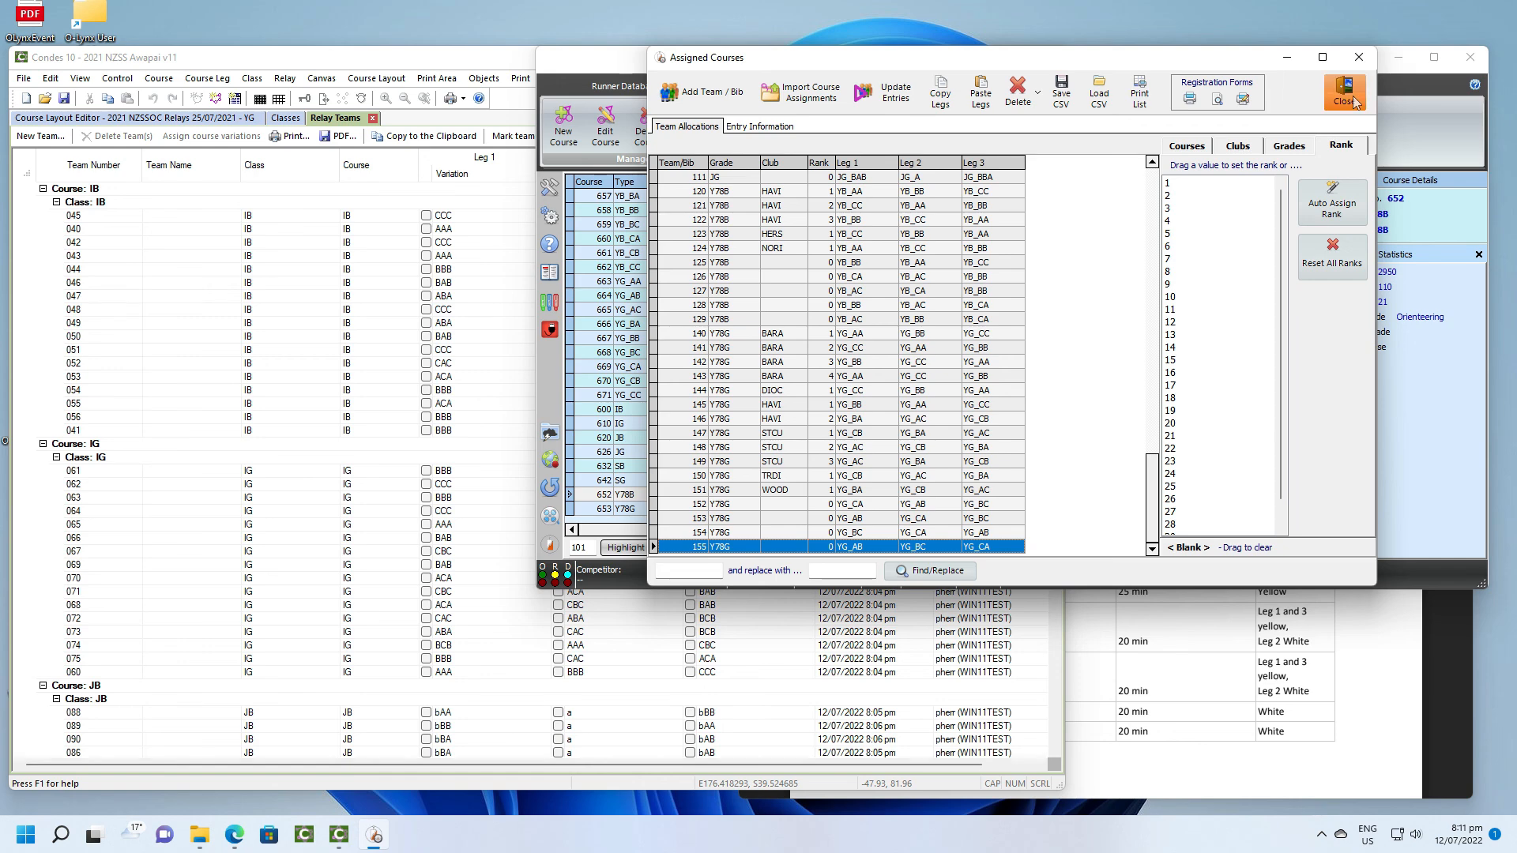